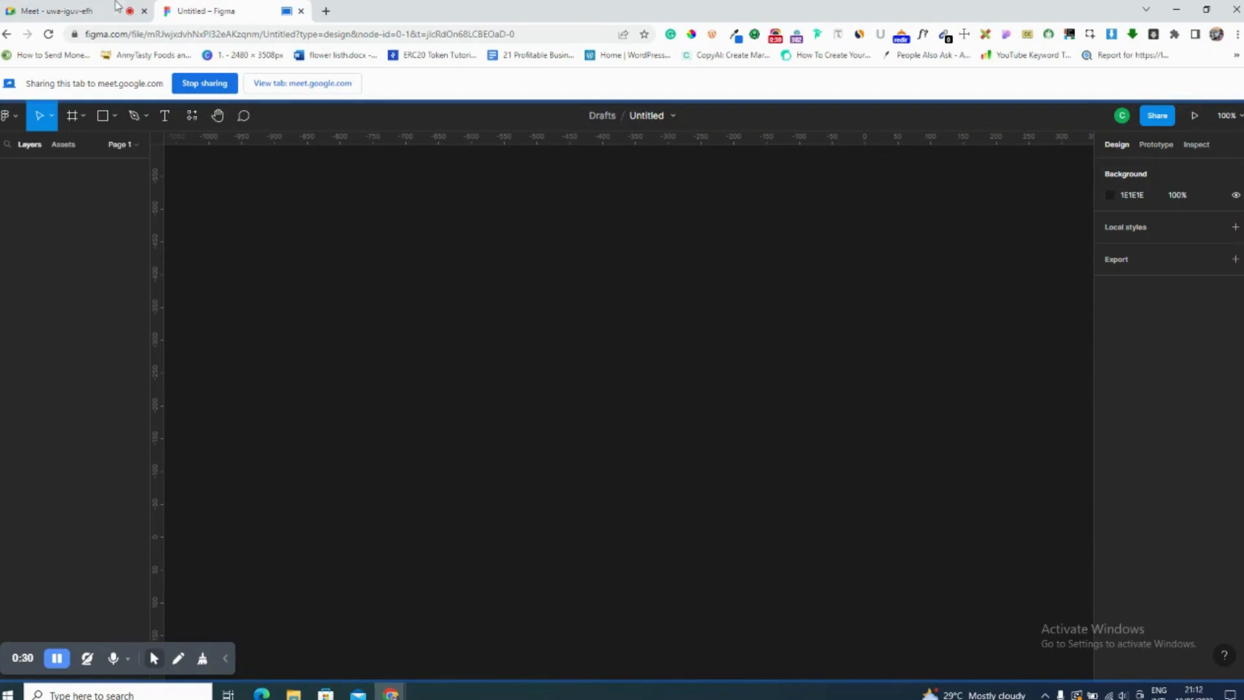
Switch to the Google Meet call, admit the waiting participant and mute them for everyone, returning to the Figma file.
left_click(91, 11)
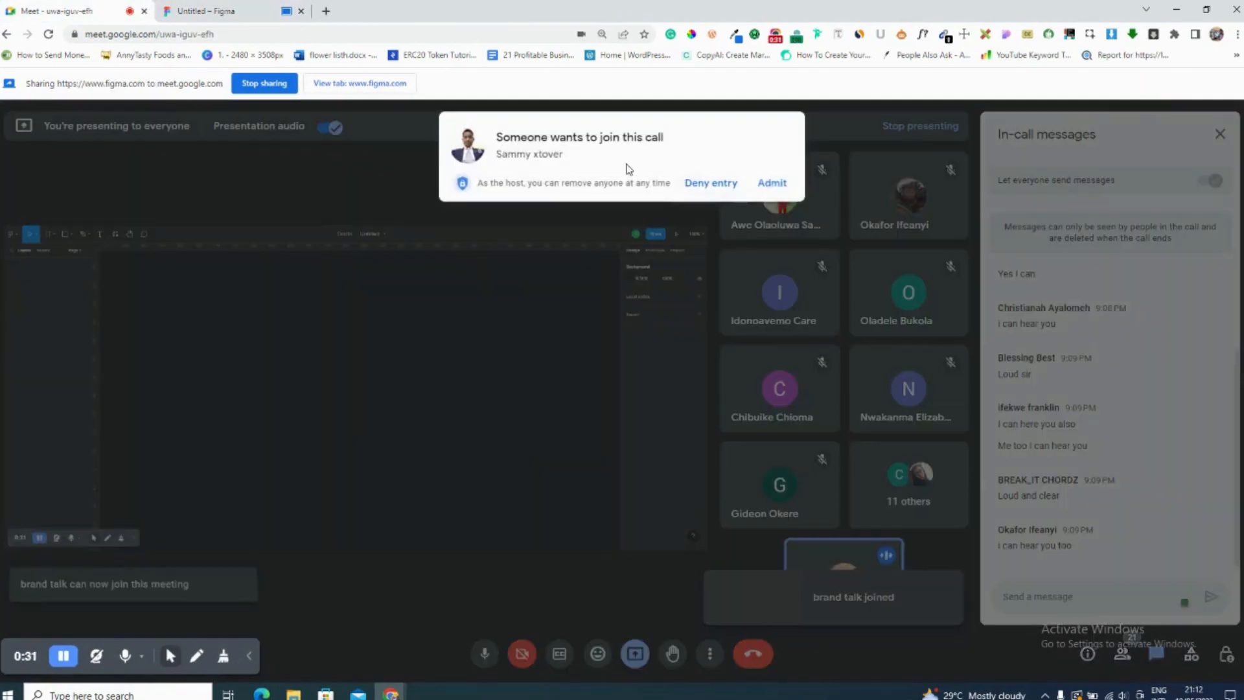
left_click(771, 183)
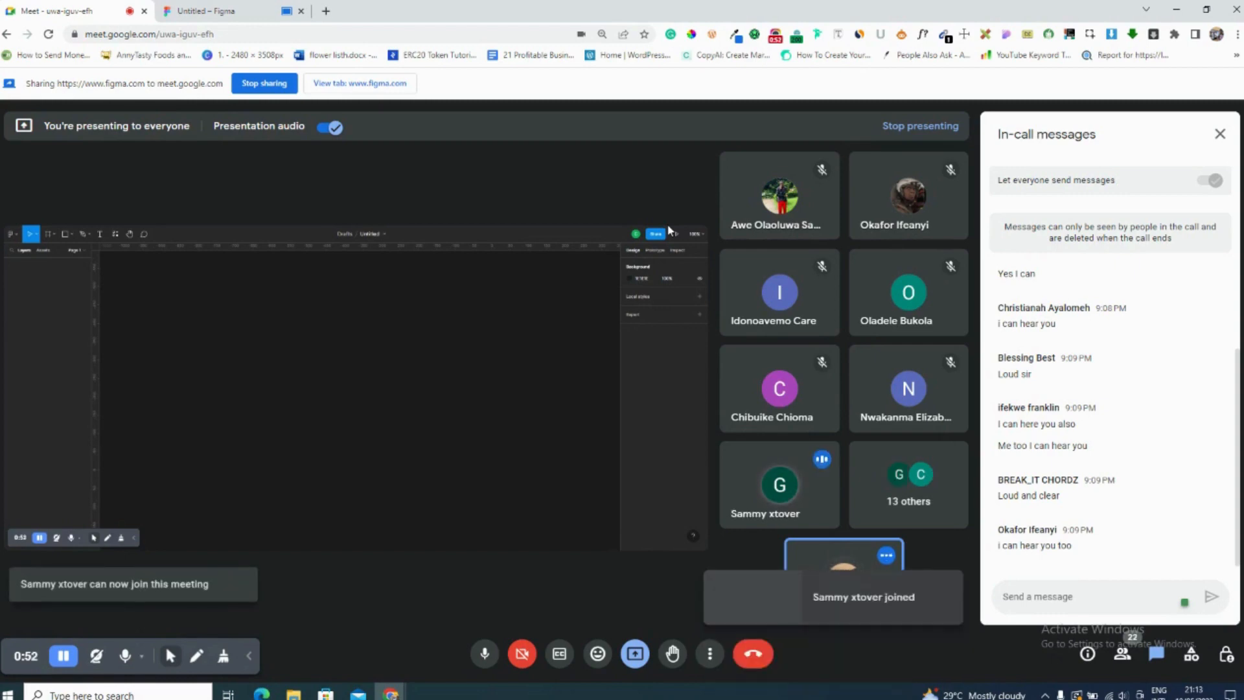
mouse_move(813, 396)
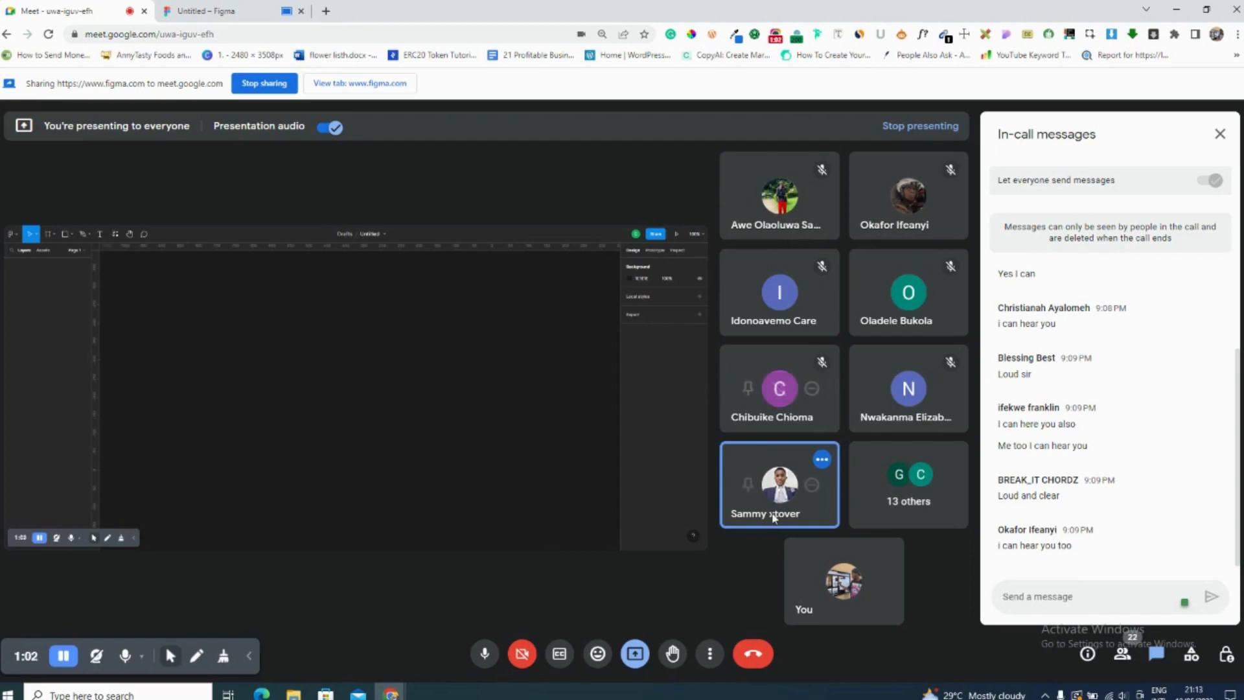
left_click(779, 486)
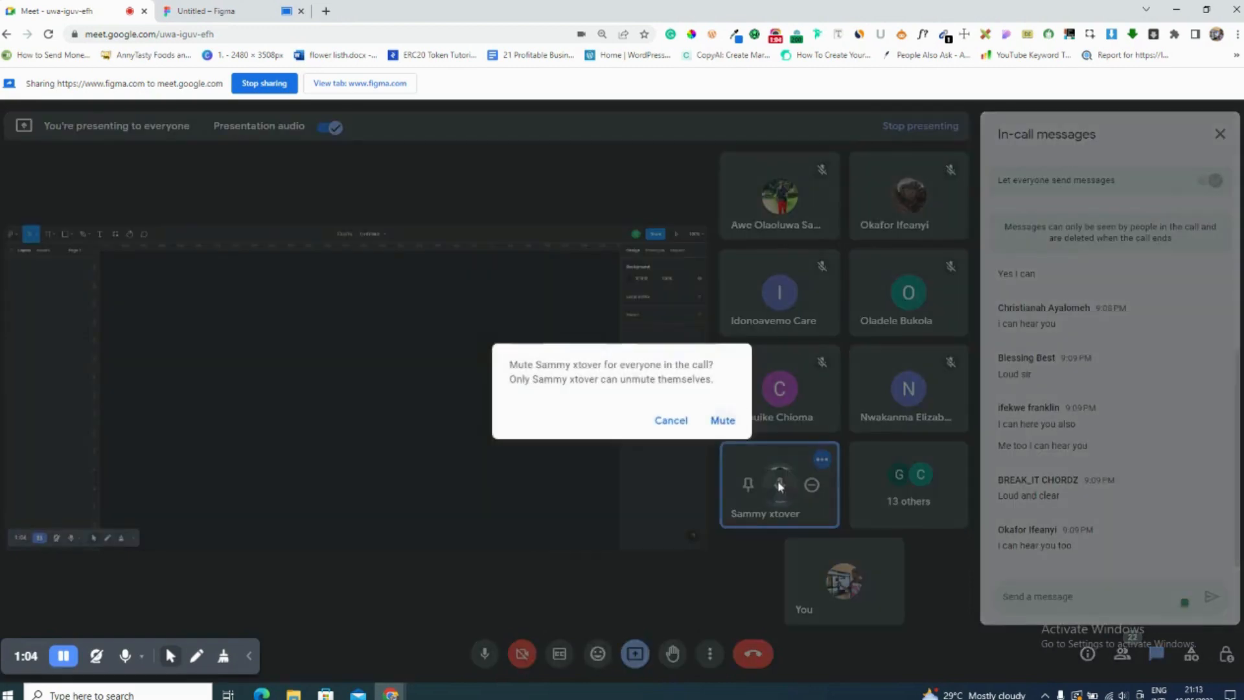
left_click(723, 420)
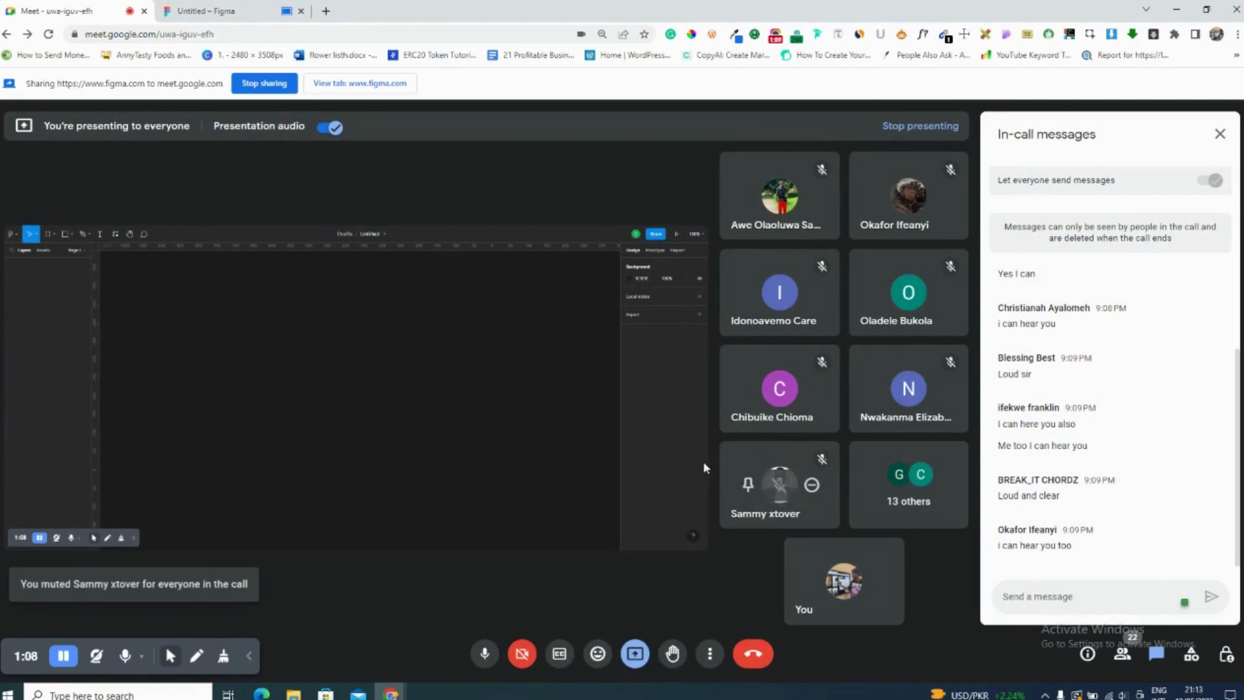
mouse_move(776, 486)
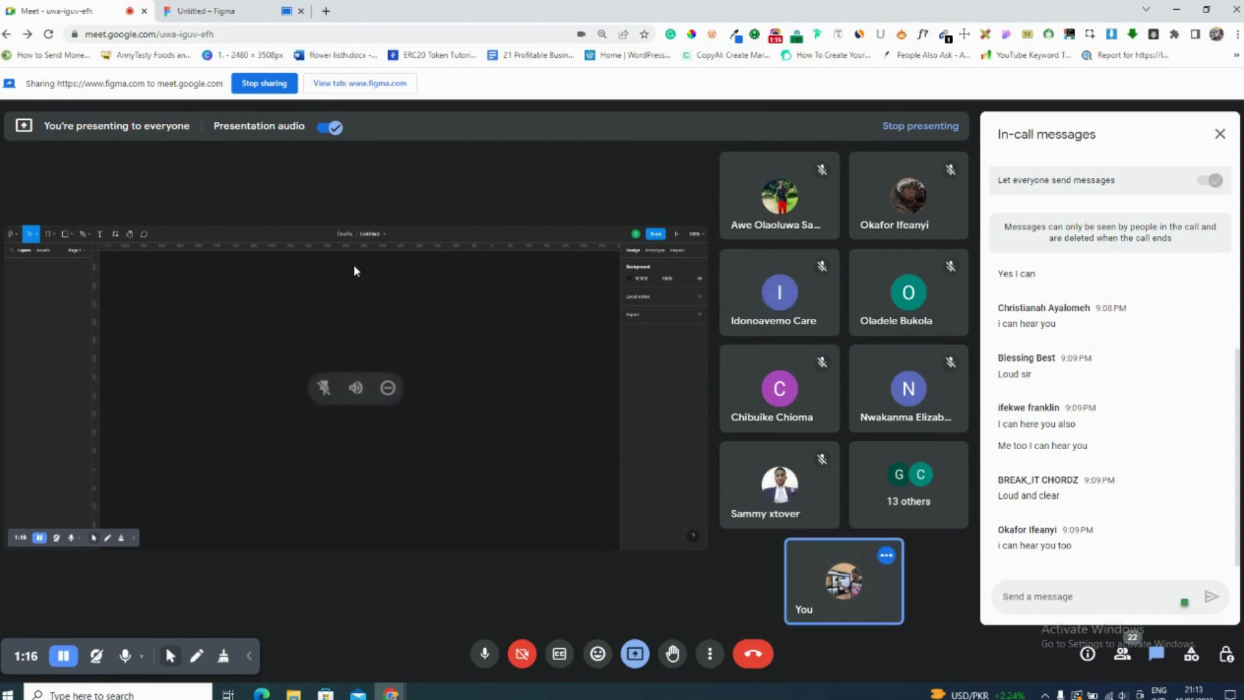
left_click(234, 8)
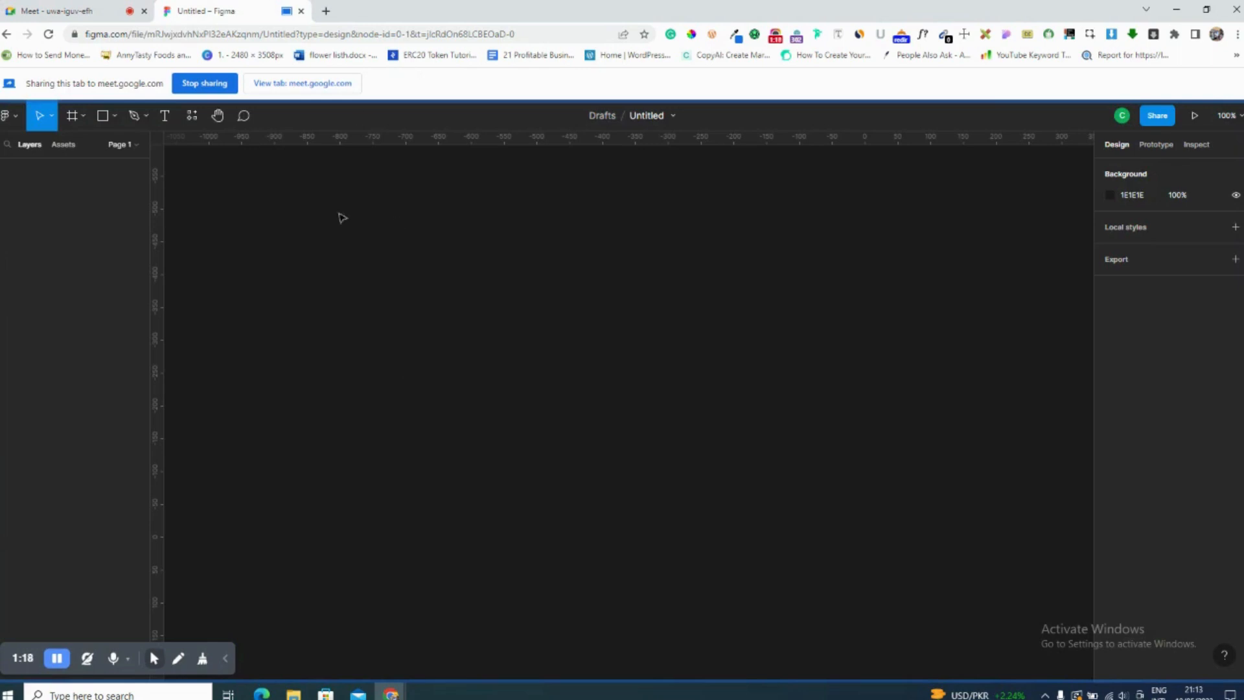
left_click_drag(270, 181, 732, 508)
left_click_drag(275, 187, 687, 420)
left_click_drag(275, 170, 925, 486)
Add a text layer reading "button" in the upper part of the empty canvas.
key("t")
left_click(443, 285)
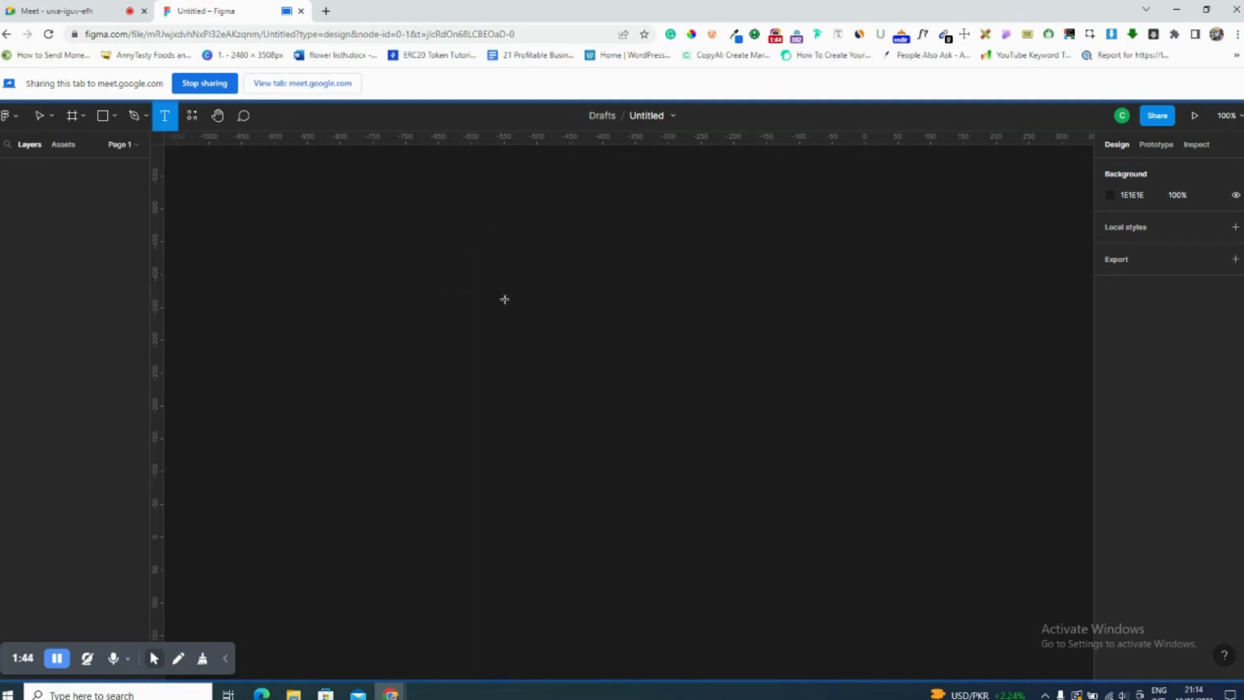
type("butt")
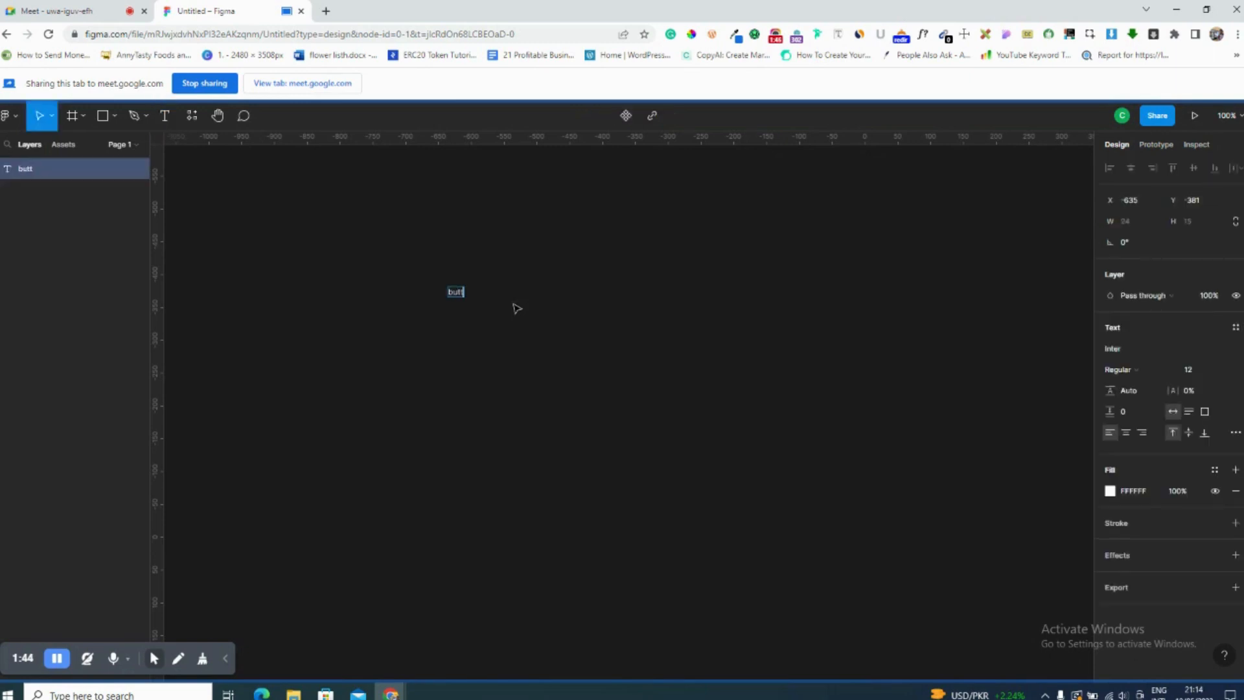
type("on")
key("Escape")
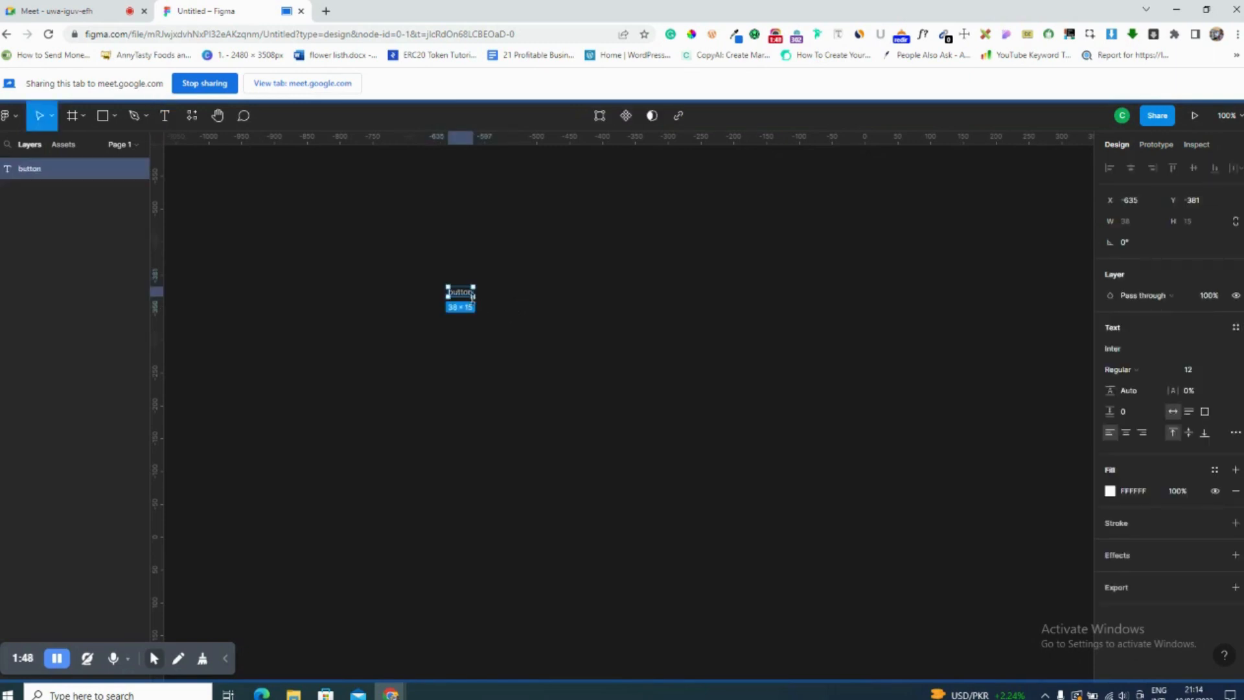
Set the font size of the "button" text to 16.
key("shift+2")
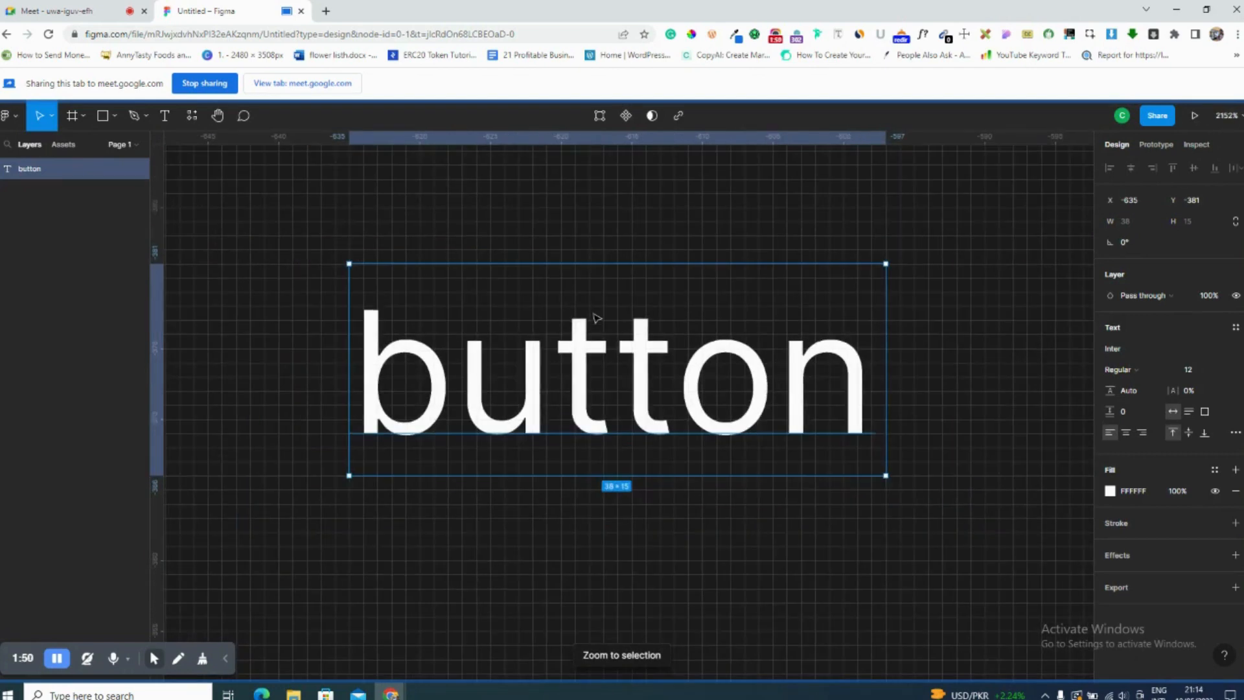
scroll(597, 318, "down", 3)
left_click(1189, 370)
type("11")
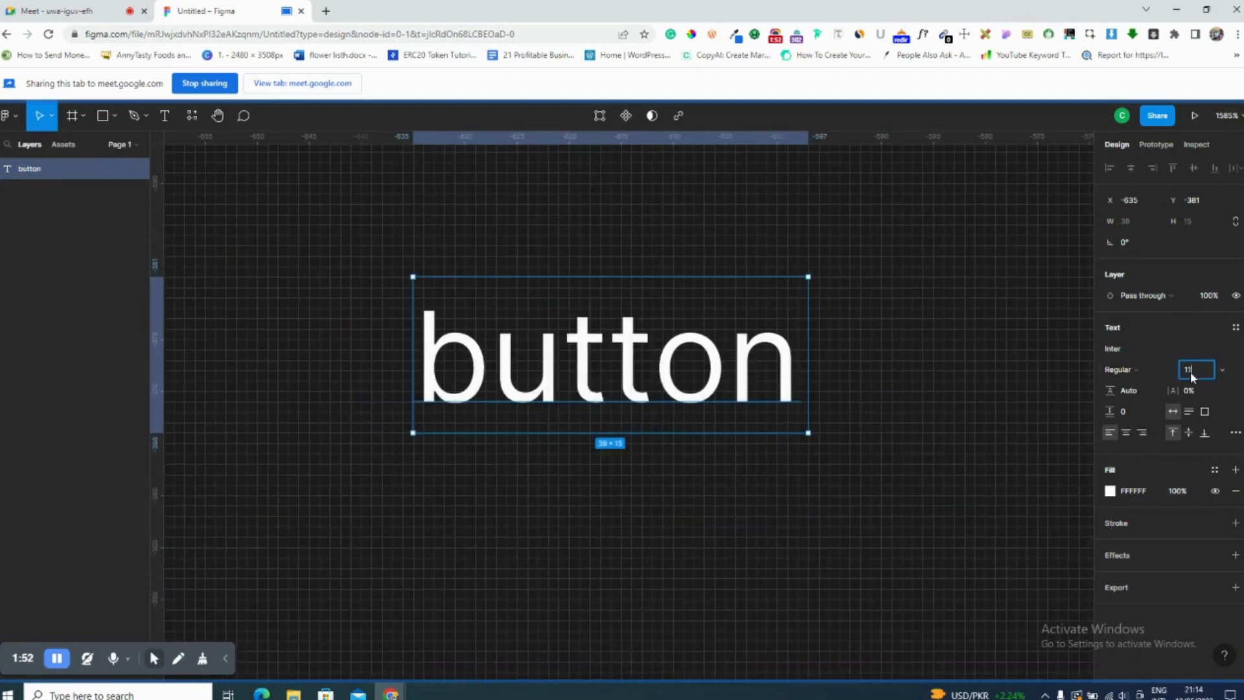
type("0")
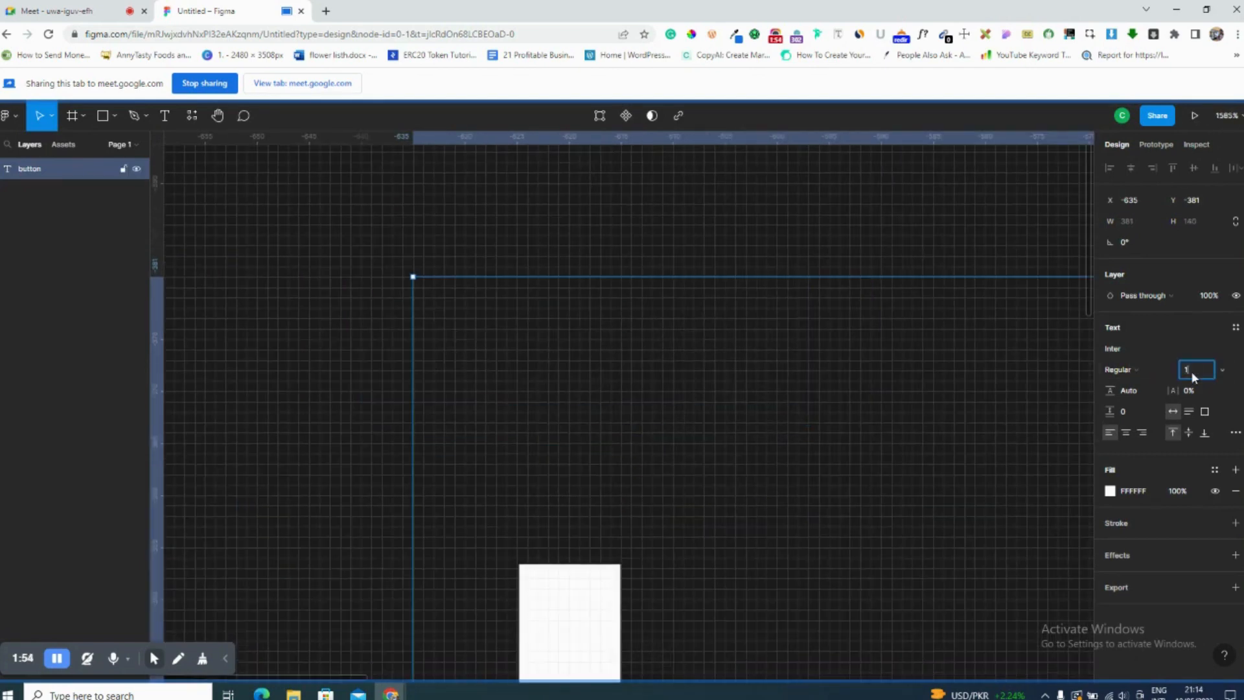
type("6")
key("Return")
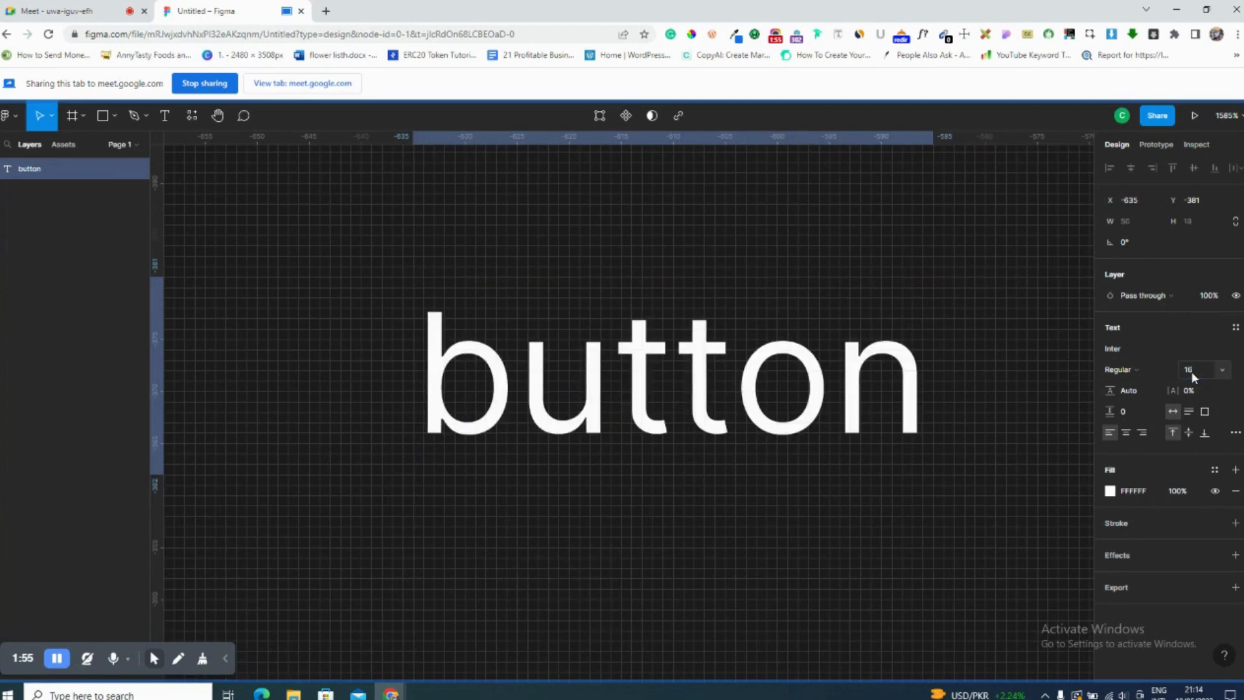
Change the font of the "button" text to Sacramento.
left_click(1145, 348)
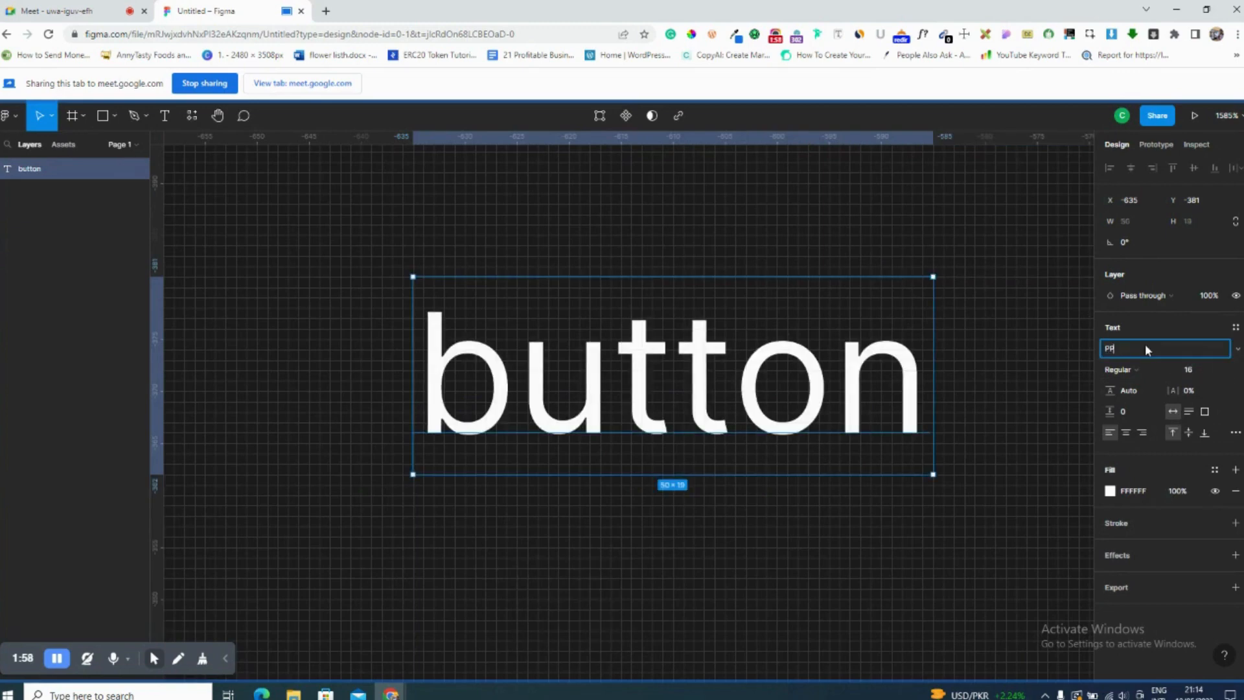
type("Sacramento")
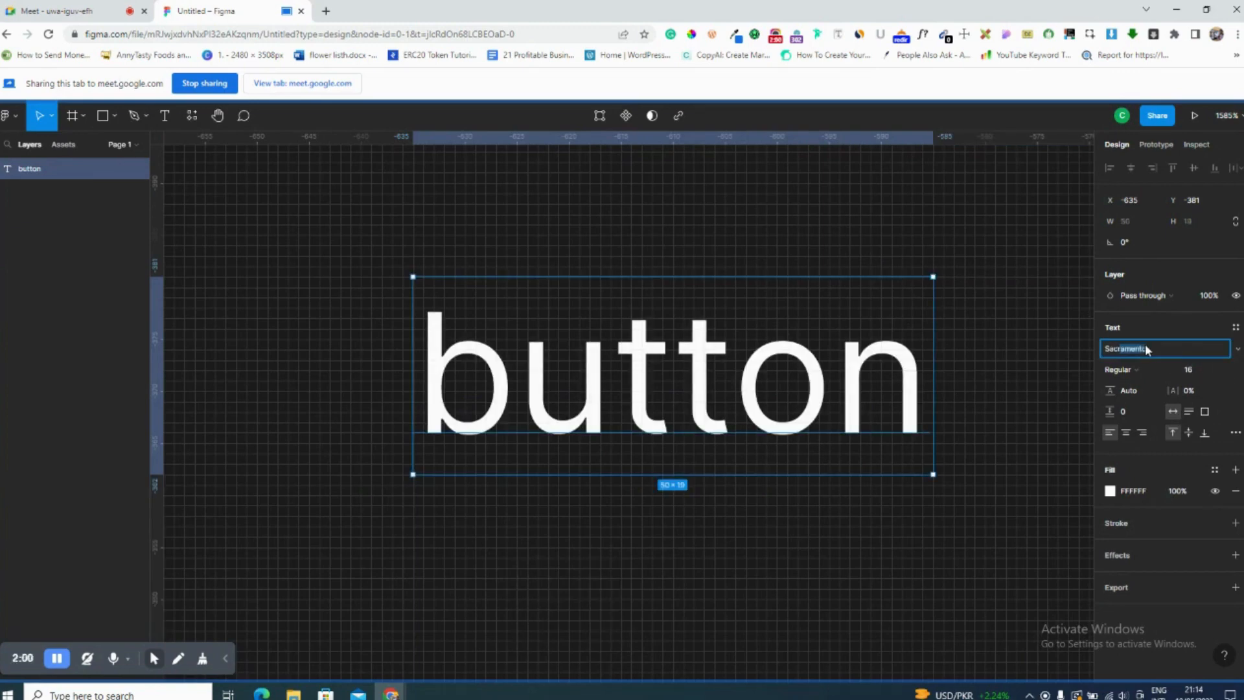
key("Return")
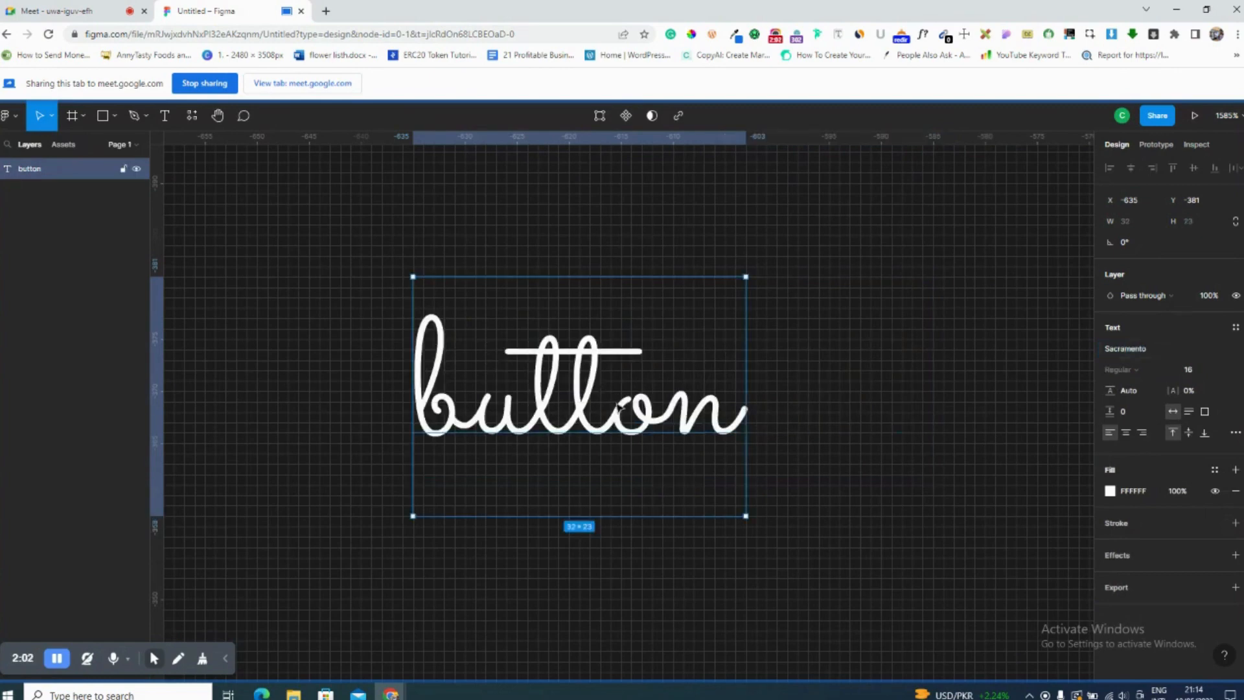
scroll(620, 409, "down", 2)
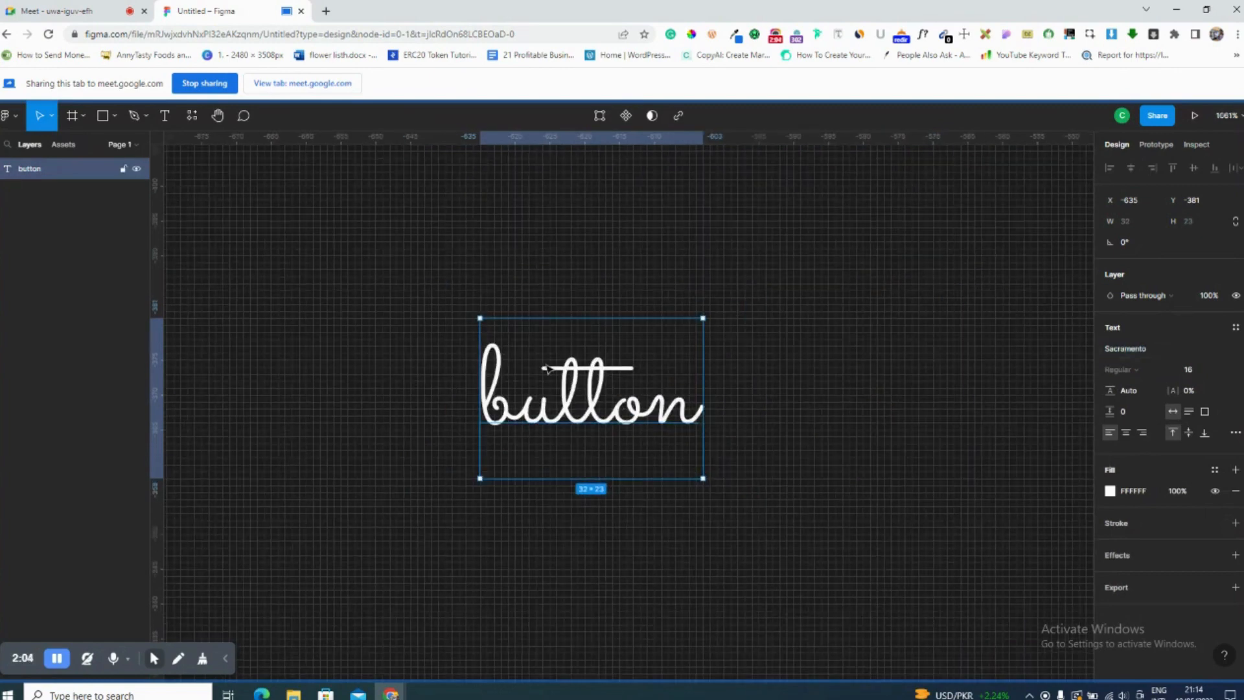
left_click(760, 411)
scroll(761, 411, "down", 4)
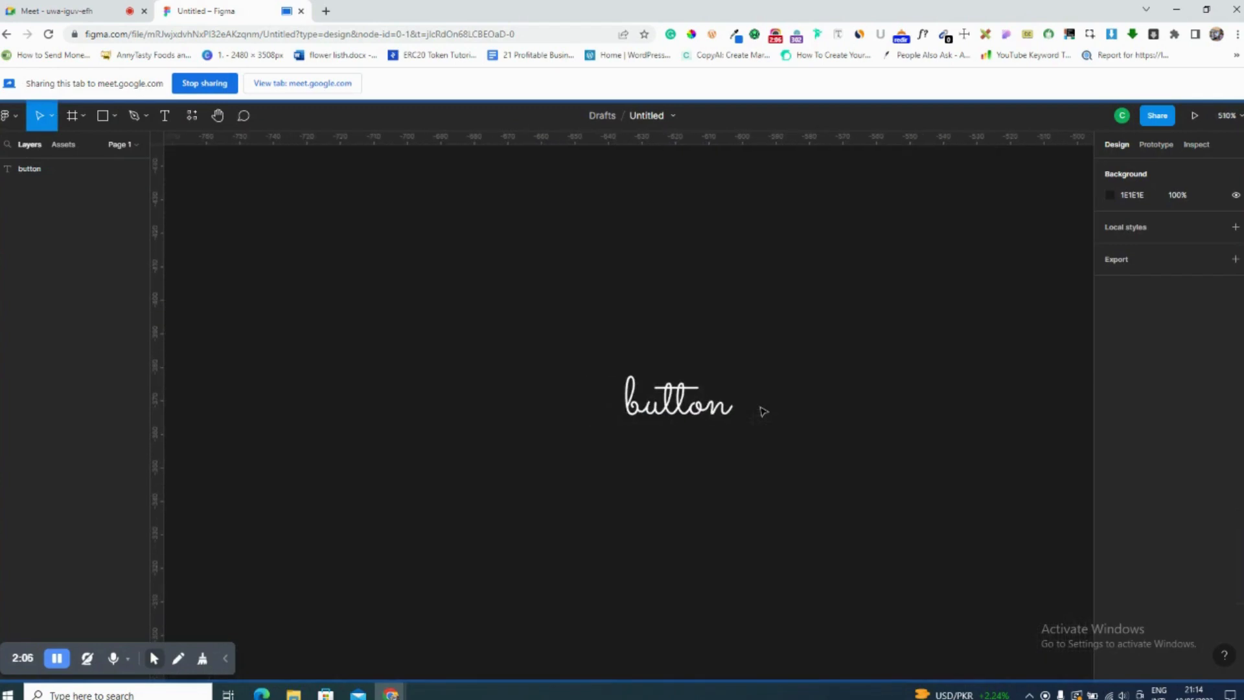
Shift the "button" text up and left, and wrap it in an auto layout frame with a dark blue 28419B fill.
left_click_drag(707, 416, 610, 344)
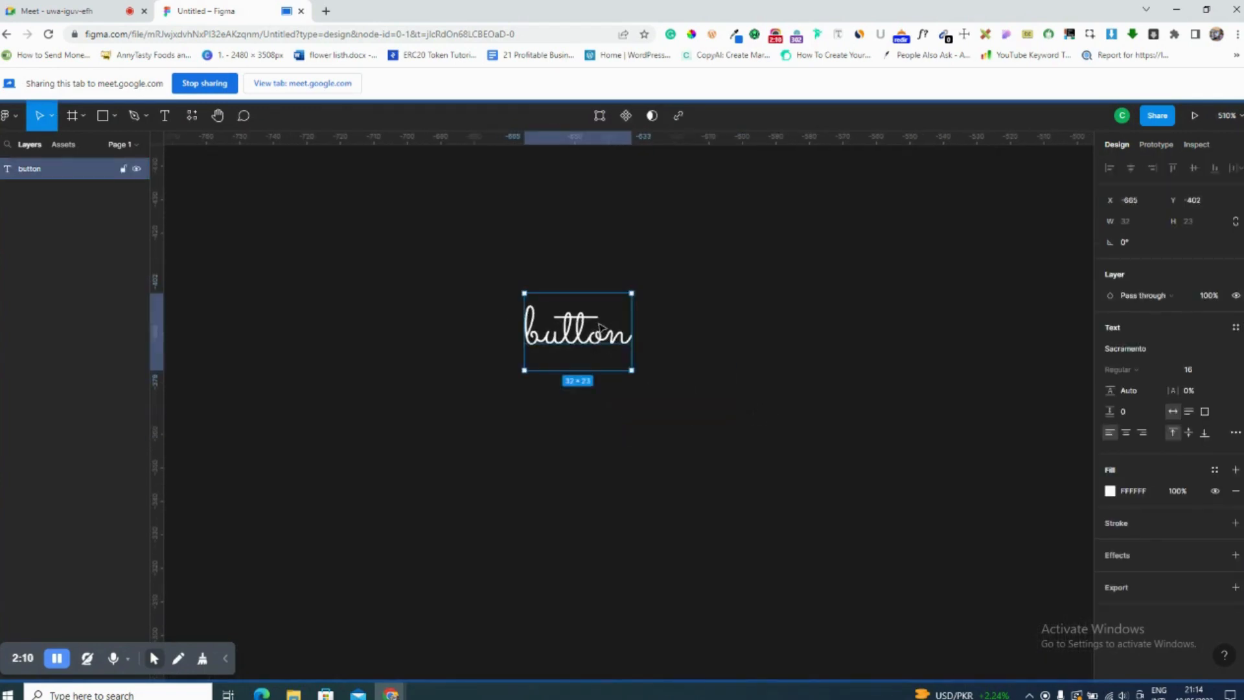
key("shift+a")
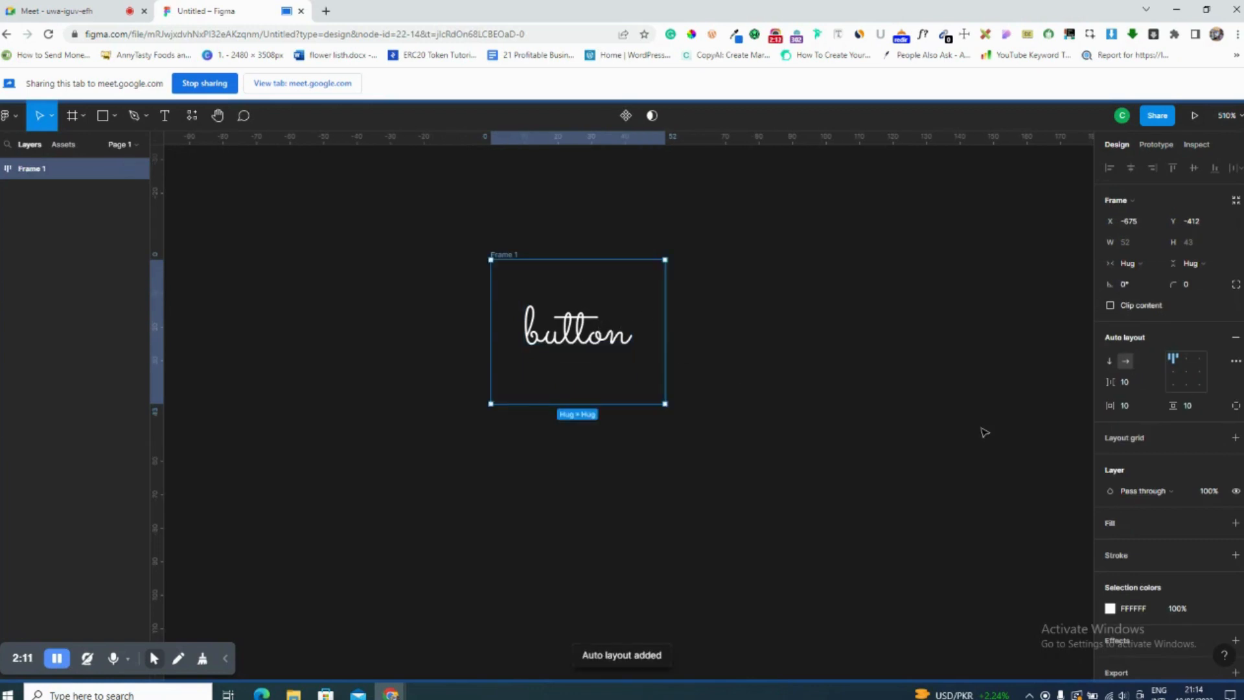
left_click(1140, 516)
left_click(1111, 540)
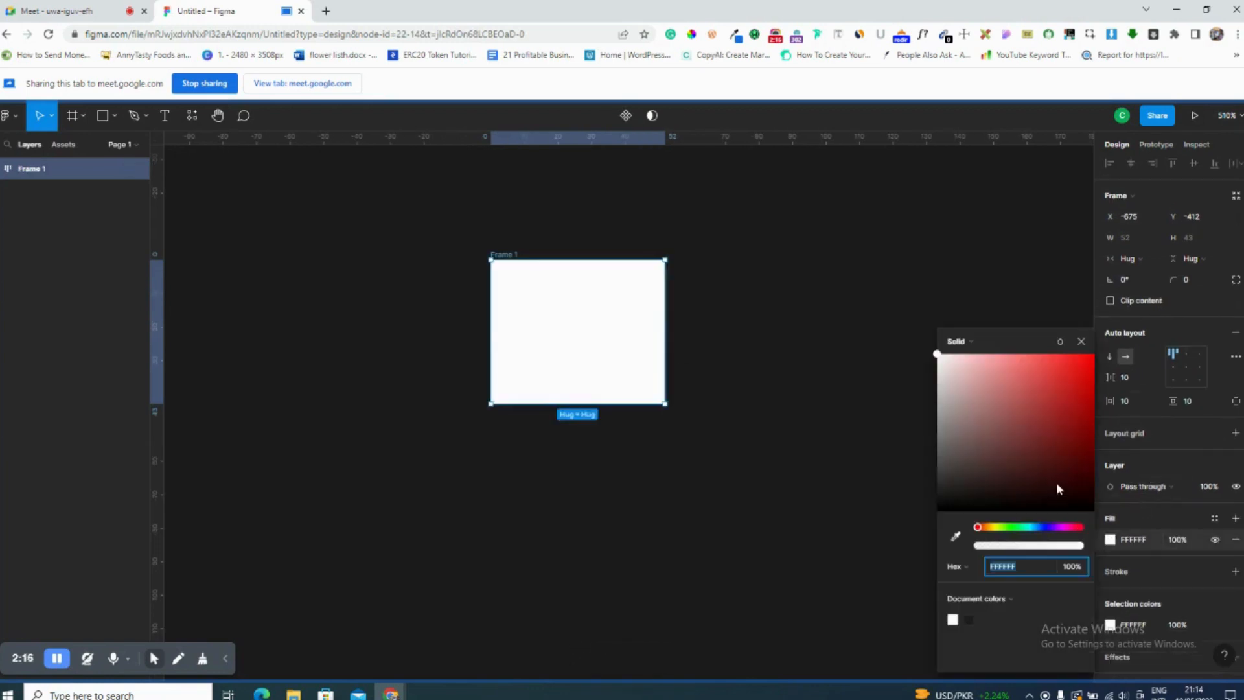
left_click(1042, 526)
left_click(1054, 416)
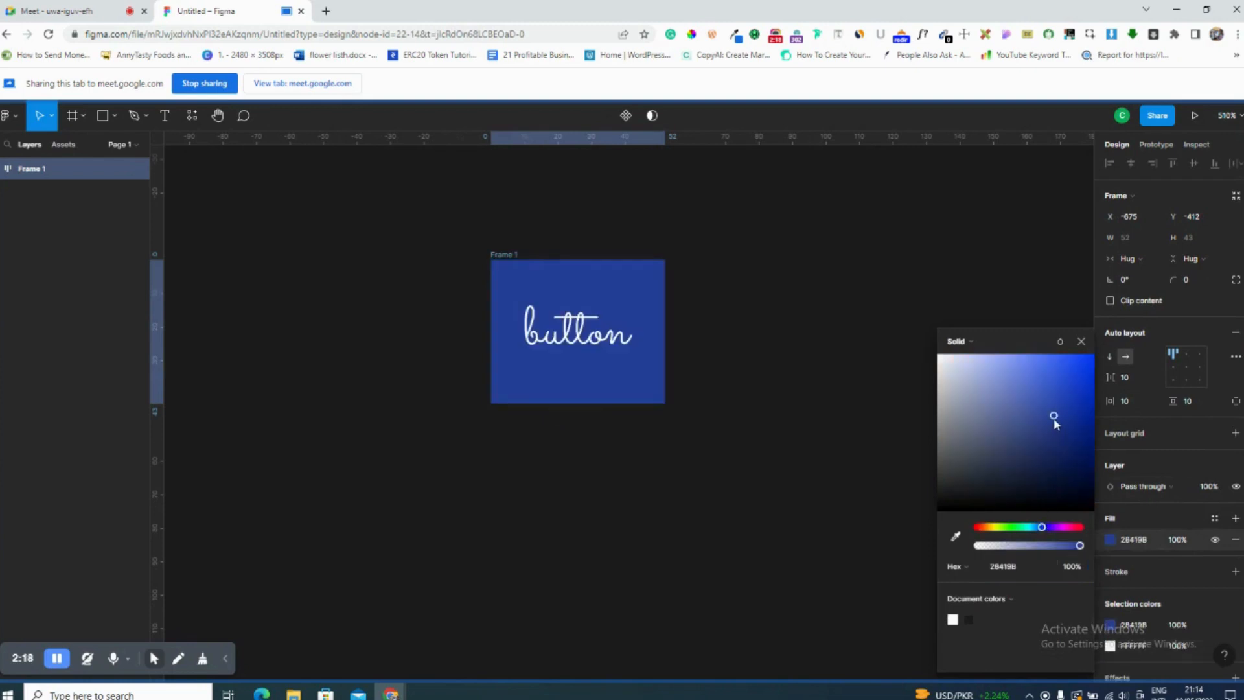
left_click(1081, 341)
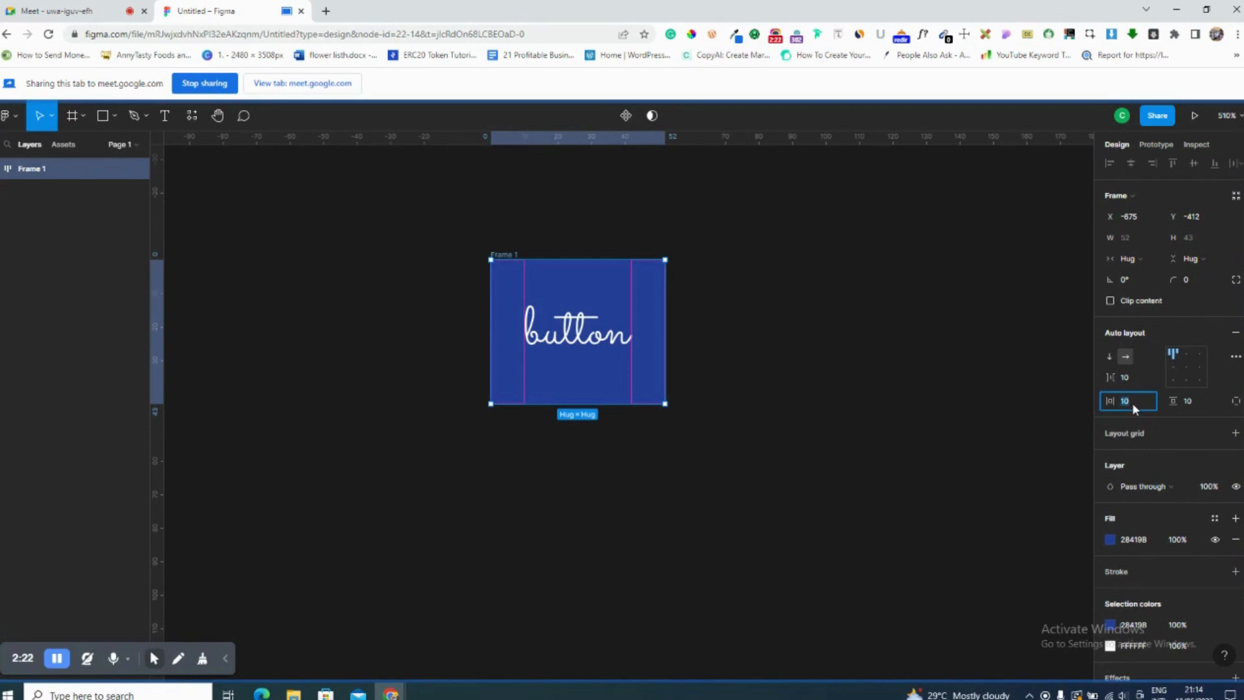
Set the button frame's auto layout padding to 32 horizontally and 8 vertically.
type("32")
key("Return")
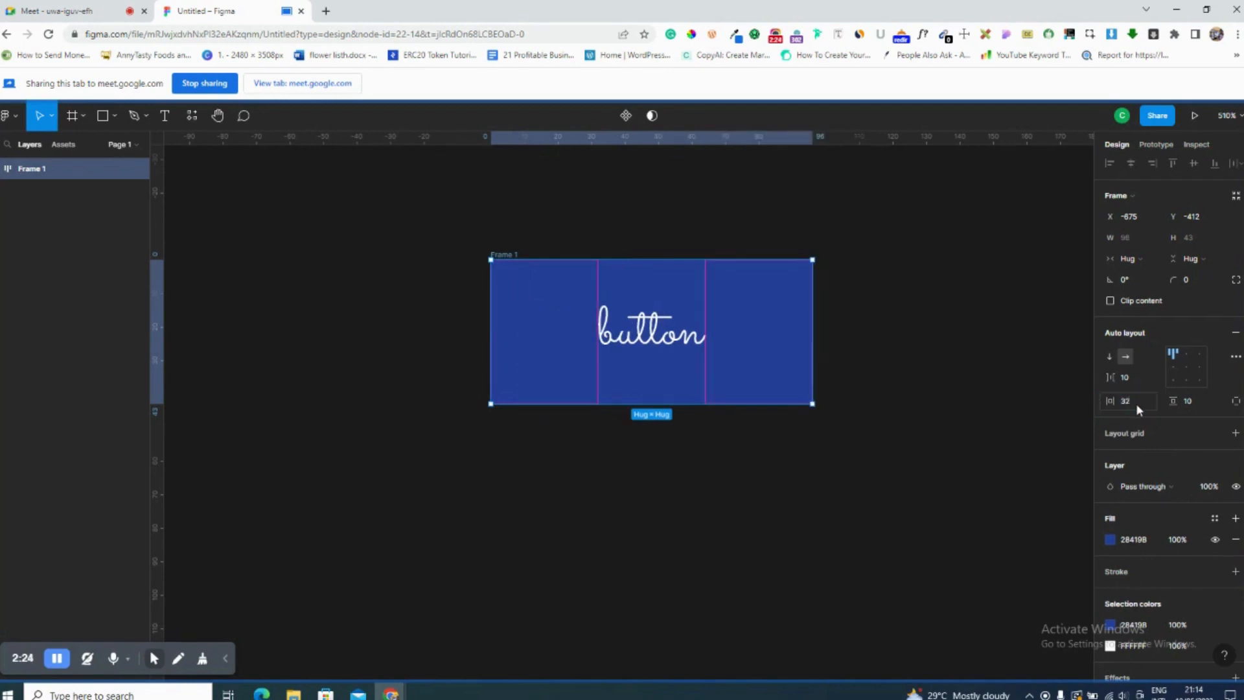
left_click(1205, 405)
type("8")
key("Return")
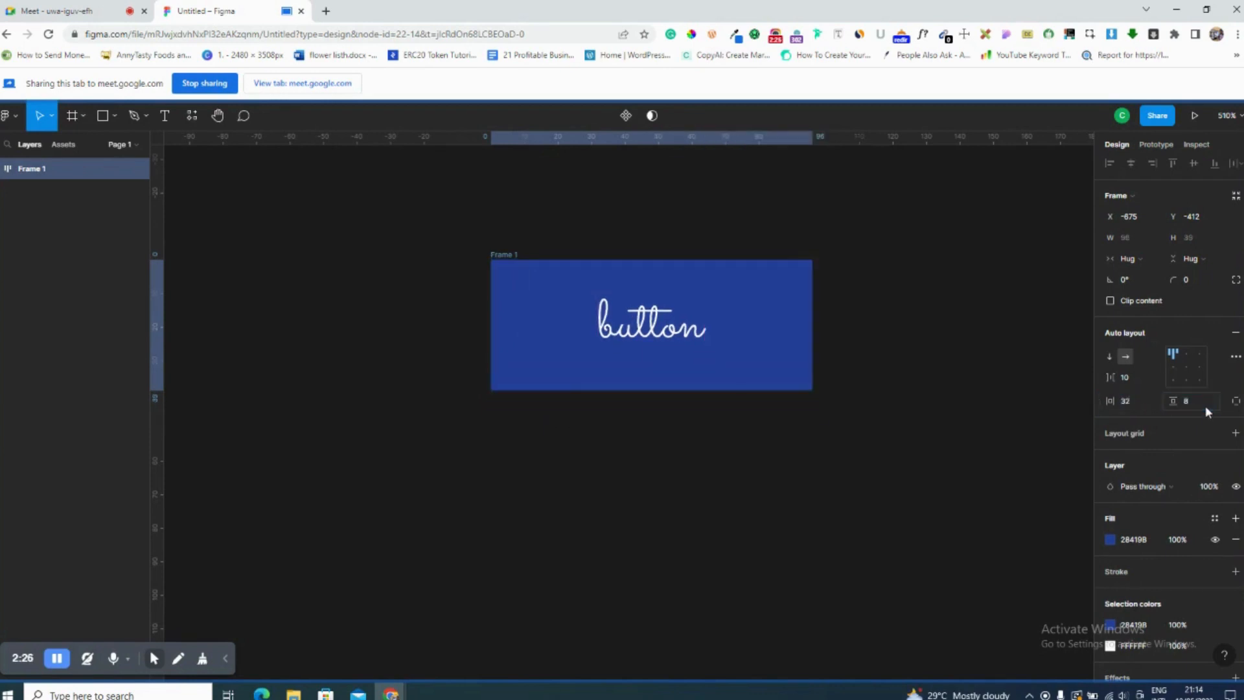
Set the button frame's corner radius to 8 and move it up and left to about X -745, Y -426.
left_click(1194, 286)
type("12")
key("Return")
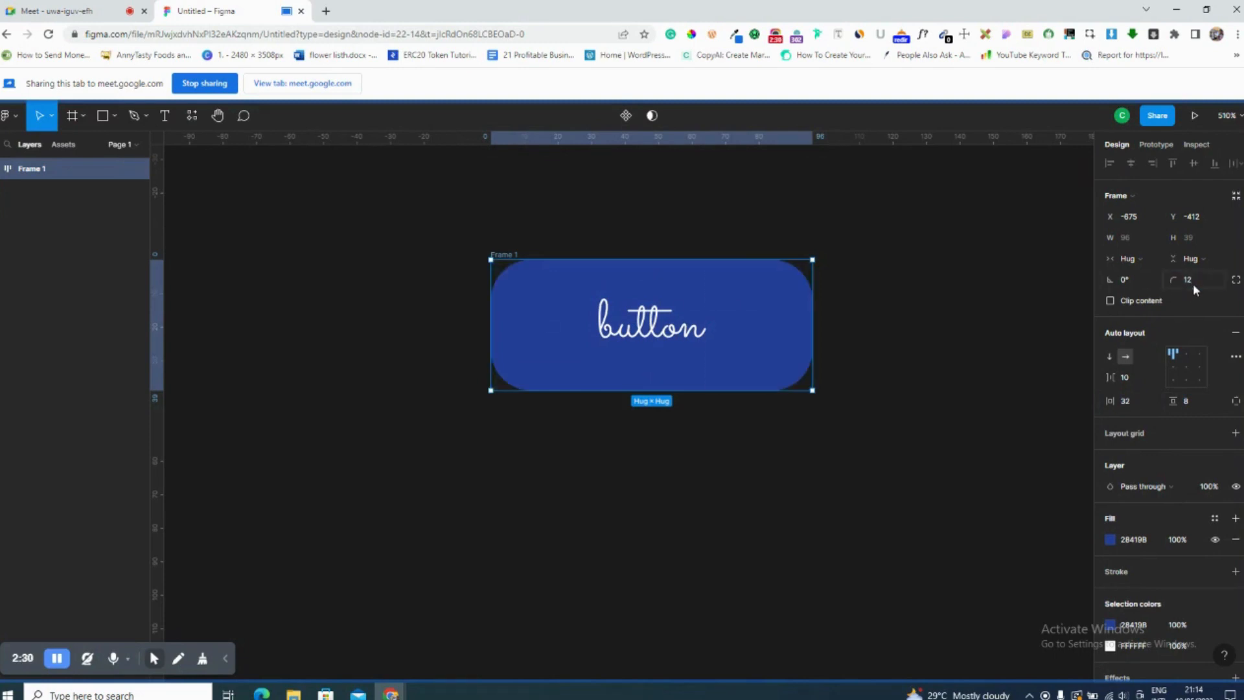
key("Return")
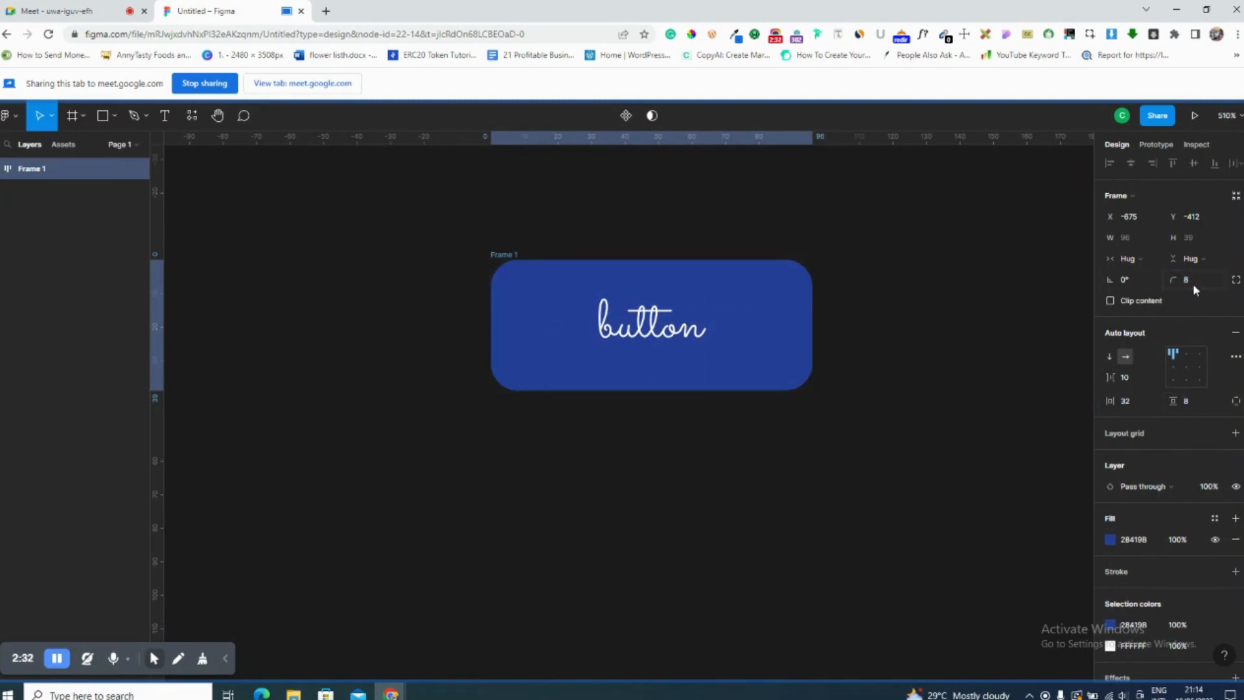
left_click(756, 278)
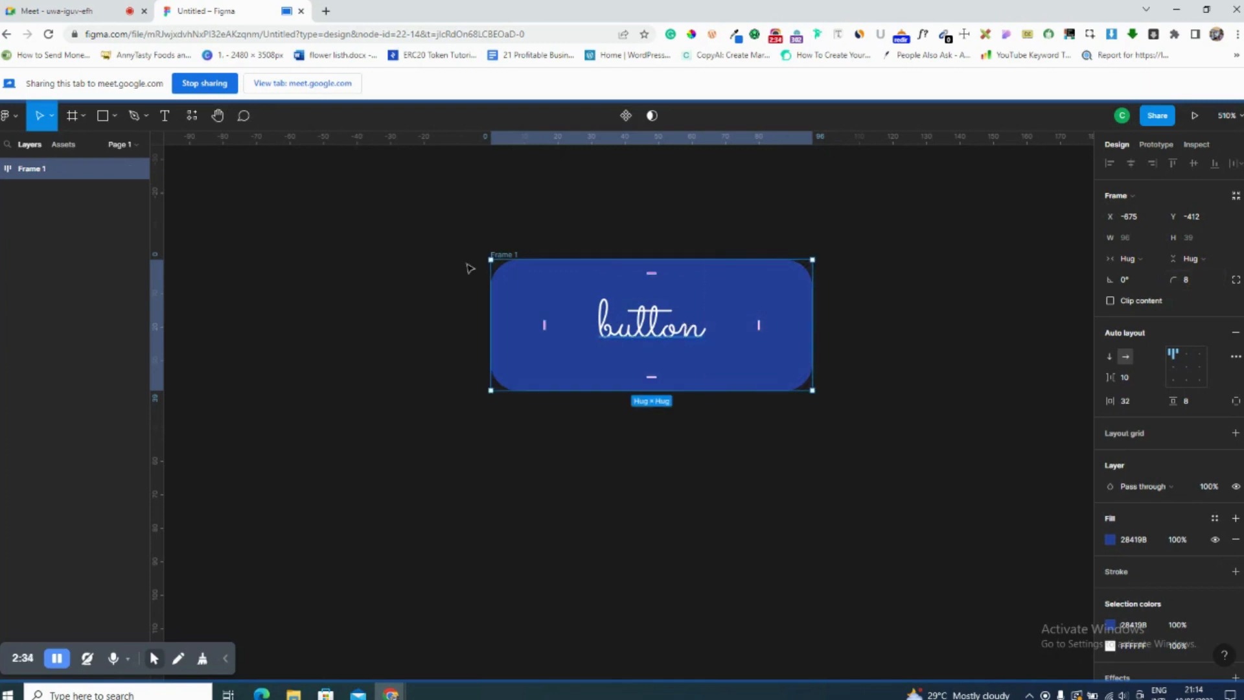
left_click_drag(686, 326, 452, 278)
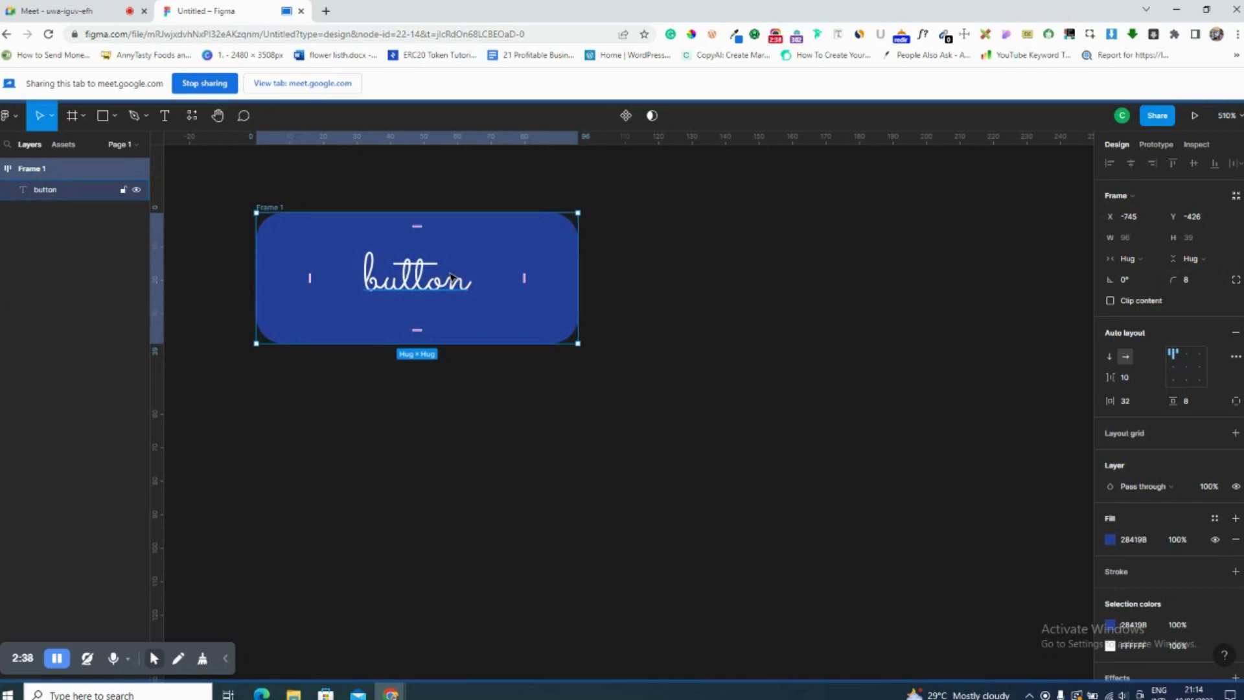
left_click(596, 389)
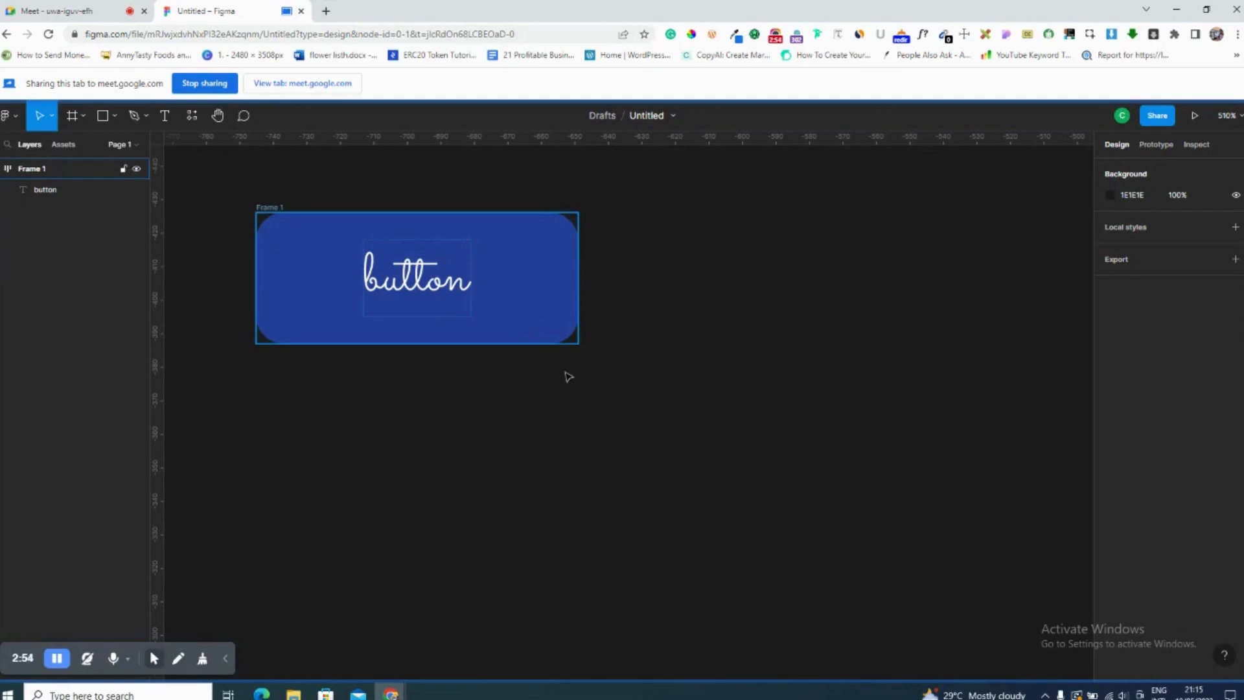
left_click(519, 282)
left_click(734, 319)
left_click(561, 289)
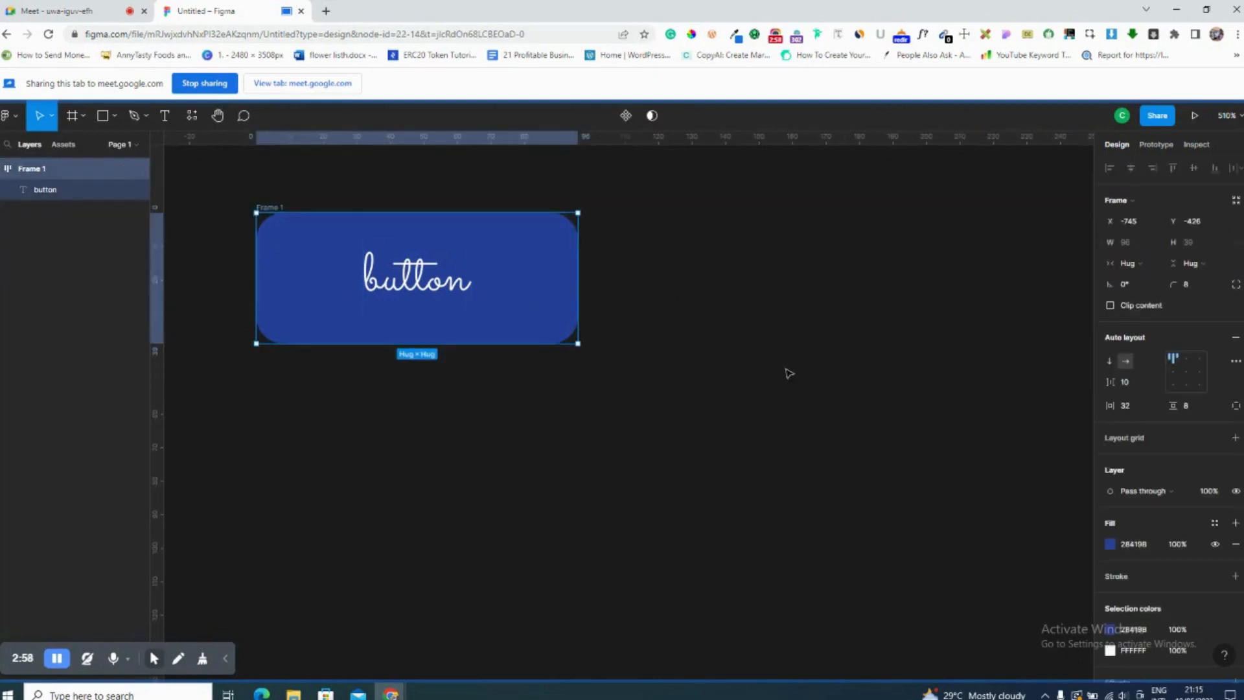
left_click(695, 410)
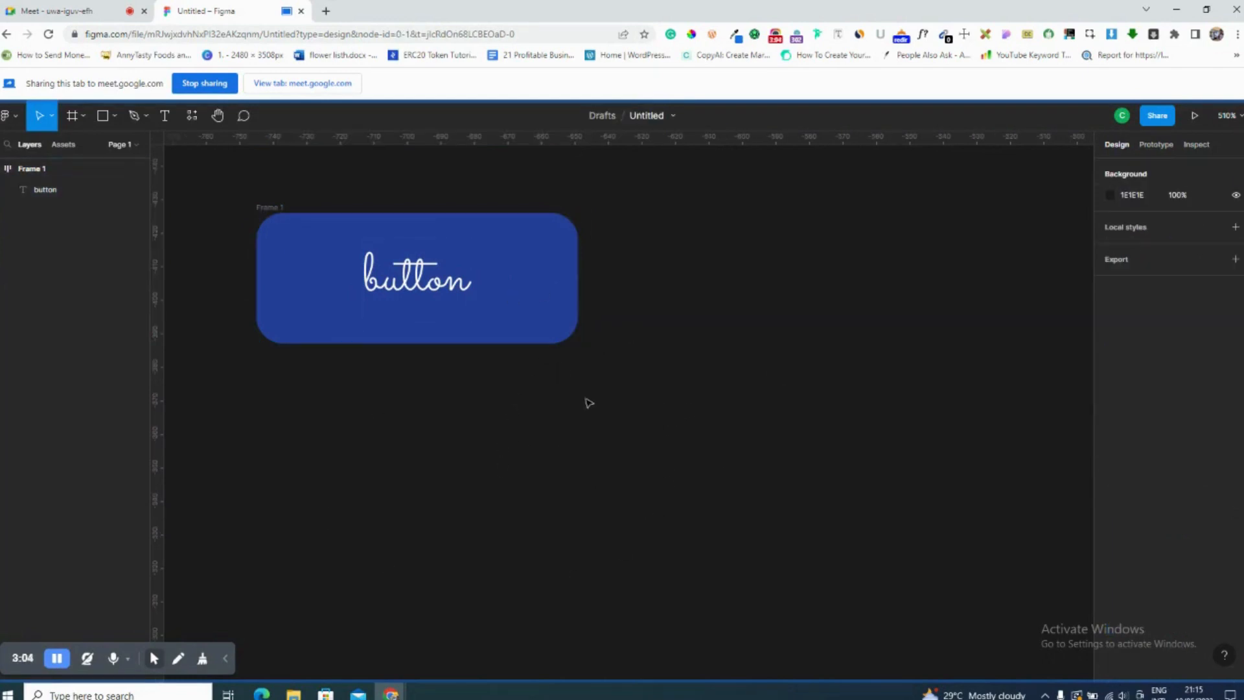
left_click(491, 283)
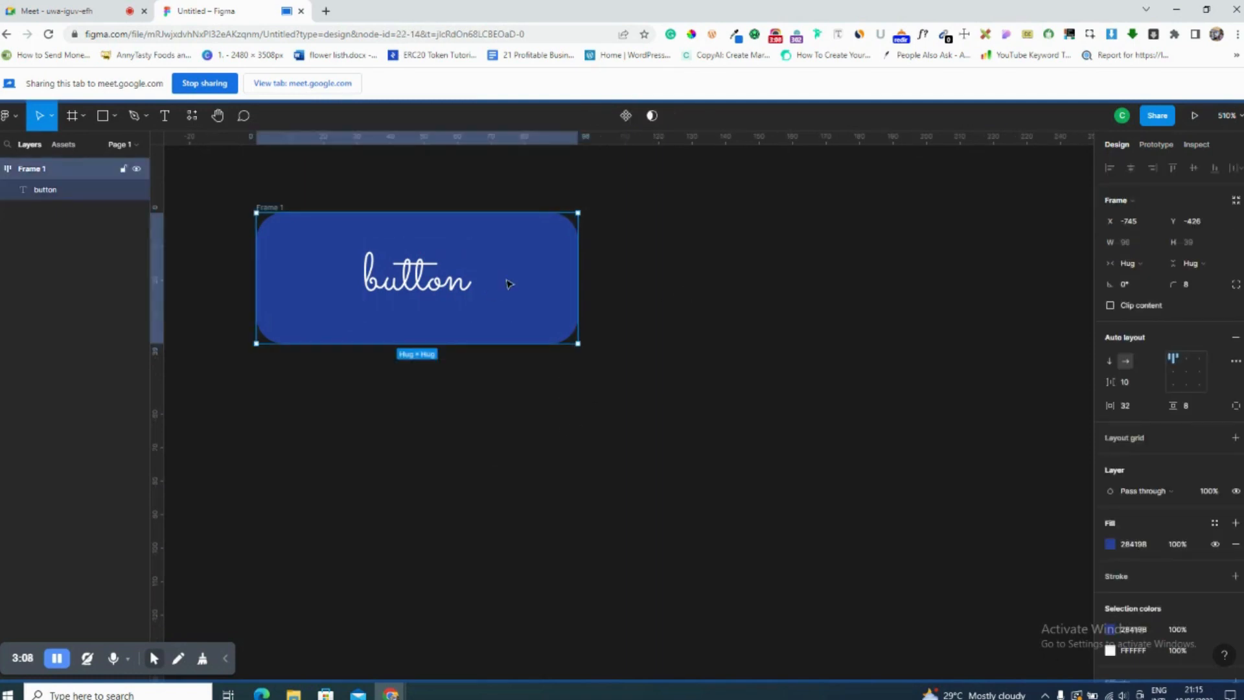
left_click(603, 302)
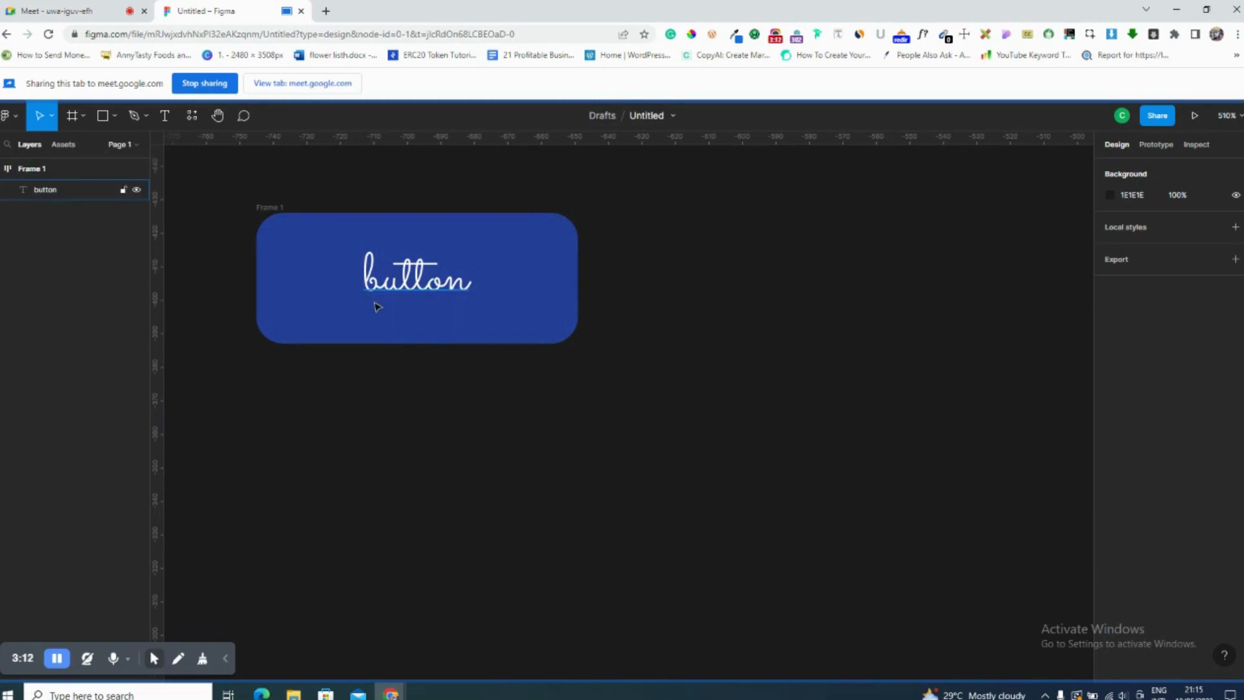
Duplicate the blue button frame and place the copy beside the original at about X -642, Y -426.
left_click(281, 207)
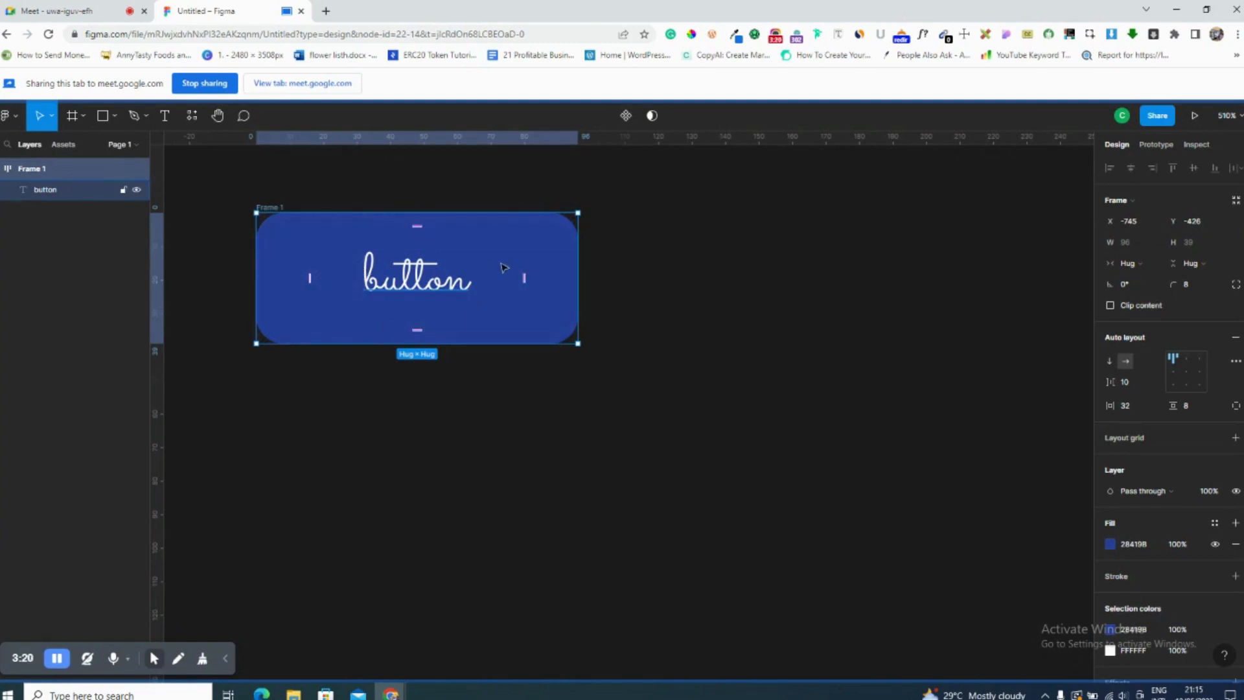
key("alt")
left_click_drag(420, 282, 762, 284)
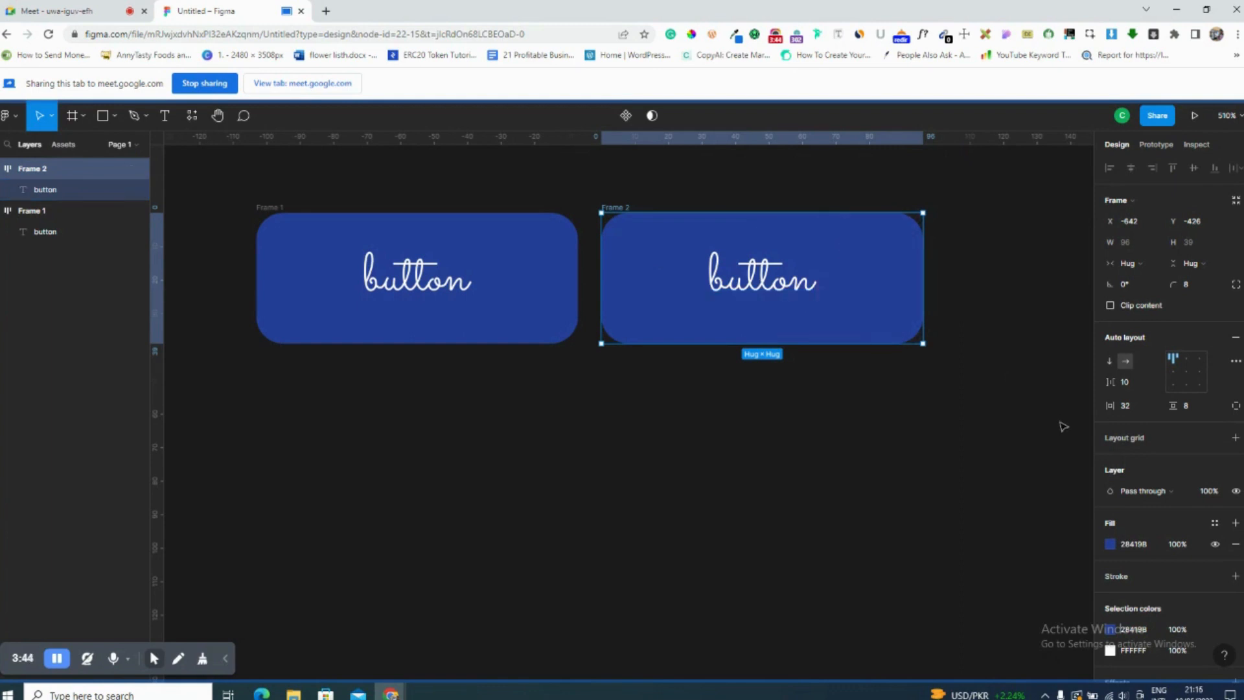
Change the duplicated button's fill from blue to a vivid purple.
left_click(1111, 543)
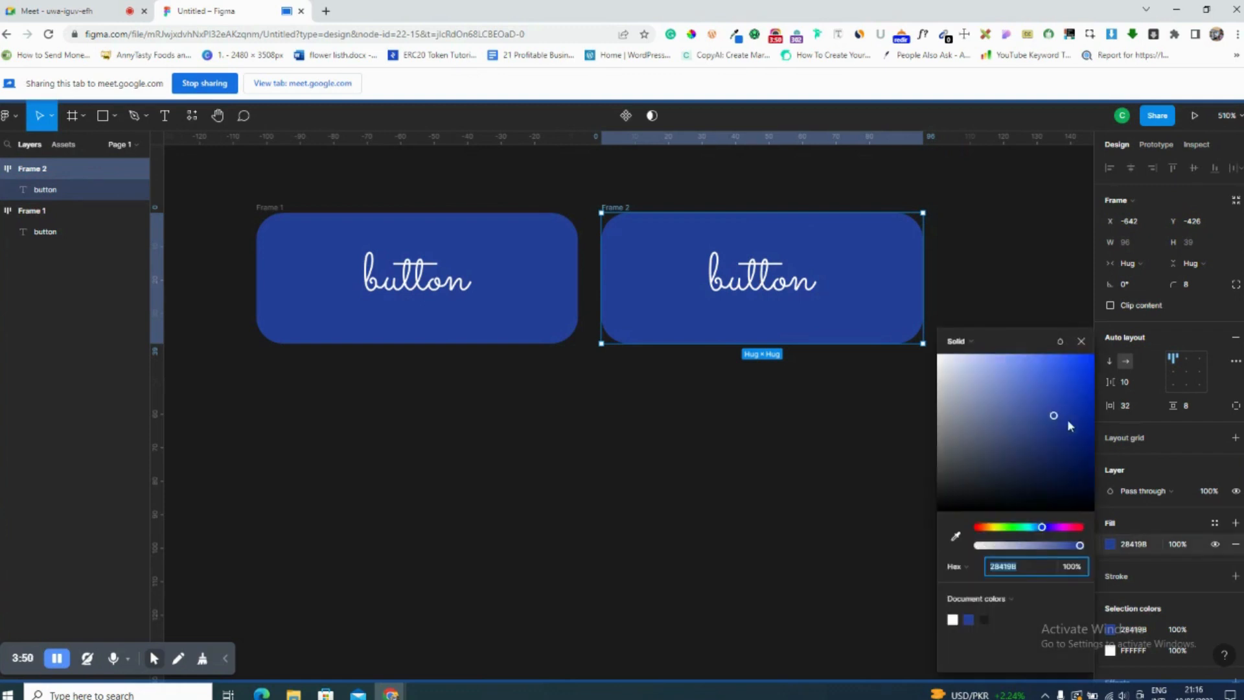
left_click(1058, 529)
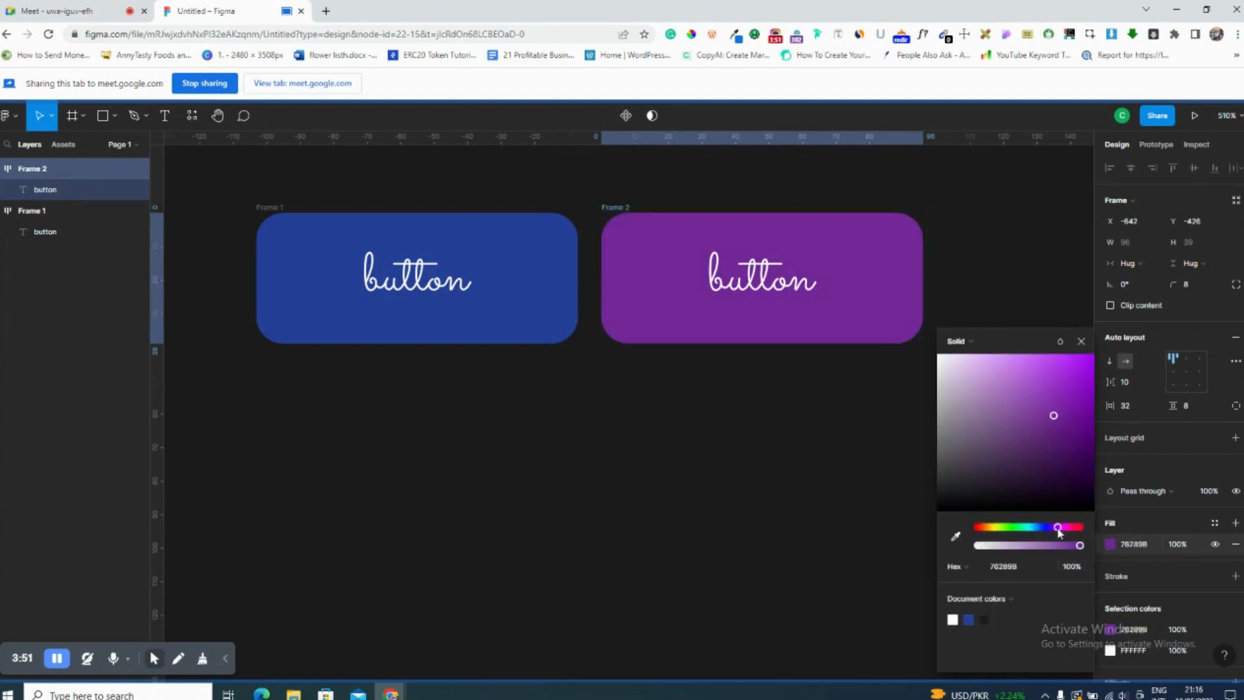
left_click(1069, 397)
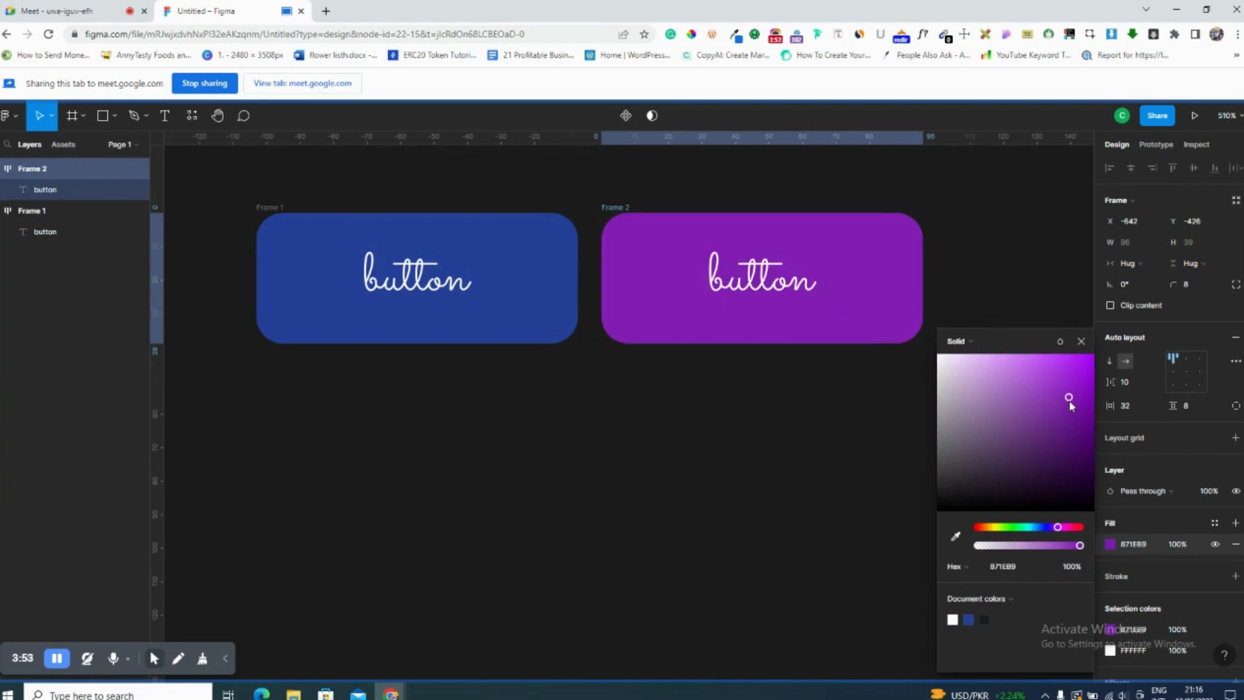
left_click(1082, 340)
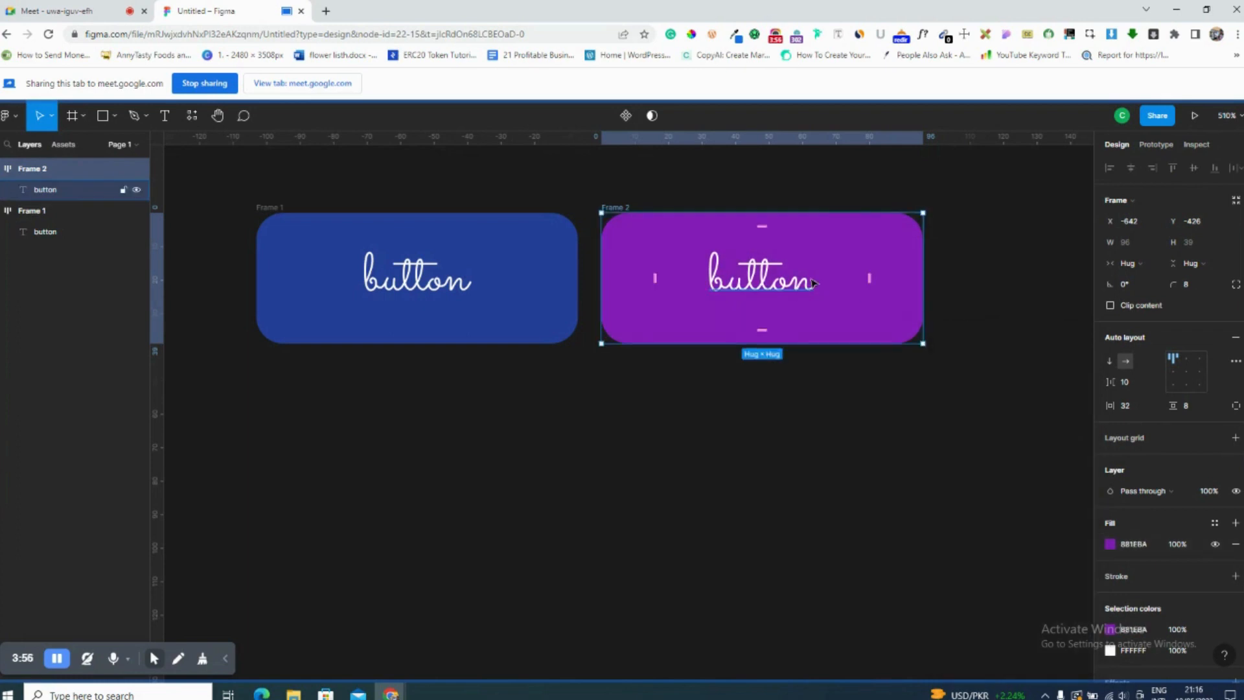
Change the duplicated button's fill to bright green 59BA1E.
scroll(813, 283, "down", 3)
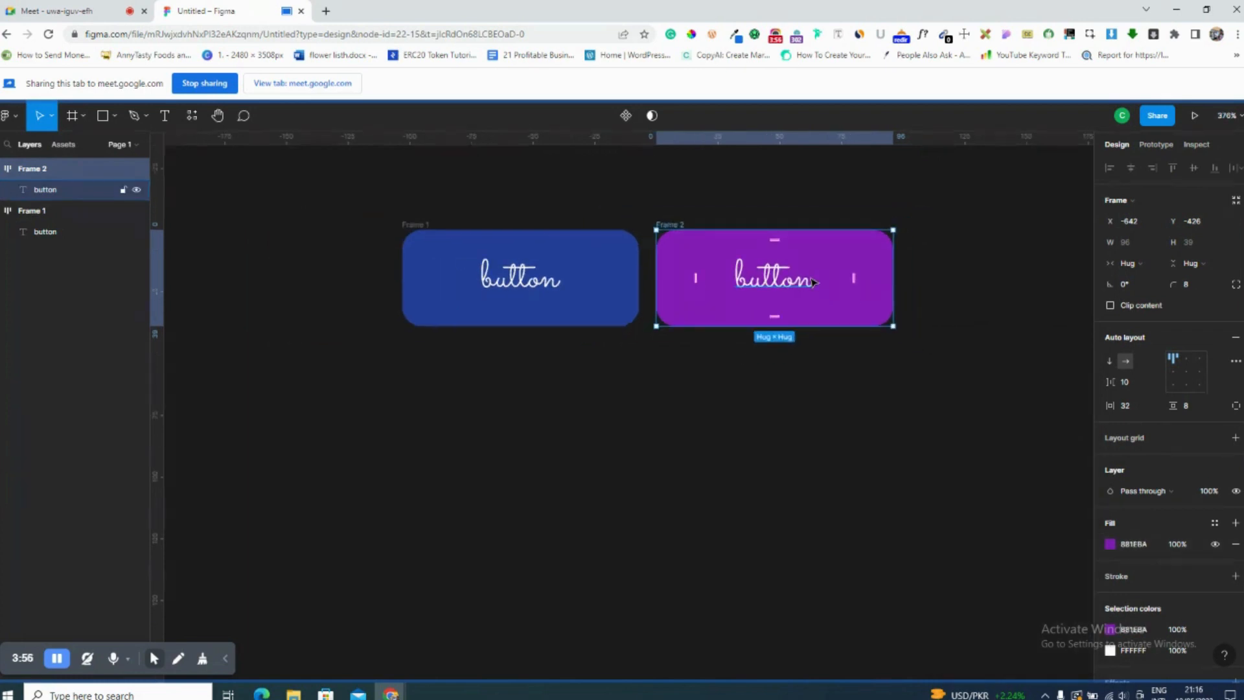
left_click(1109, 544)
left_click(1007, 528)
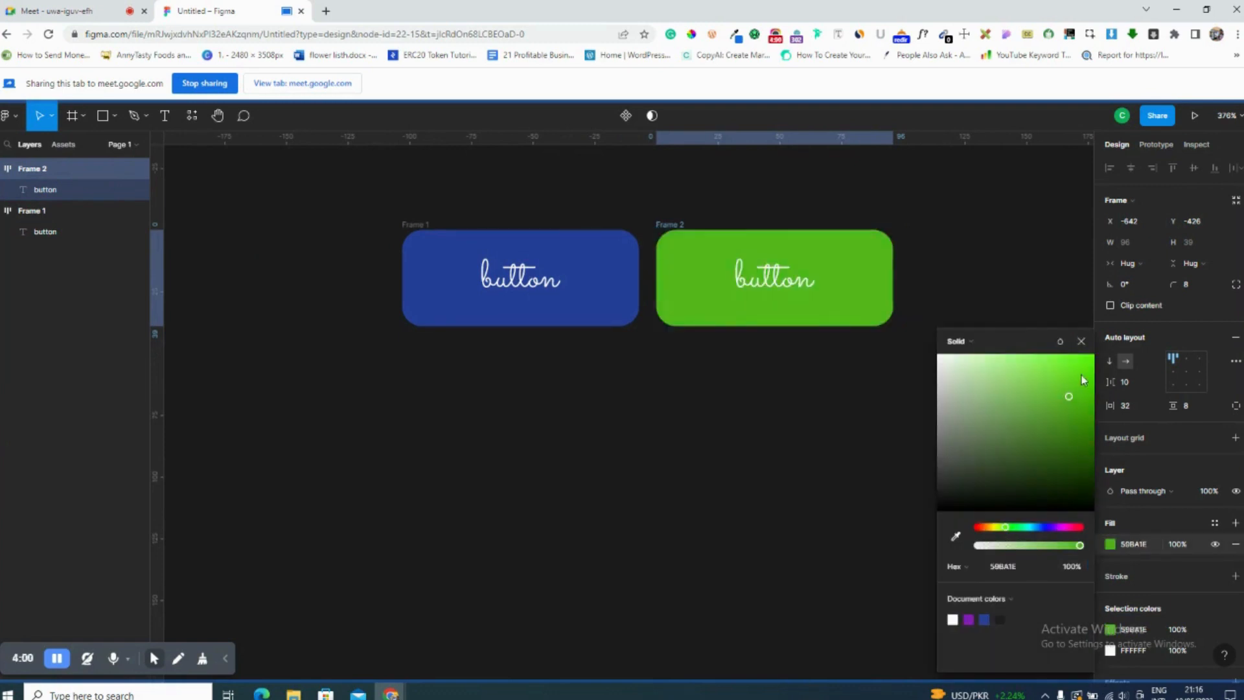
left_click(1081, 341)
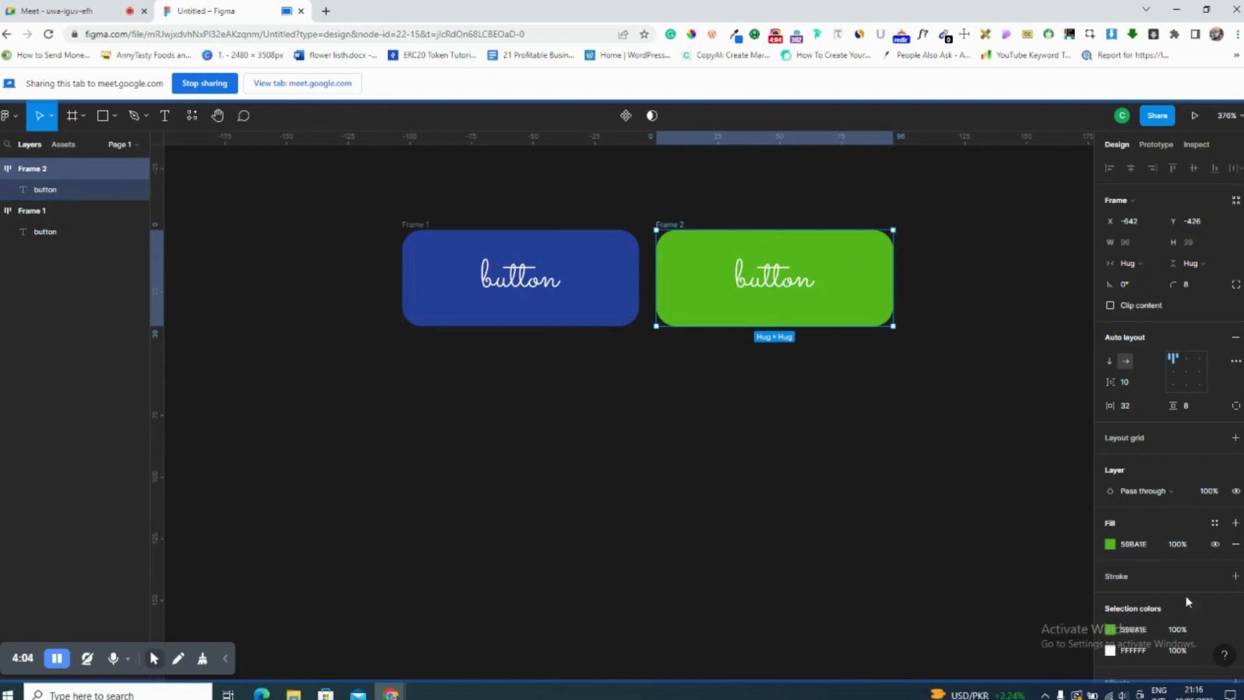
Darken the duplicated button's fill to a deep green, 076D2A.
left_click(1110, 544)
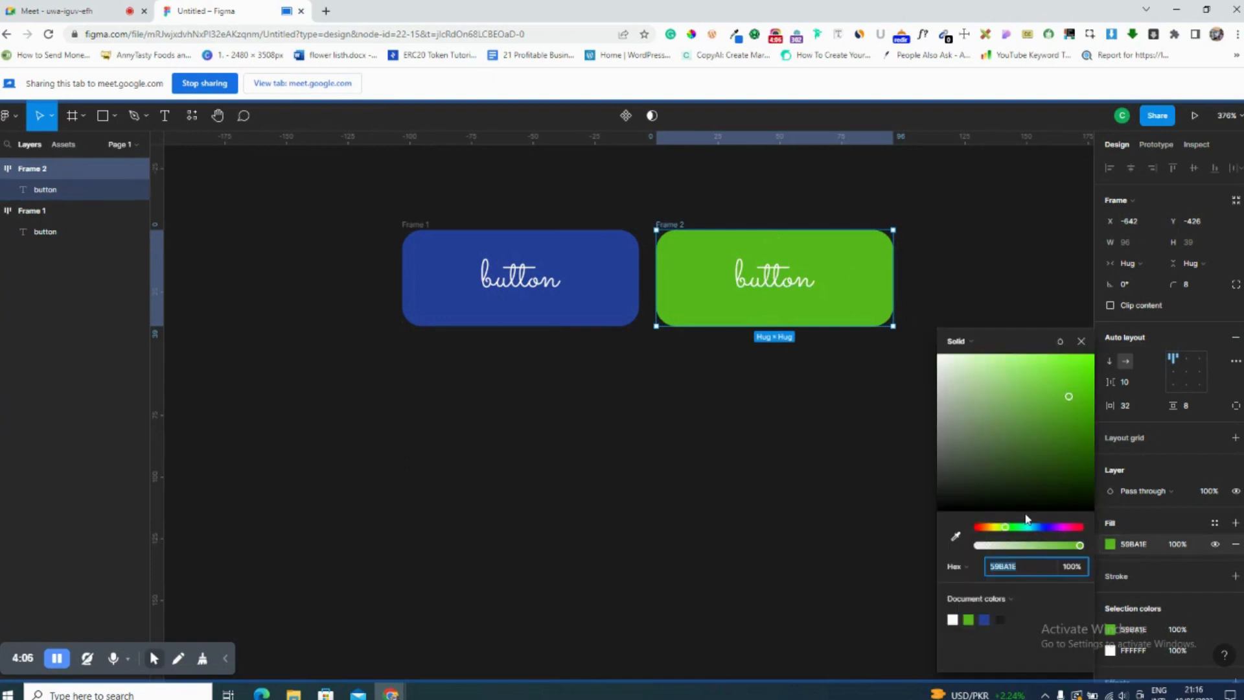
left_click_drag(1008, 527, 1018, 526)
left_click_drag(1089, 458, 1083, 443)
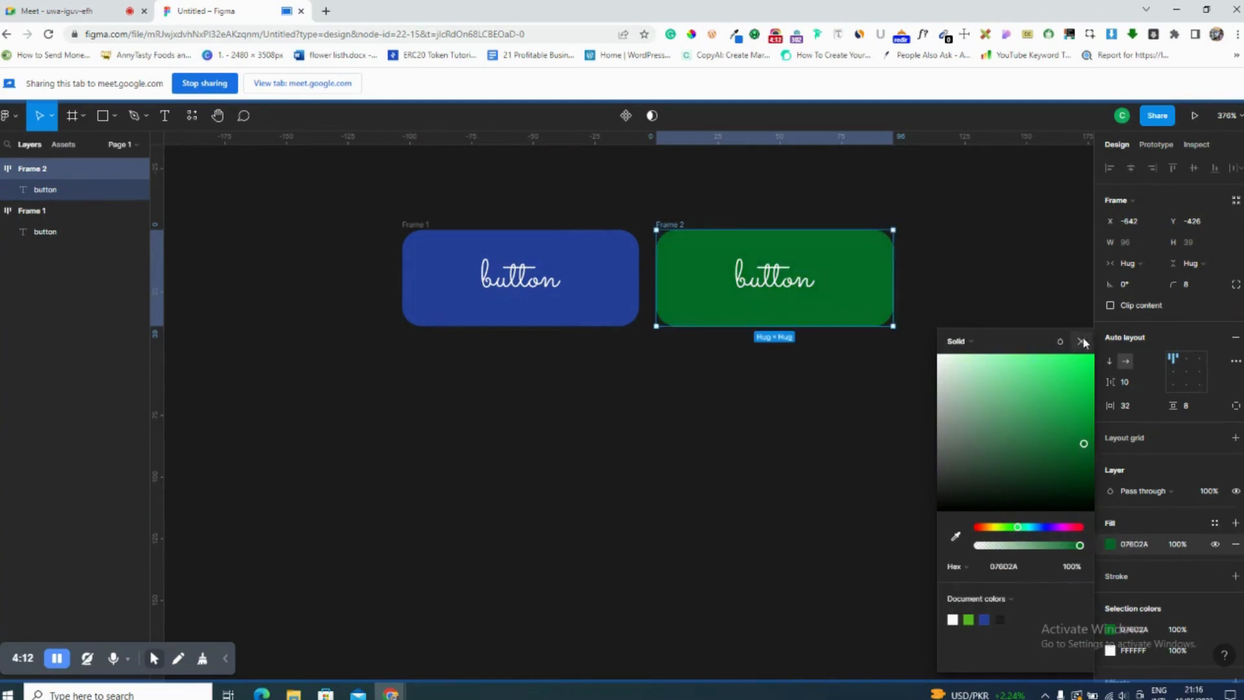
left_click(1081, 341)
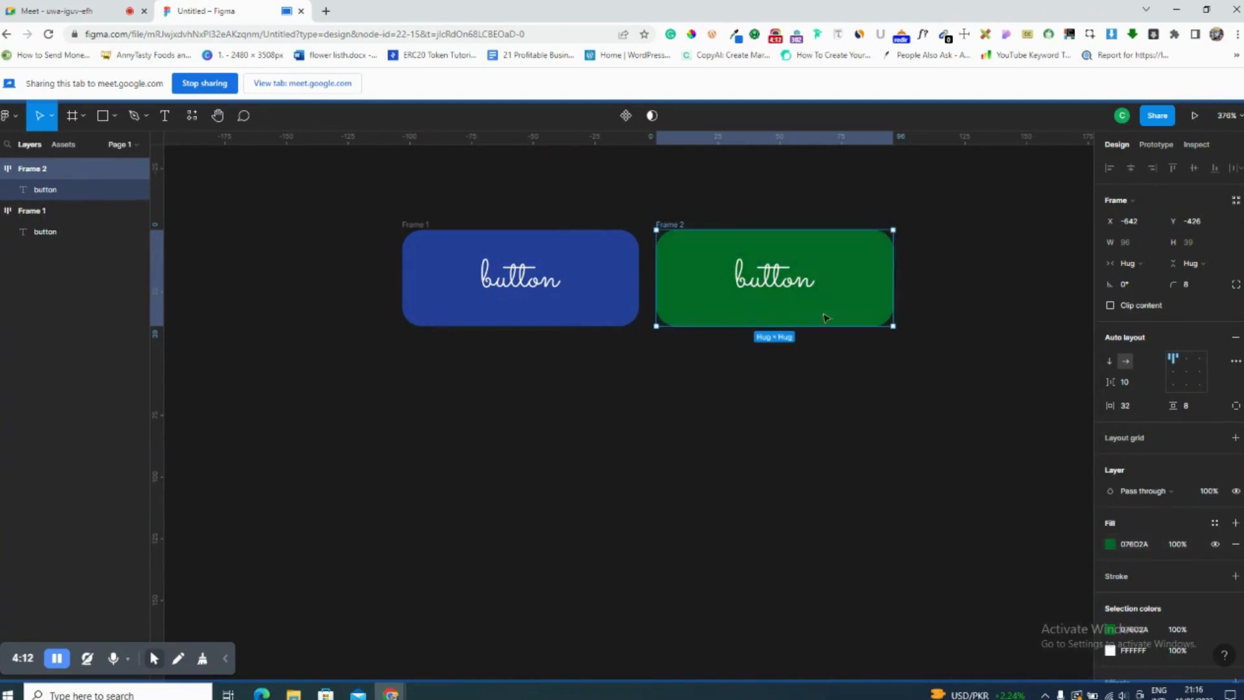
Rename the blue button frame to Primary and the green one to Secondary.
left_click(413, 224)
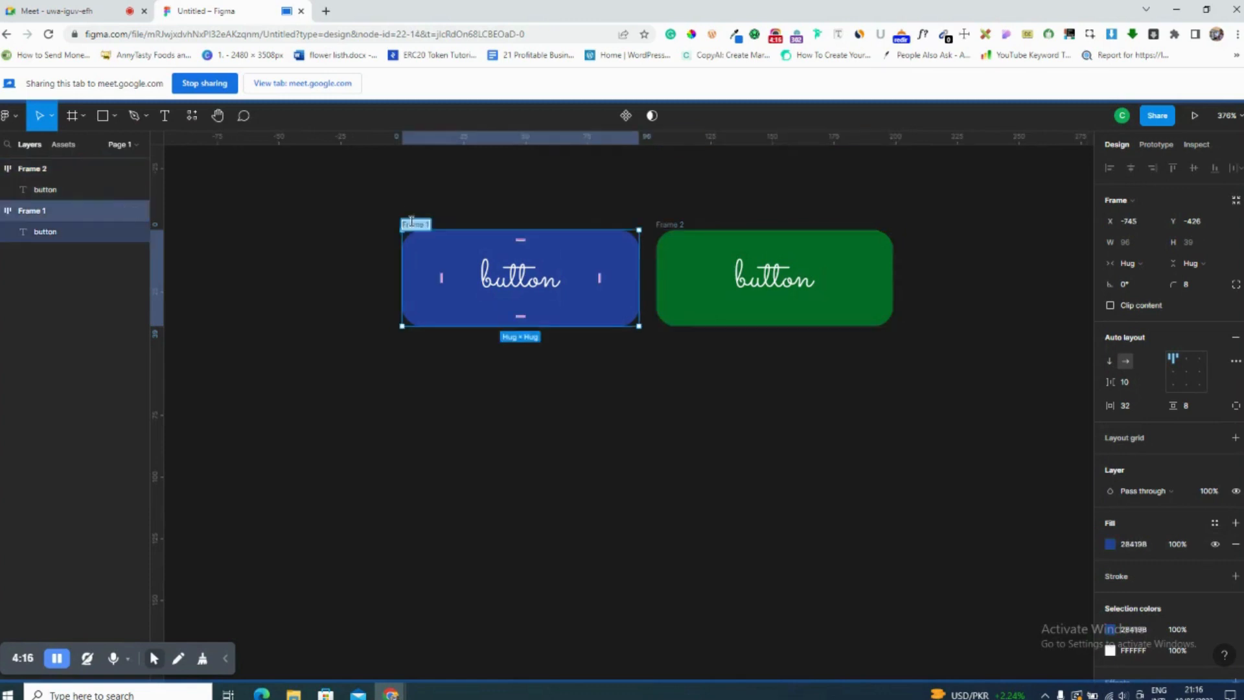
type("Primary")
left_click(680, 226)
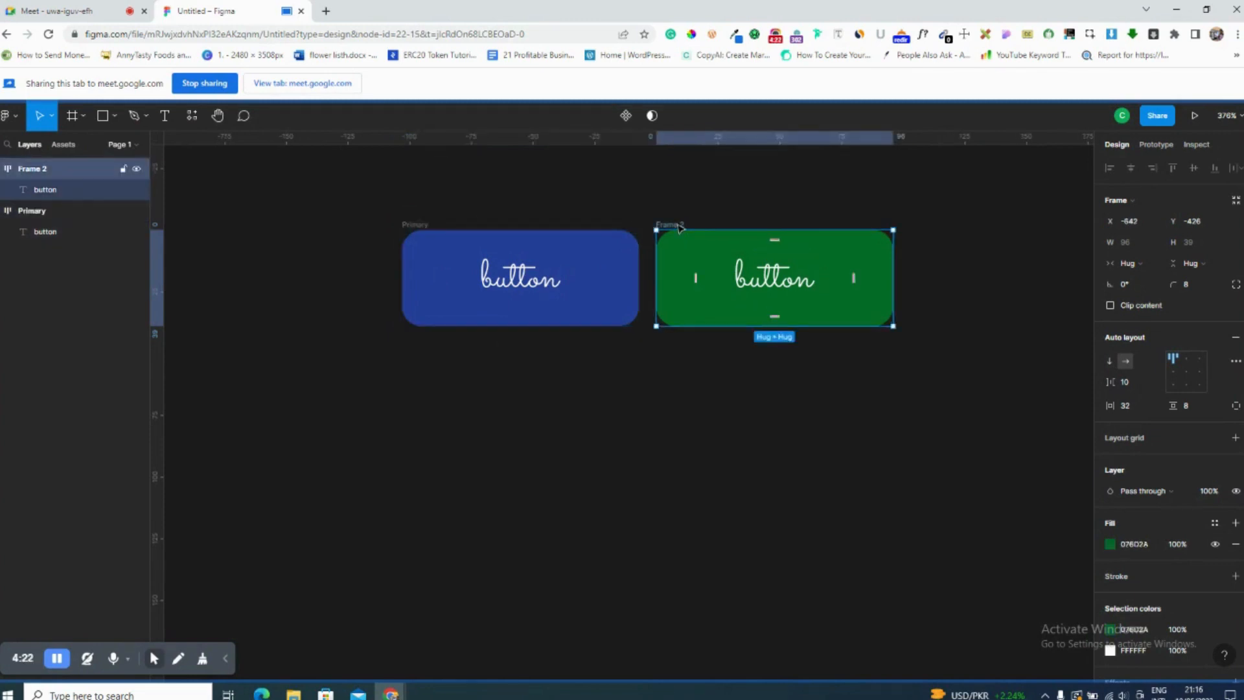
double_click(680, 227)
type("Secondary")
left_click(724, 208)
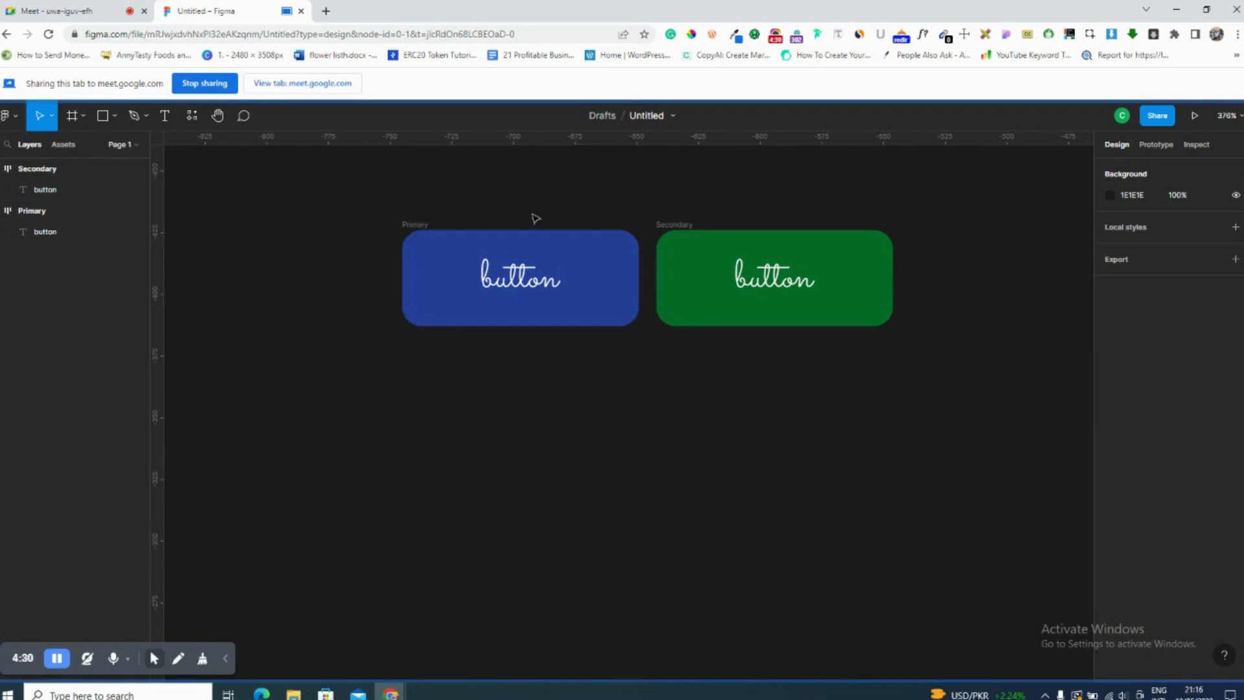
left_click(547, 234)
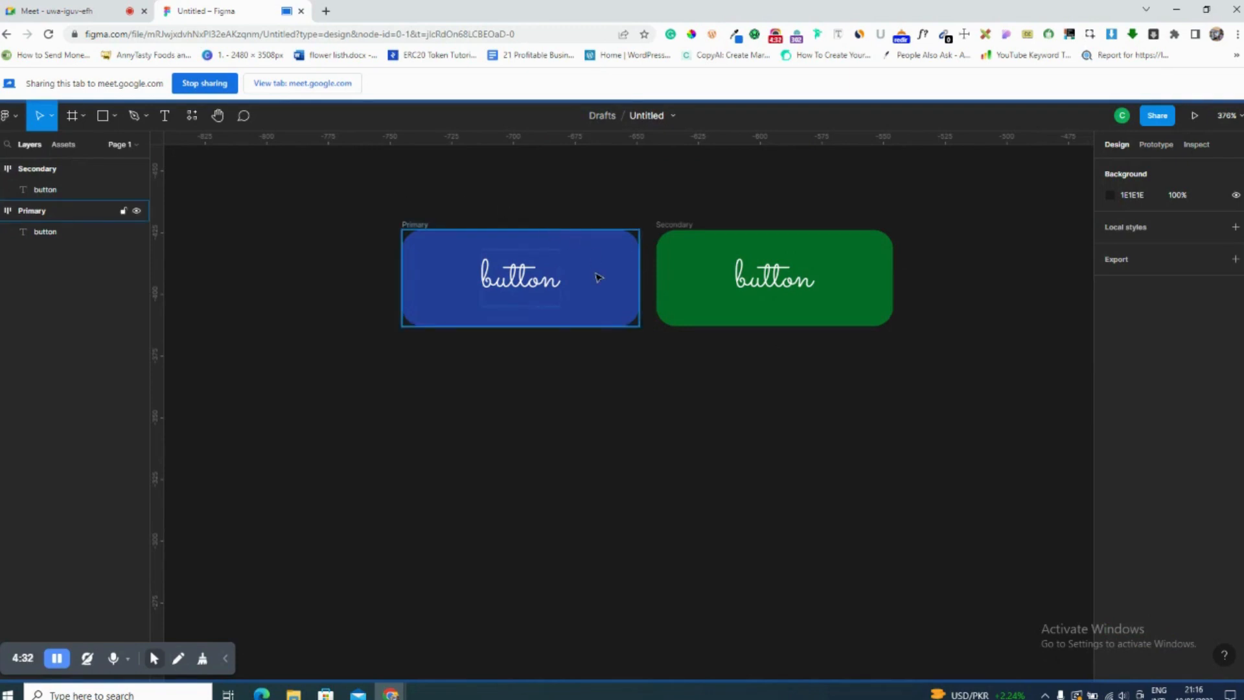
left_click(547, 292)
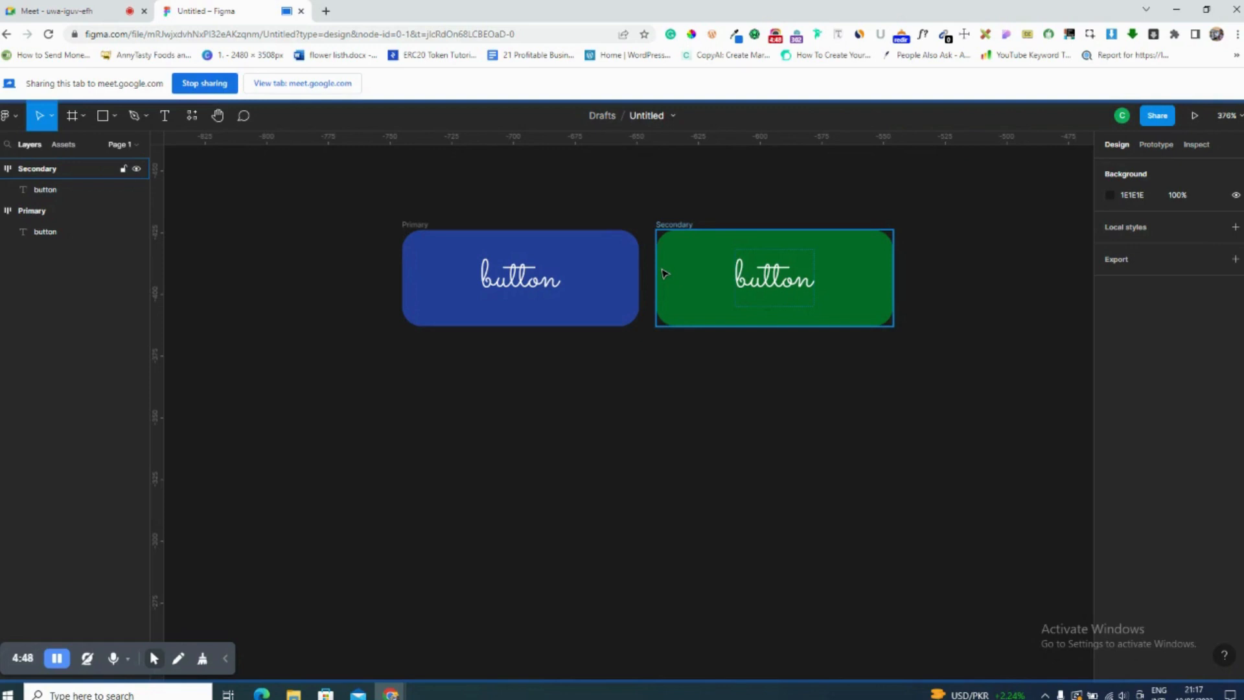
left_click(646, 287)
Switch to the Google Meet call, admit the waiting participant, and return to the Figma file.
left_click(58, 11)
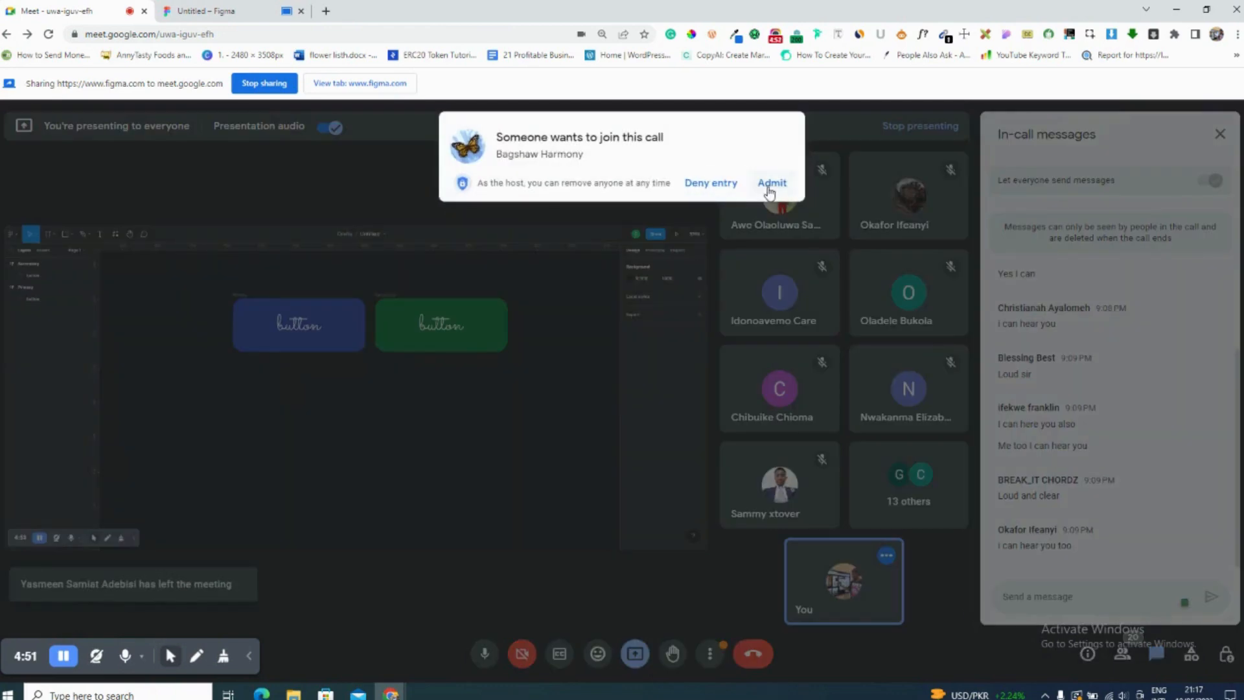
left_click(772, 183)
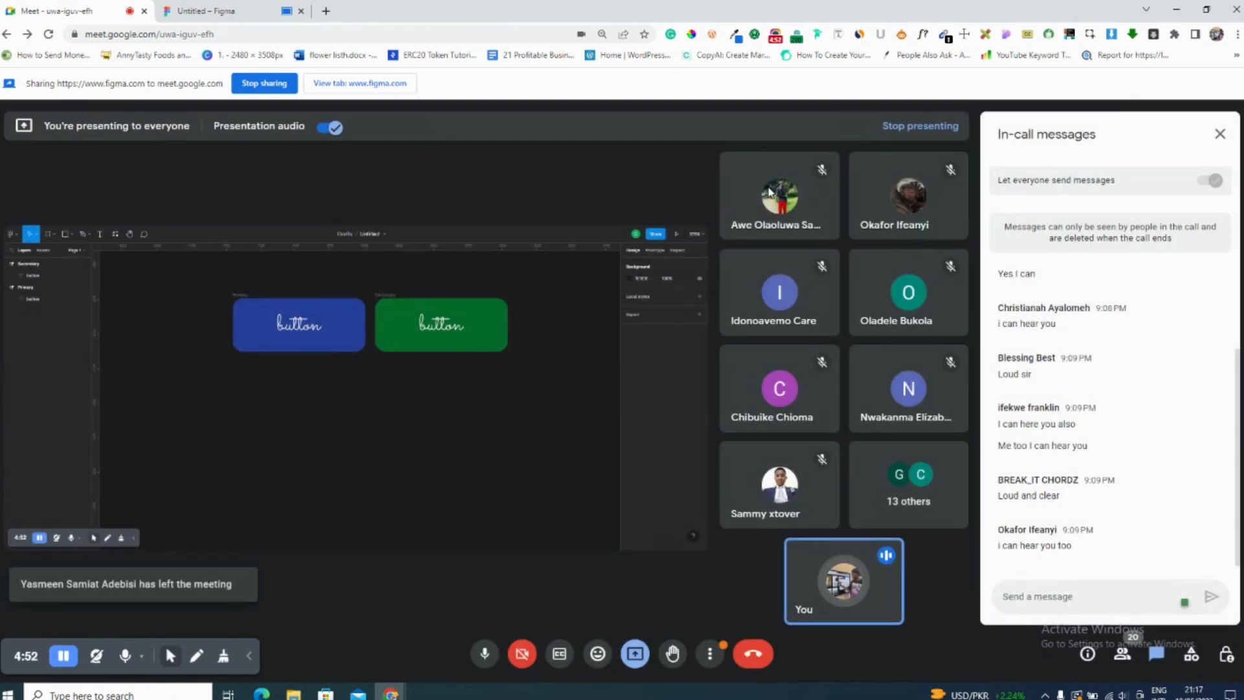
left_click(245, 8)
Place two copies of the blue Primary button diagonally below the original.
left_click(431, 223)
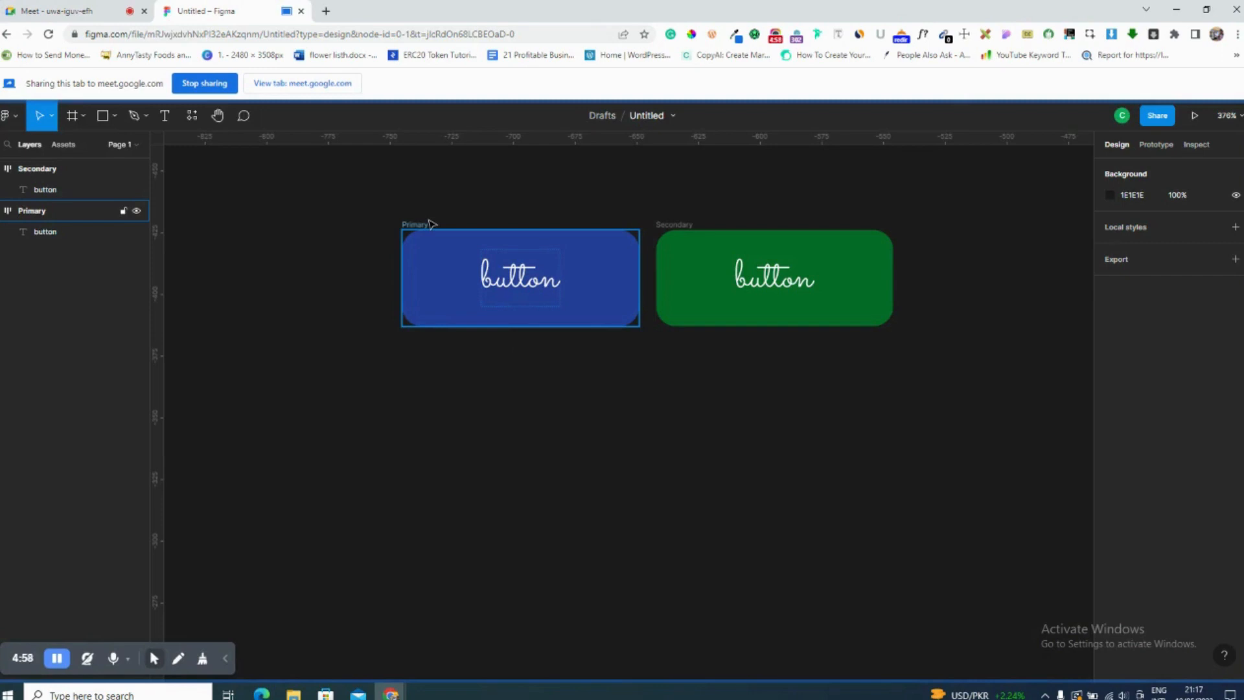
left_click(431, 223)
left_click_drag(444, 253, 707, 536)
Change the original Primary button's fill to magenta A1196B.
left_click(447, 246)
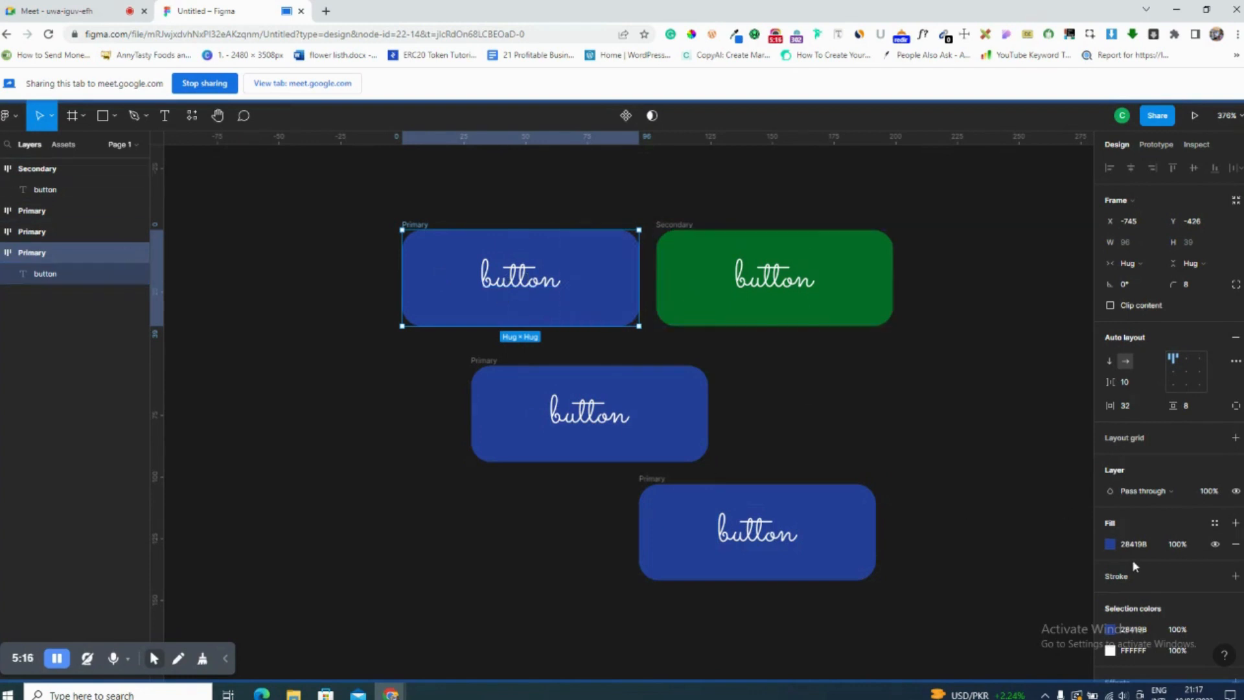
left_click(1112, 545)
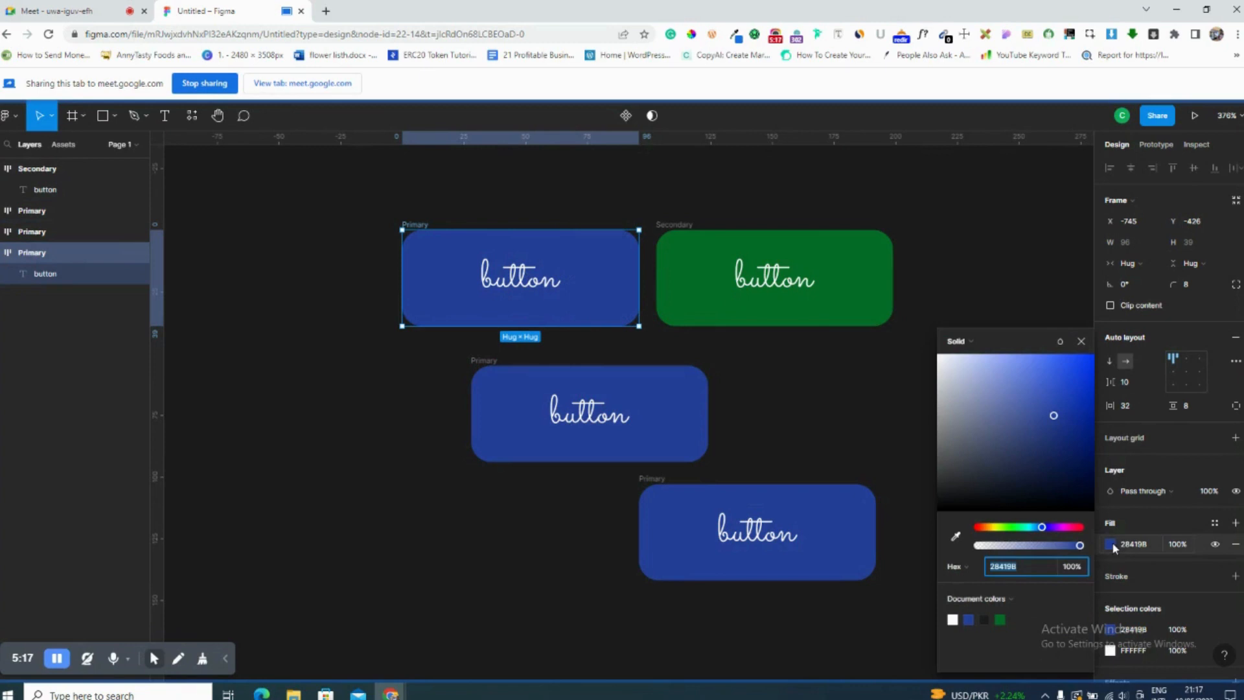
left_click(1070, 526)
left_click(1070, 411)
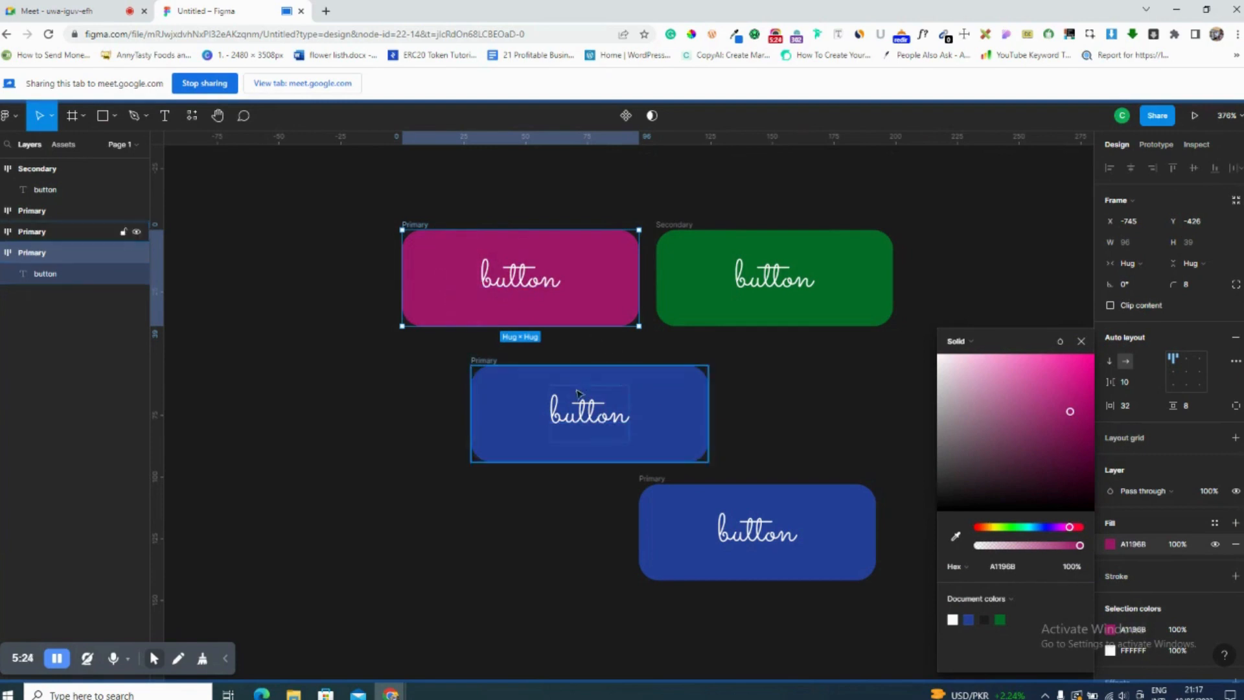
Delete the two blue copies of the Primary button.
left_click(492, 368)
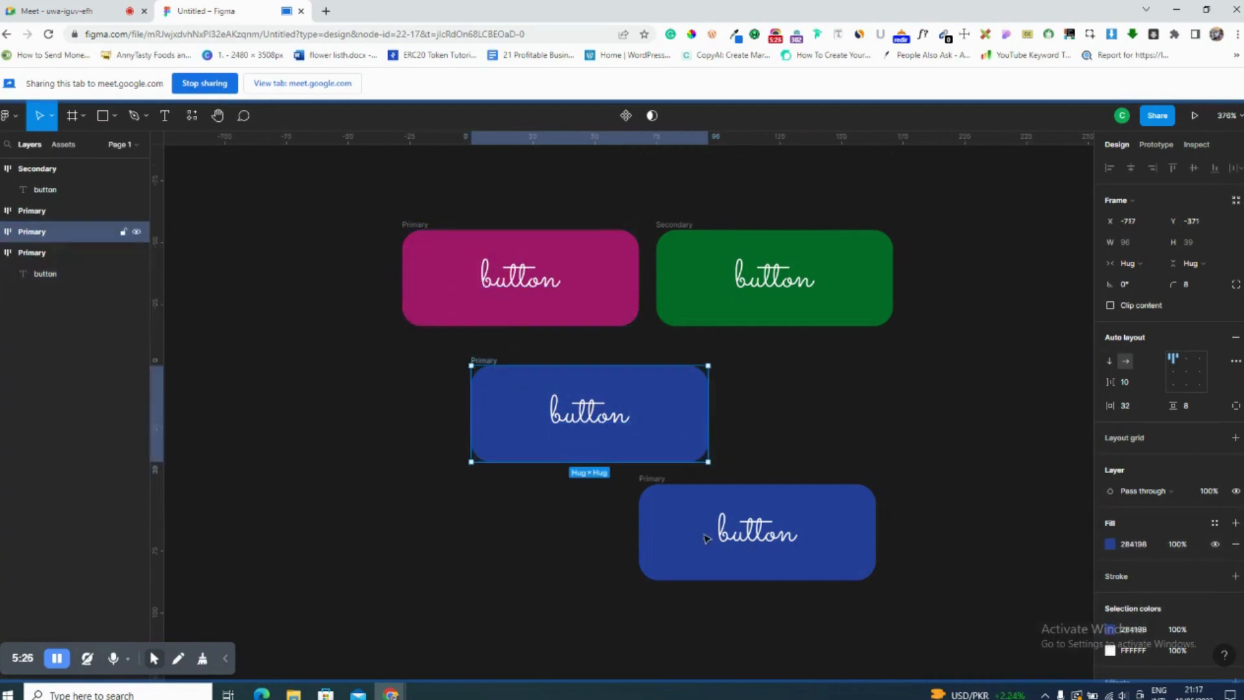
left_click_drag(892, 555, 461, 363)
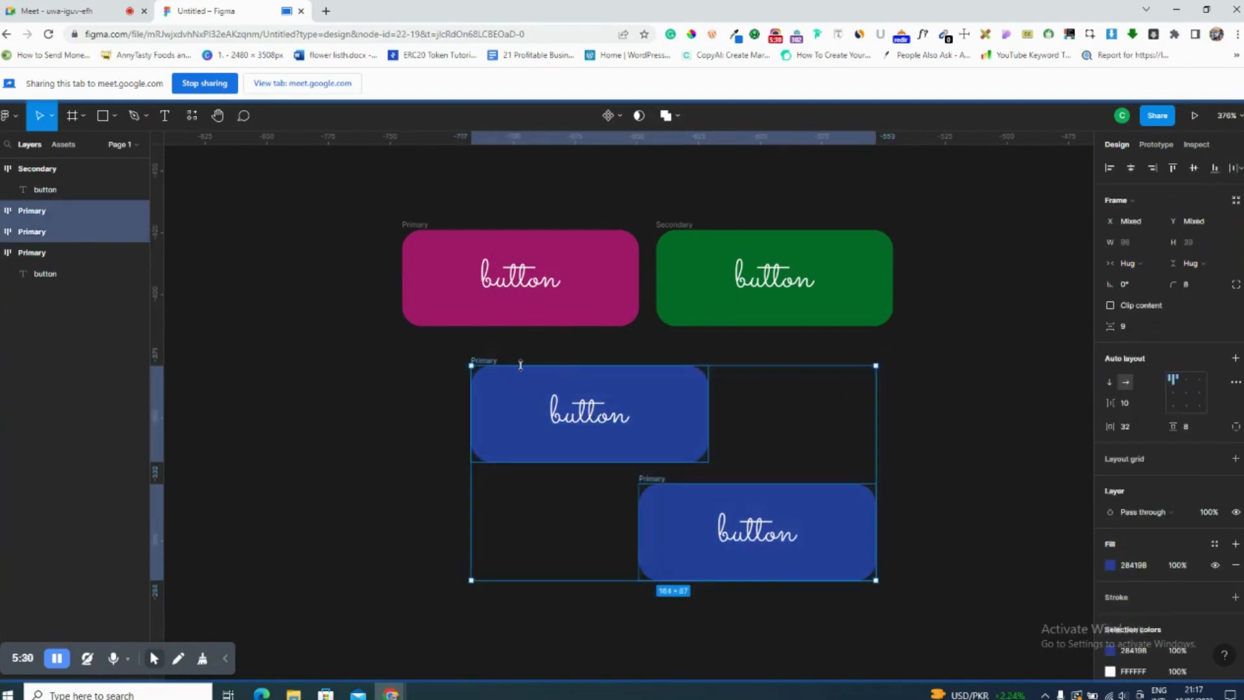
key("Delete")
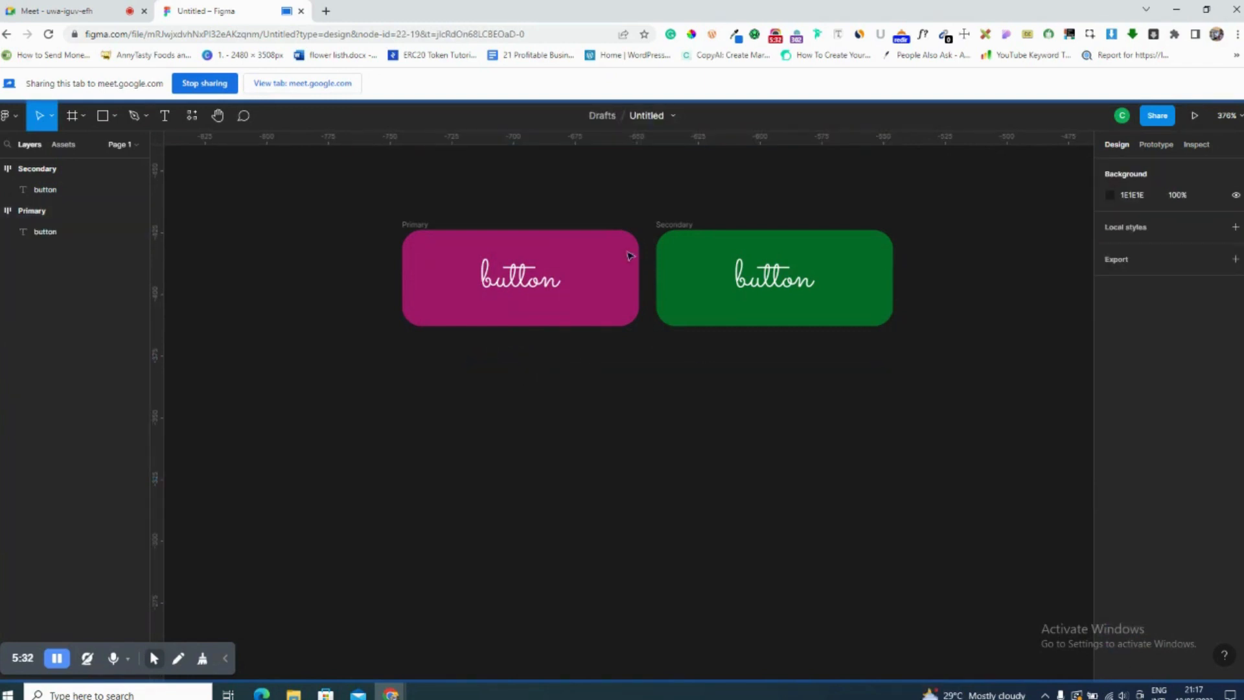
Move the Secondary button horizontally away from the Primary button to X -622.
left_click(672, 223)
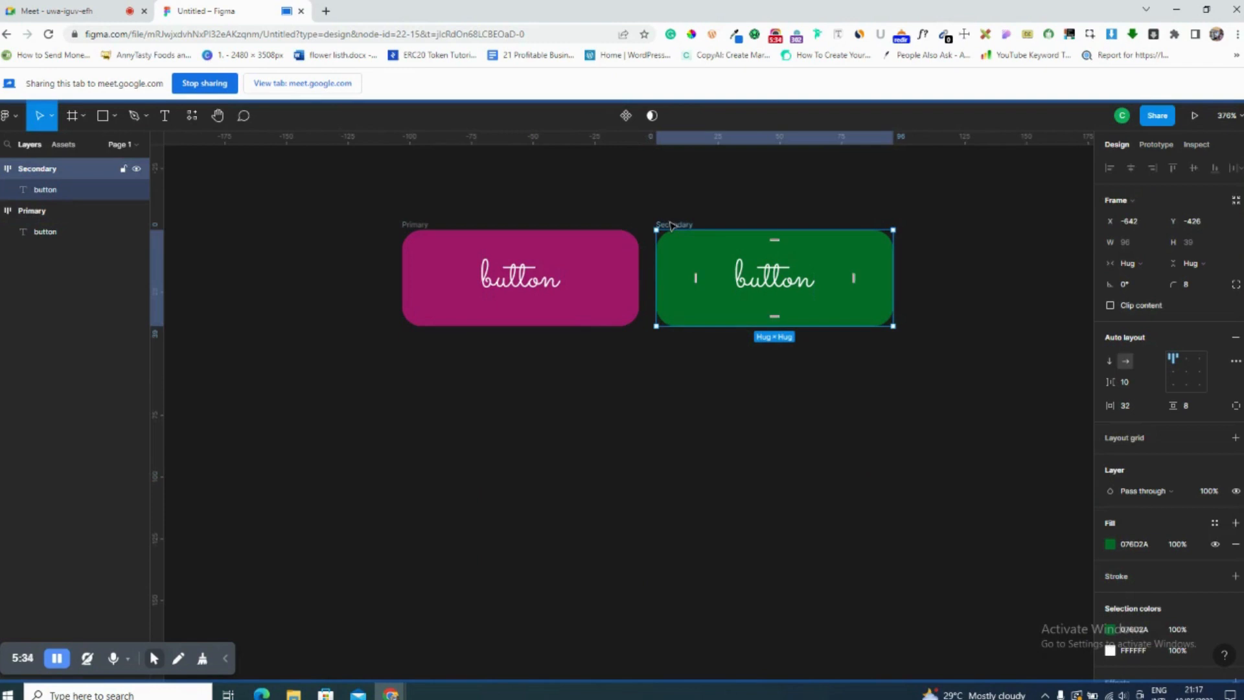
key("shift+Right")
key("shift+Right")
key("shift+Right")
key("shift+Right")
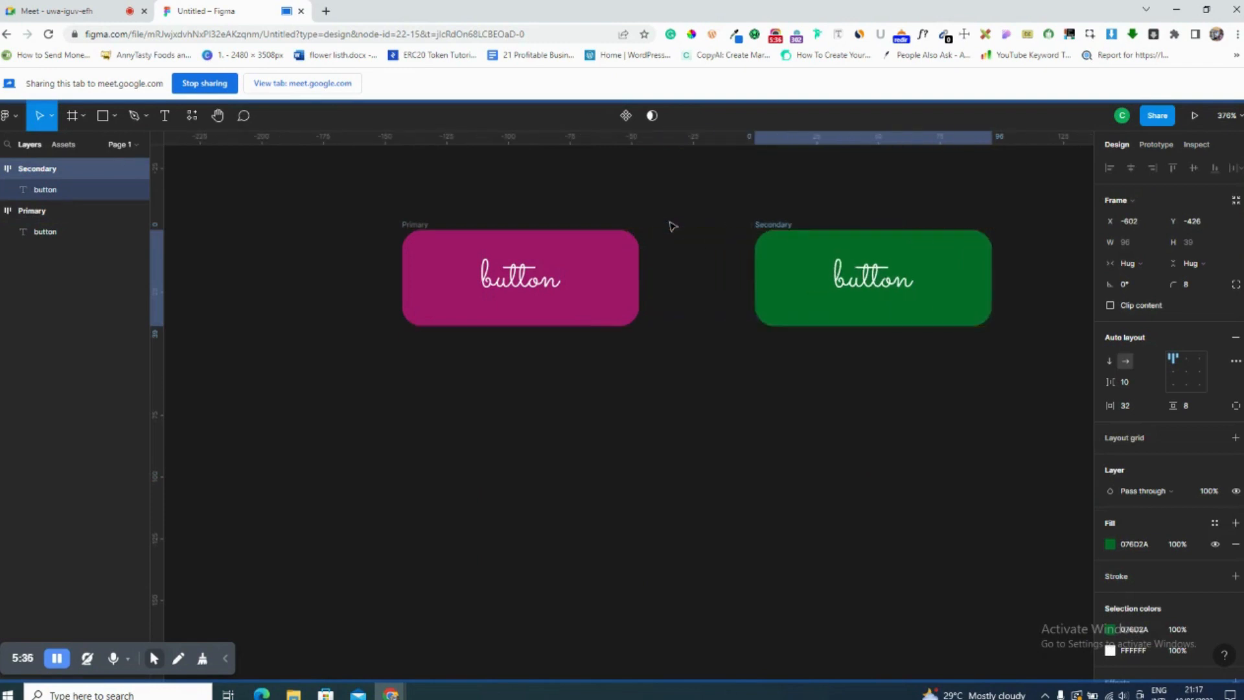
key("shift+Left")
key("shift+Left")
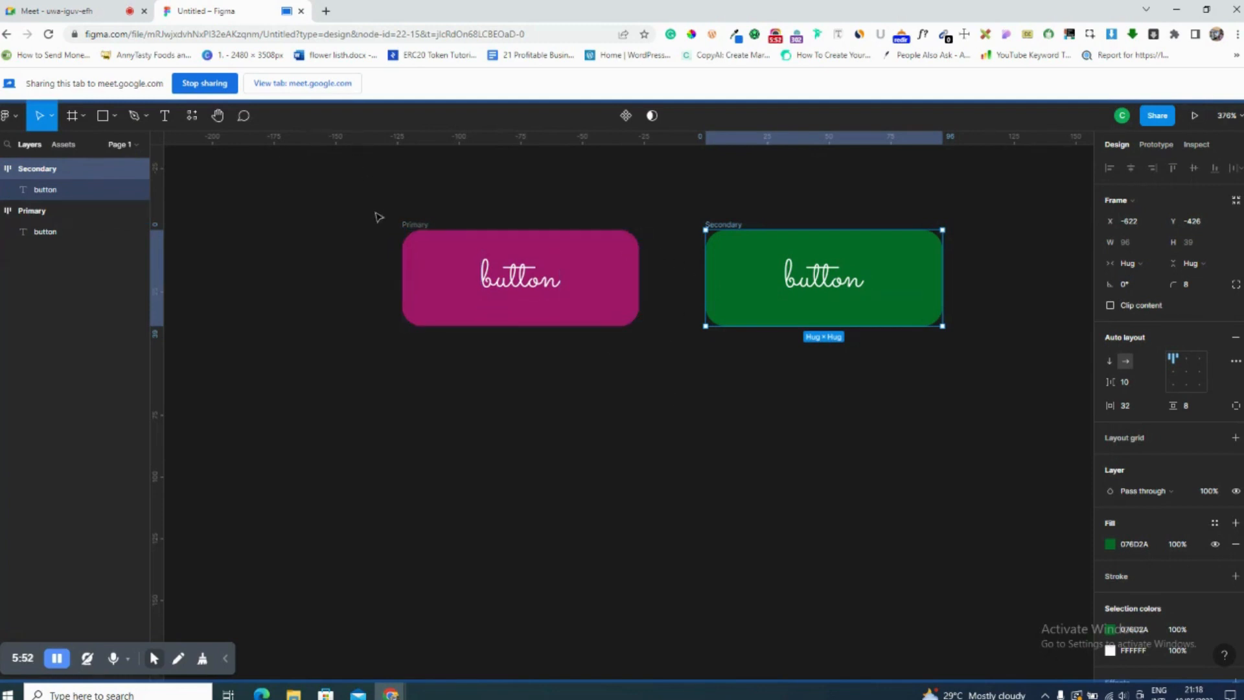
Set the Primary button's fill to the lighter blue 434FC0.
left_click(426, 234)
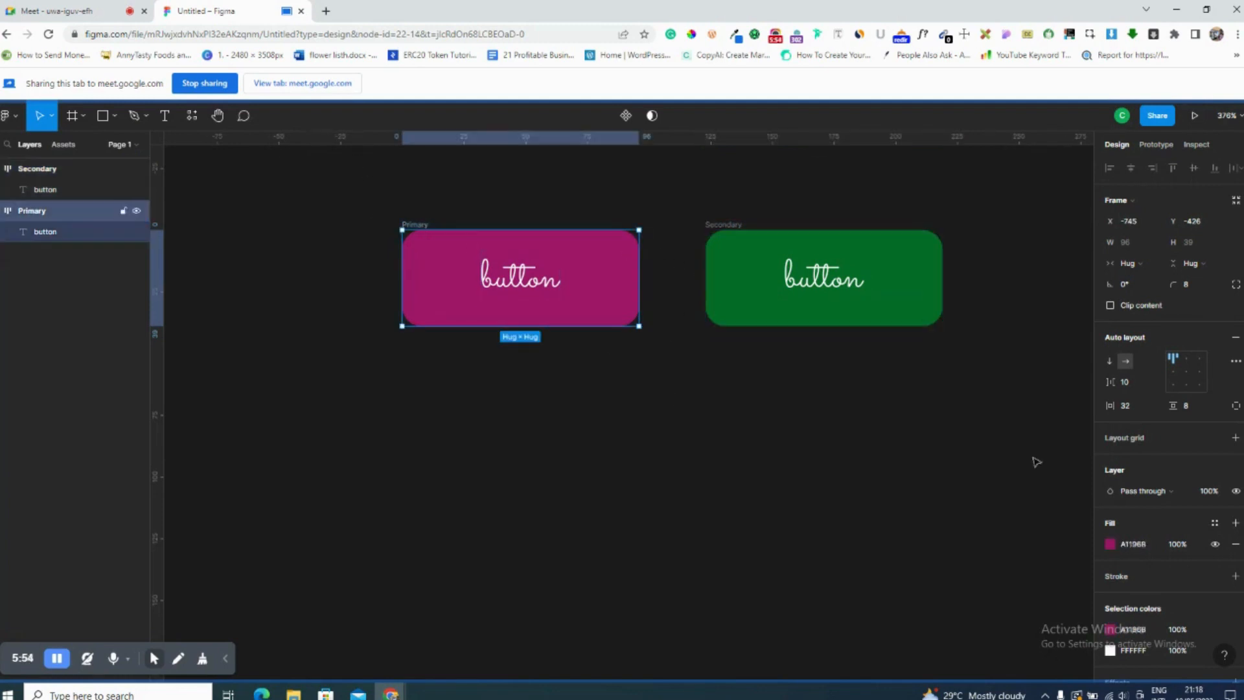
left_click(1109, 544)
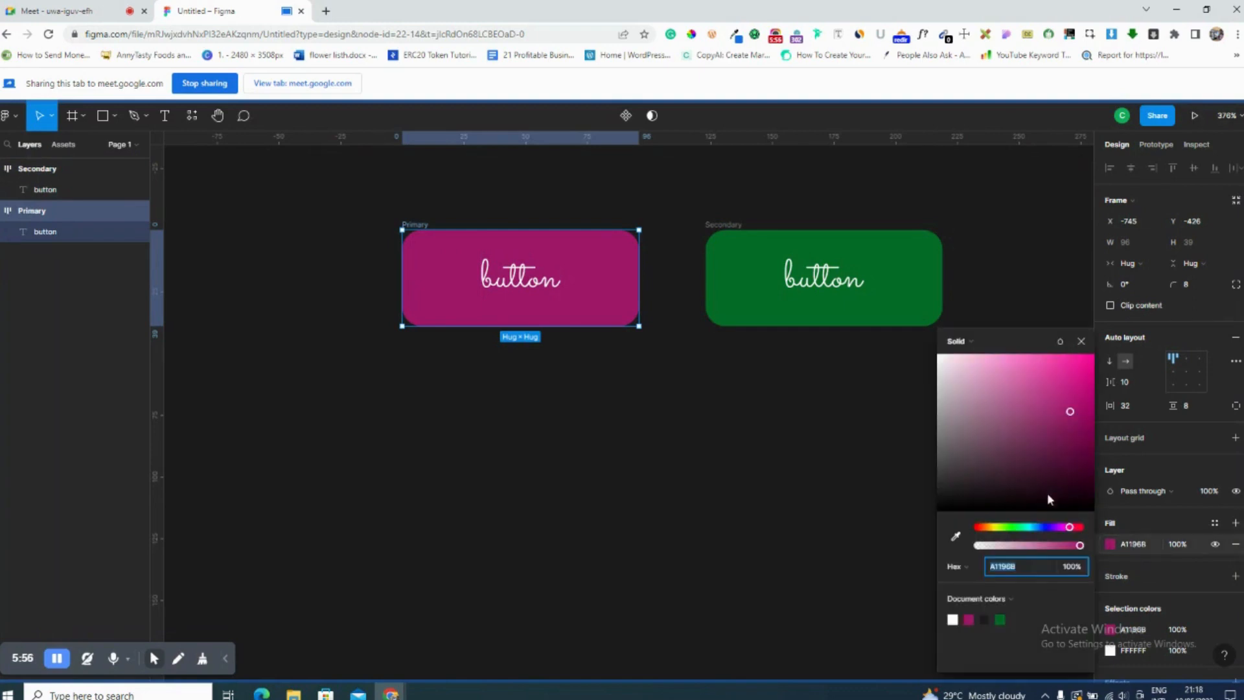
left_click(1044, 527)
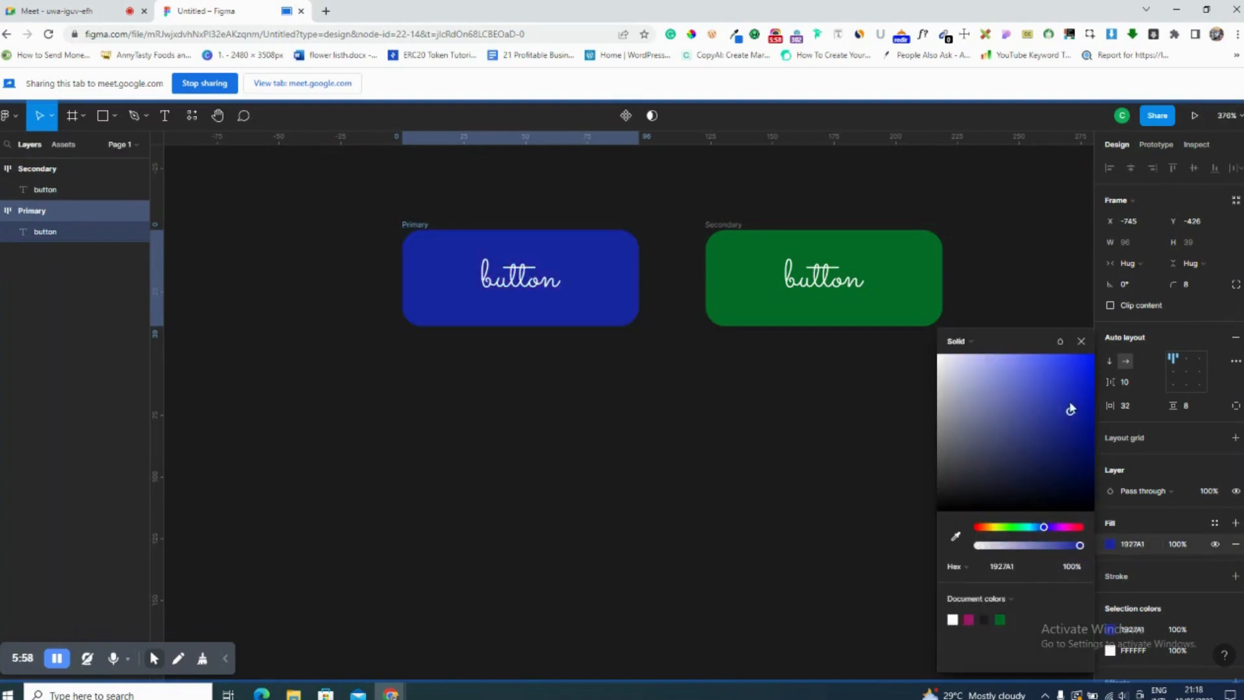
left_click_drag(1071, 409, 1040, 393)
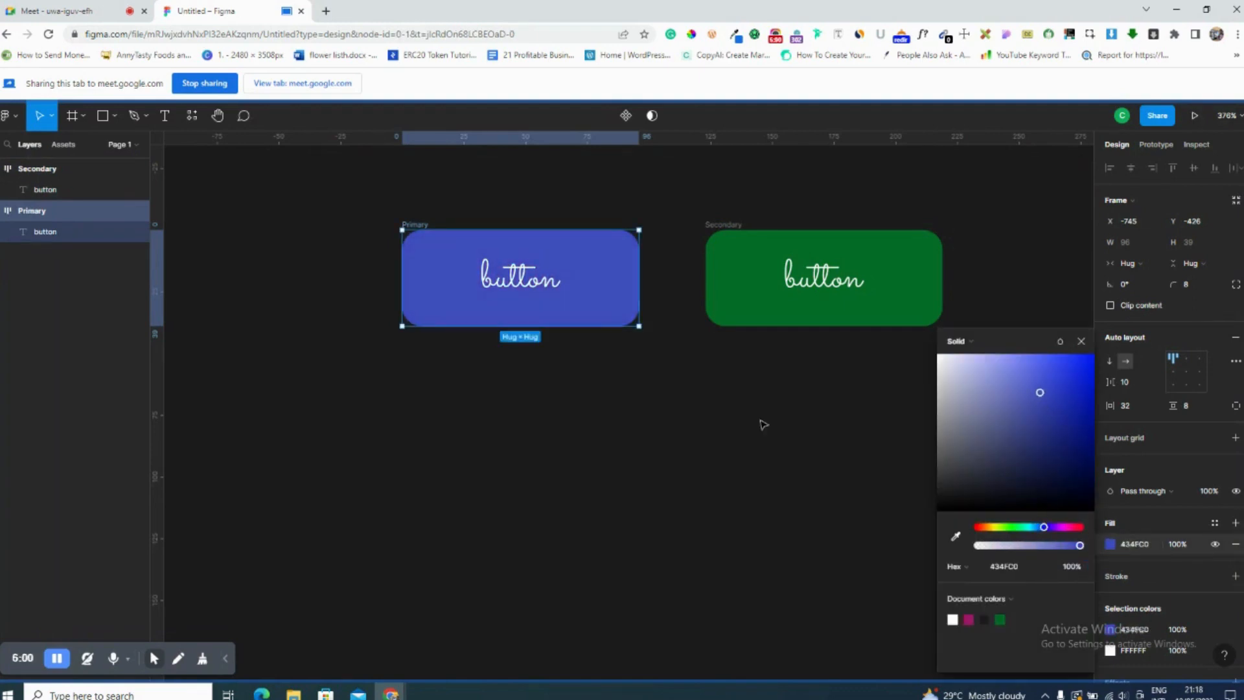
left_click(762, 423)
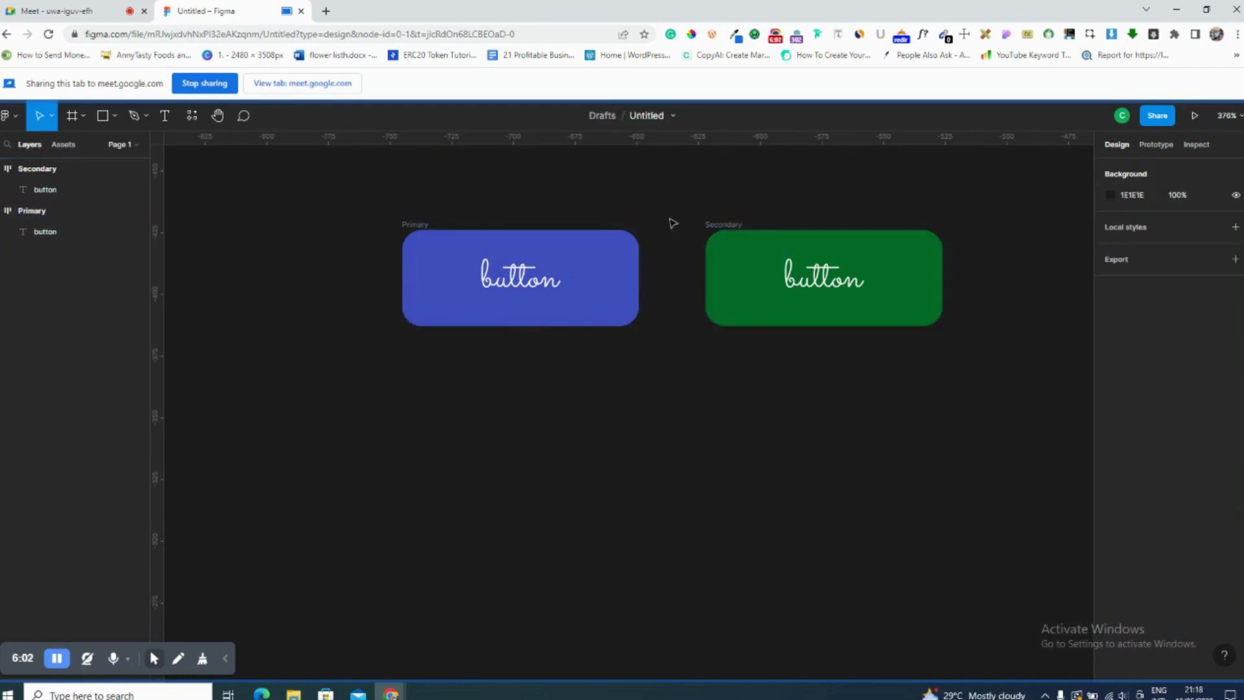
Turn the Primary and Secondary button frames into two separate components with Create multiple components.
left_click_drag(372, 185, 537, 185)
left_click(415, 225)
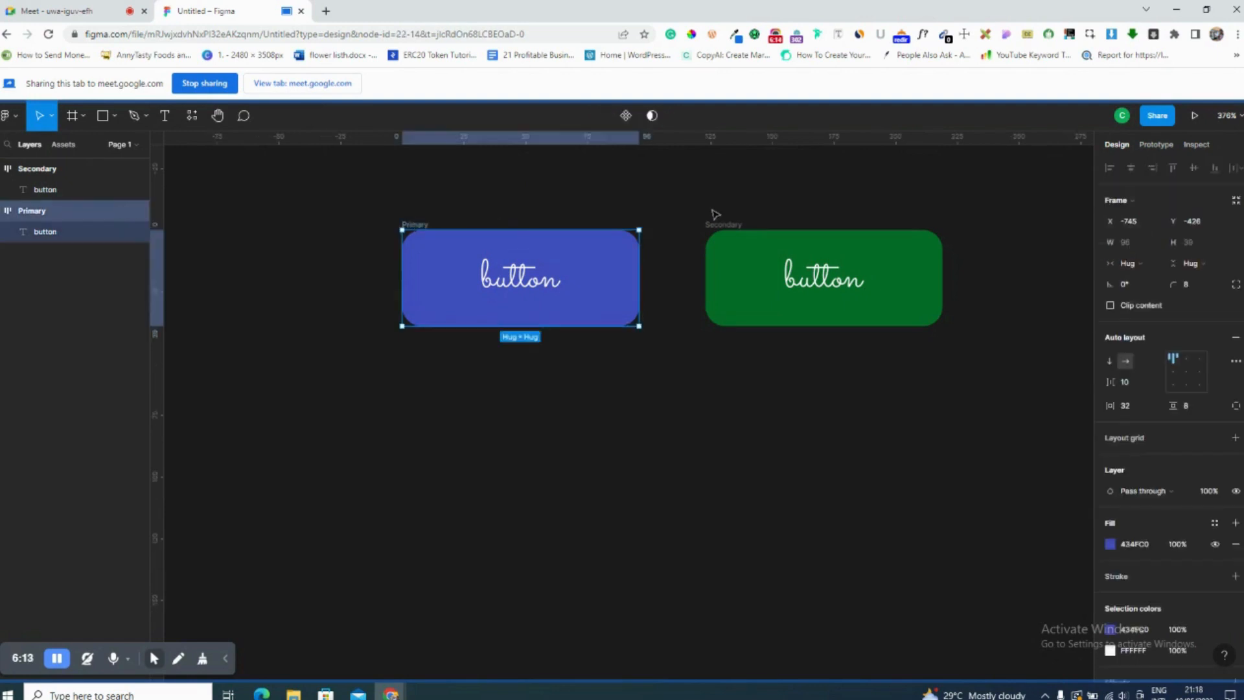
key("ctrl+a")
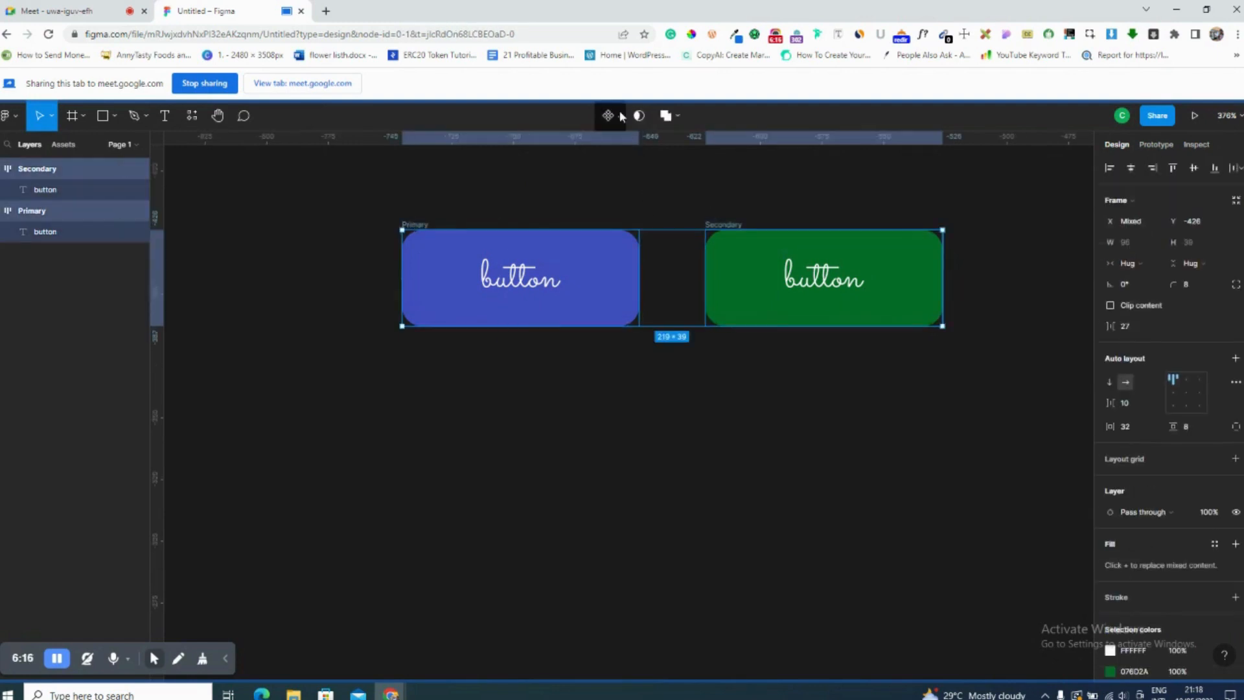
left_click(619, 115)
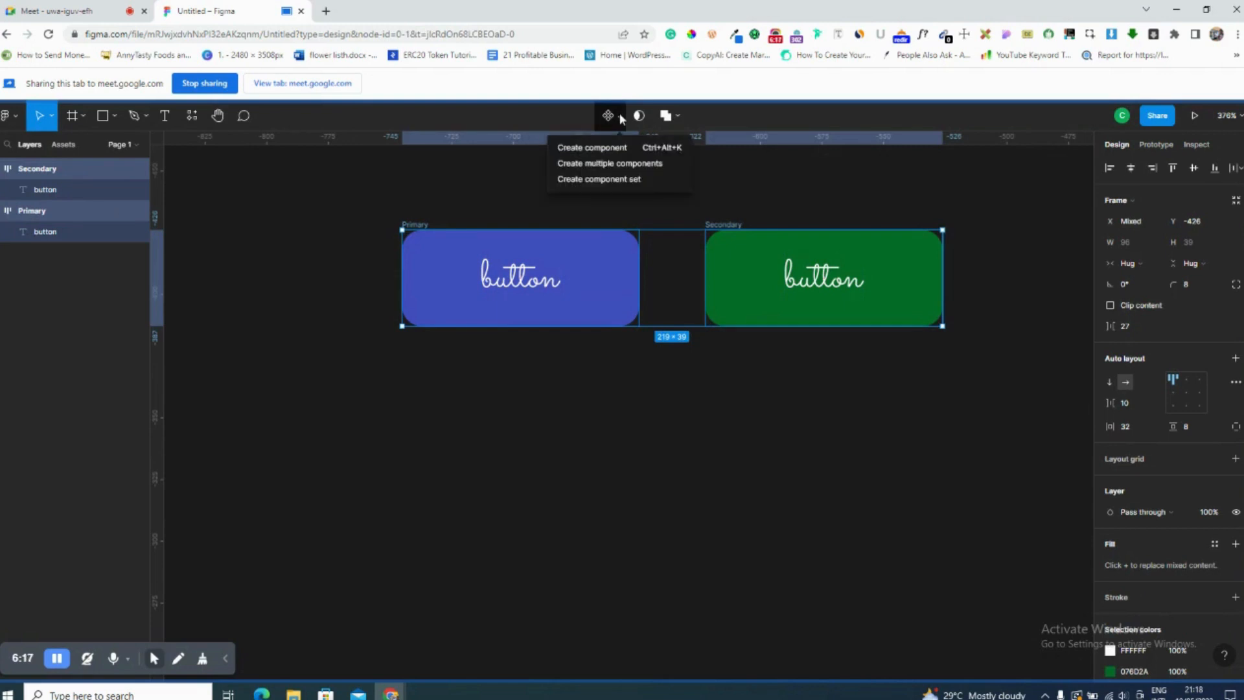
left_click(658, 167)
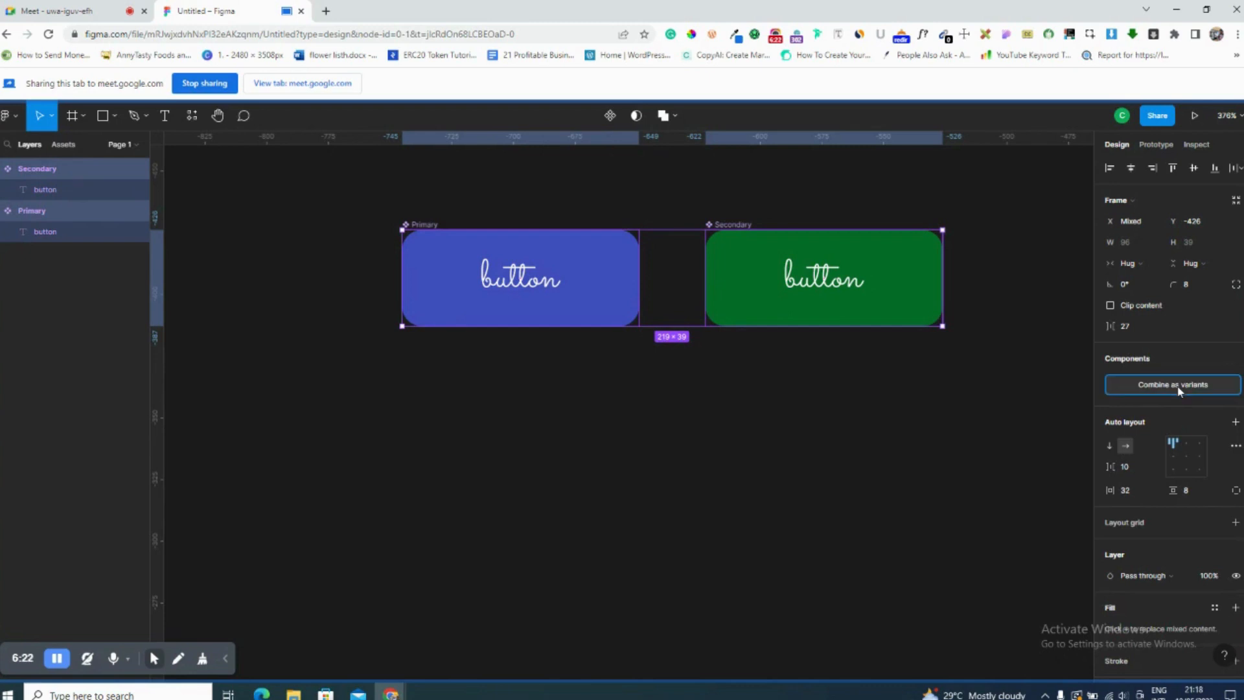
Combine the Primary and Secondary components as variants and rename the component set Button.
left_click(1178, 387)
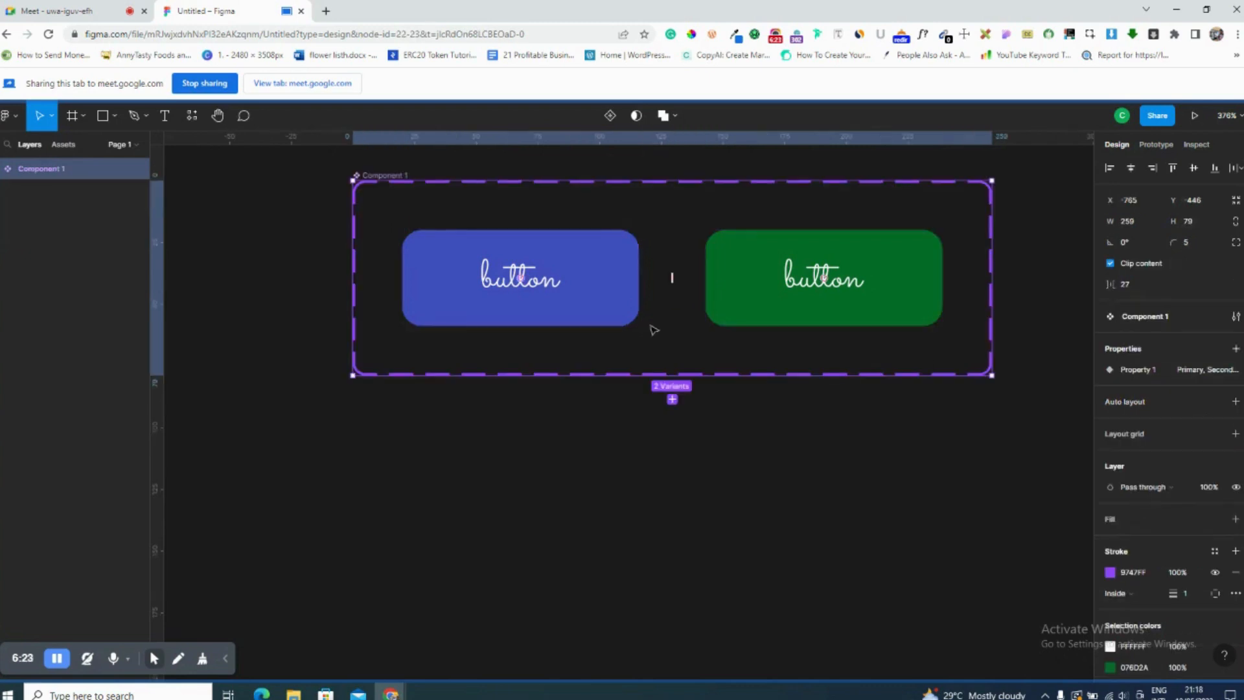
double_click(392, 176)
type("Button")
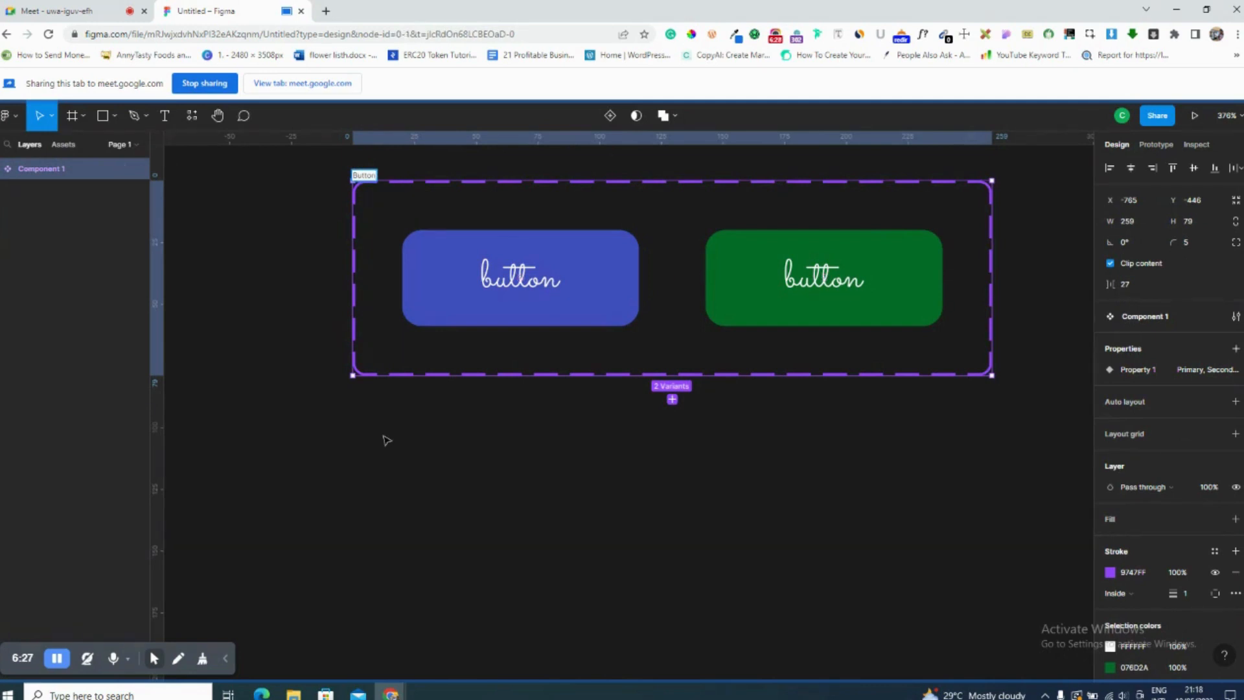
left_click(523, 446)
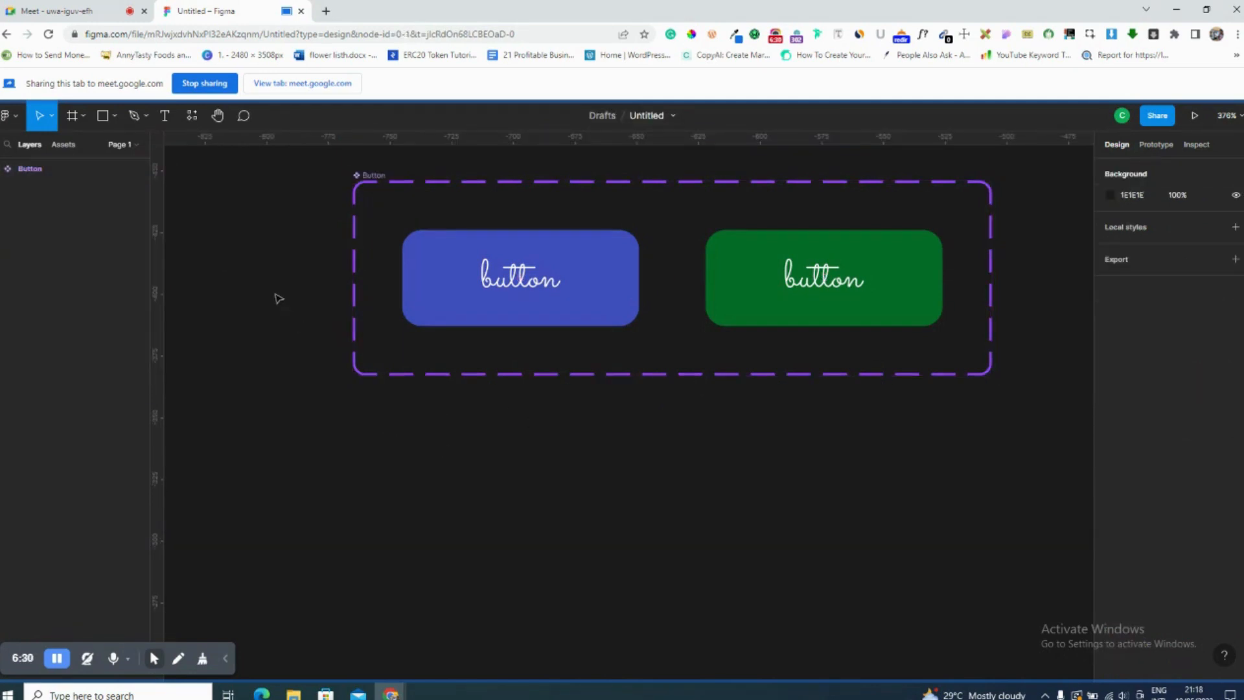
Place a Button instance from the local components below the component set and duplicate it beside itself.
left_click(68, 145)
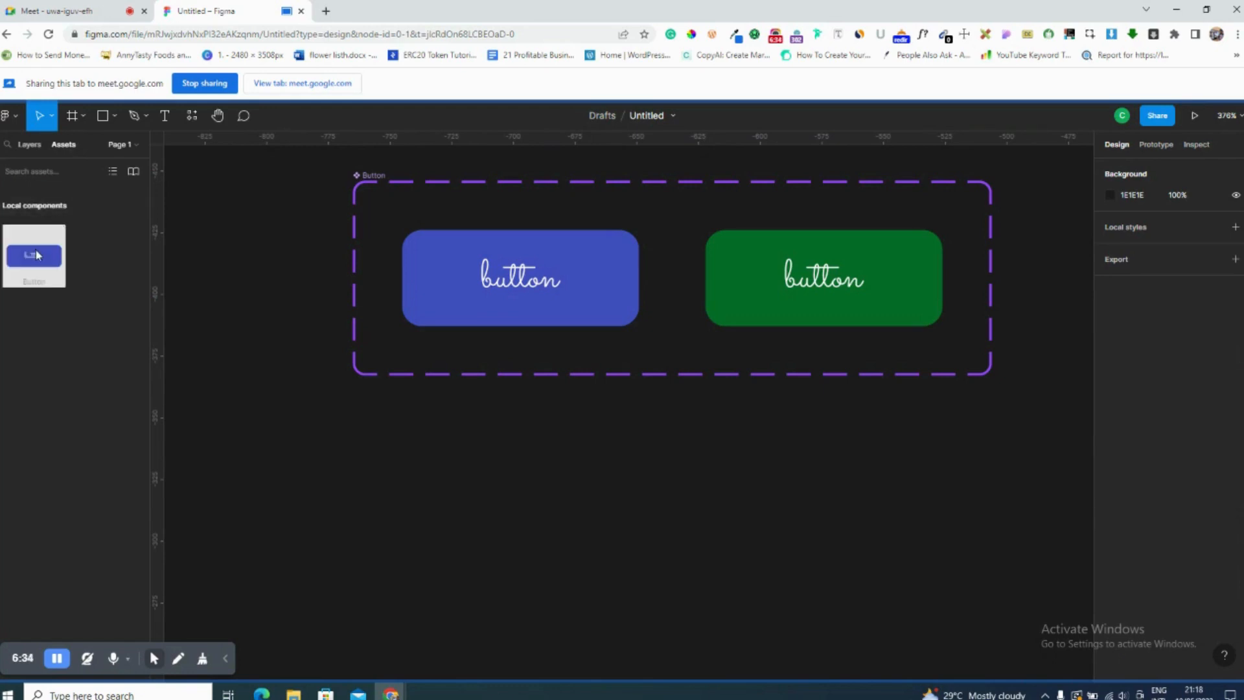
left_click_drag(36, 251, 453, 467)
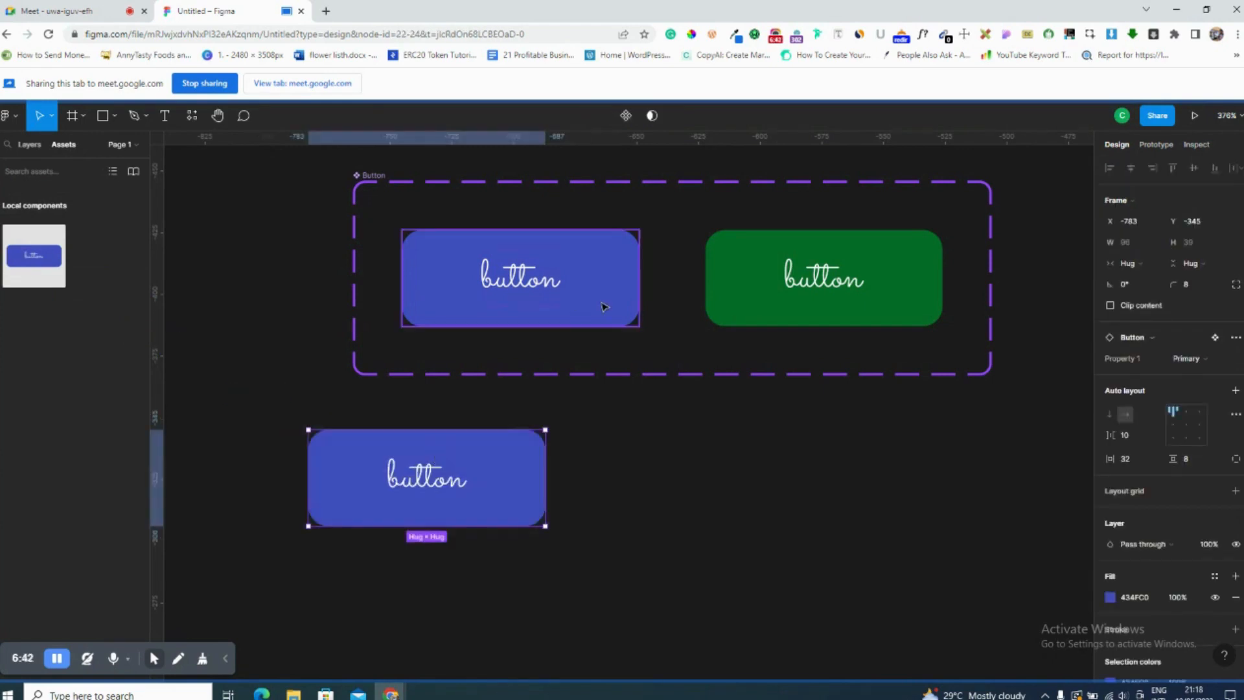
left_click(602, 306)
left_click(466, 468)
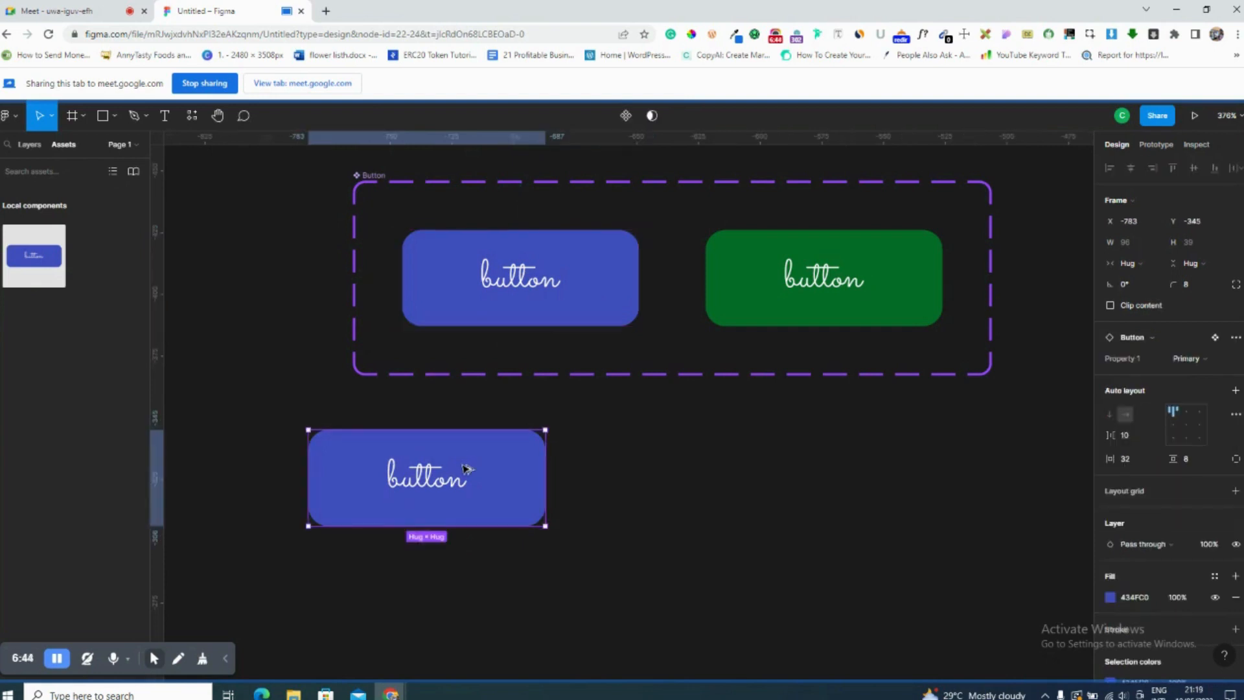
key("ctrl+d")
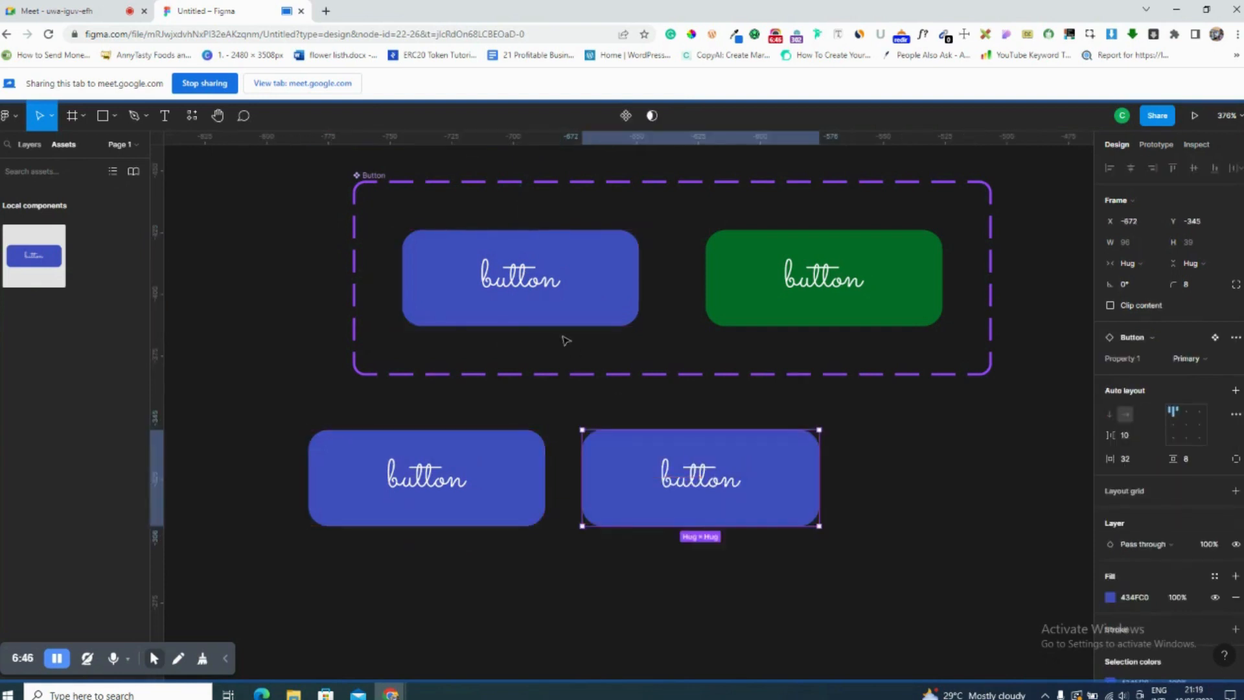
Change the Primary variant's fill to pink C04370, and undo the color change.
left_click(565, 321)
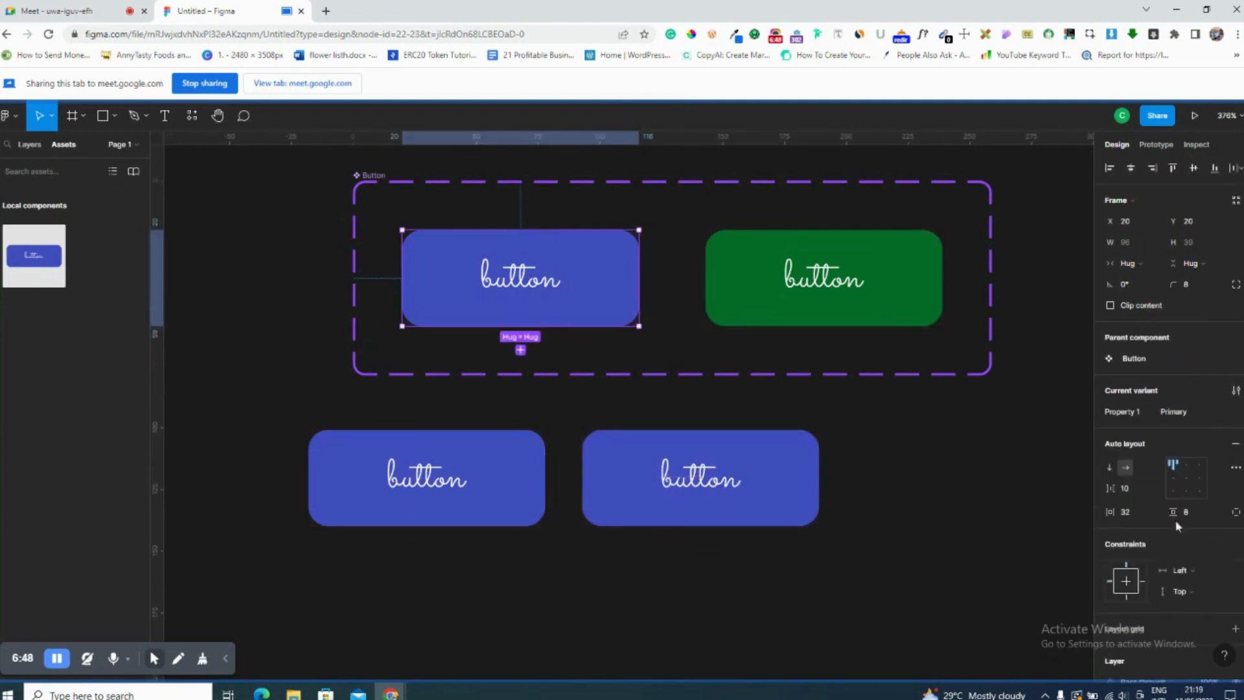
scroll(1187, 549, "down", 4)
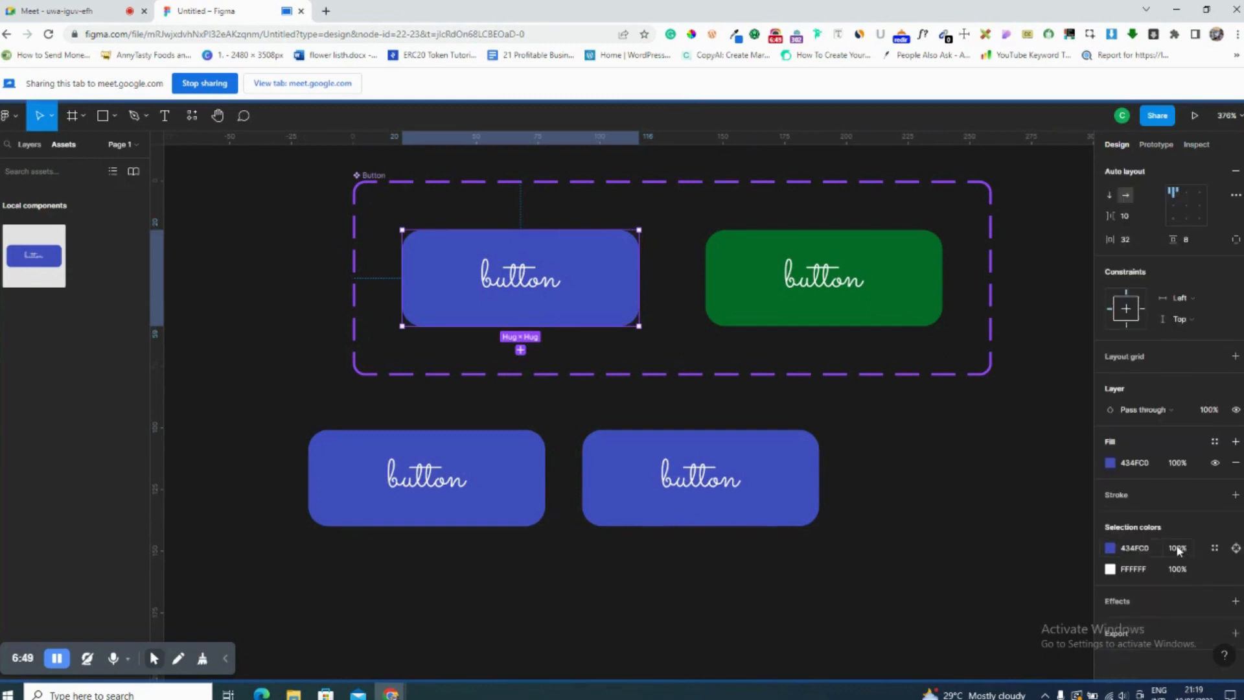
left_click(1110, 464)
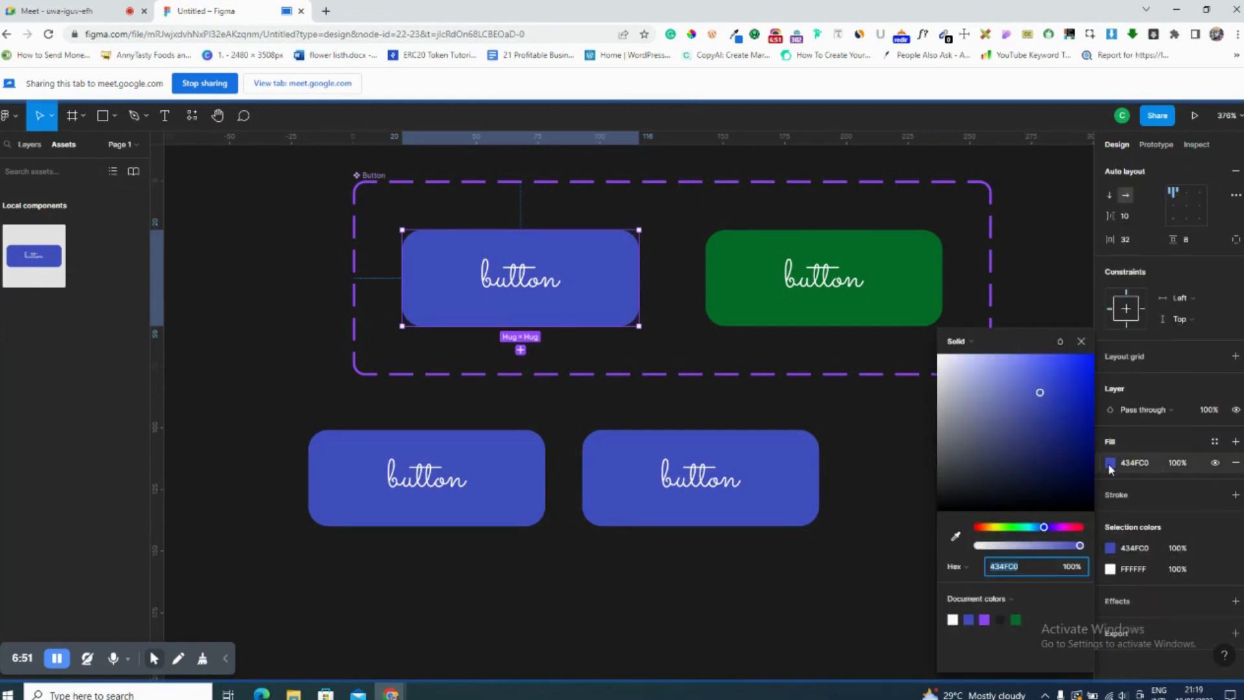
left_click(1074, 526)
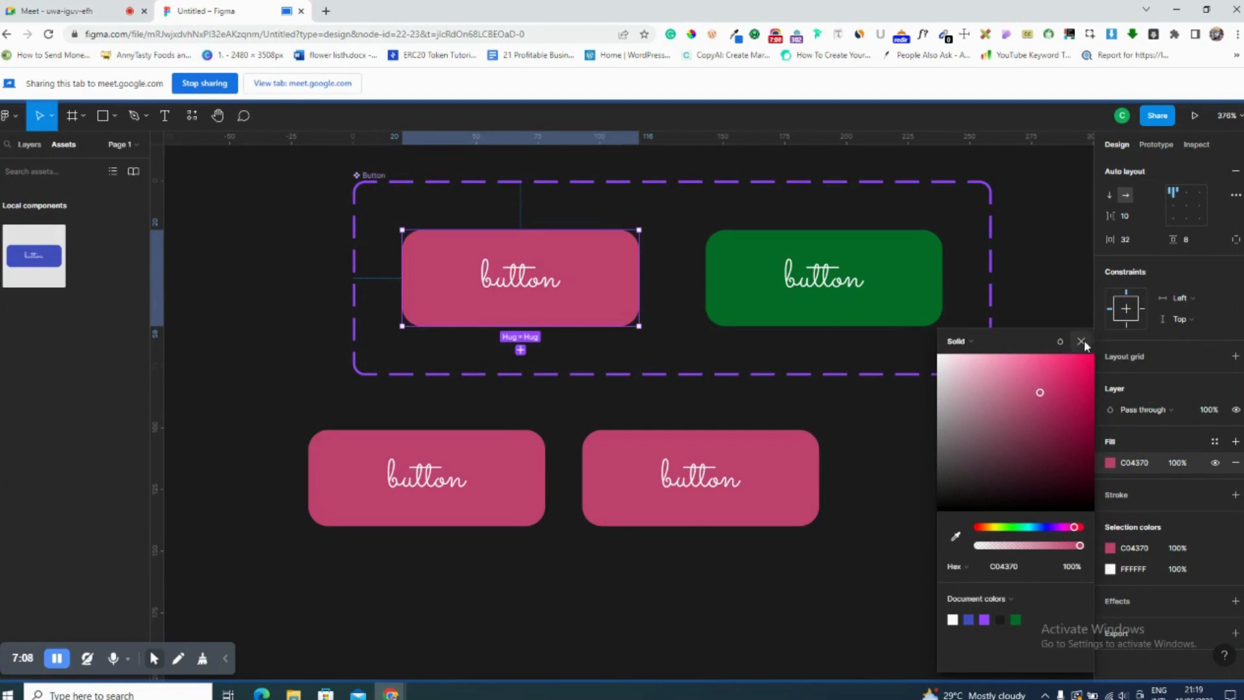
key("Escape")
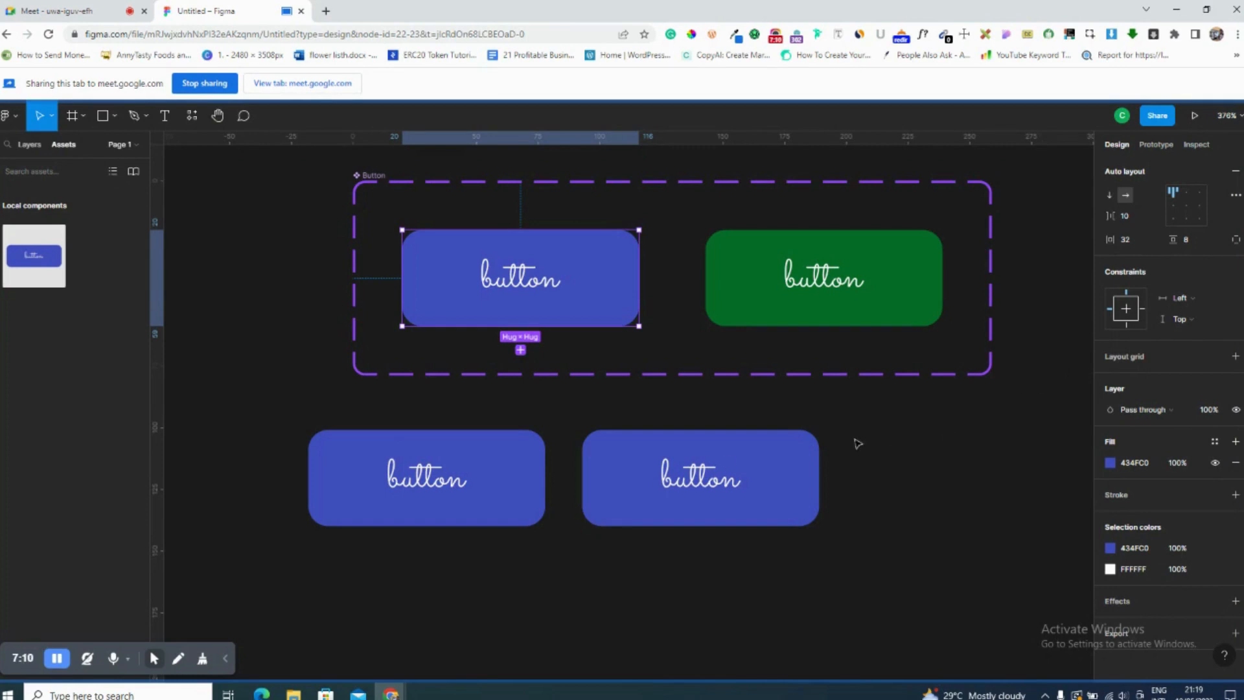
Delete the two Button instances below the component set.
left_click(650, 458)
left_click(468, 462, "shift")
key("Delete")
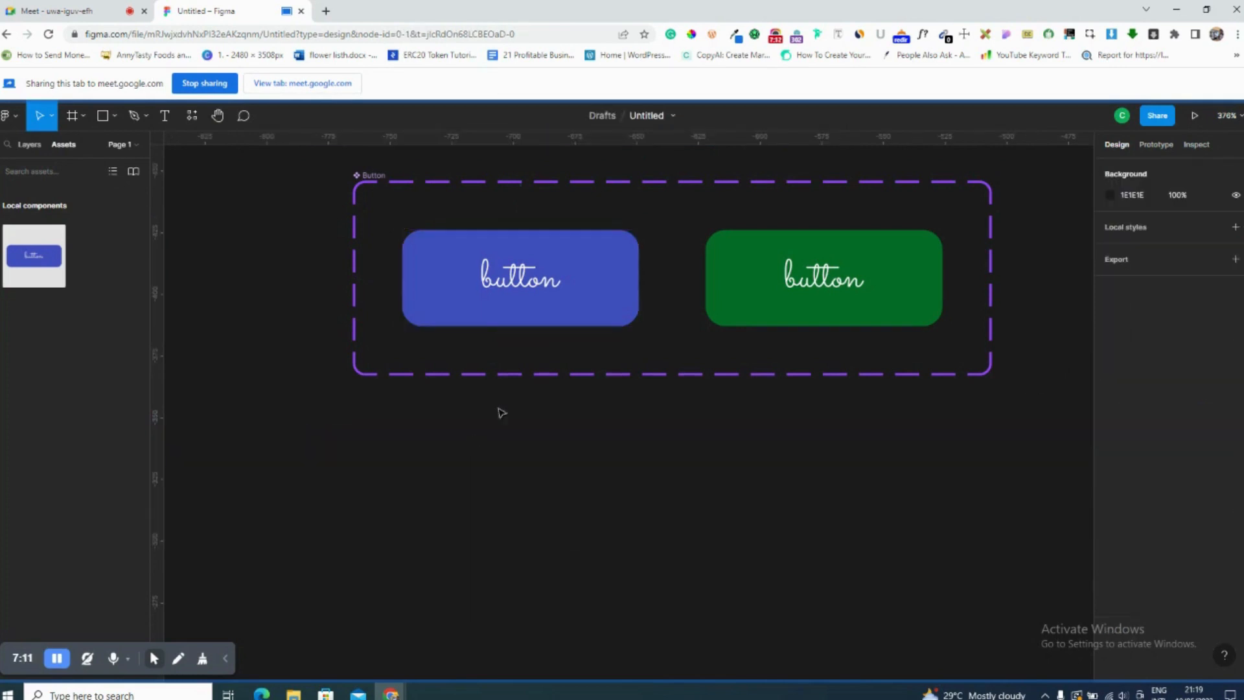
Copy the Primary variant out as an instance below the component set, and delete that instance.
left_click(569, 299)
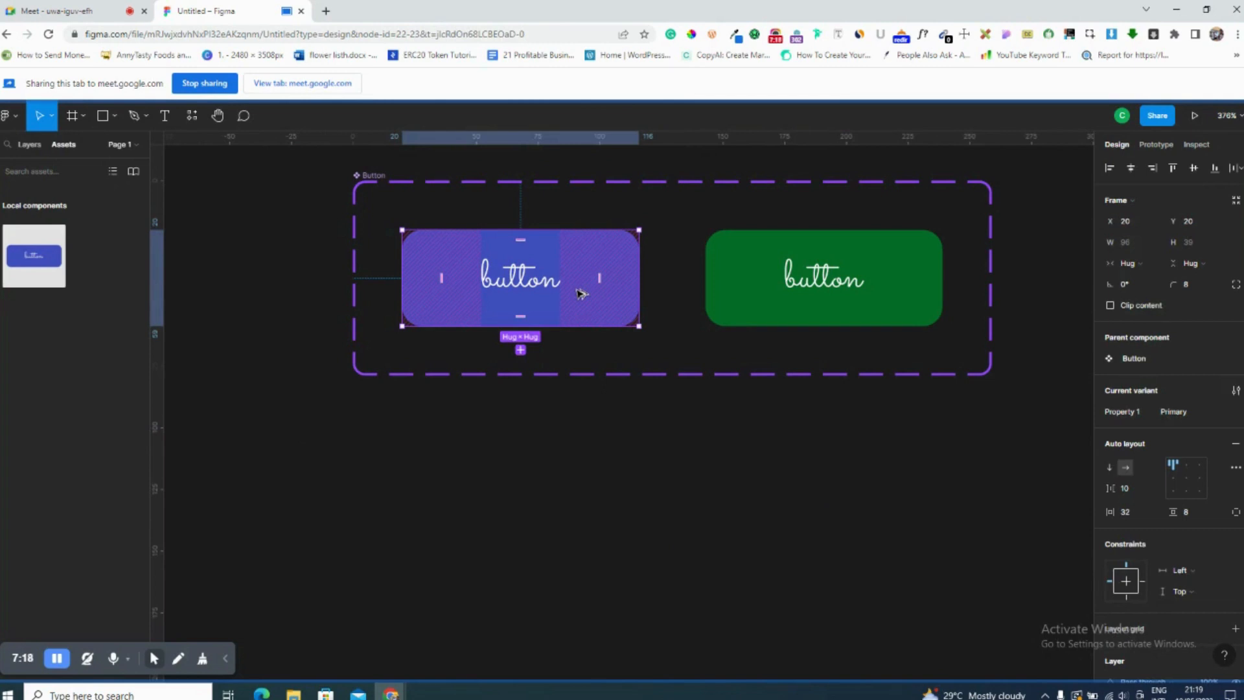
left_click_drag(580, 293, 603, 482)
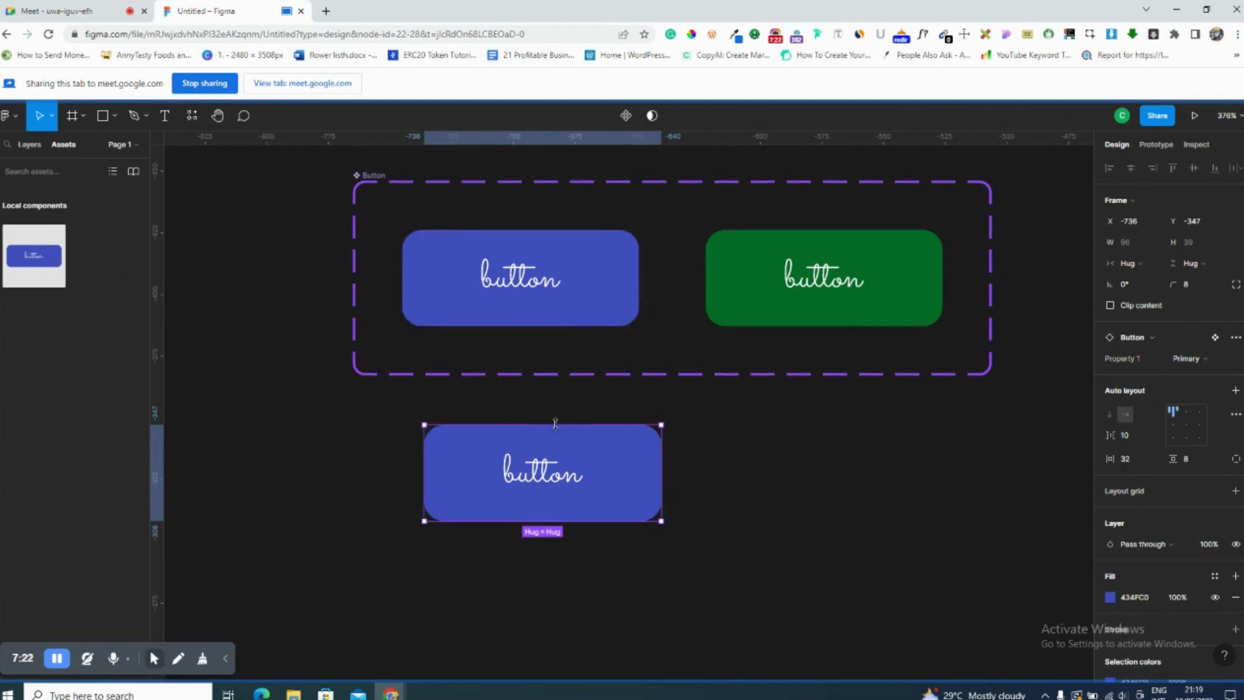
key("Delete")
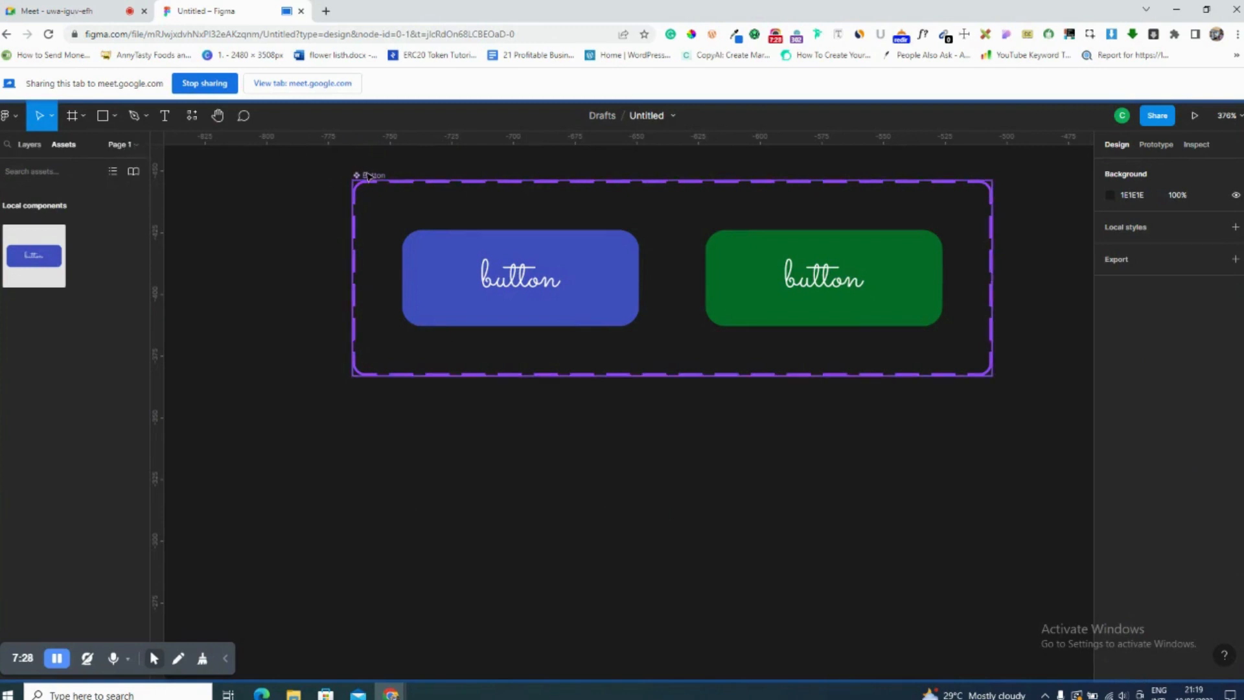
Add a new page named Component and return to Page 1.
scroll(369, 178, "down", 3, "ctrl")
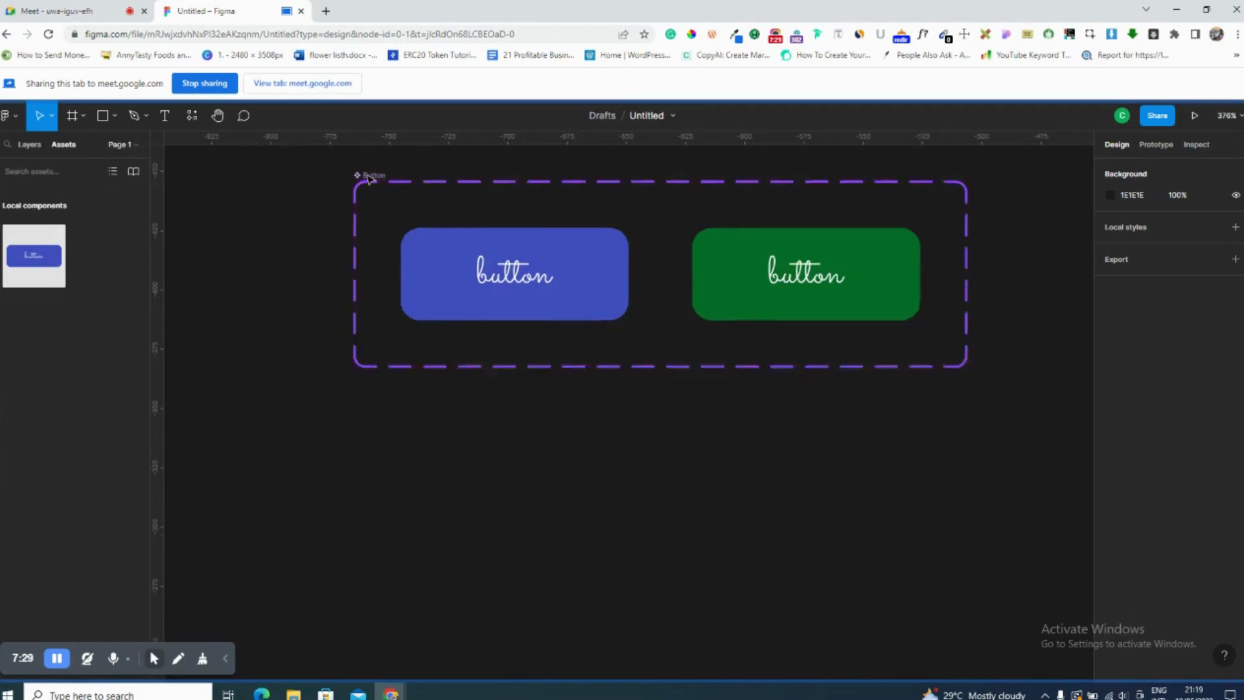
left_click(138, 145)
left_click(134, 168)
type("C")
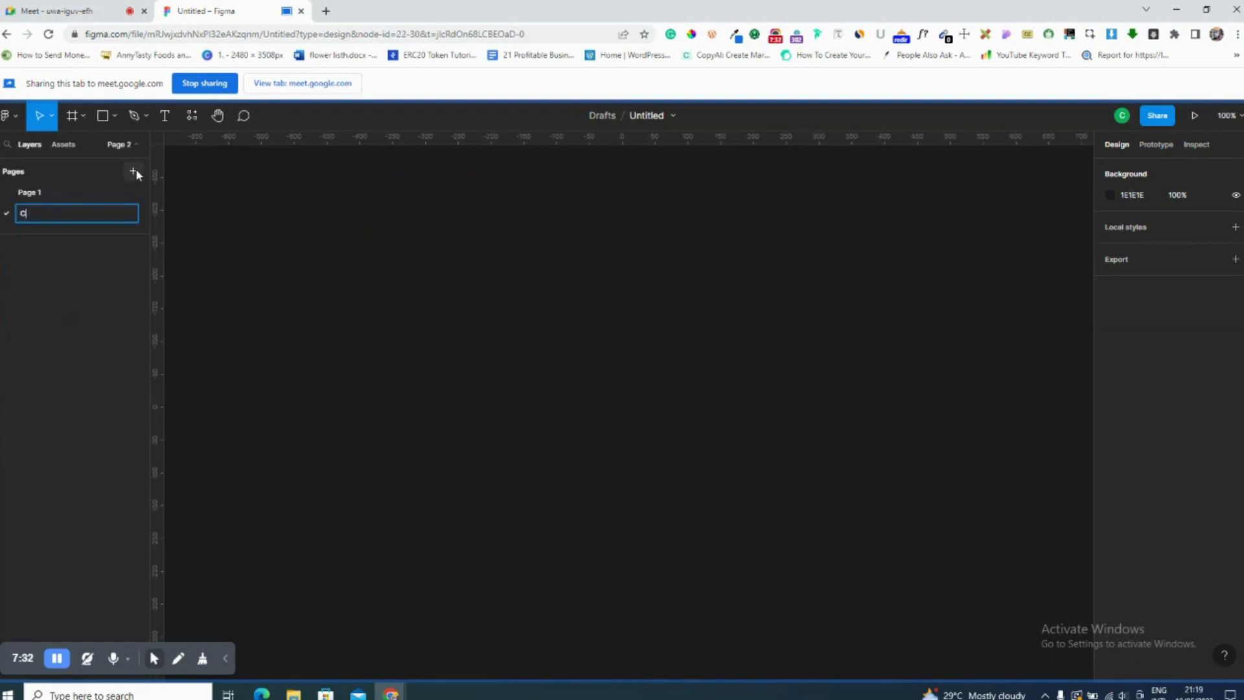
type("omponent")
key("BackSpace")
type("nt")
key("Return")
left_click(95, 193)
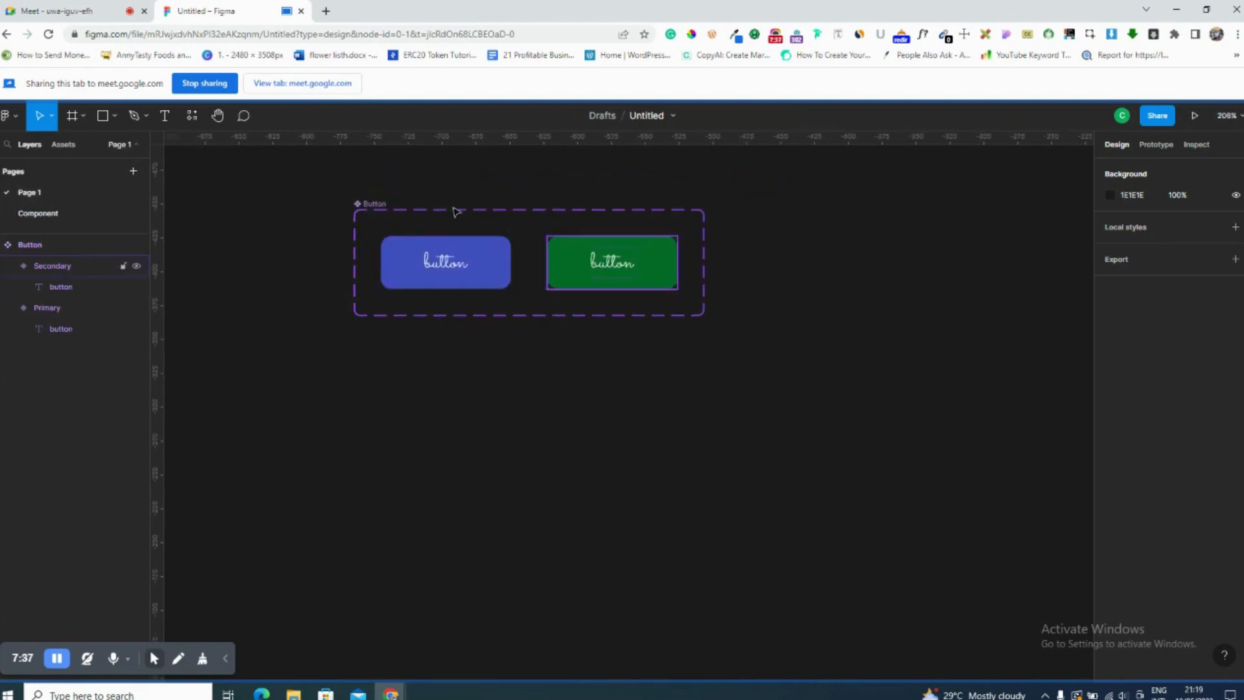
Draw a rectangle about 437 × 300 around the Button component set and send it behind the set.
left_click(374, 203)
key("r")
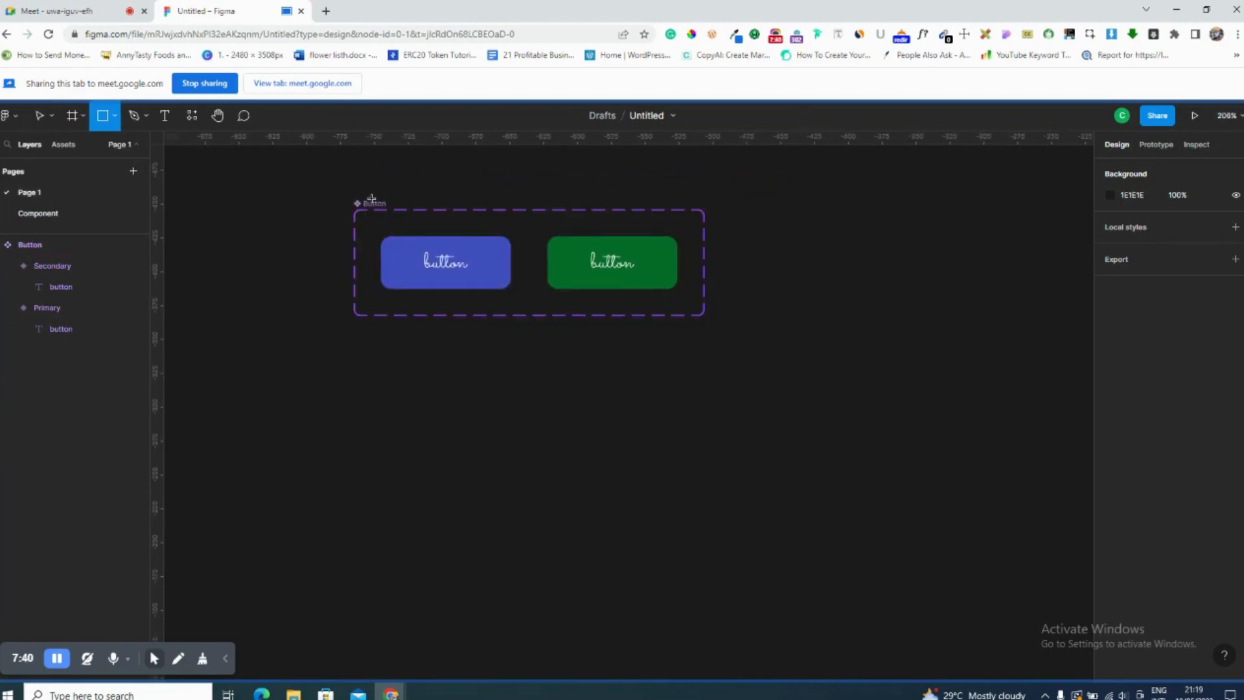
left_click_drag(346, 179, 351, 180)
left_click_drag(863, 285, 934, 585)
key("bracketleft")
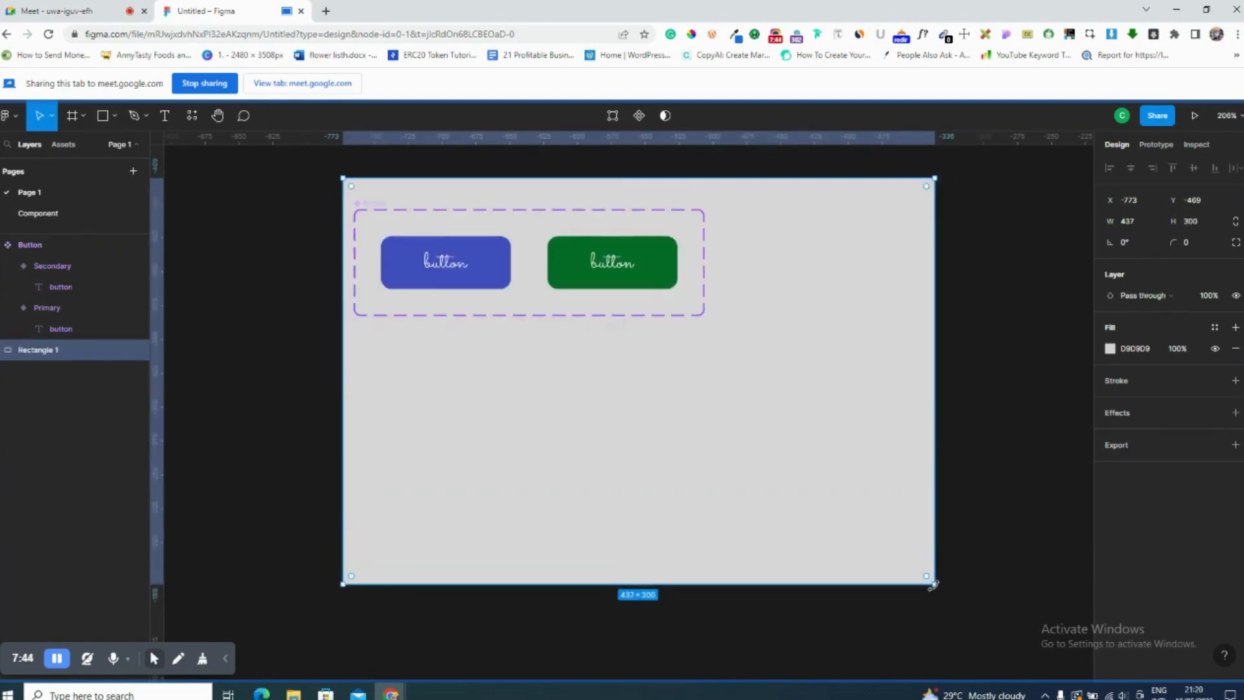
Nudge the background rectangle leftward to X -781.
key("Left")
key("Left")
key("Left")
key("Left")
key("Left")
key("Left")
key("Left")
key("Left")
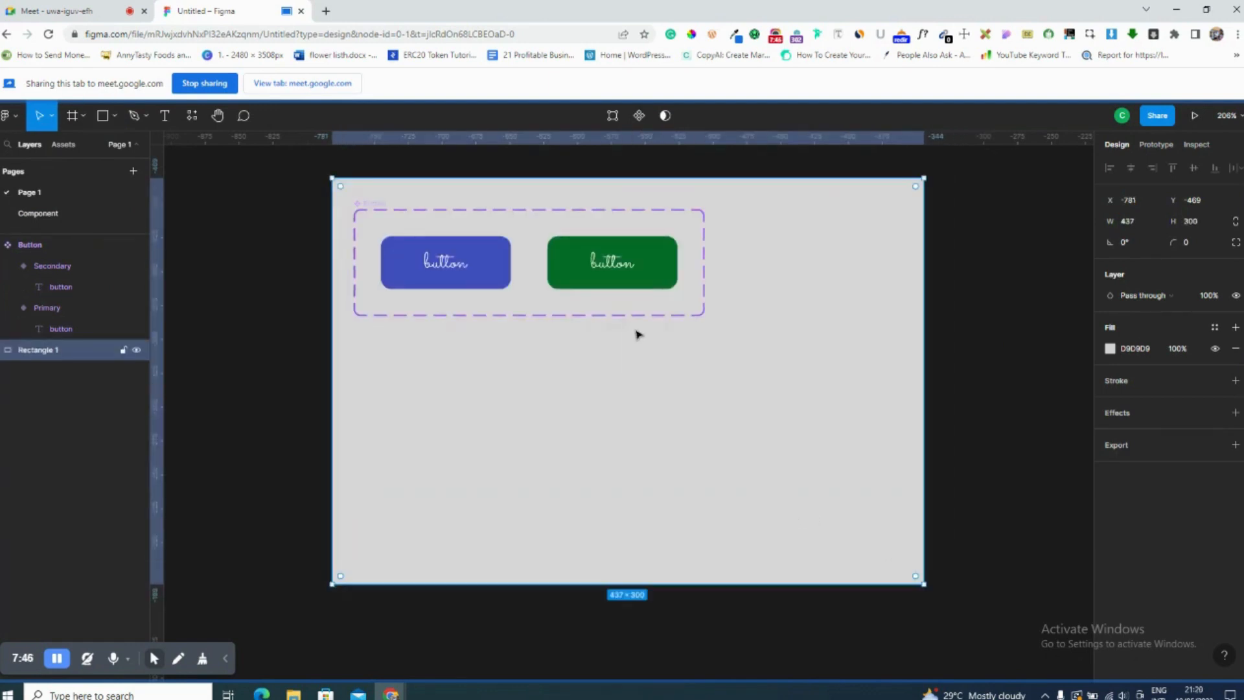
Switch to the Google Meet call, admit the waiting participant, and return to the Figma file.
left_click(38, 10)
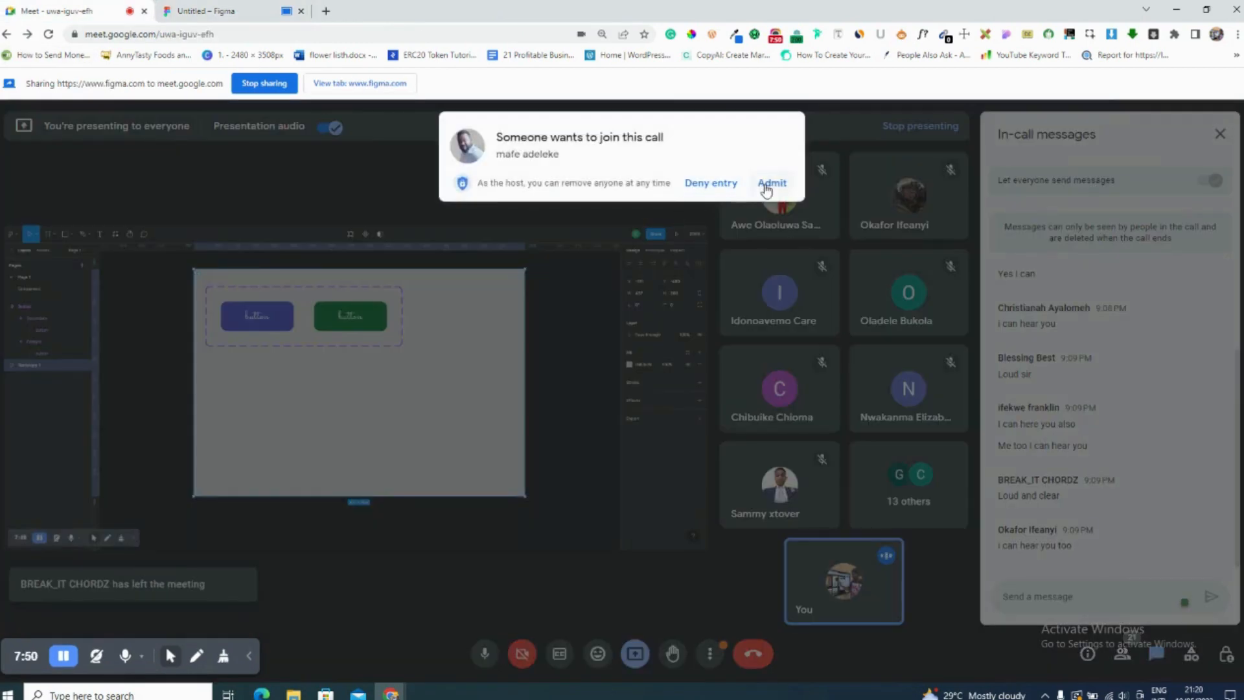
left_click(767, 186)
left_click(206, 11)
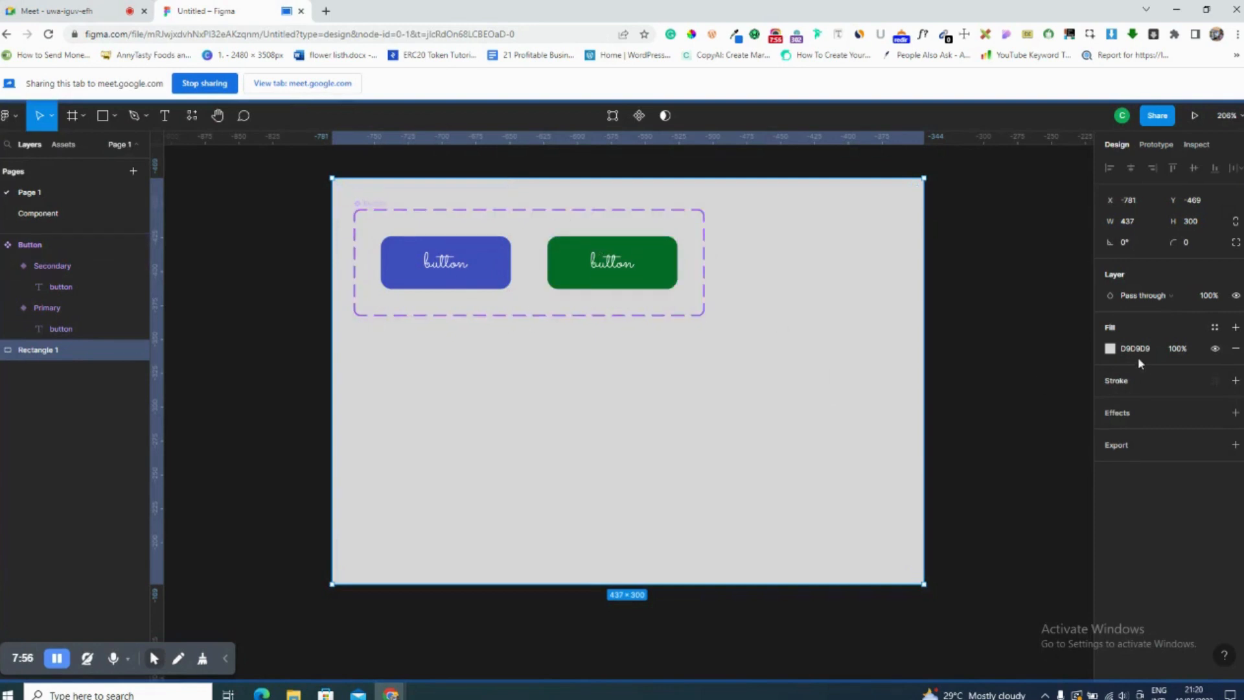
Set the background rectangle's fill to white FFFFFF and move it slightly to X -778, Y -464.
left_click(1110, 348)
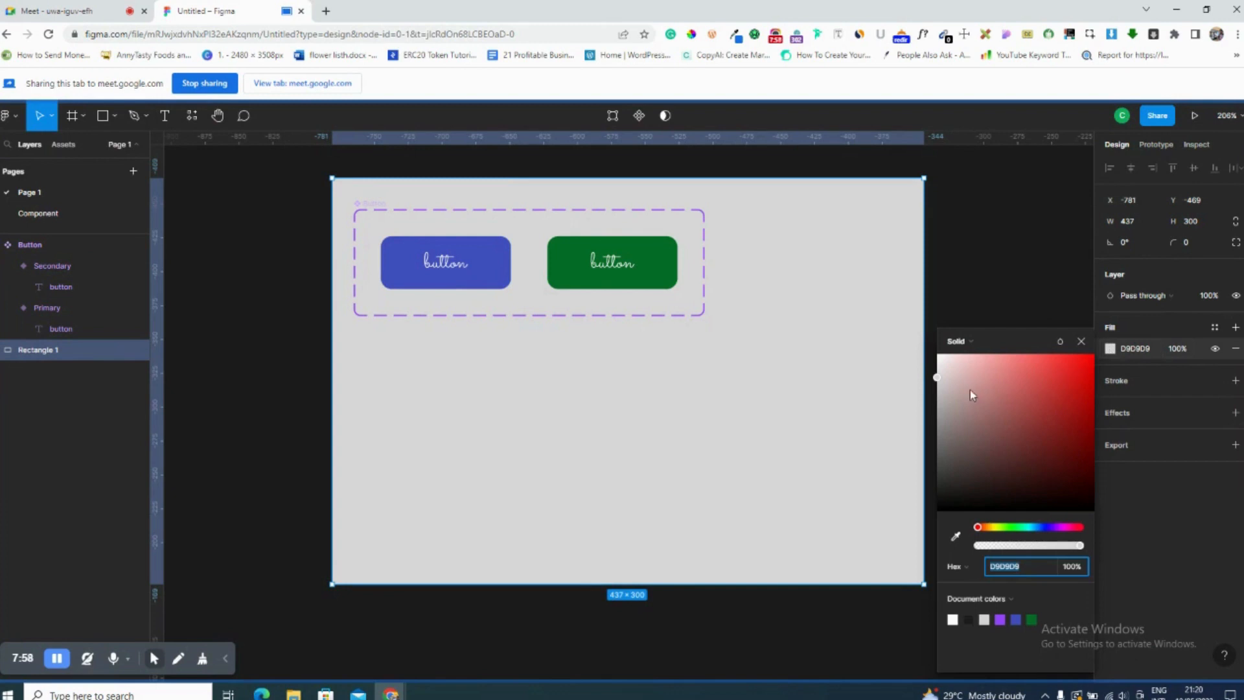
left_click_drag(970, 390, 936, 354)
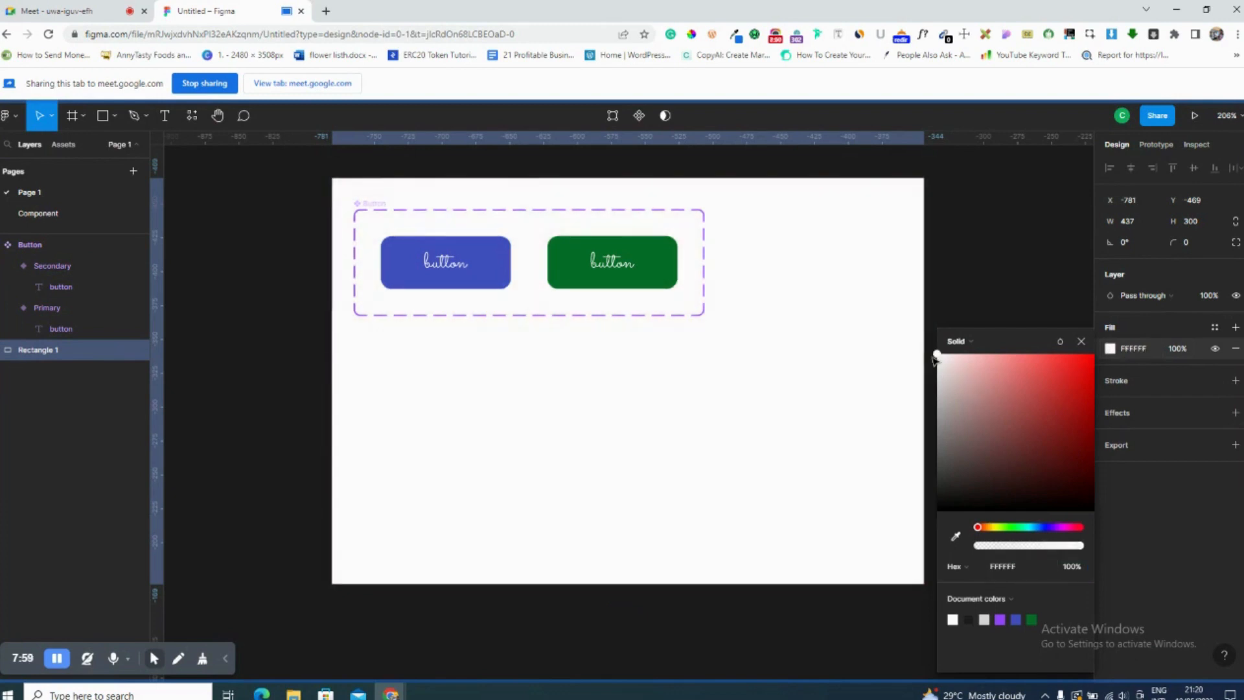
left_click(1080, 341)
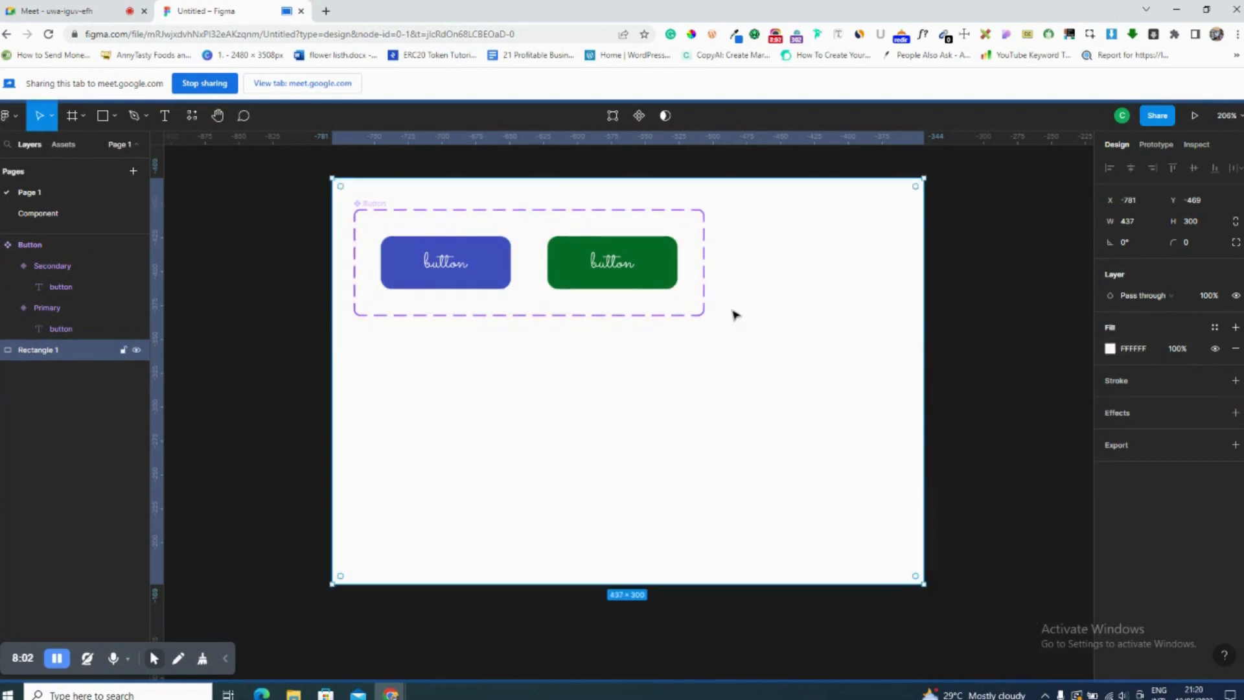
left_click_drag(736, 354, 741, 360)
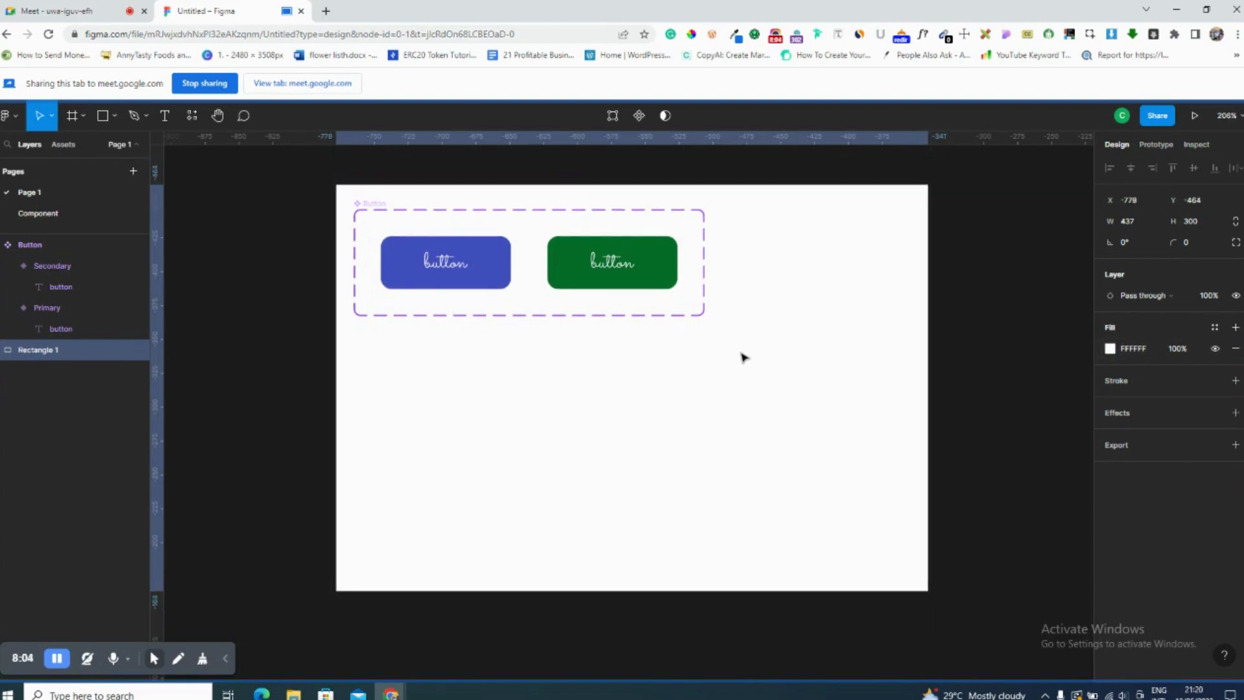
Delete the white rectangle behind the Button component set.
left_click(378, 205)
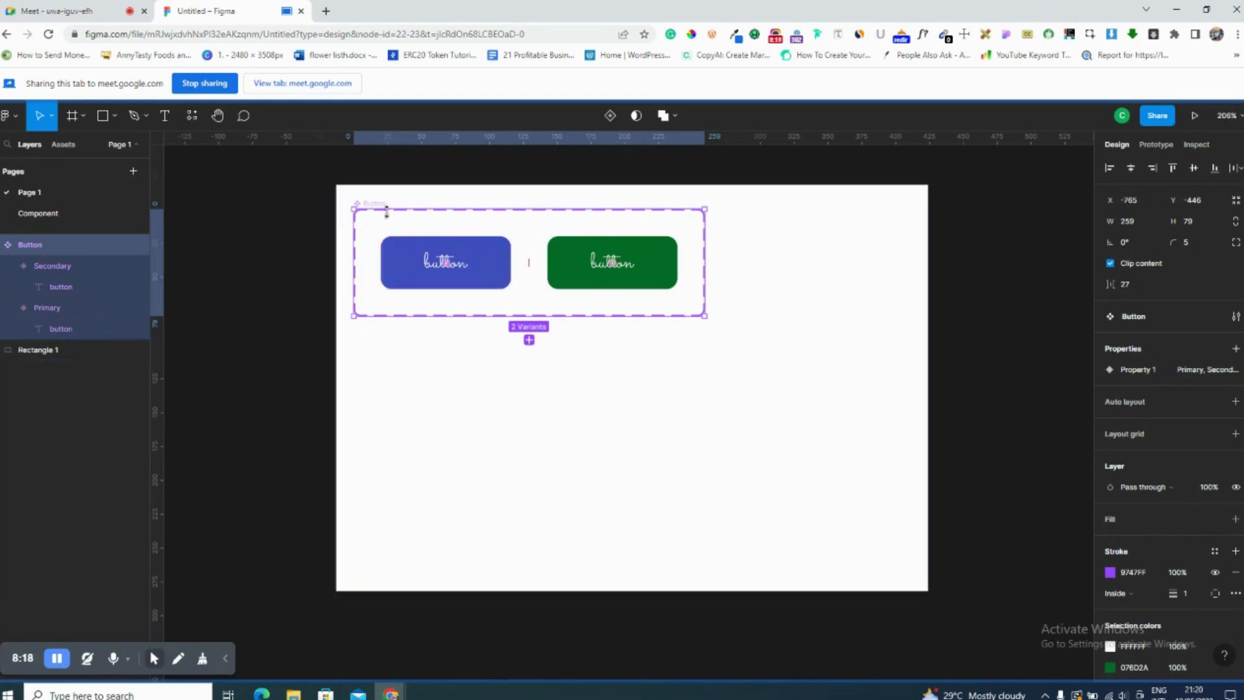
left_click(724, 254)
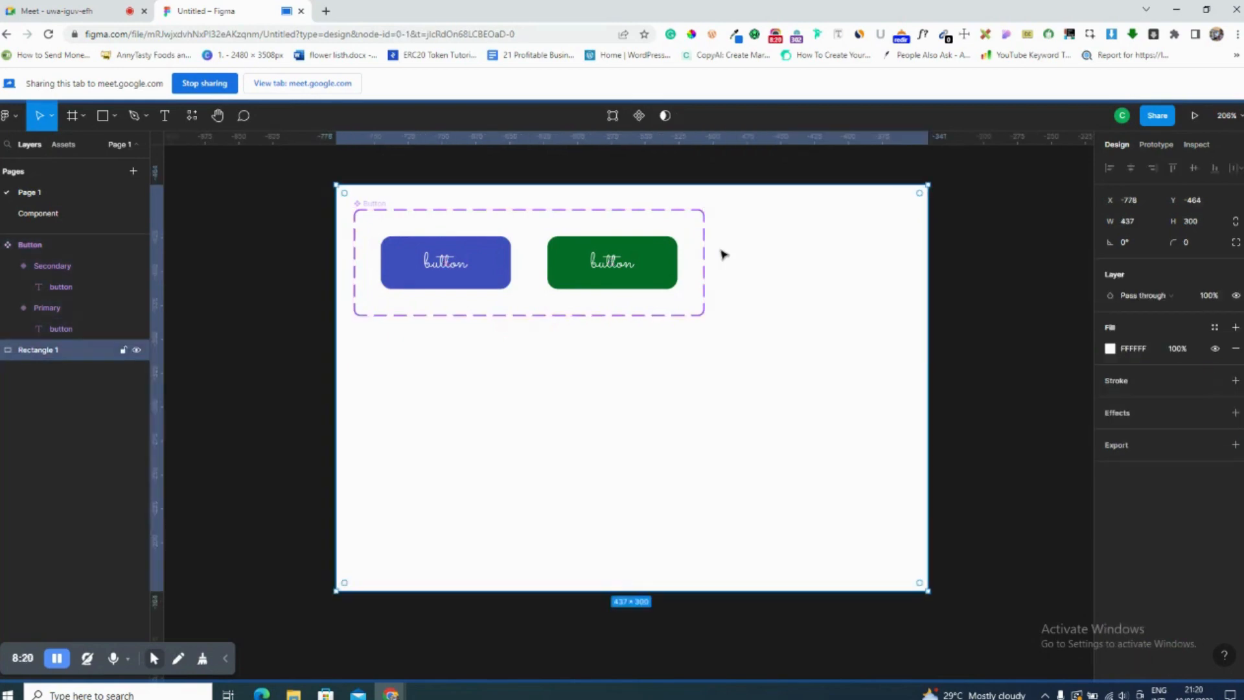
key("Delete")
Delete the existing Button component set from Page 1.
left_click(389, 204)
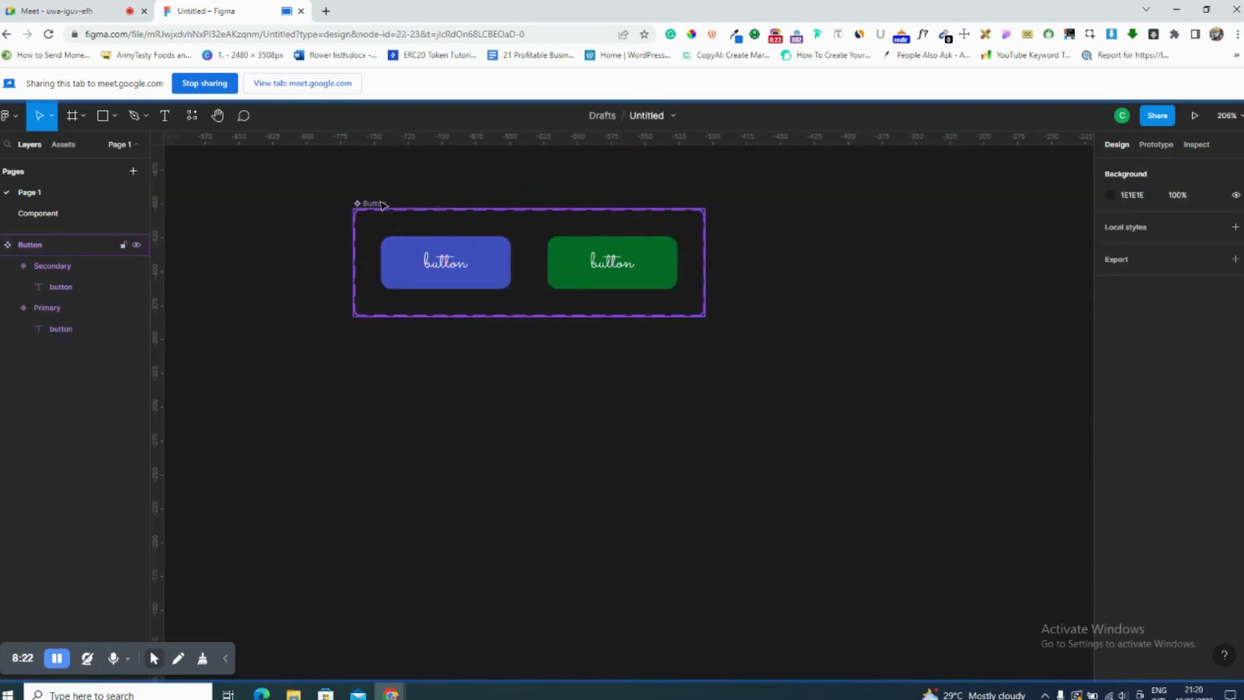
left_click(382, 205)
key("shift+2")
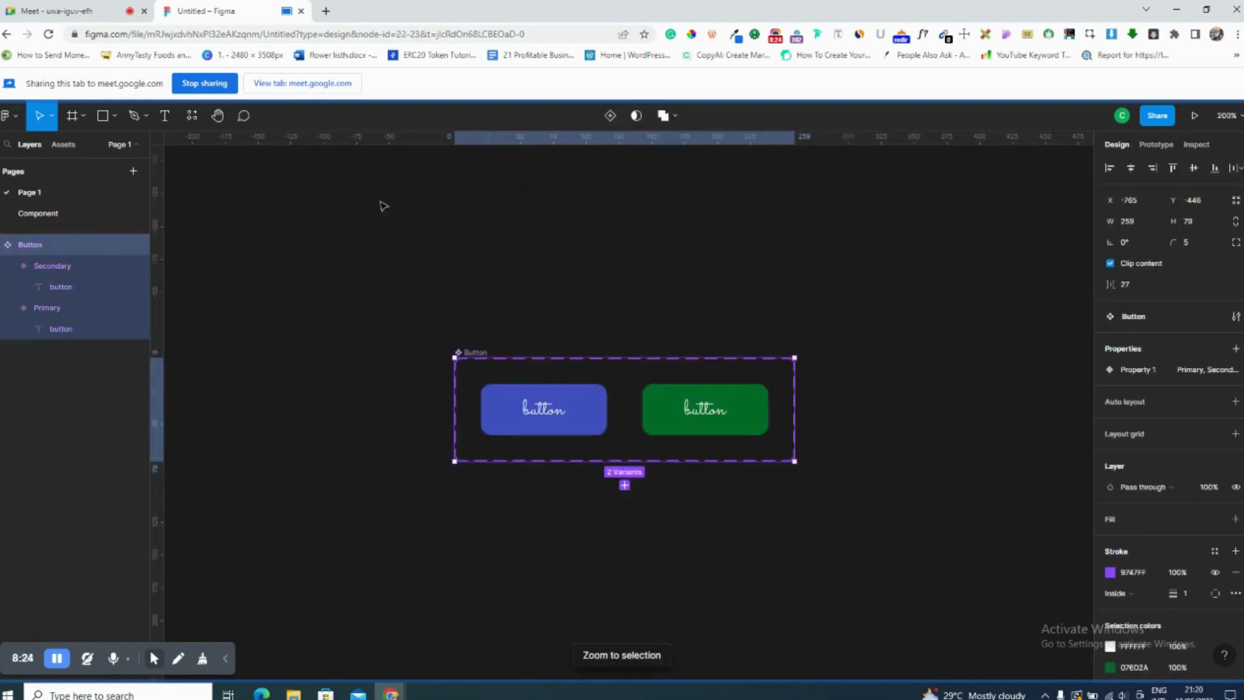
left_click_drag(478, 353, 447, 264)
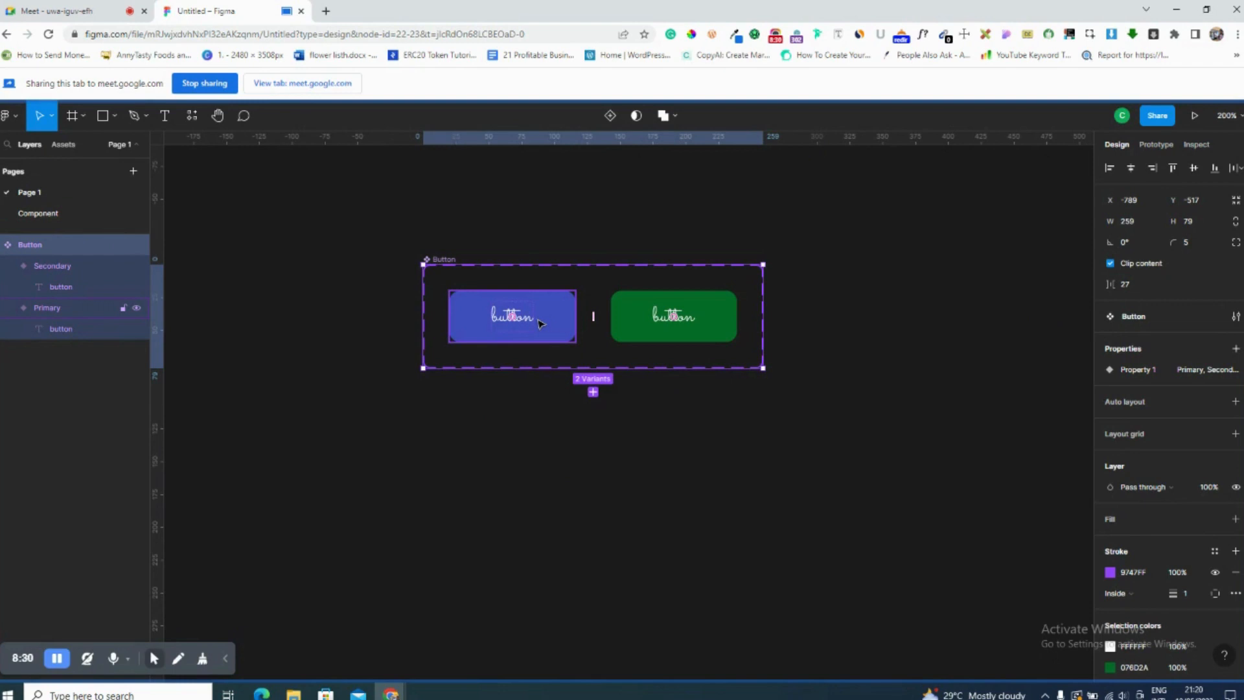
key("Delete")
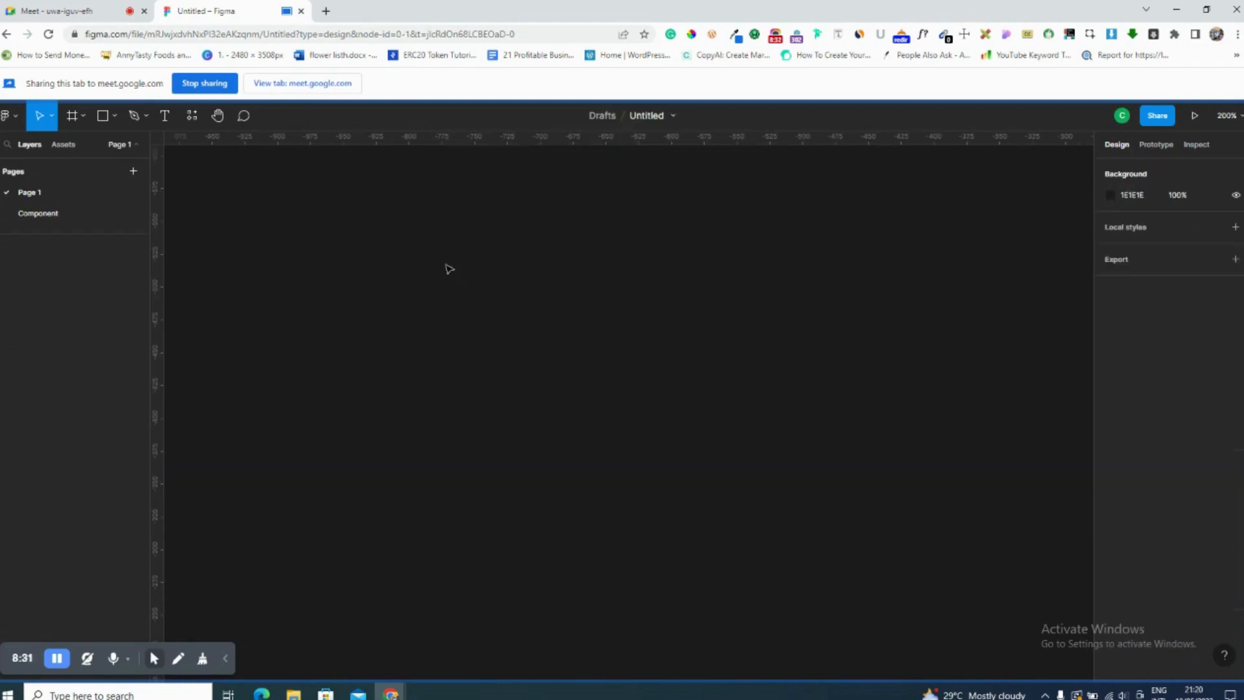
Add a text layer reading "button" to the empty canvas and wrap it in an auto layout frame.
key("t")
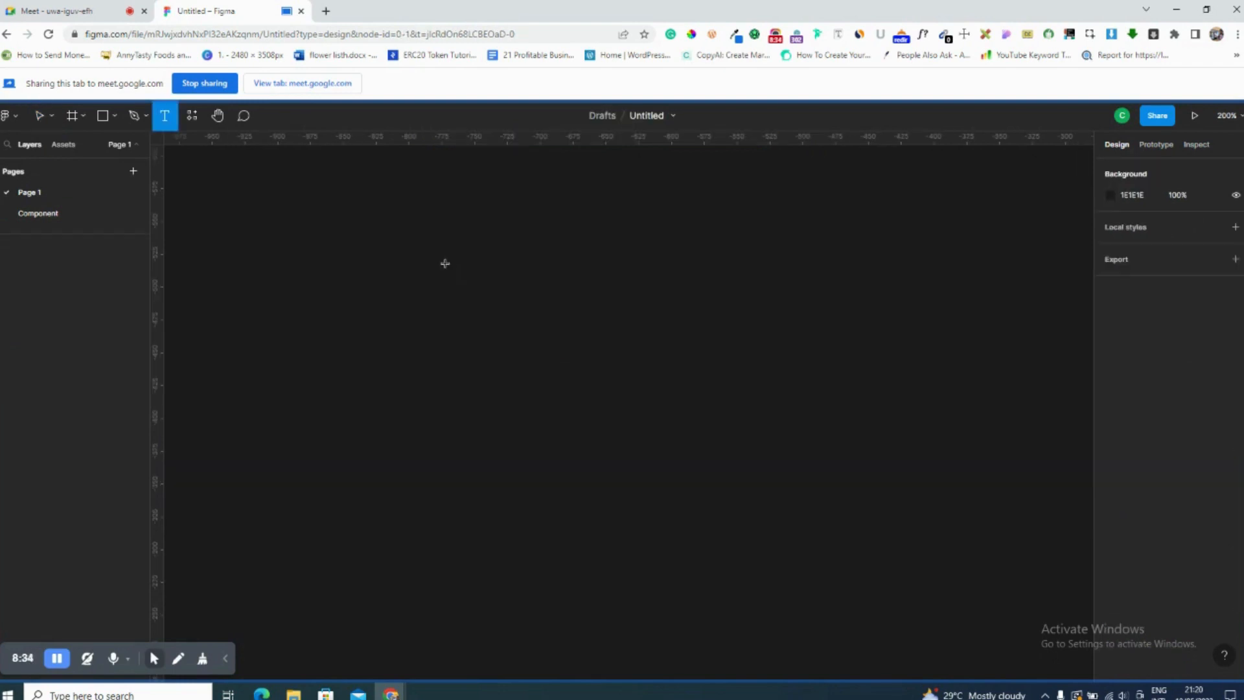
left_click(429, 286)
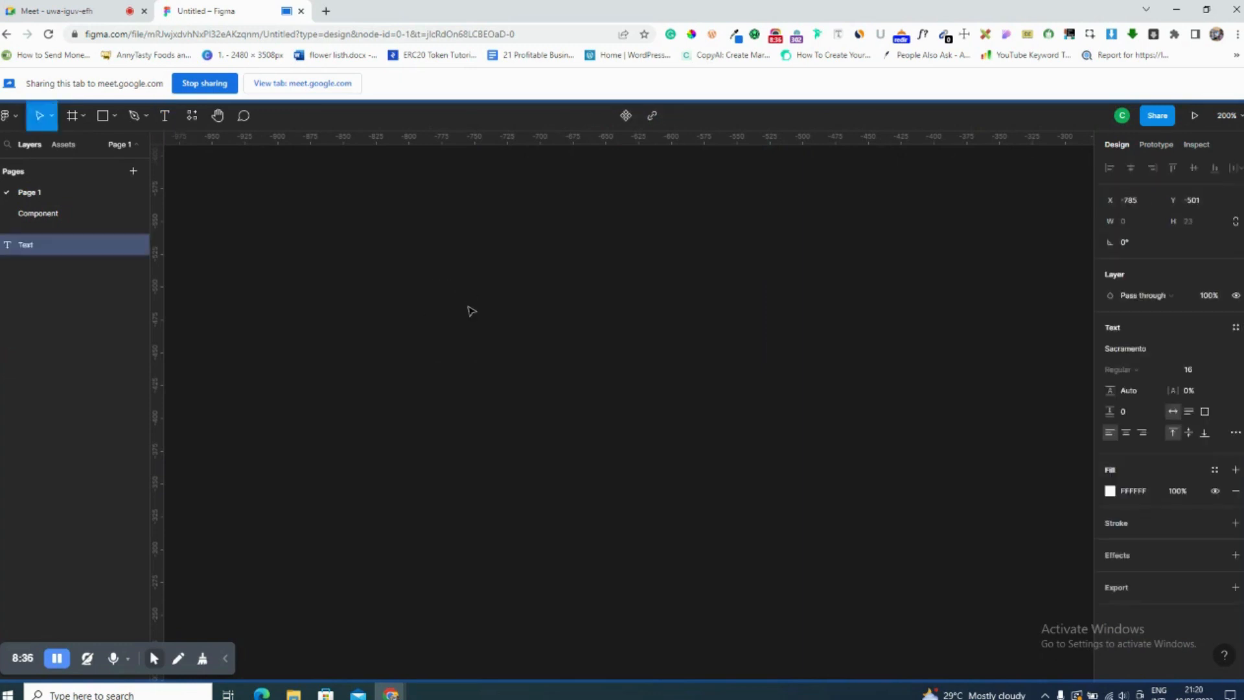
type("button")
key("Escape")
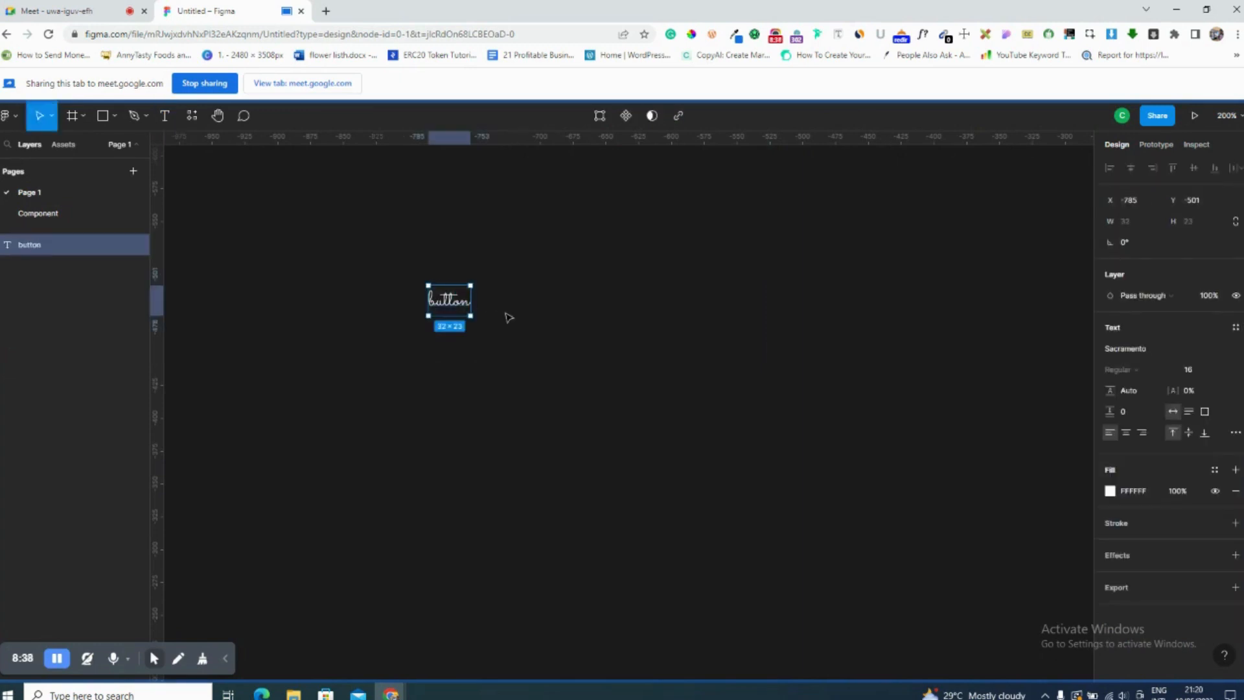
key("shift+a")
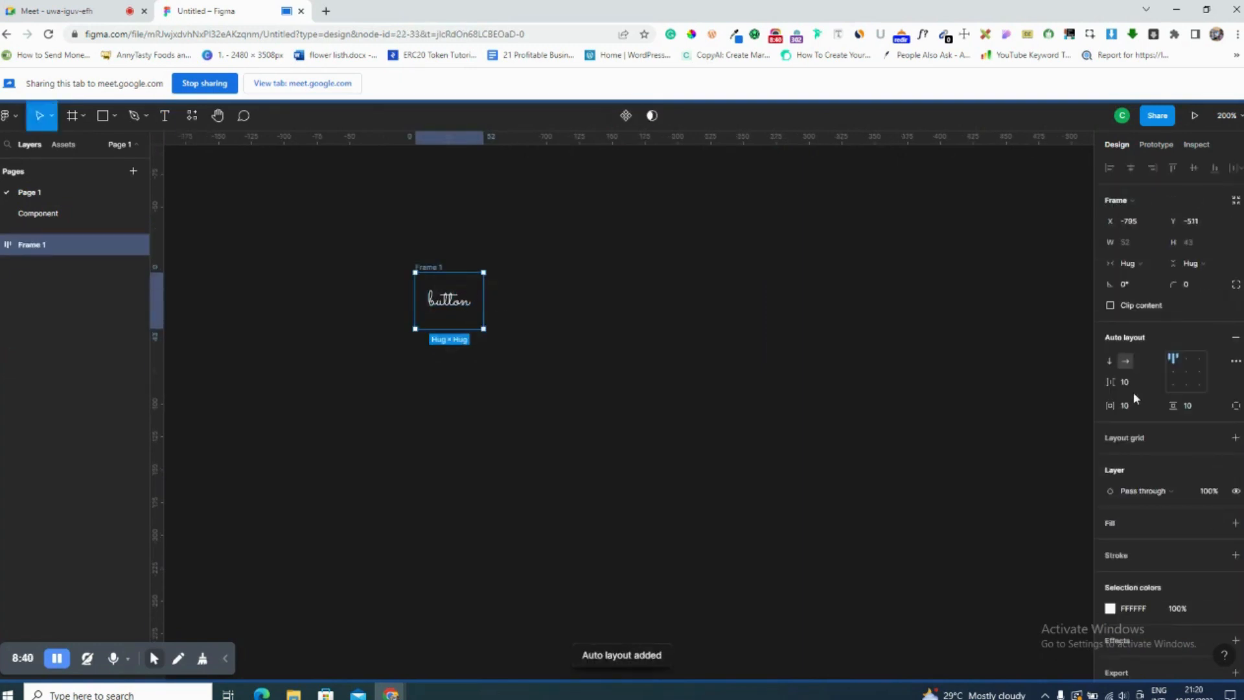
Add a solid blue fill, 4F54D7, to the auto layout frame around the button text.
left_click(1163, 524)
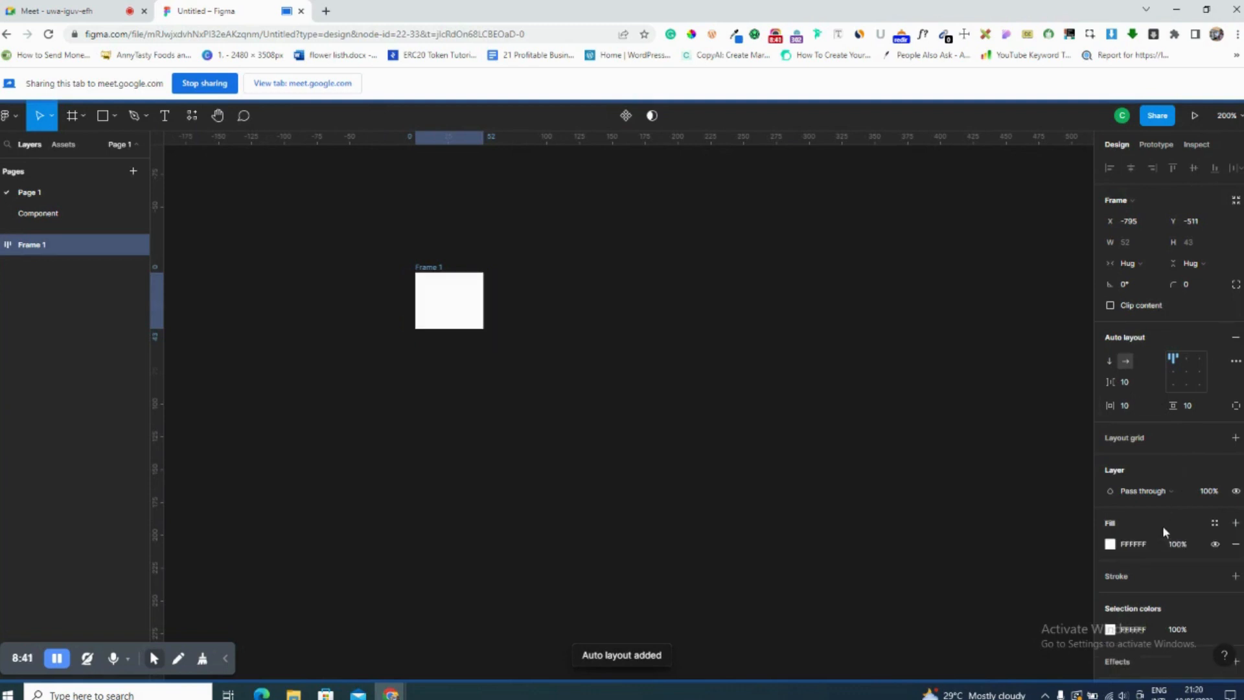
left_click(1110, 544)
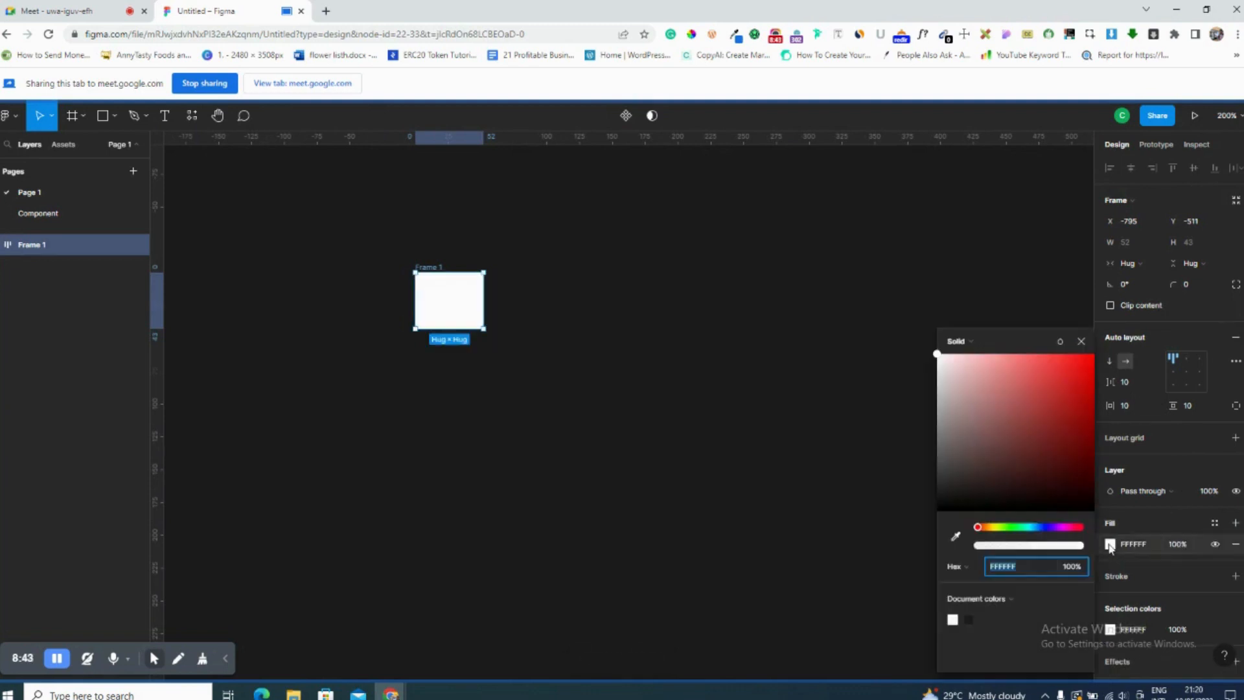
left_click(1044, 526)
left_click_drag(1063, 436, 1037, 379)
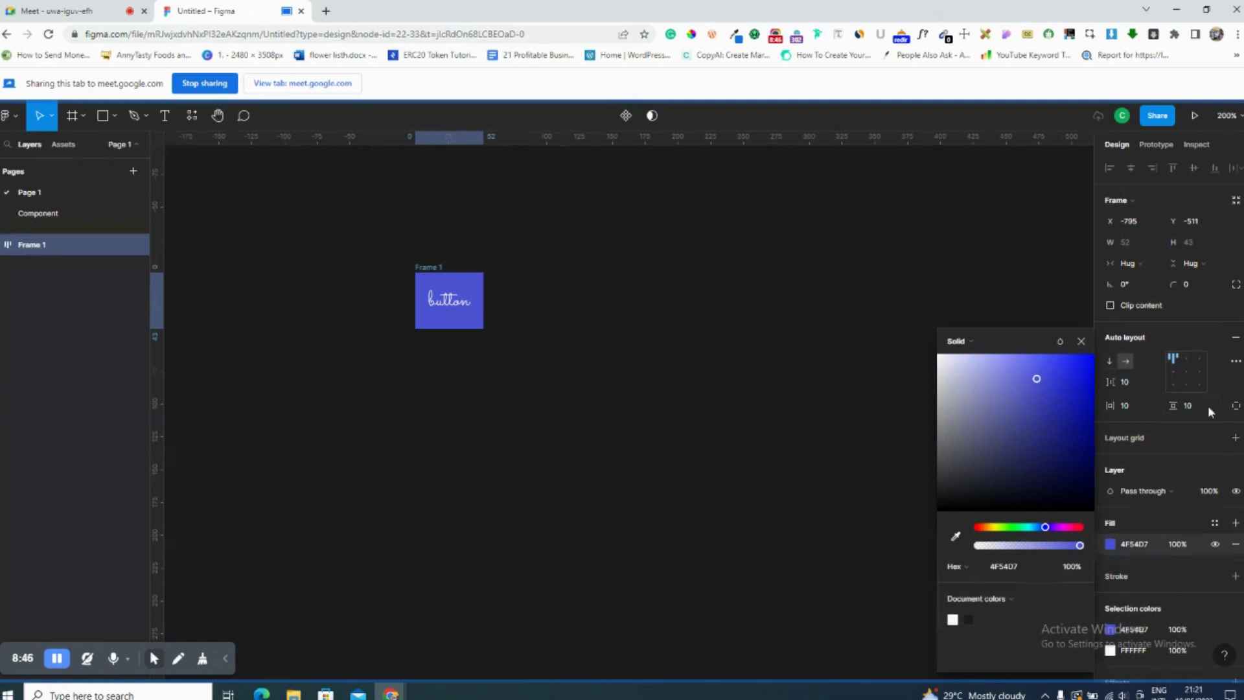
Set the button frame's horizontal padding to 32, vertical padding to 8, and corner radius to 8.
left_click(1152, 403)
type("32")
key("Return")
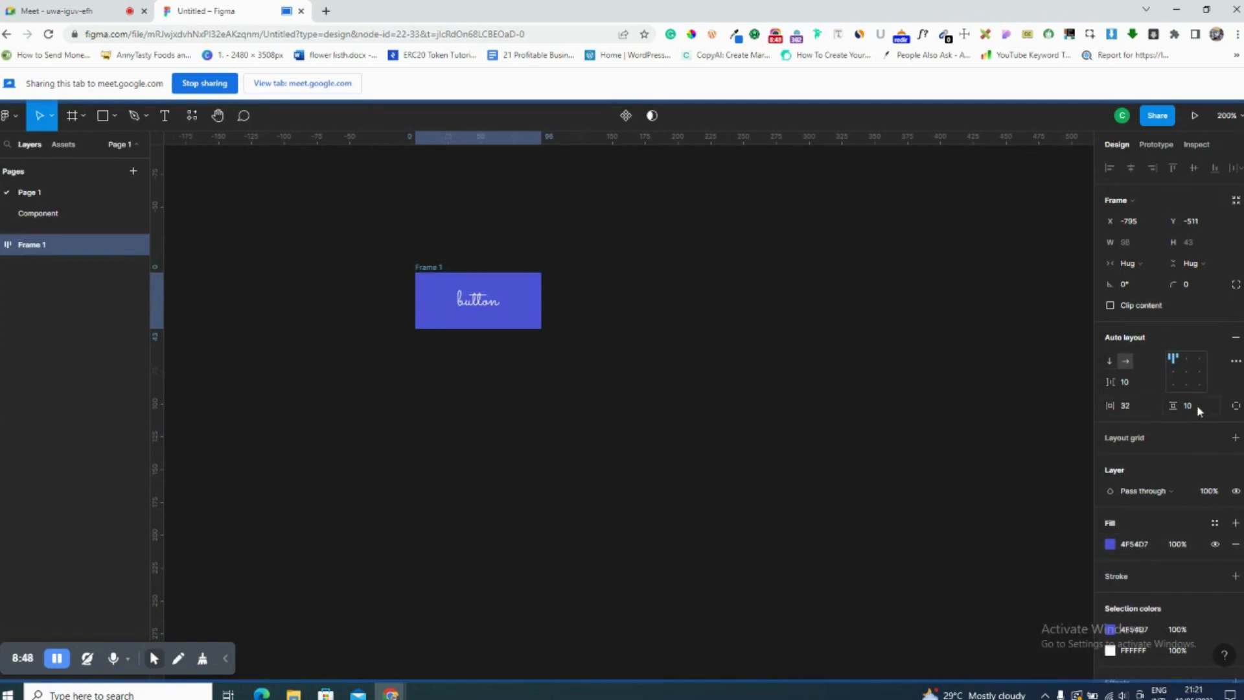
type("8")
key("Return")
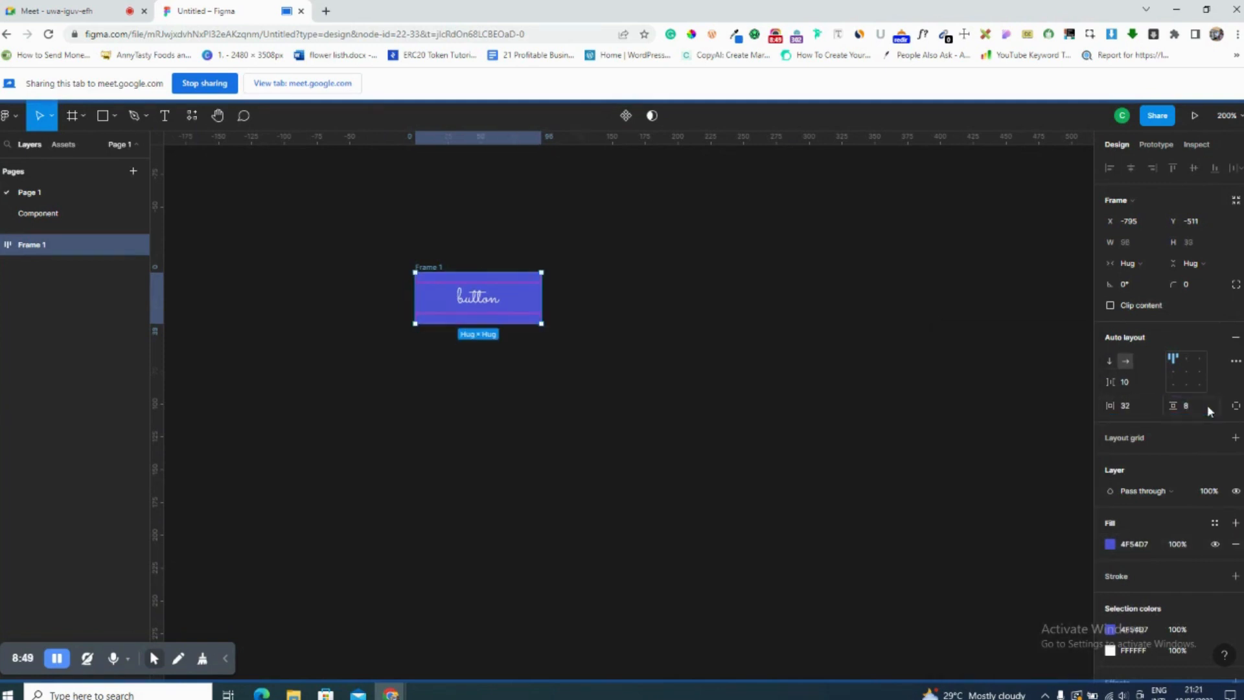
left_click(1194, 283)
type("8")
key("Return")
Reposition the blue button frame and place a duplicate beside it on the right at X -760, Y -614.
key("shift+2")
key("minus")
key("minus")
key("minus")
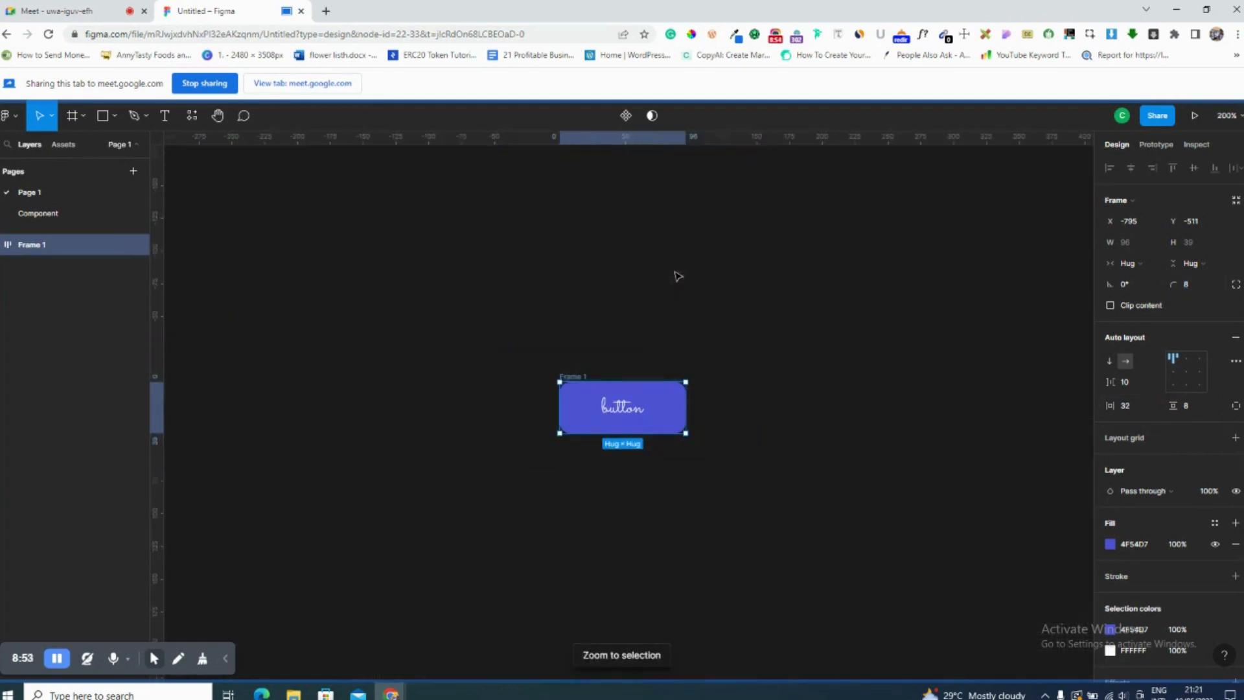
left_click_drag(641, 425, 522, 286)
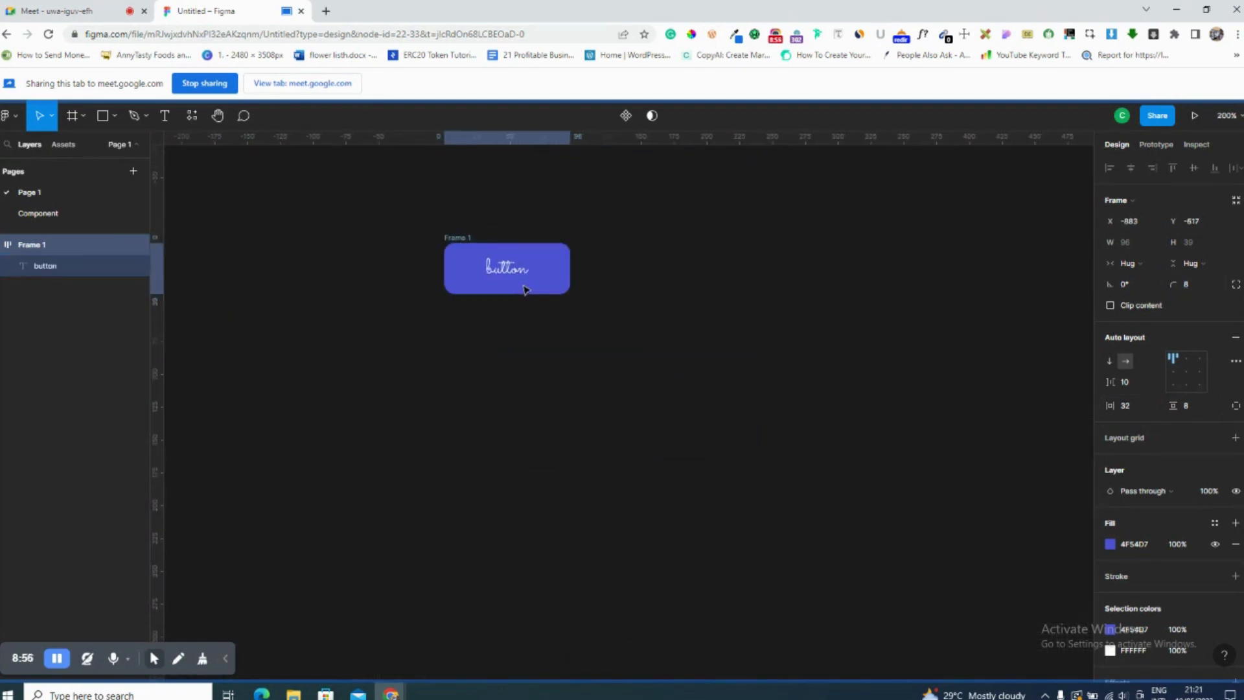
key("ctrl+d")
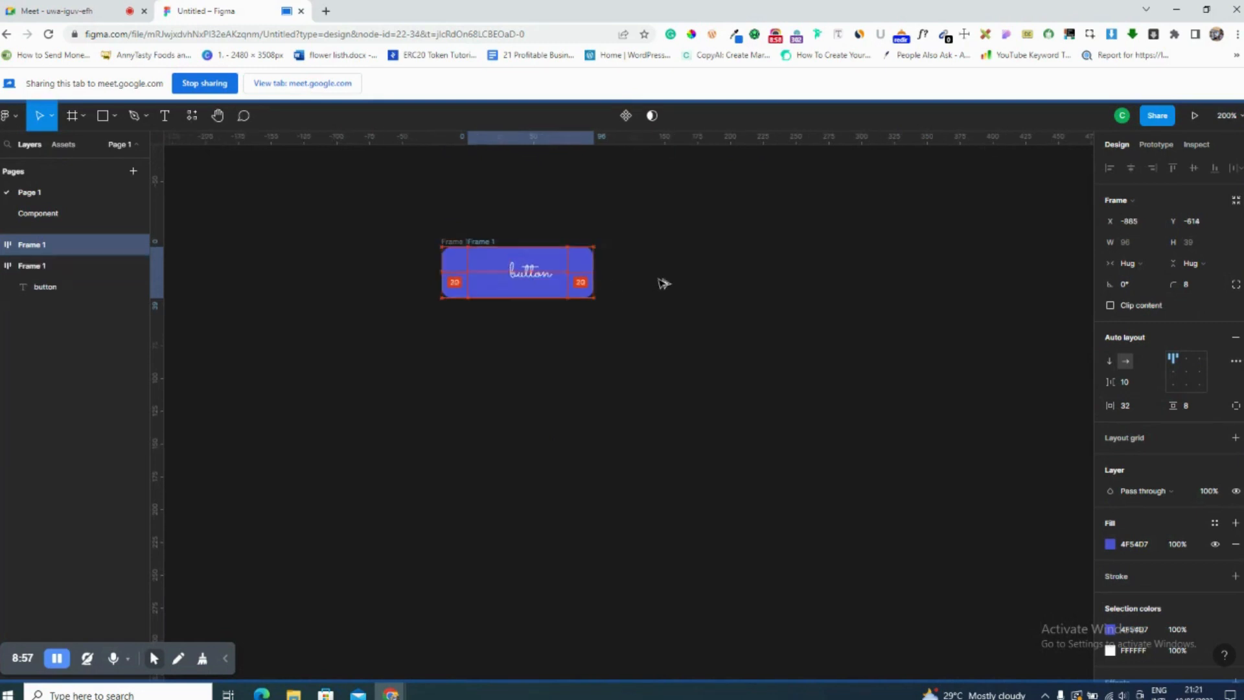
left_click_drag(671, 277, 668, 272)
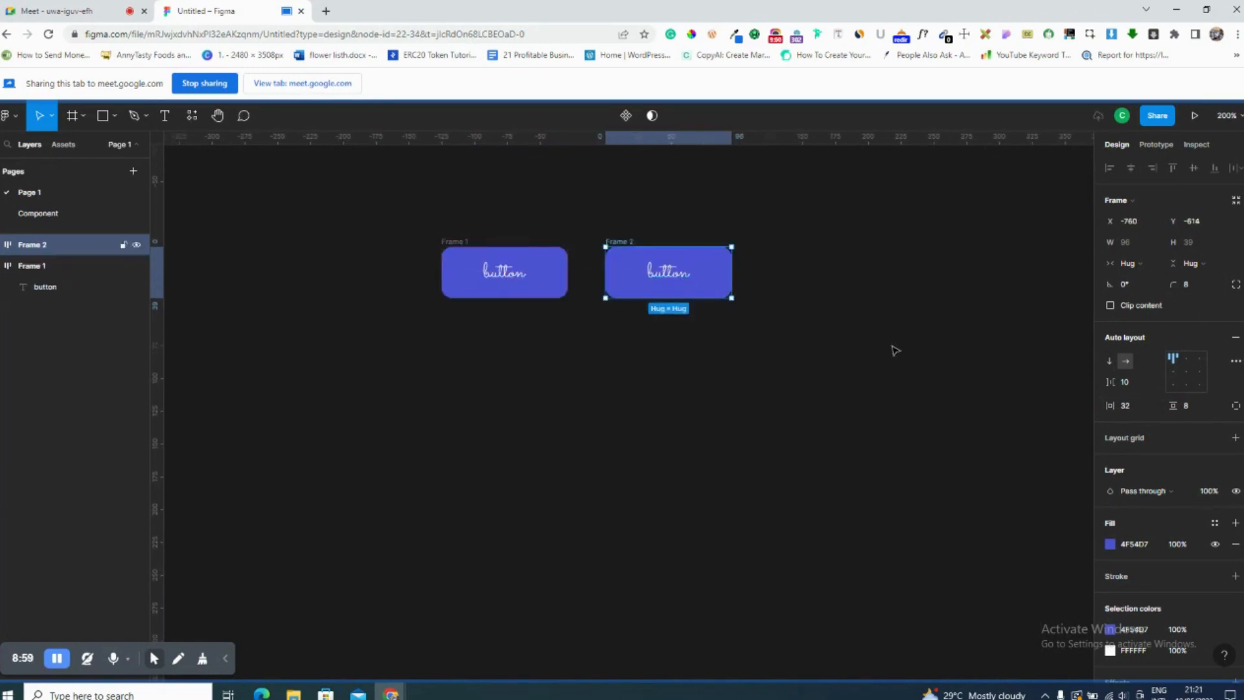
Change the duplicated button's fill to dark green, 116809.
left_click(1110, 544)
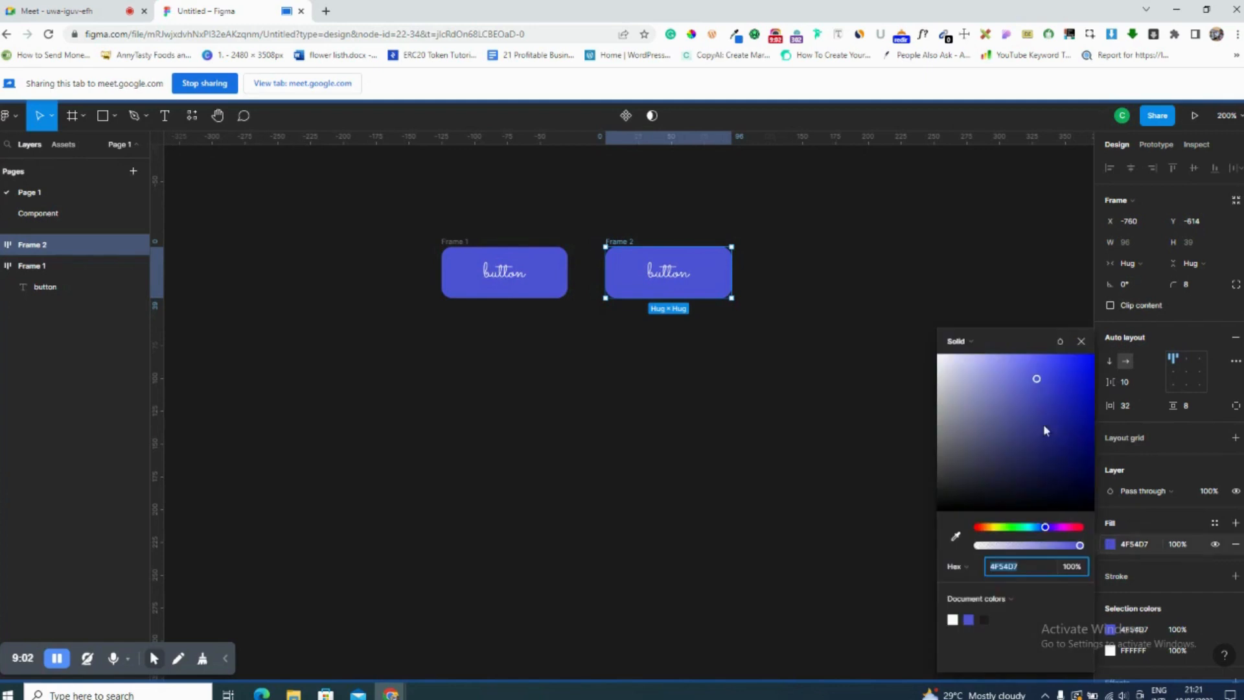
left_click(1027, 527)
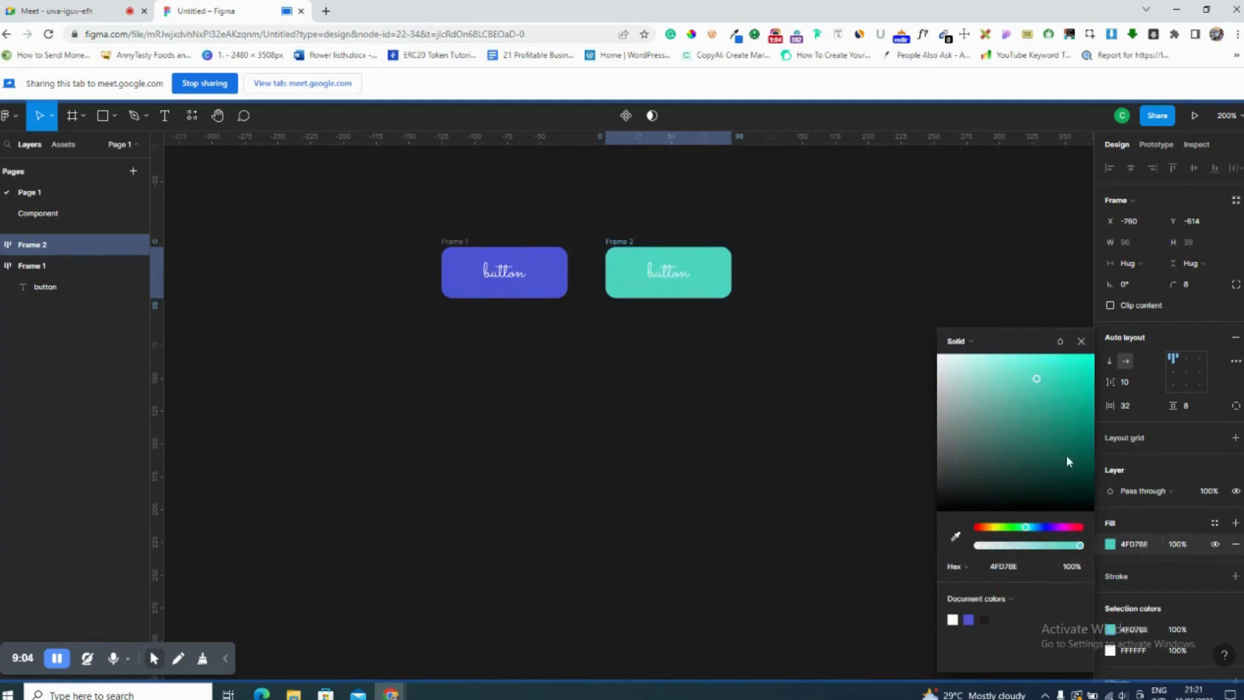
left_click_drag(1015, 525, 1010, 526)
left_click_drag(1063, 446, 1080, 451)
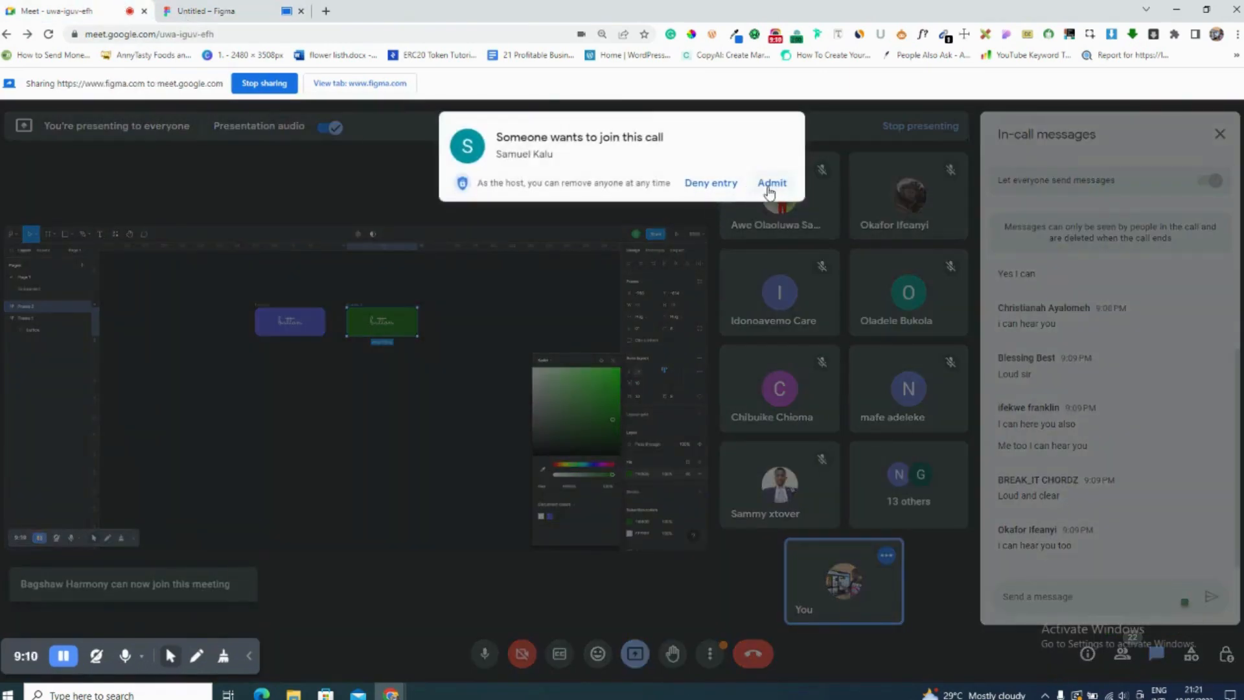
Admit the participant waiting to join the Google Meet call, return to the Figma file, and dismiss the fill color picker.
left_click(770, 183)
left_click(222, 9)
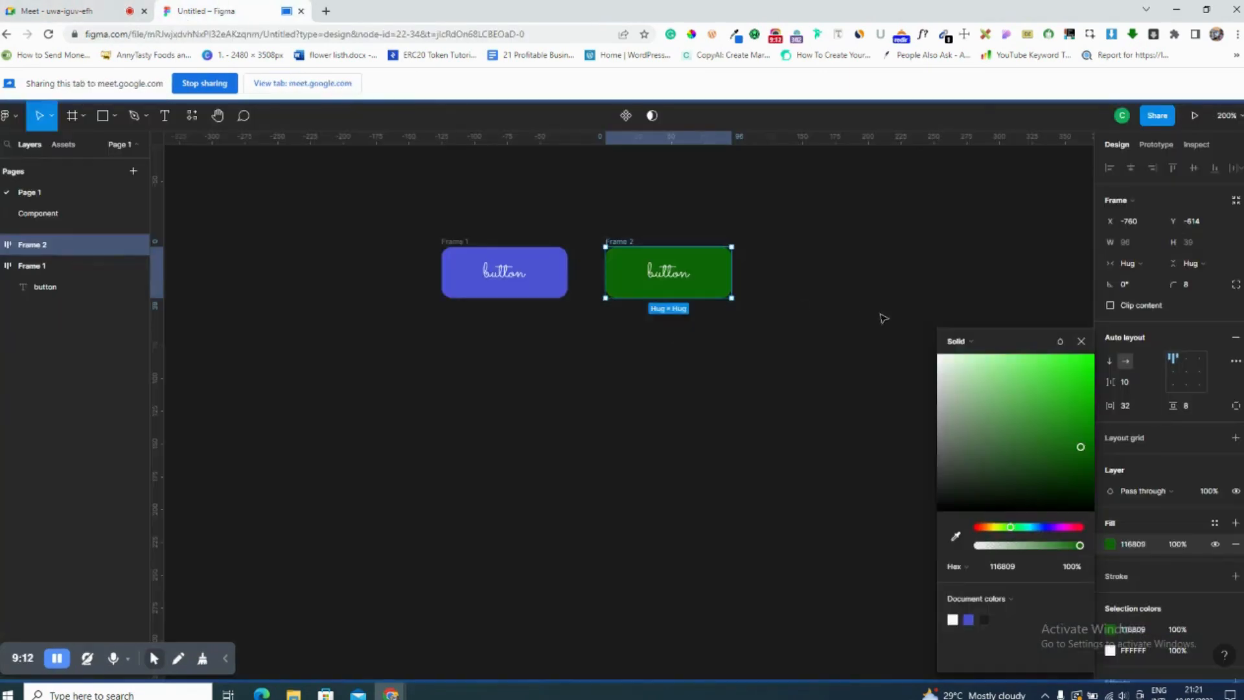
left_click(1081, 341)
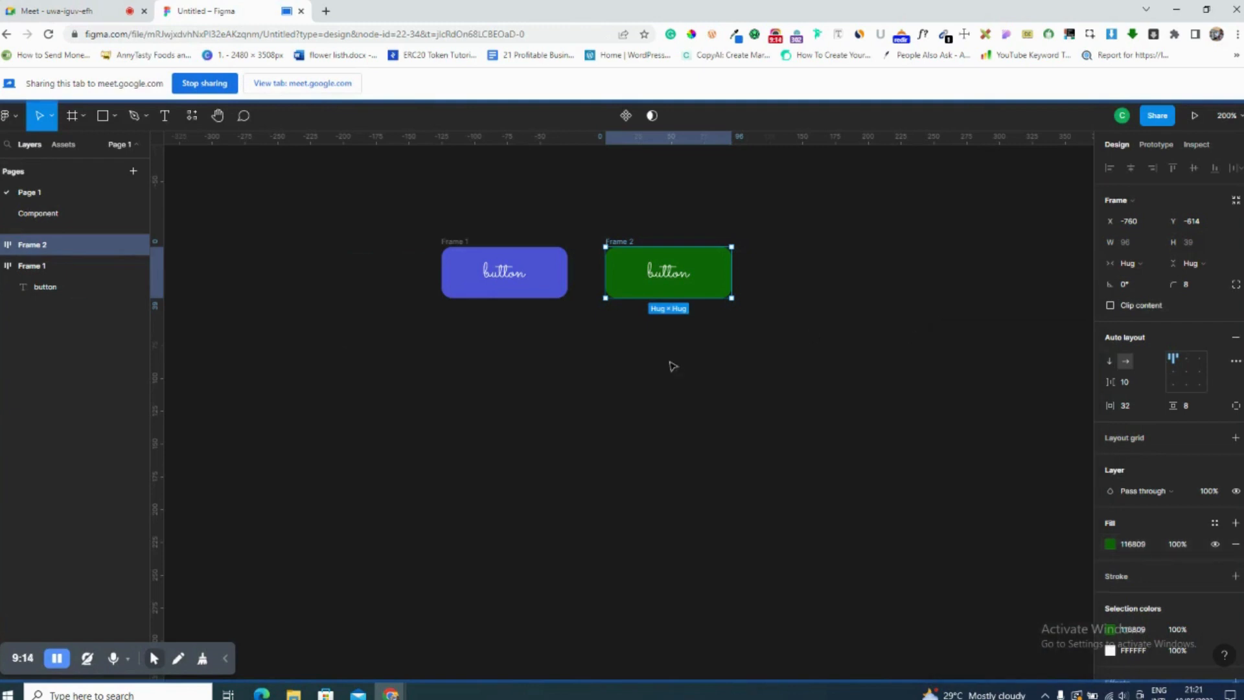
Combine the blue and green button frames into a component set.
left_click_drag(356, 204, 798, 231)
left_click_drag(827, 354, 808, 278)
left_click(622, 117)
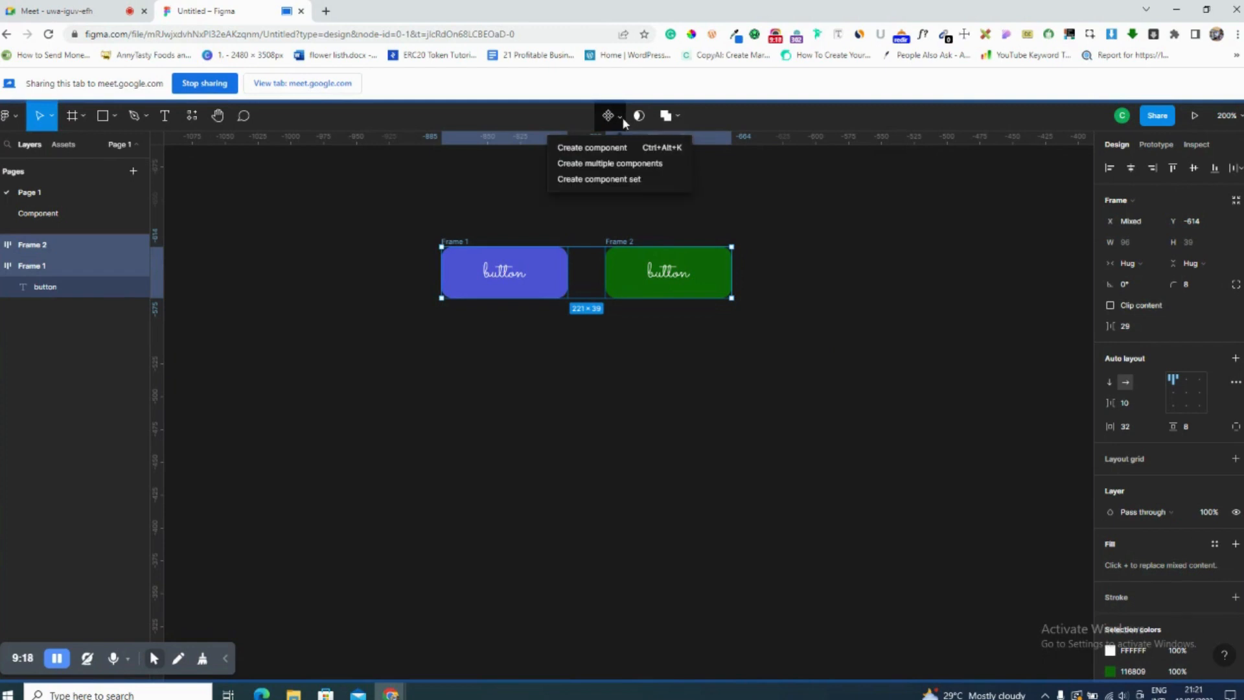
left_click(638, 181)
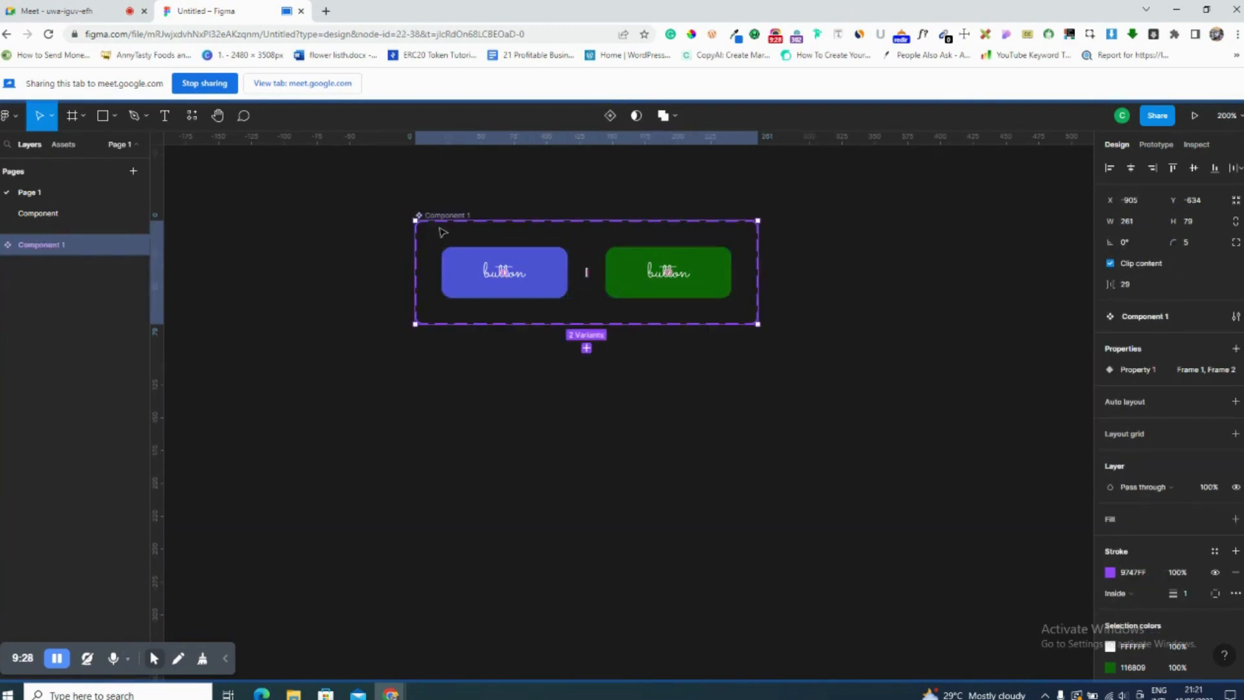
left_click(529, 265)
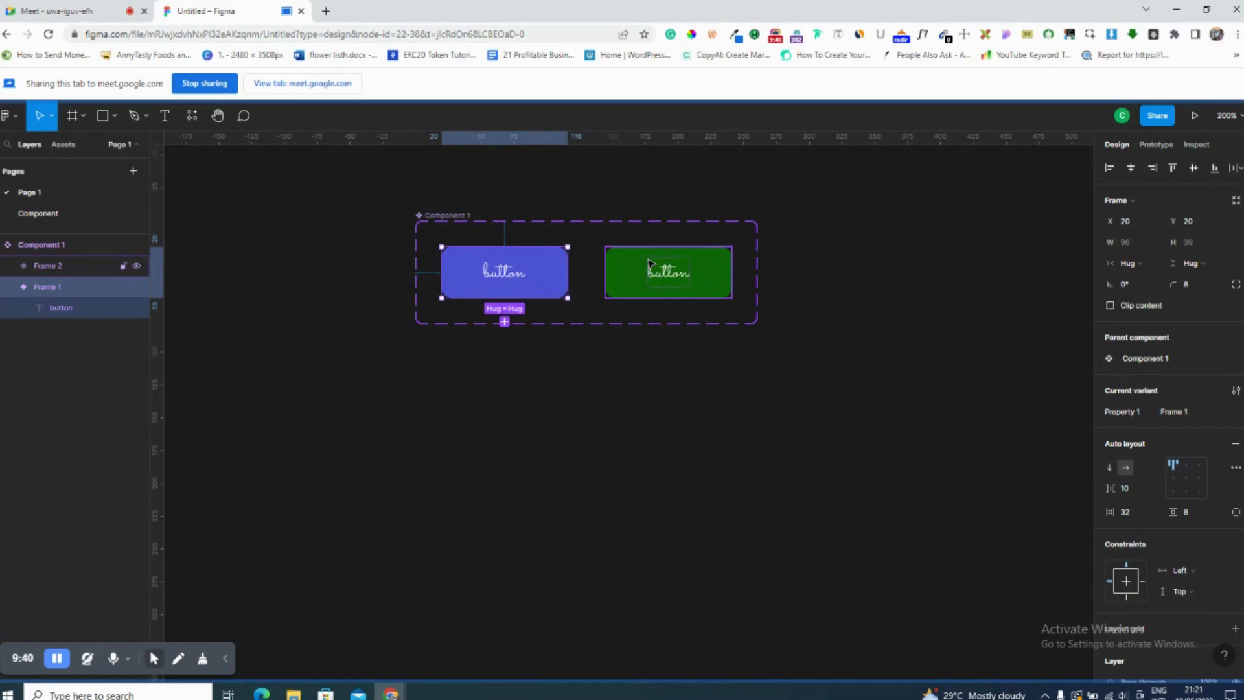
left_click(452, 221)
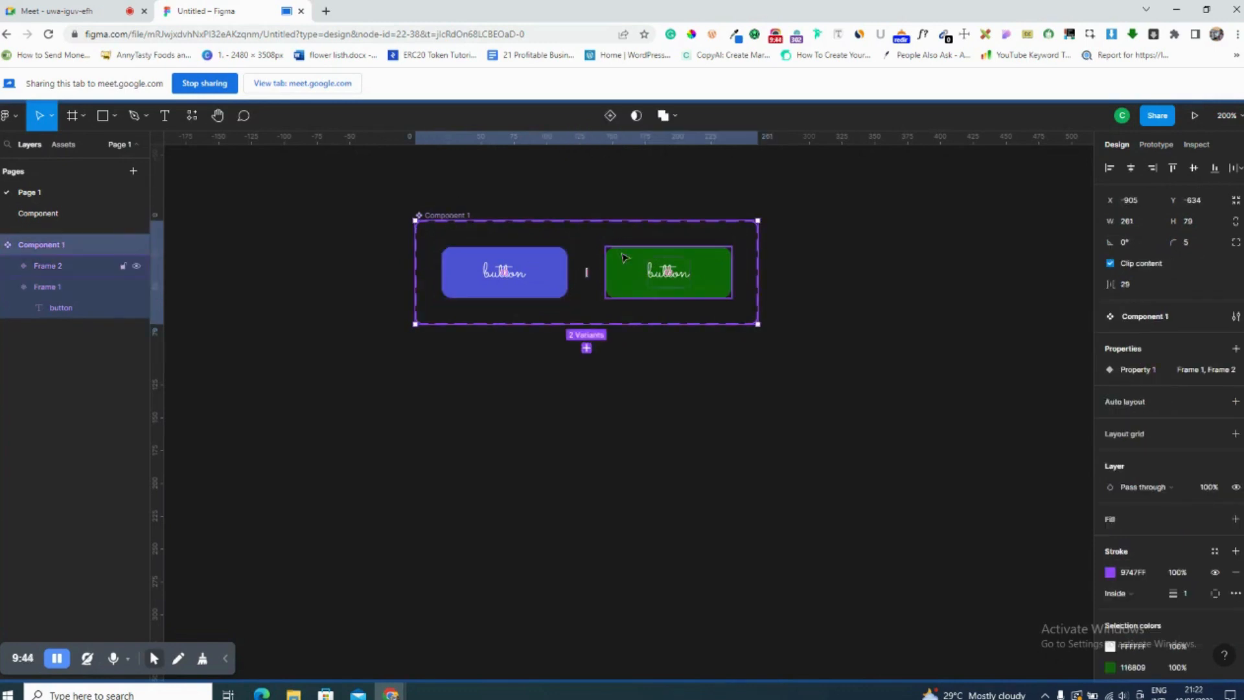
left_click(516, 280)
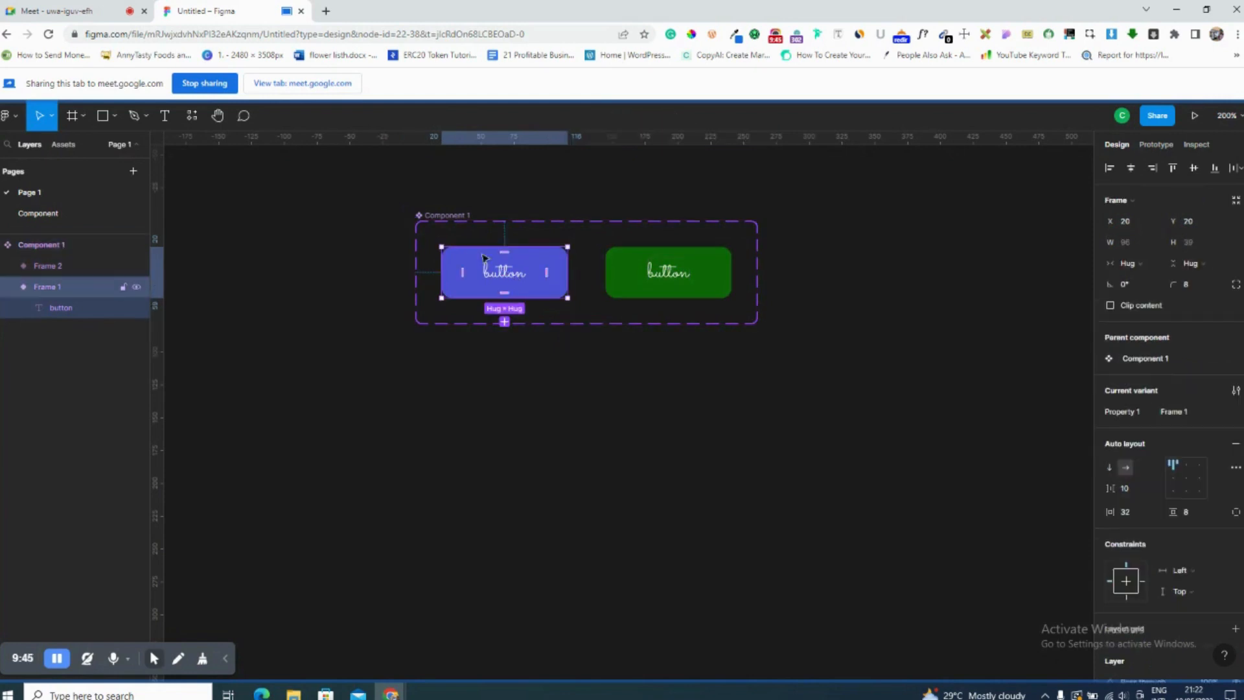
Extend the component set downward to a height of about 228 and duplicate both button variants into a second row beneath the originals.
left_click(456, 219)
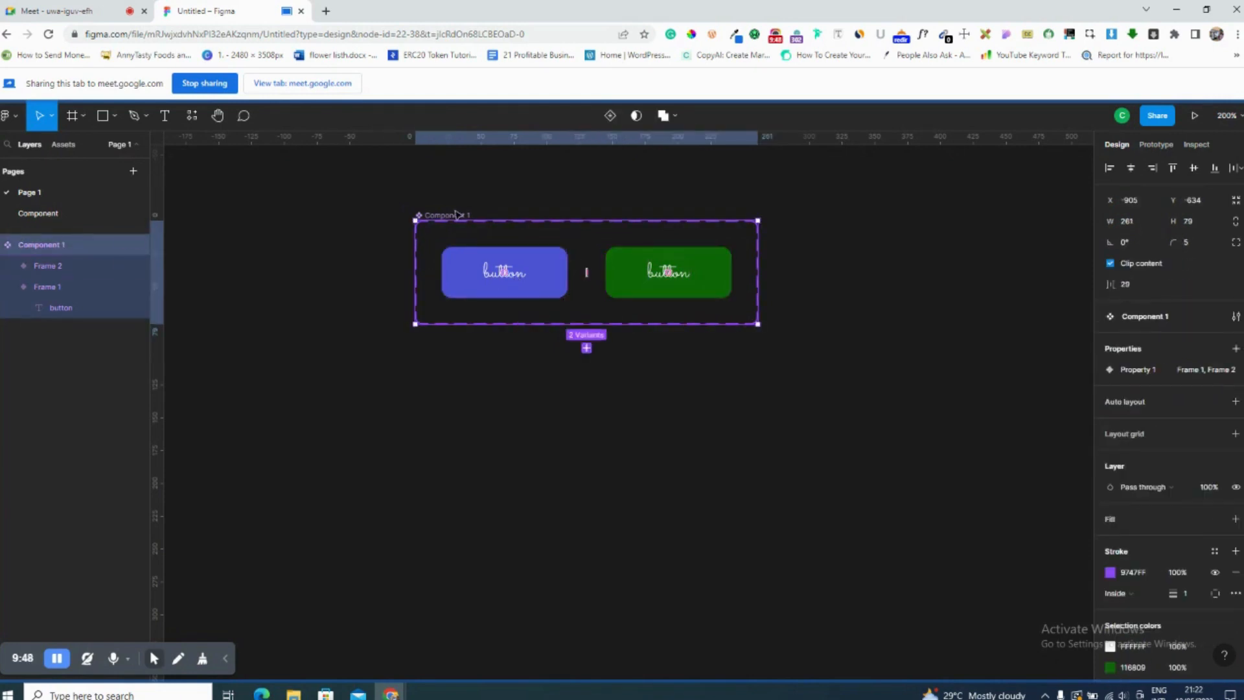
left_click_drag(758, 324, 758, 519)
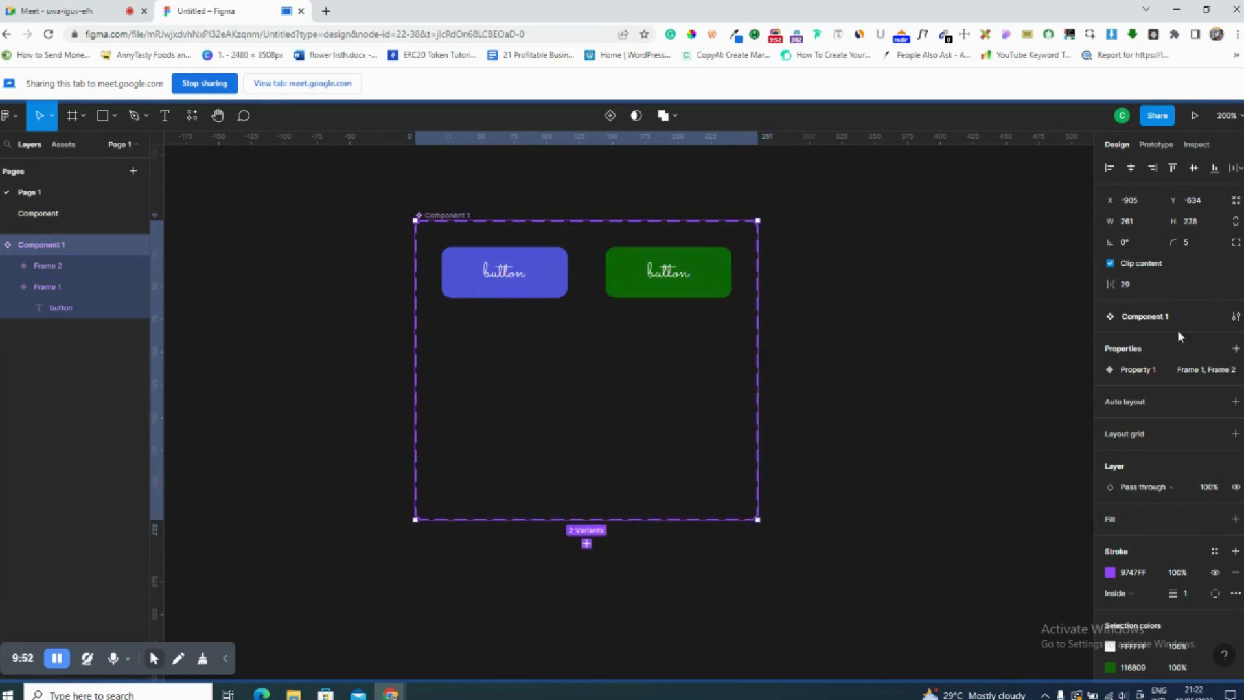
left_click(1233, 351)
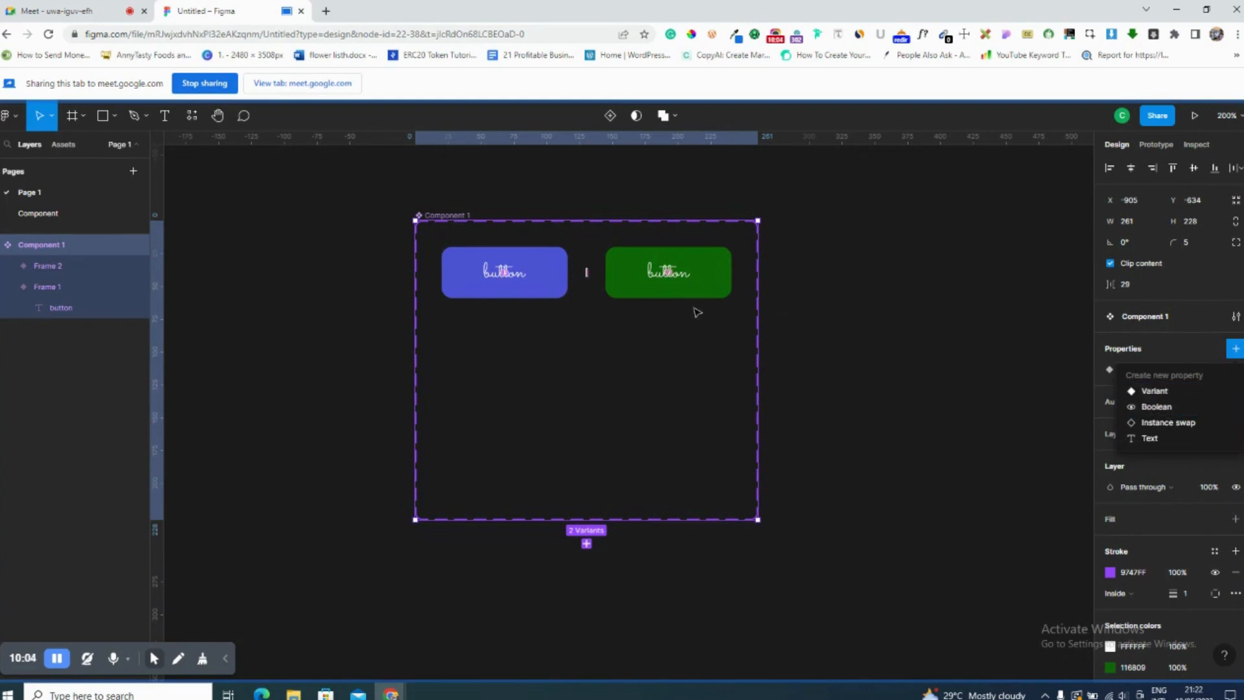
left_click(555, 283)
left_click(557, 283)
left_click(632, 292, "shift")
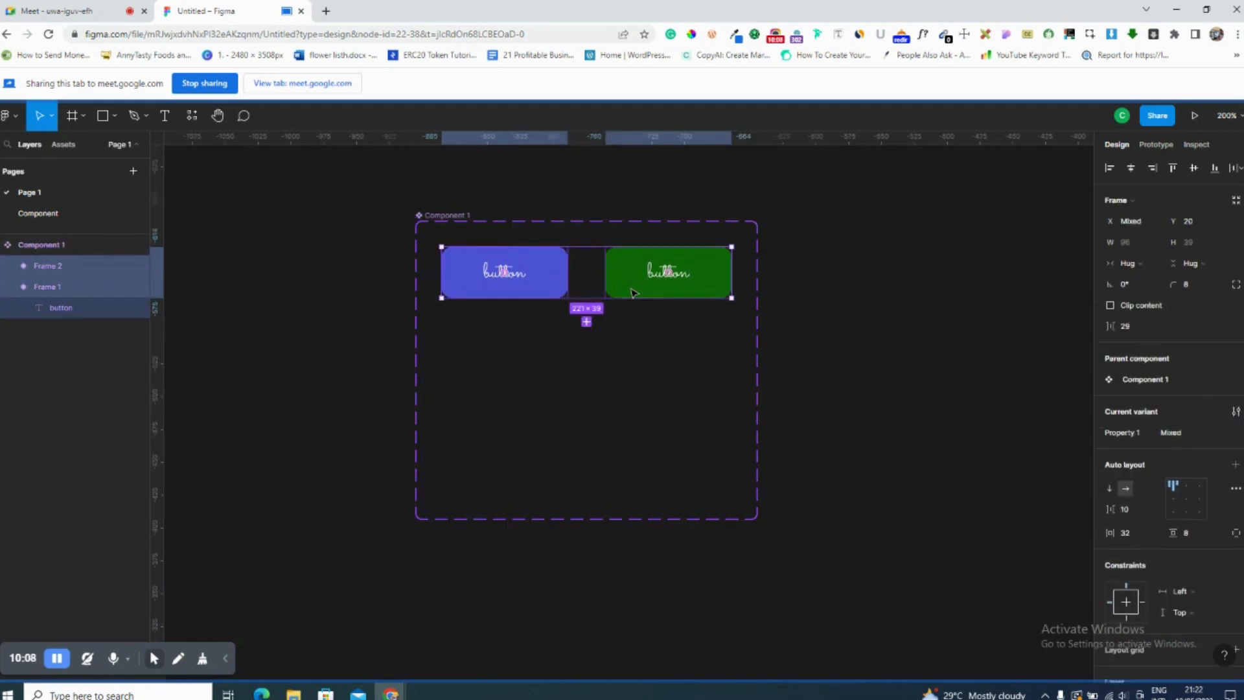
left_click_drag(632, 291, 634, 351)
Examine the property types that can be created for the component set.
left_click(462, 219)
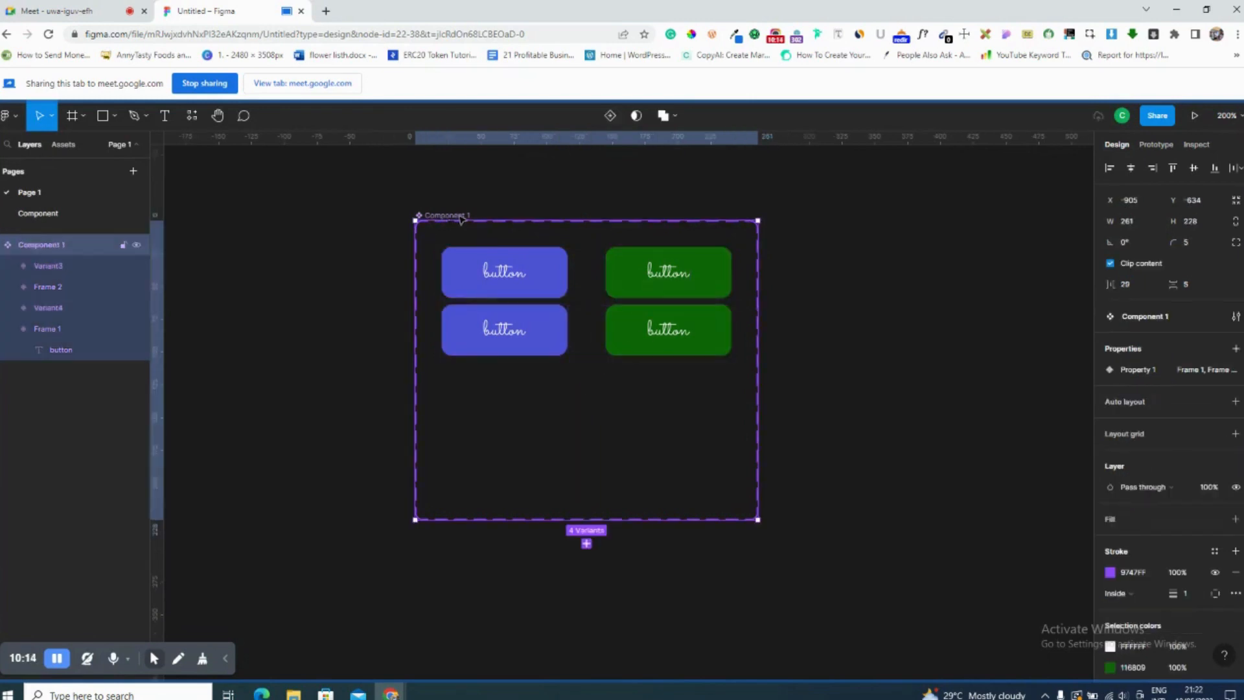
left_click(1236, 350)
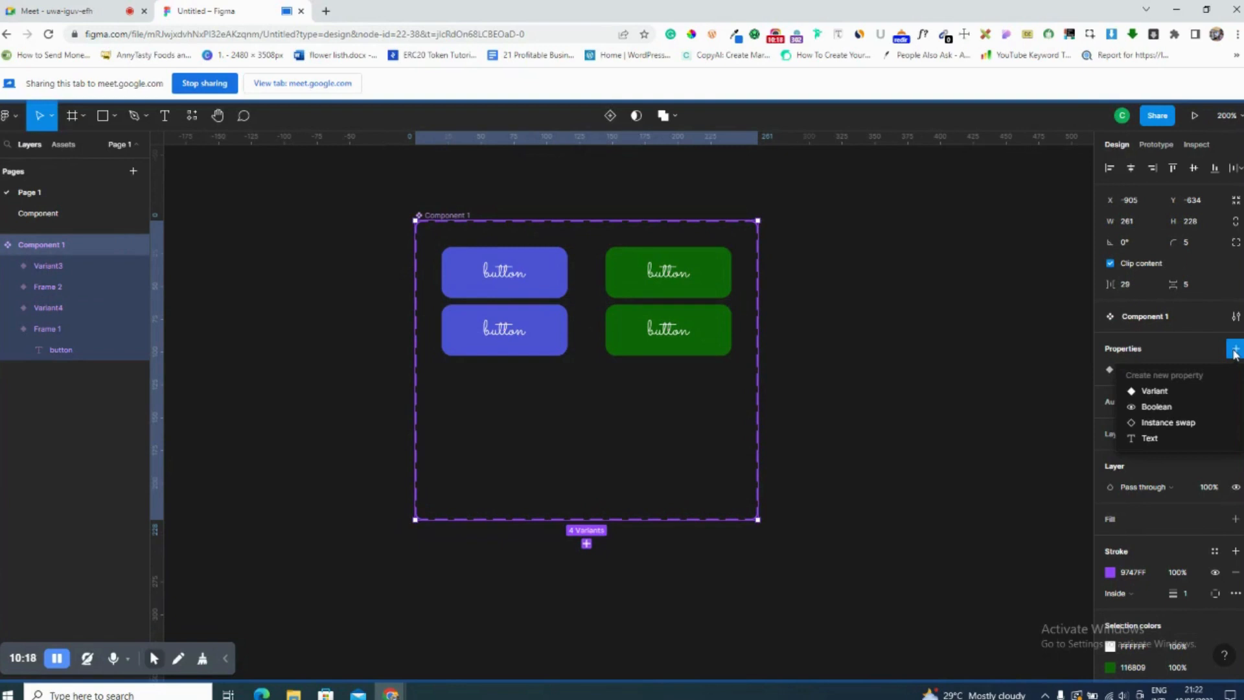
left_click(1236, 349)
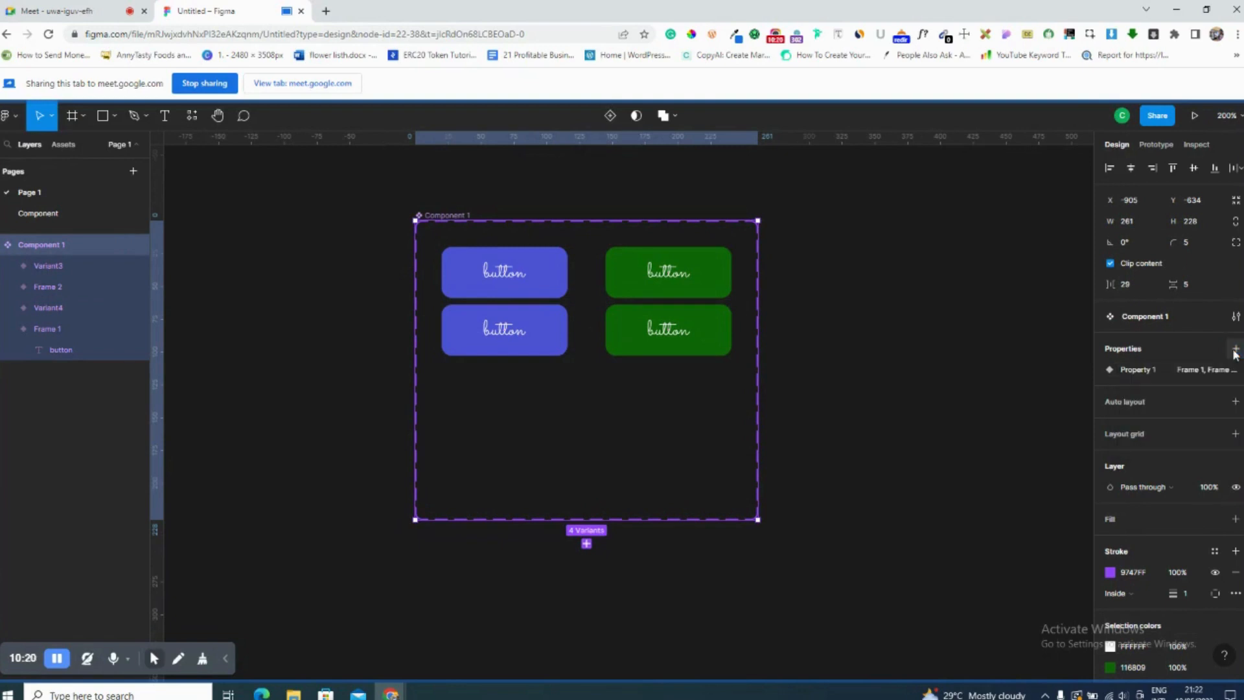
left_click(512, 330)
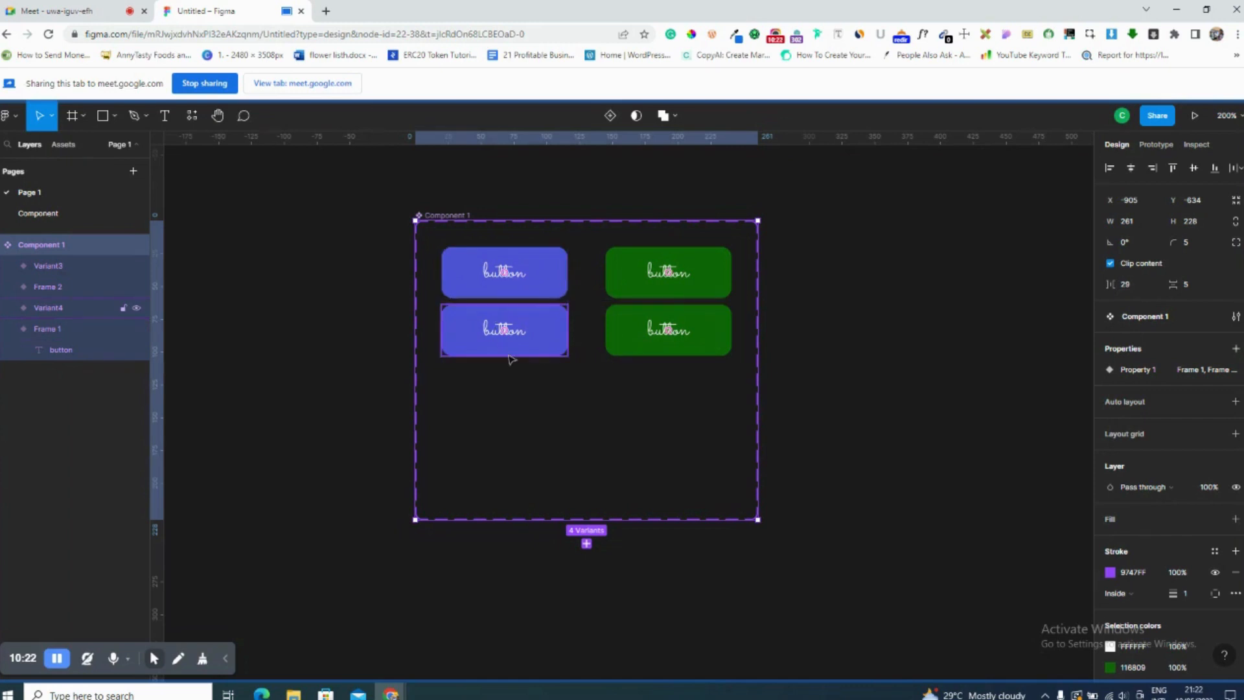
Move the second row of blue and green button variants down to Y 74 inside the component set.
left_click(704, 329, "shift")
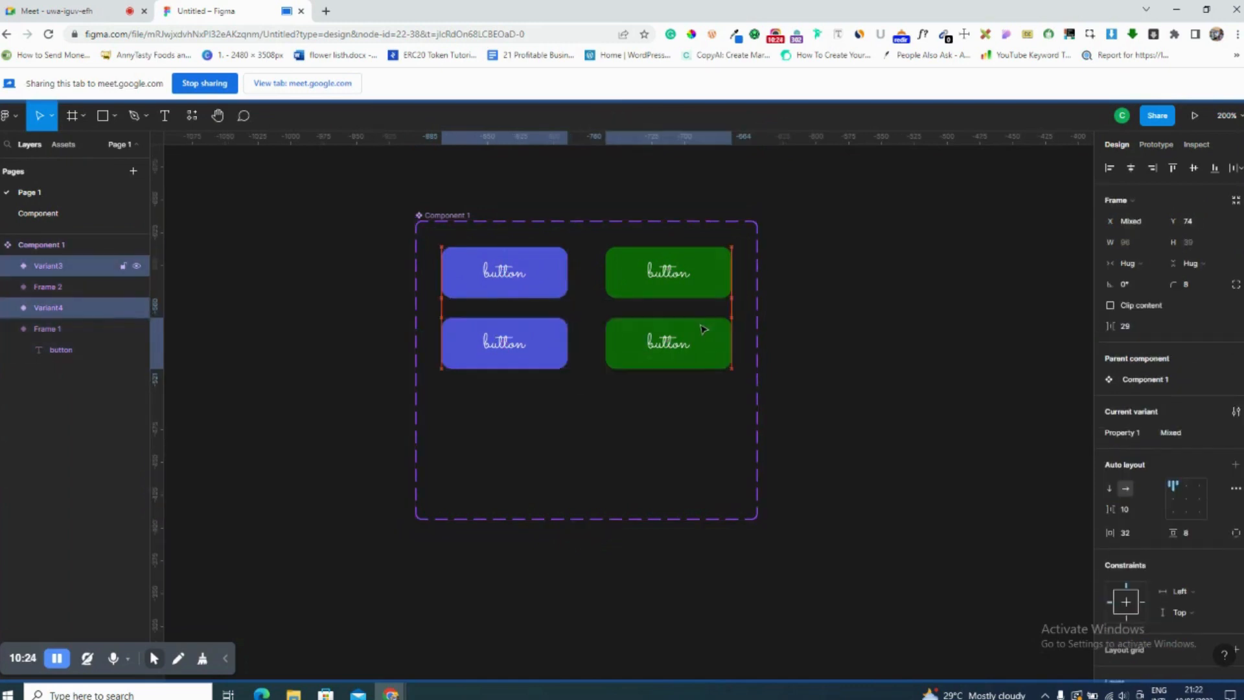
left_click(606, 340, "shift")
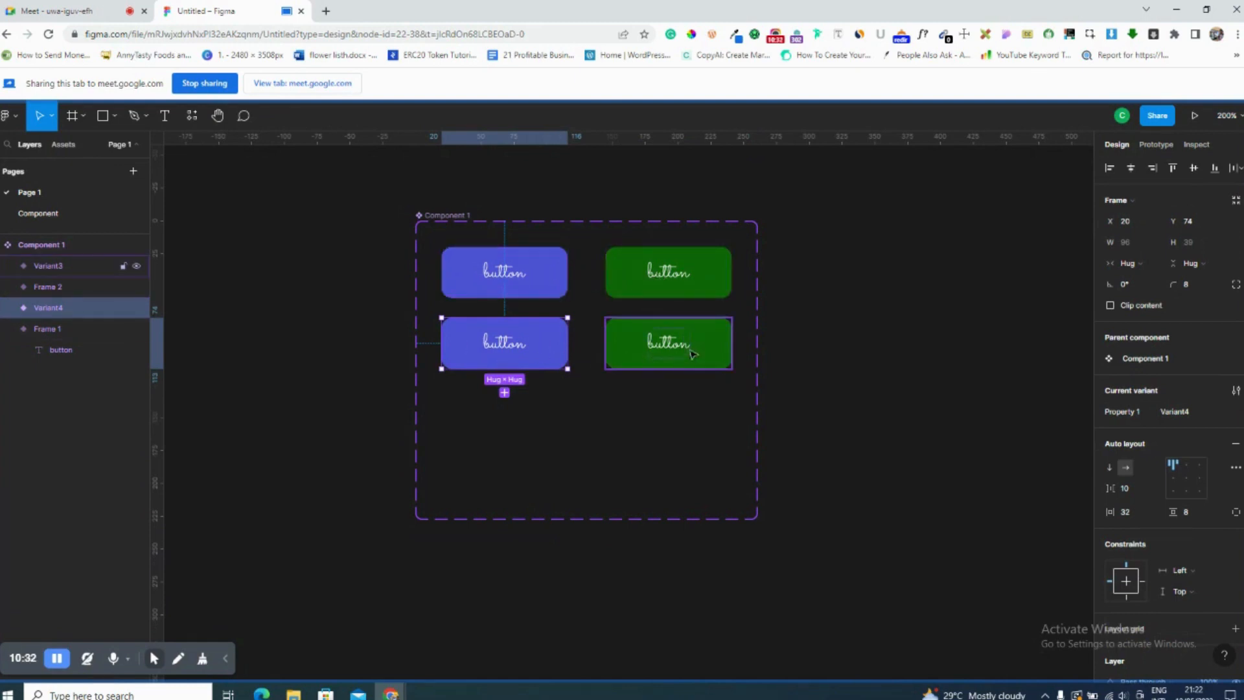
Darken the lower blue button variant's fill to 393D99.
scroll(1187, 469, "down", 2)
scroll(1187, 472, "down", 2)
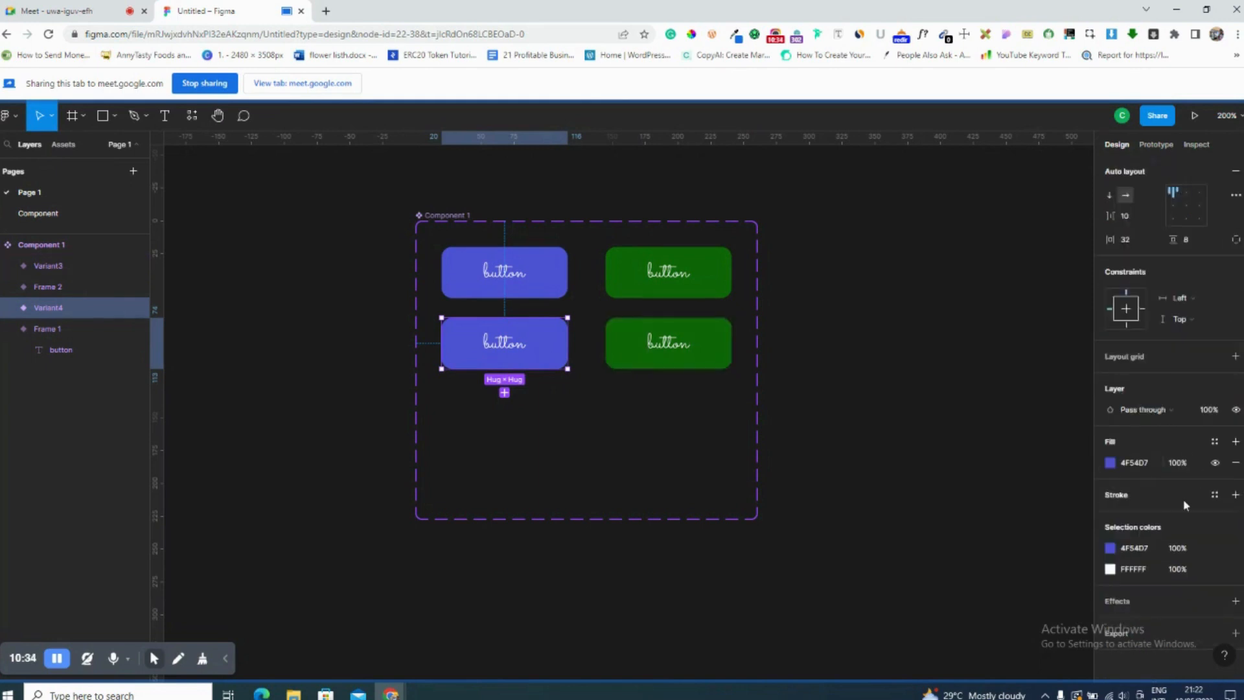
left_click(1111, 459)
left_click(1023, 432)
mouse_move(1086, 441)
left_mouse_down()
mouse_move(1041, 383)
mouse_move(1036, 416)
left_mouse_up()
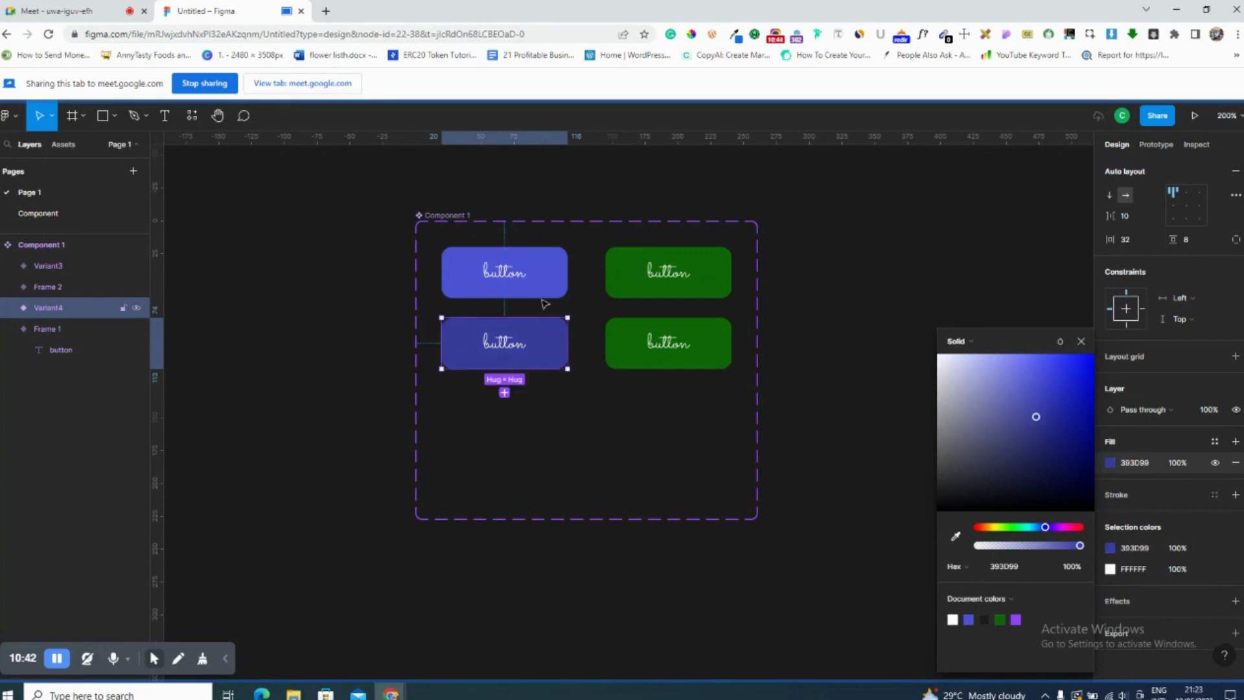
Switch to the Google Meet call, admit the waiting participant, and return to the Figma file.
left_click(57, 10)
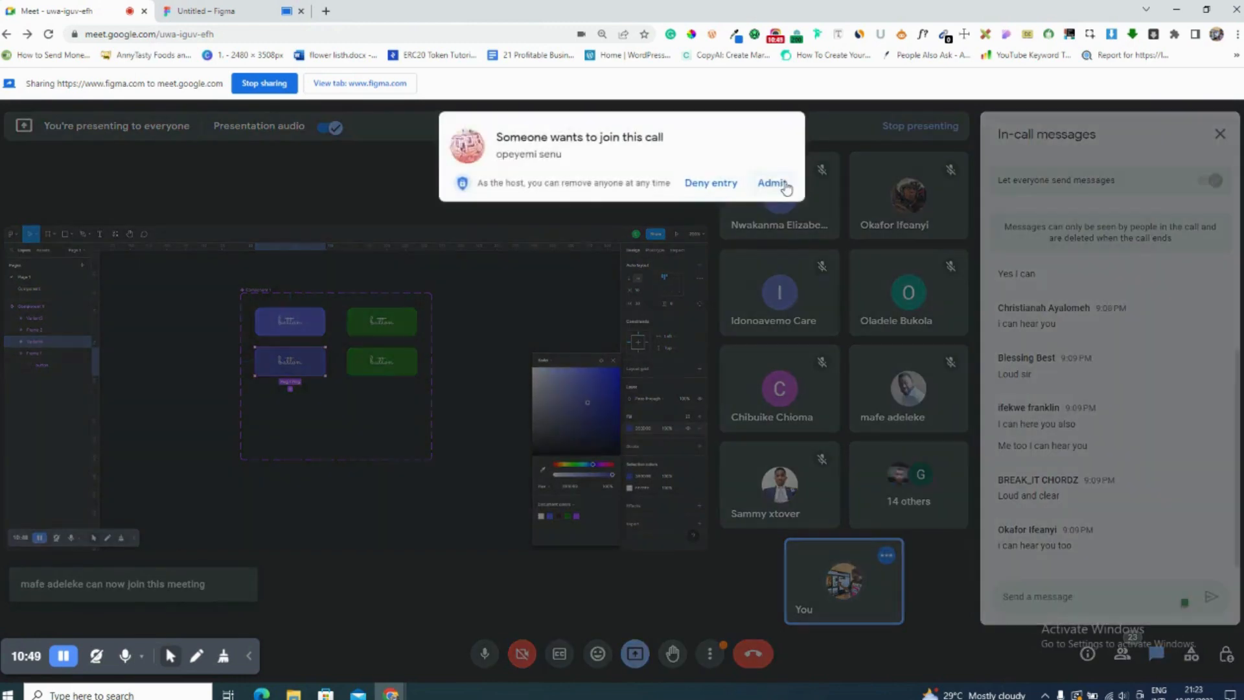
left_click(783, 185)
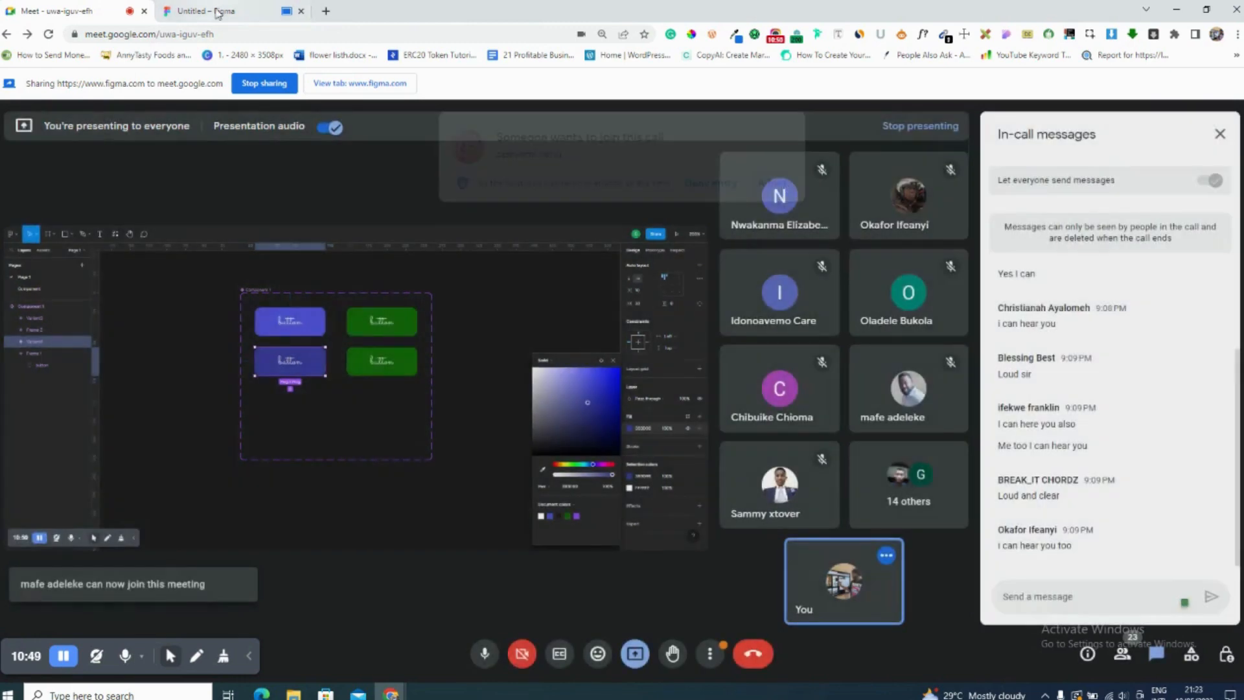
left_click(208, 10)
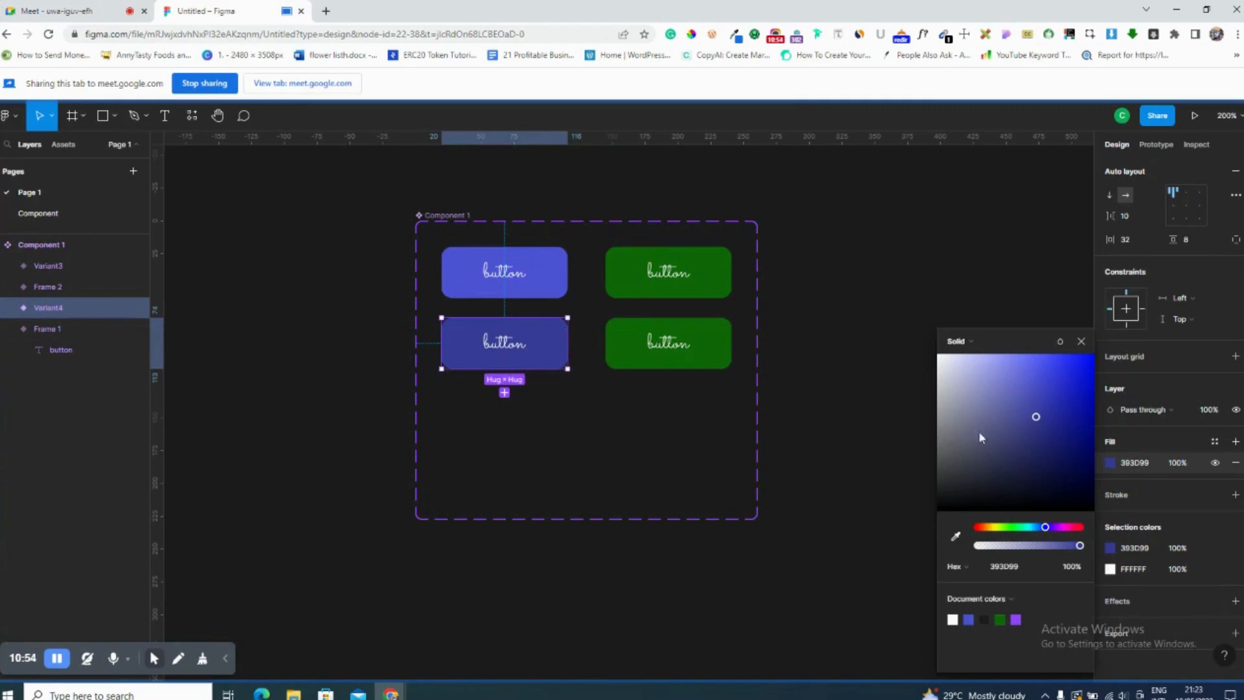
Set the lower blue variant's fill to 4F54D7 at 50% opacity.
left_click(1051, 428)
left_click(1178, 463)
type("50")
key("Return")
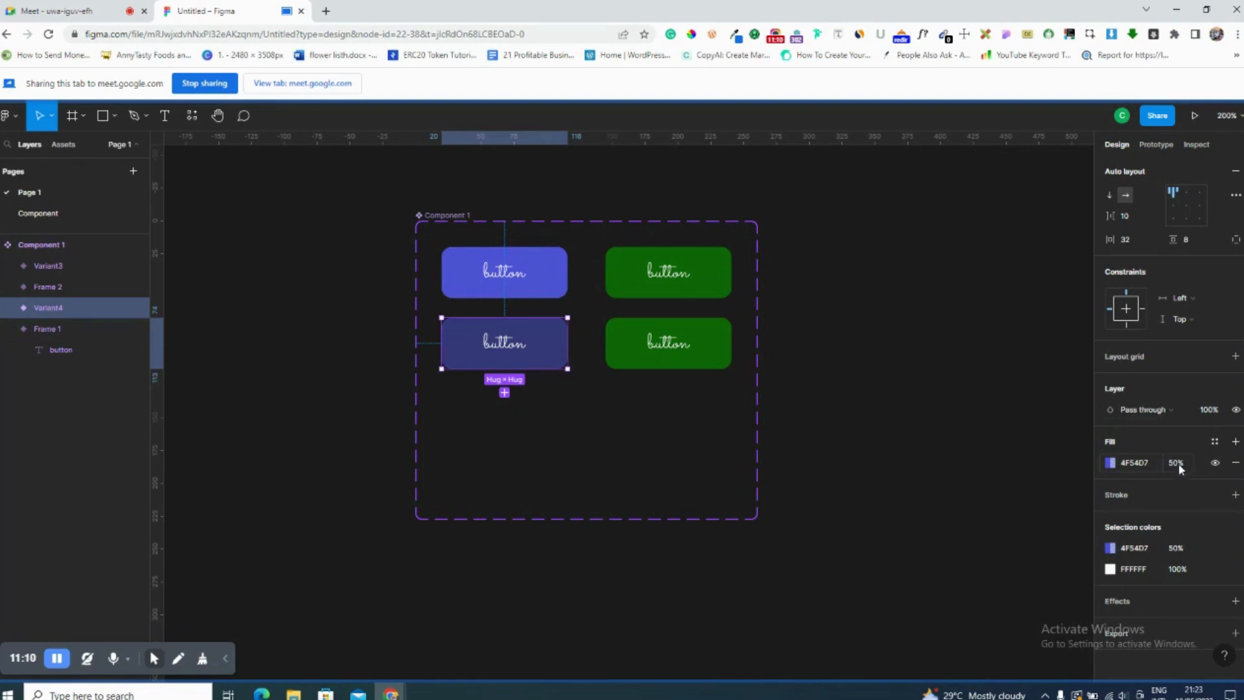
Set the lower green variant's fill opacity to 50% and deselect it.
left_click(645, 367)
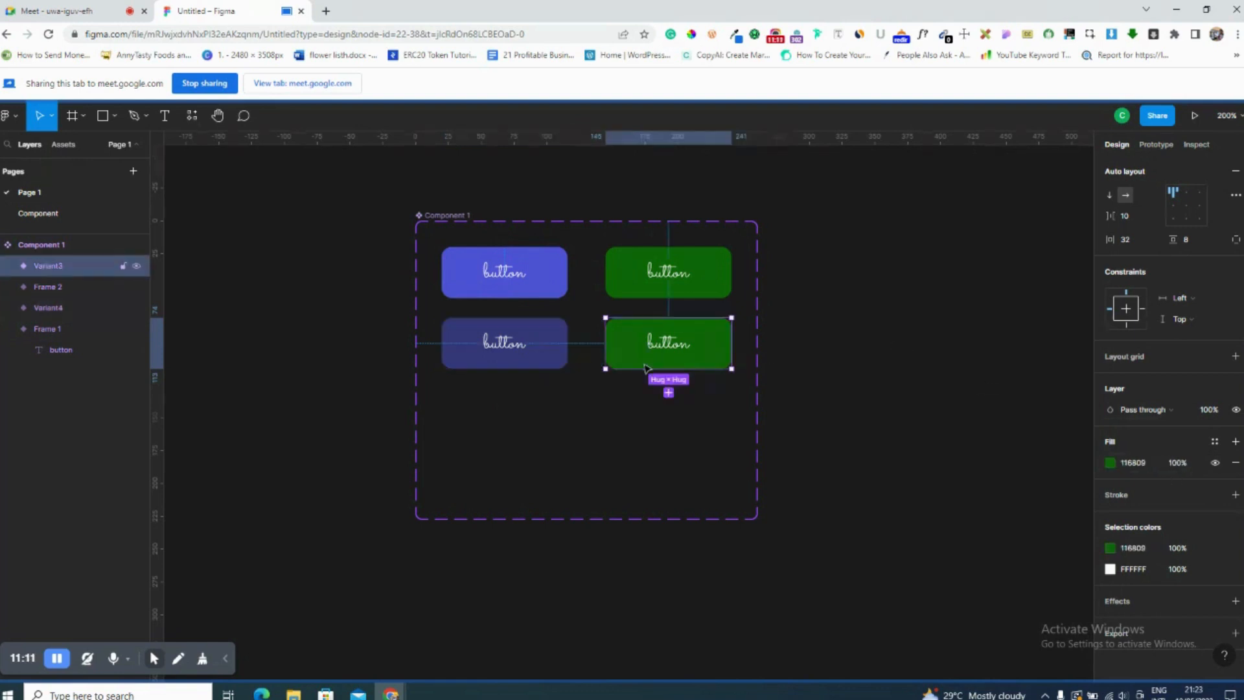
left_click(1195, 463)
left_click(1187, 465)
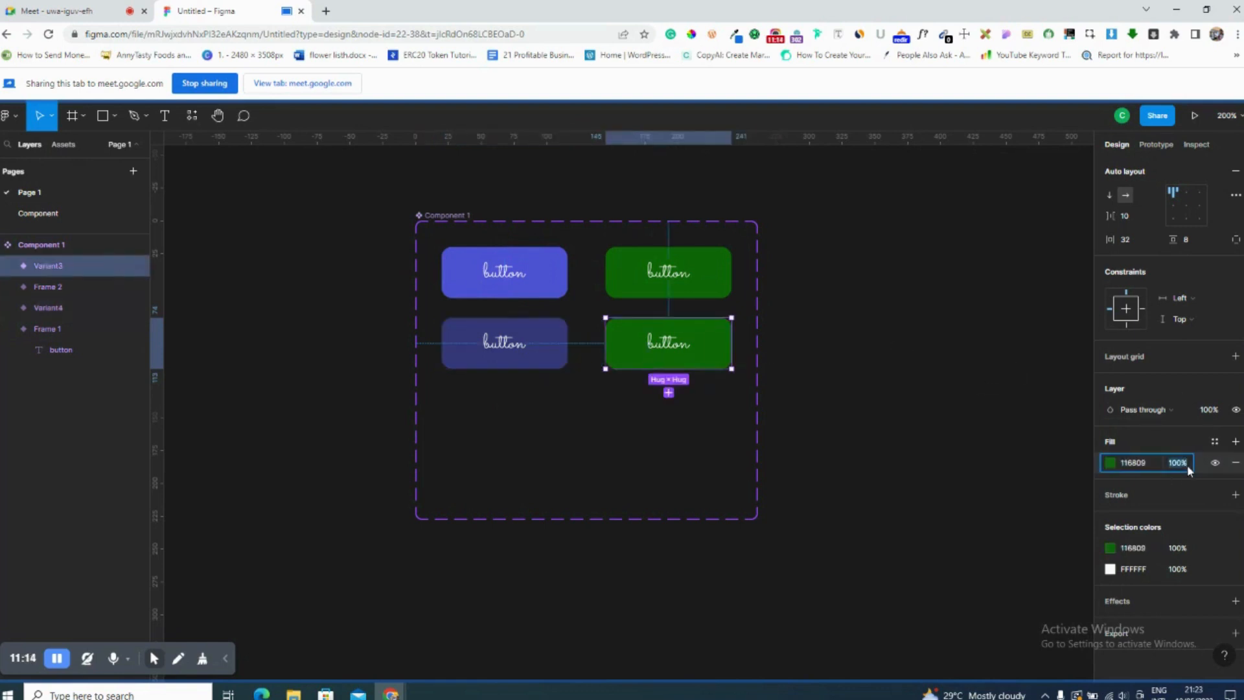
type("50")
key("Return")
left_click(742, 449)
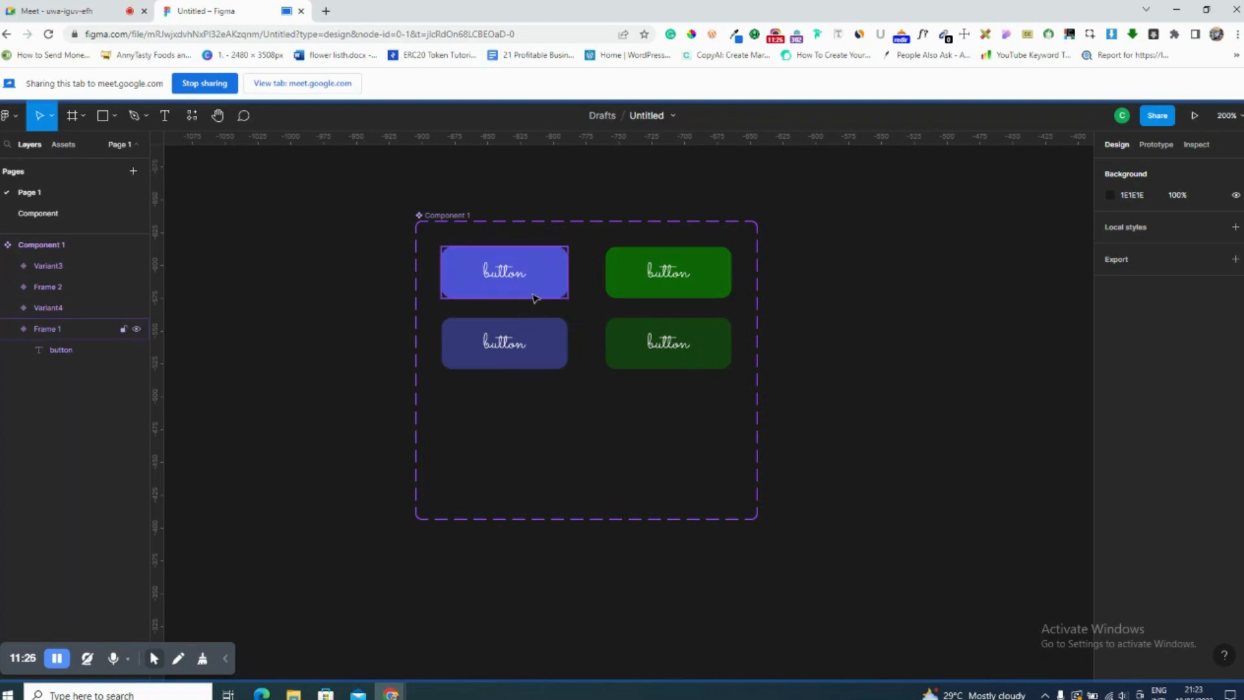
Check the variants' Property 1 values and set the upper blue button's value to Primary.
left_click(536, 339)
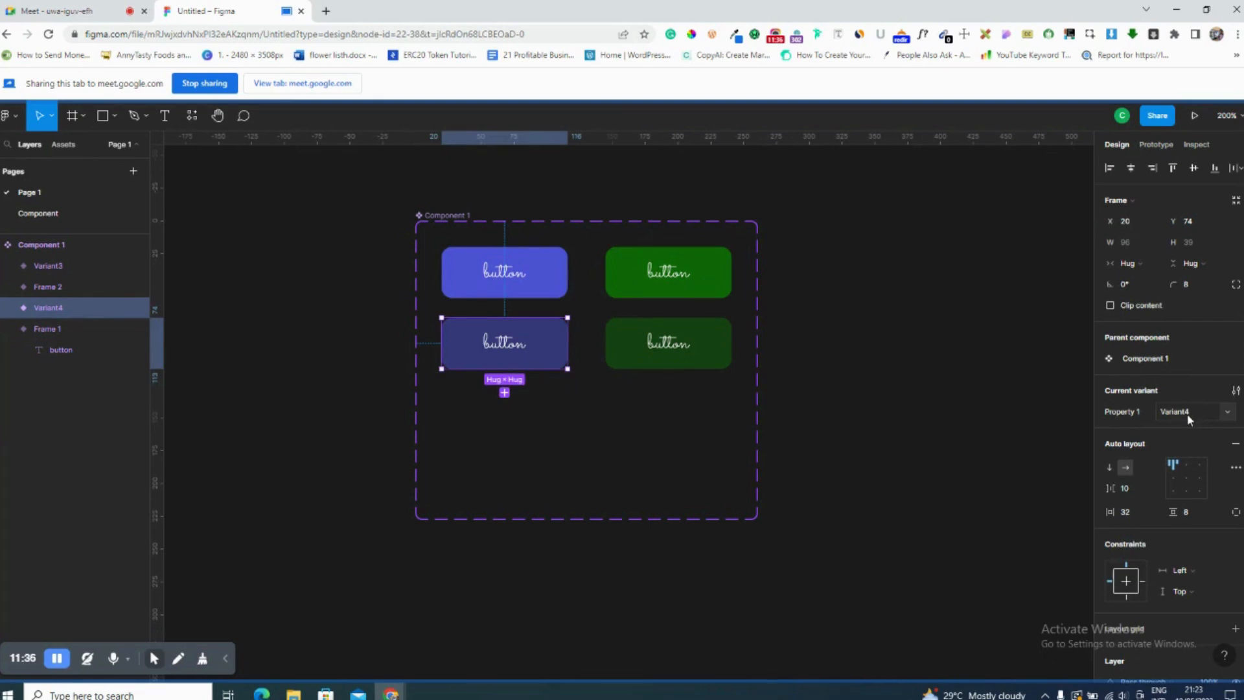
left_click(650, 346)
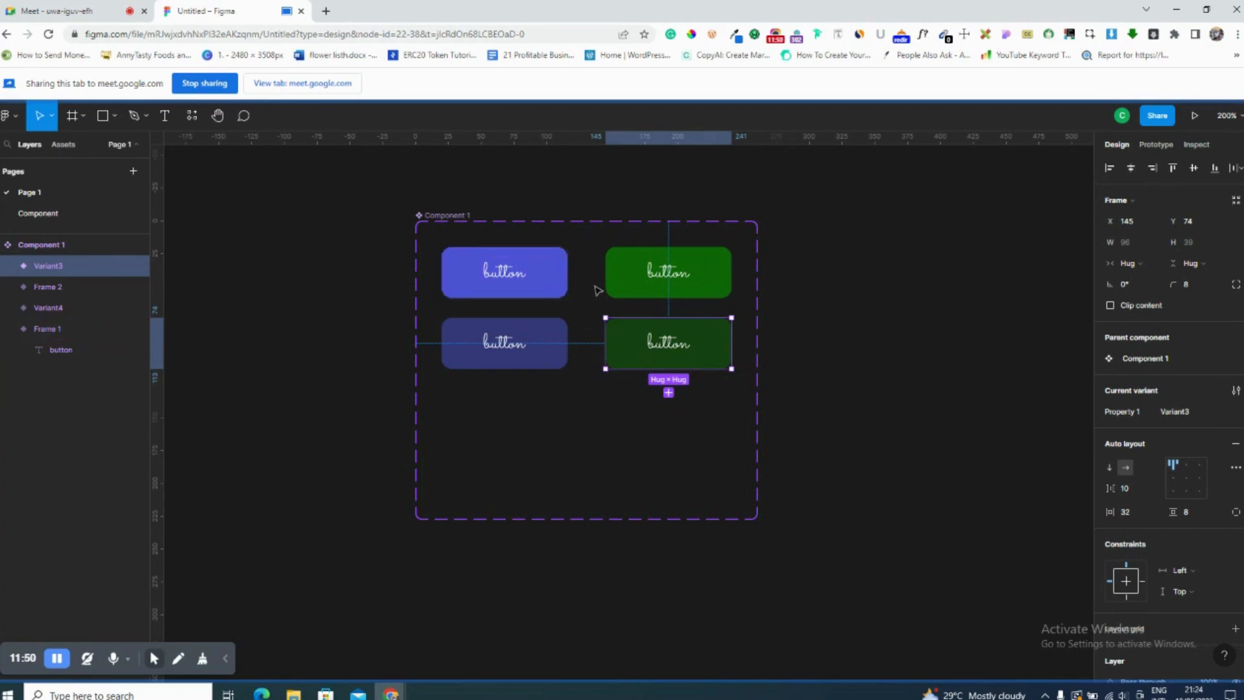
left_click(537, 288)
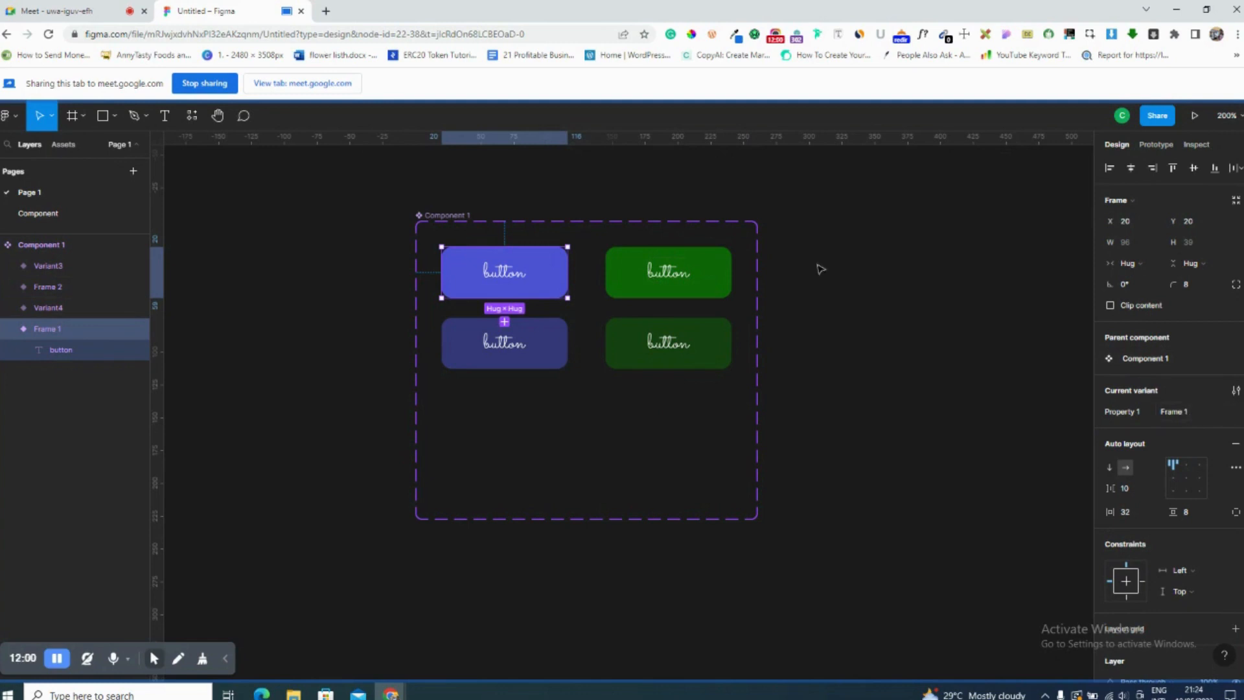
left_click(710, 280)
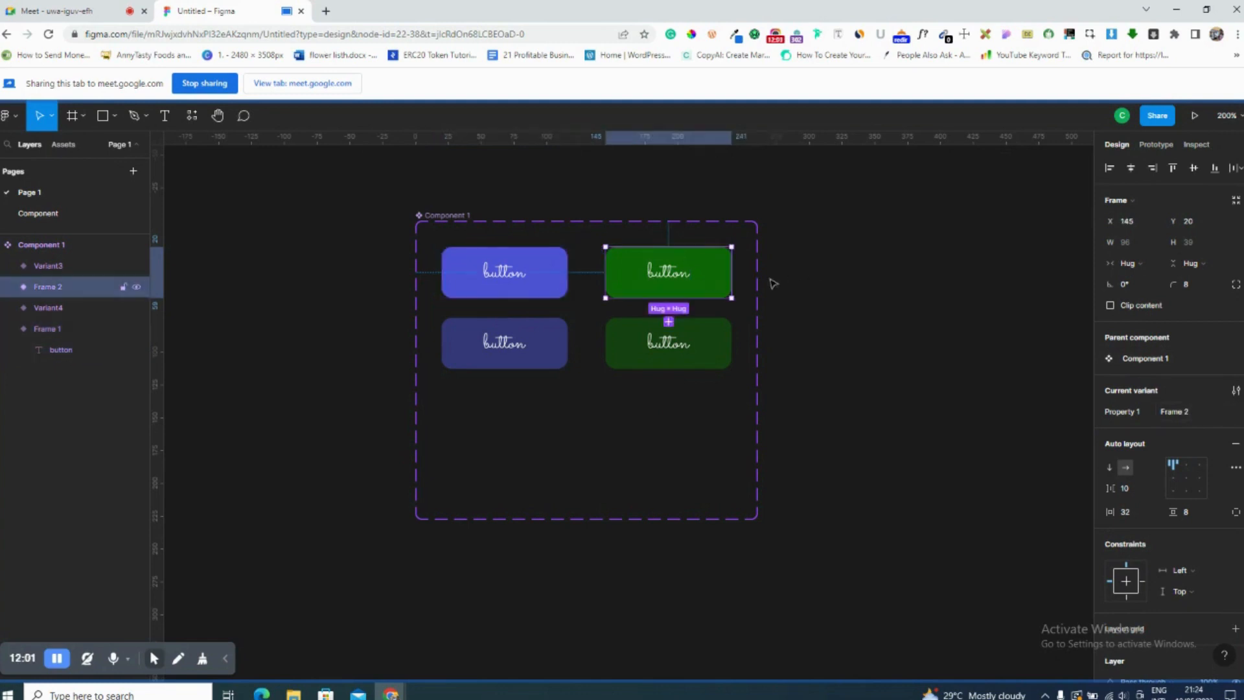
left_click(562, 293)
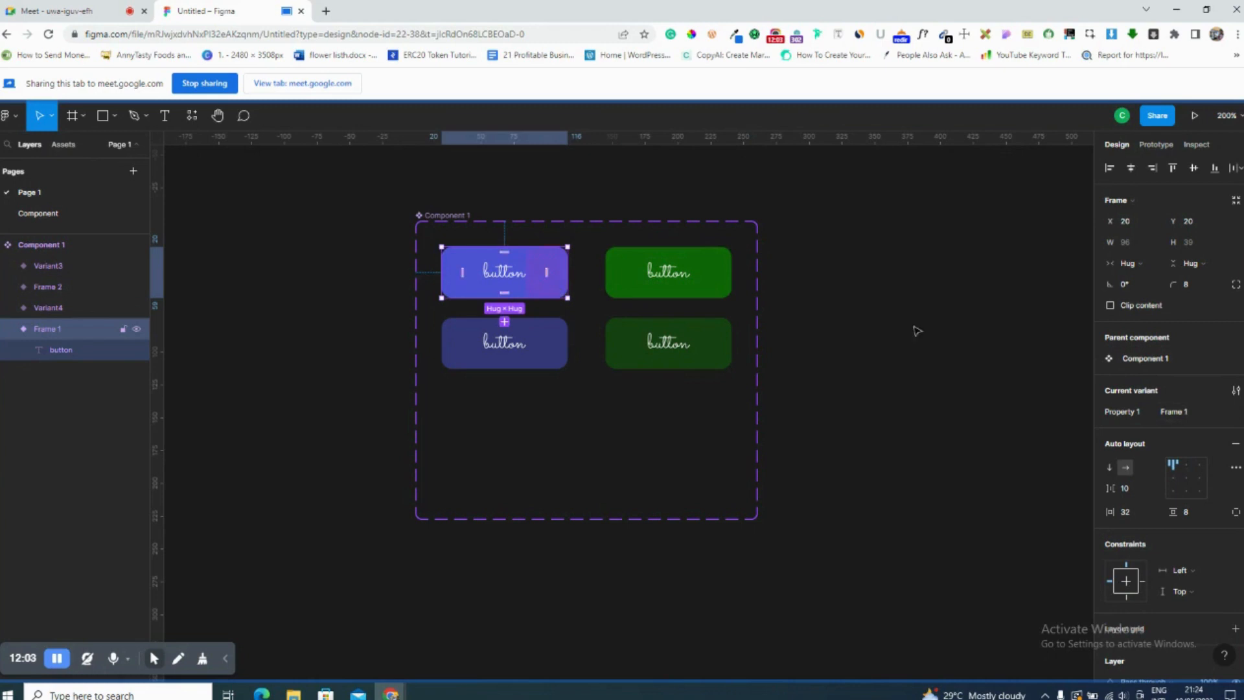
left_click(1191, 412)
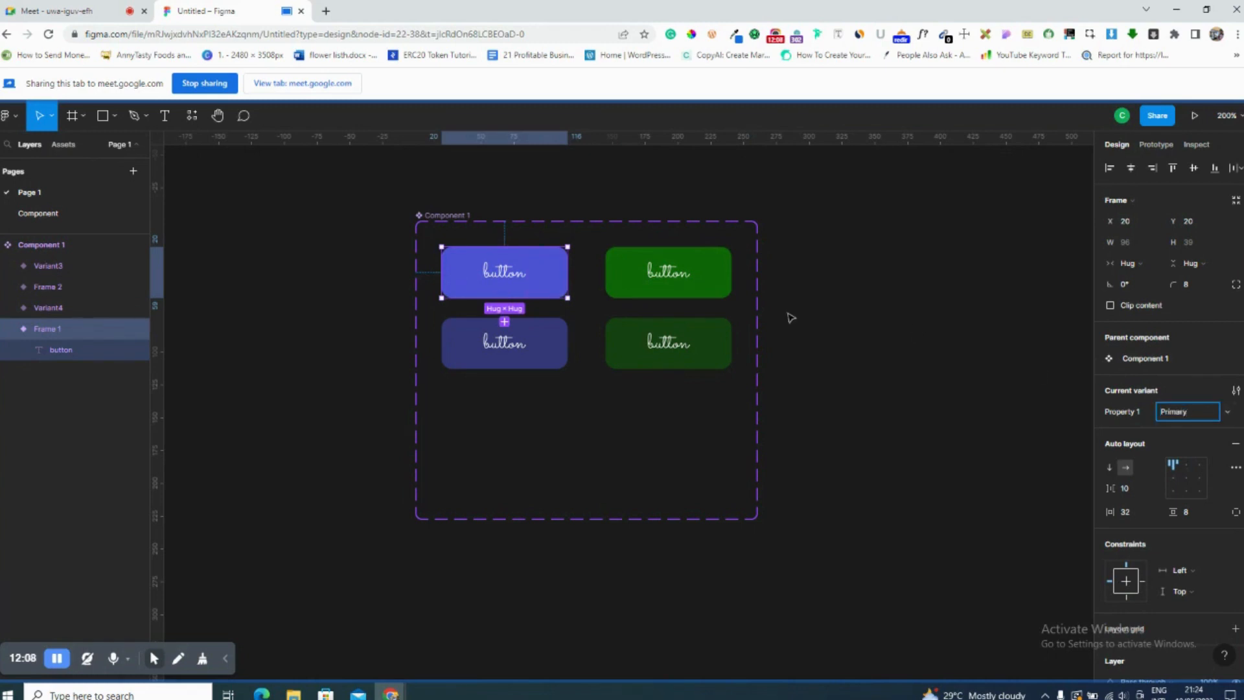
Set the upper green button's Property 1 value to Secondary.
left_click(668, 272)
left_click(1191, 412)
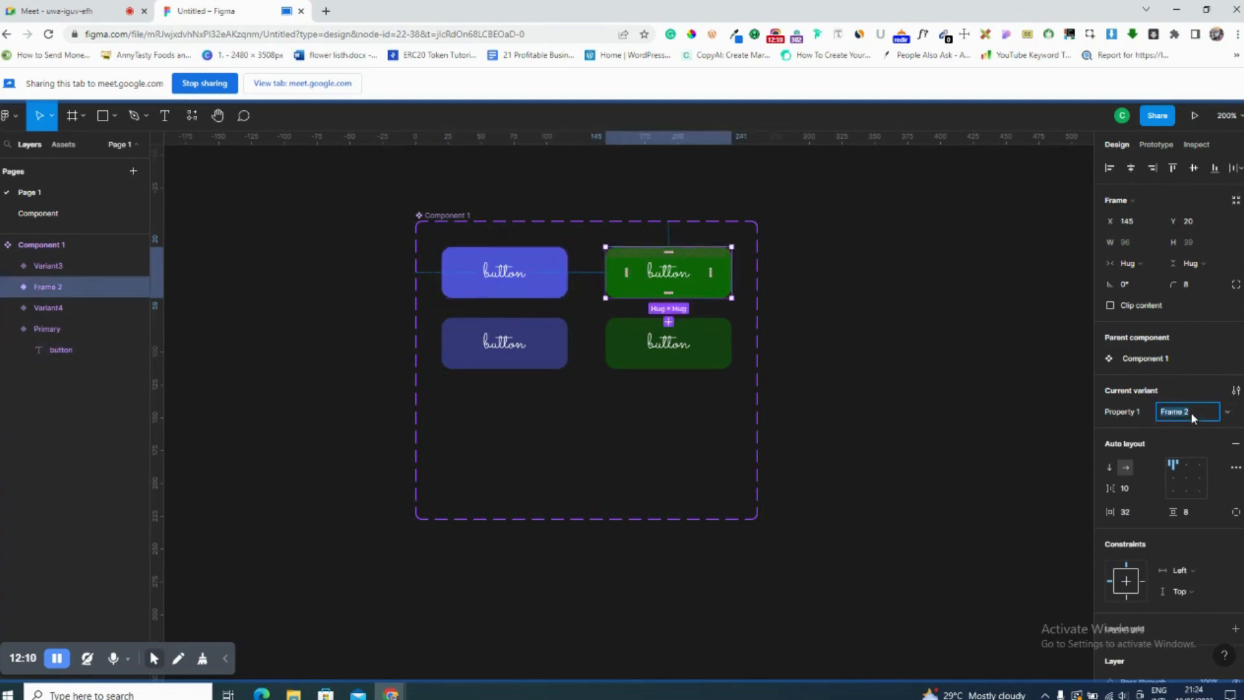
type("Secondary")
key("Return")
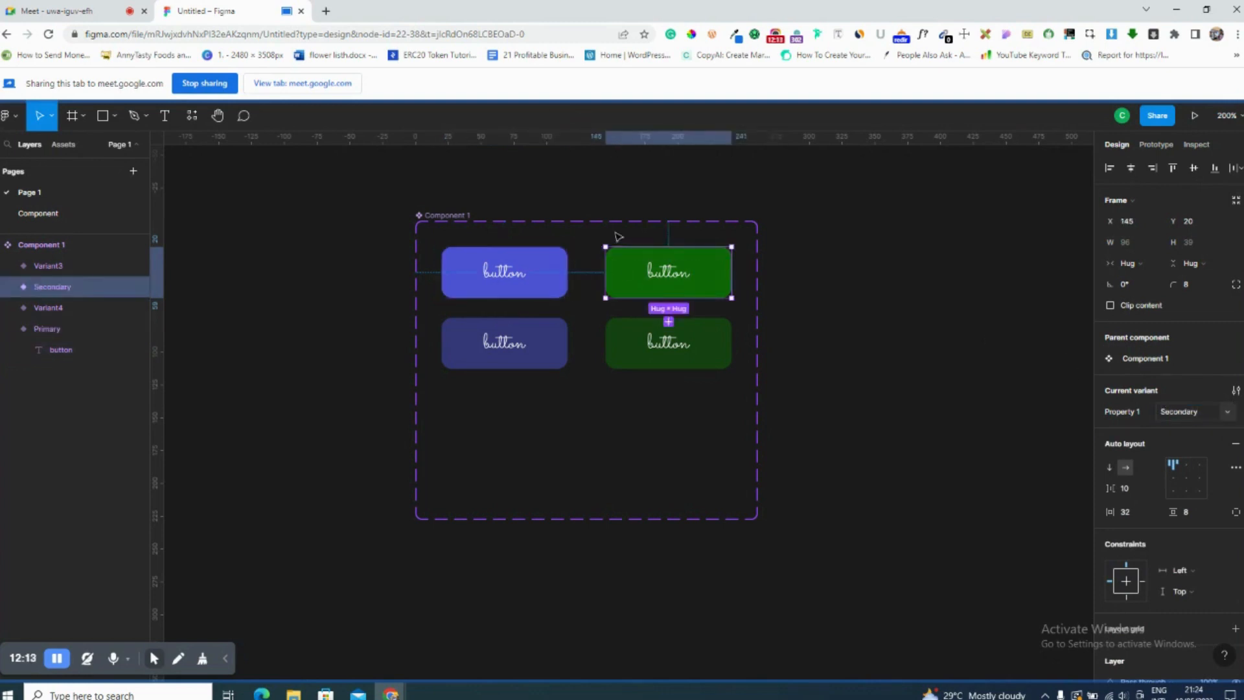
Rename the variant property Property 1 to Type with both upper buttons selected.
left_click(546, 274, "shift")
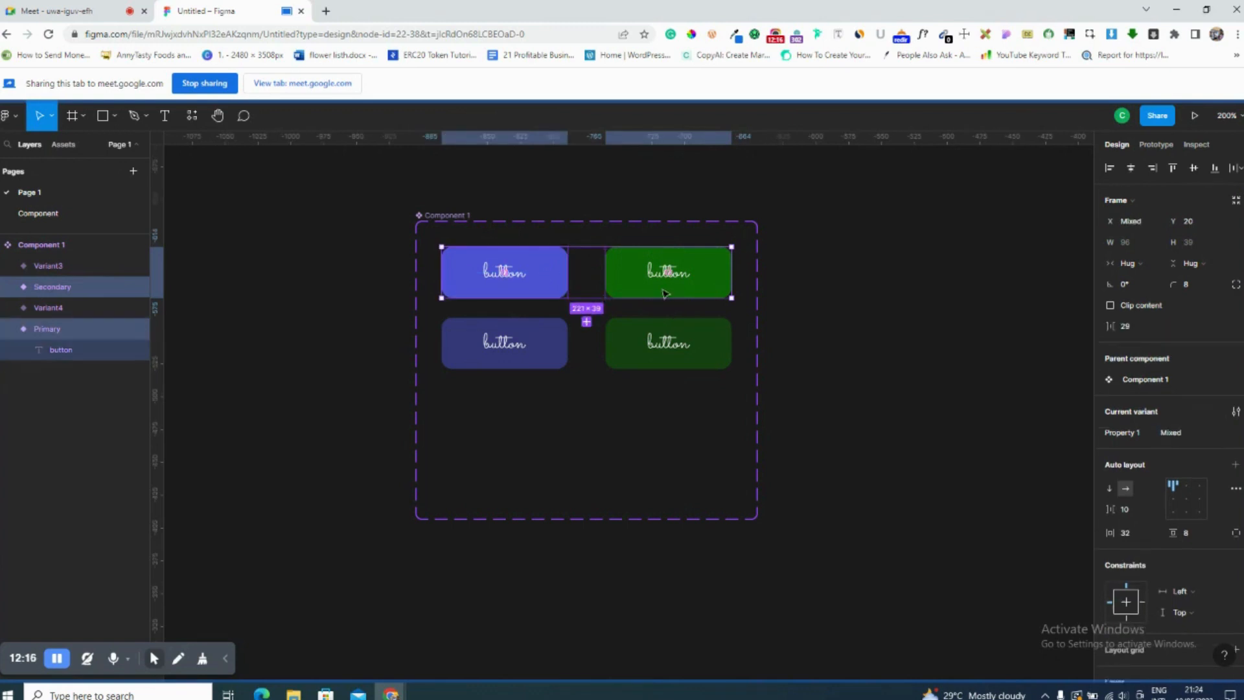
left_click(1129, 435)
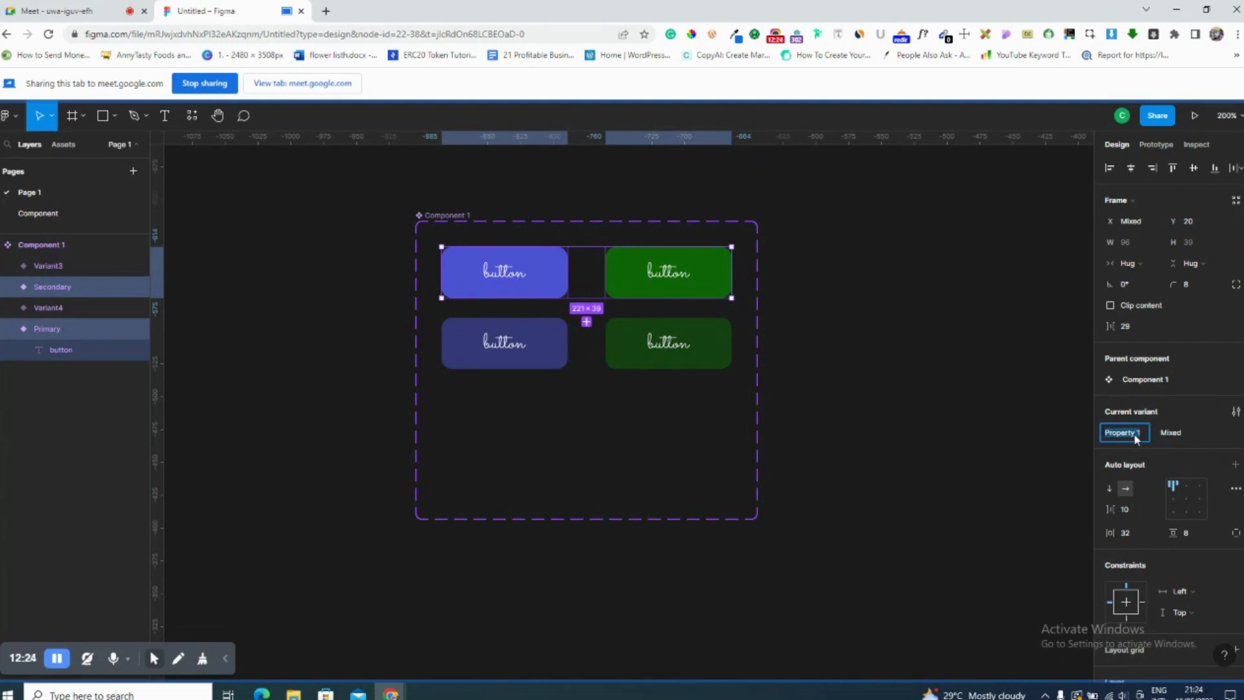
type("Type")
left_click(1050, 419)
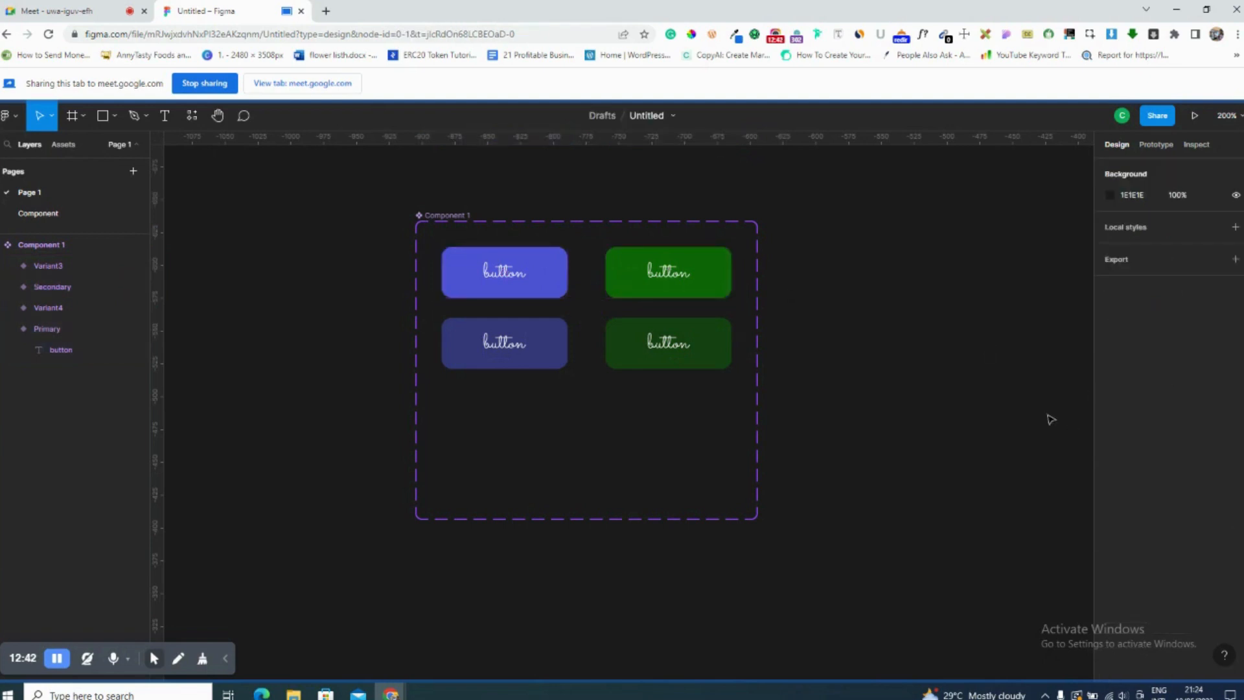
Place an instance of the local button component beside the component set and review its available Type options.
left_click(81, 145)
left_click_drag(65, 259, 907, 288)
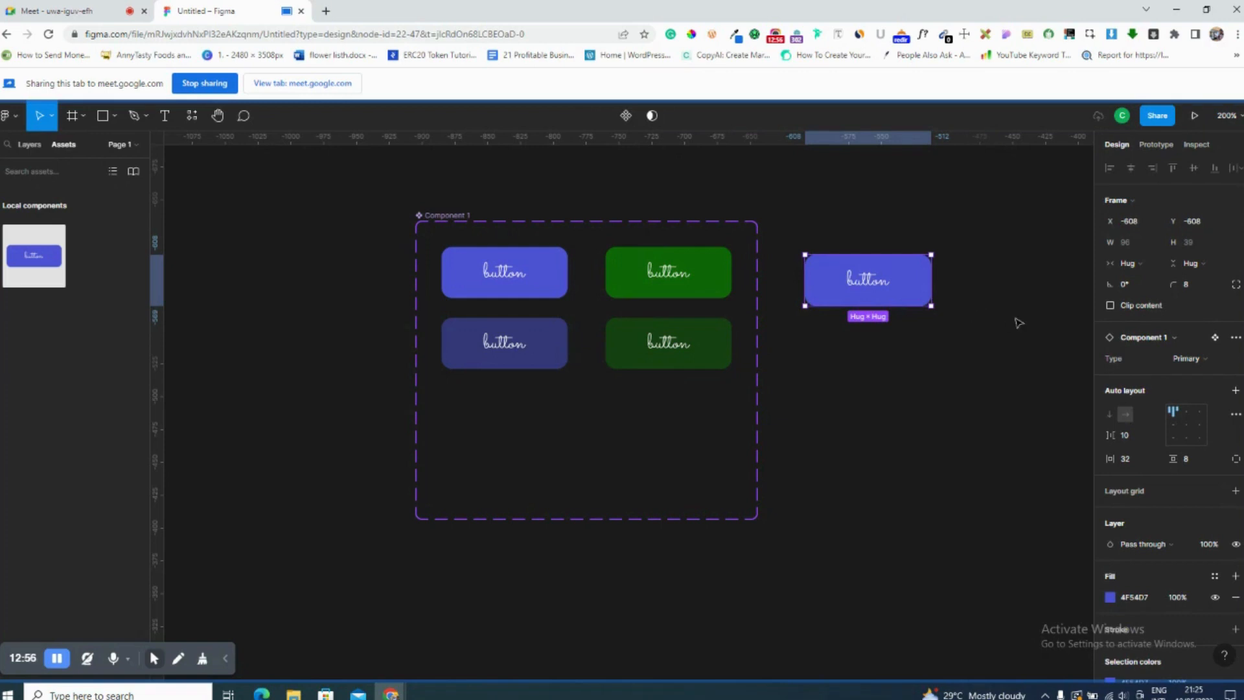
left_click(1195, 361)
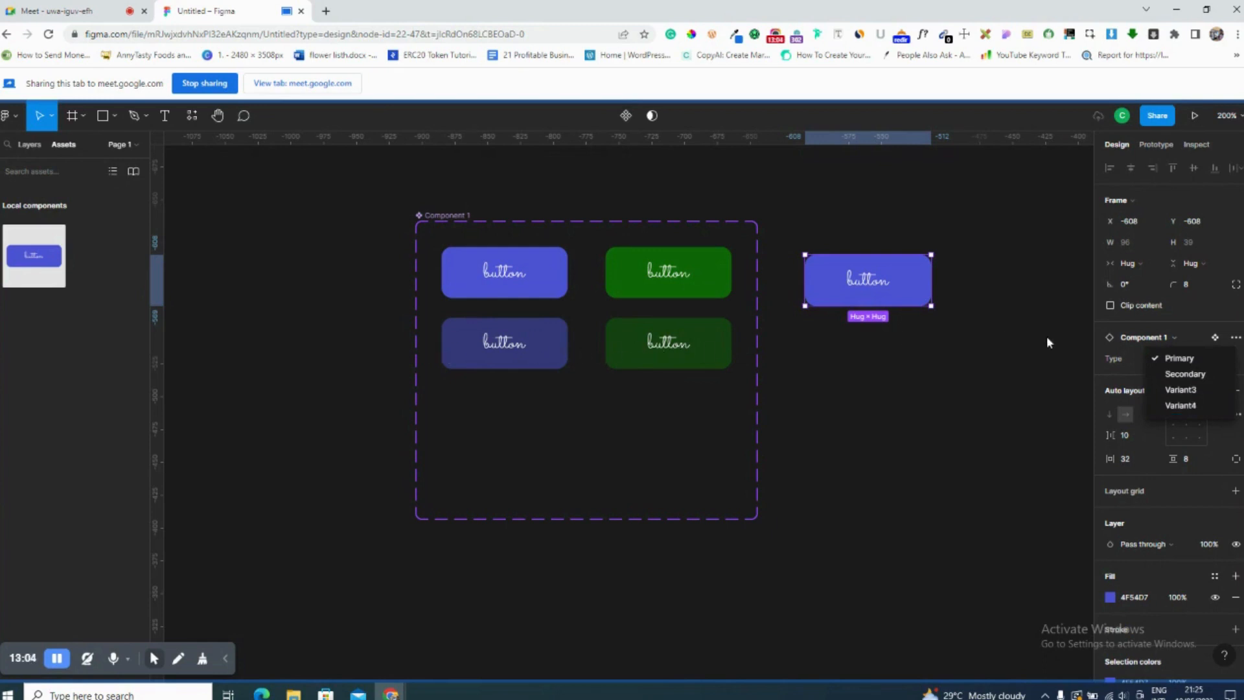
left_click(1001, 355)
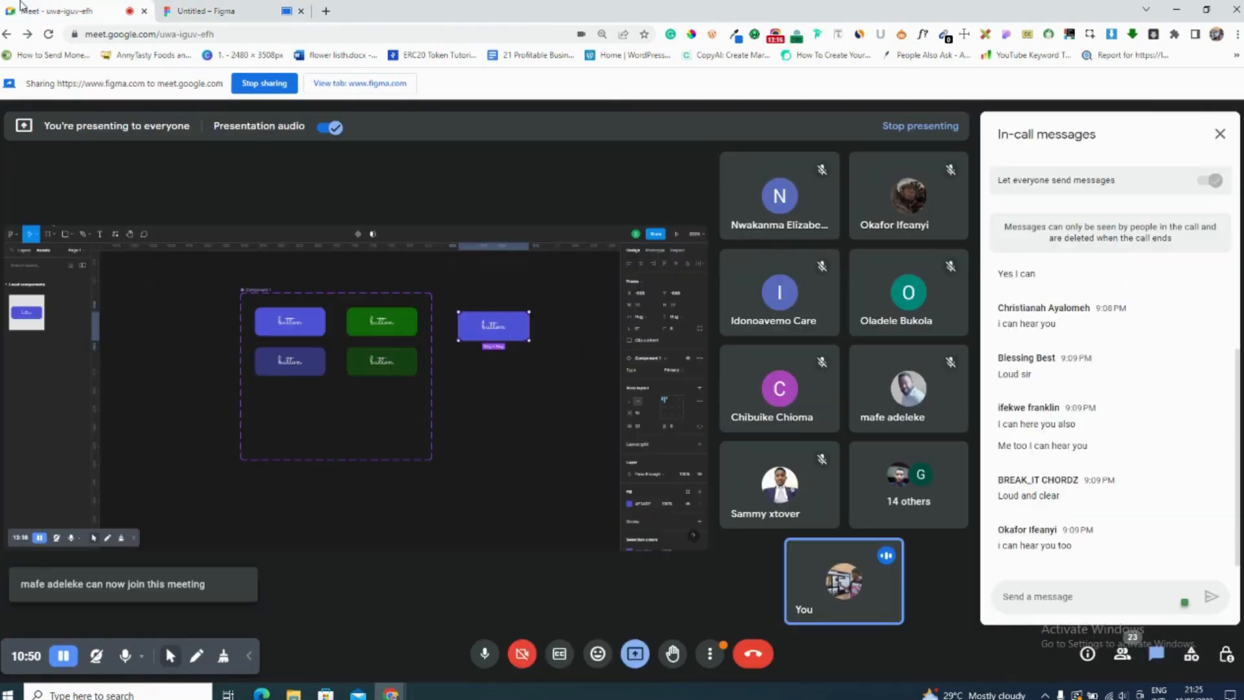
Let the next waiting person into the Google Meet call, read the class's chat replies, and go back to the Figma file.
left_click(52, 11)
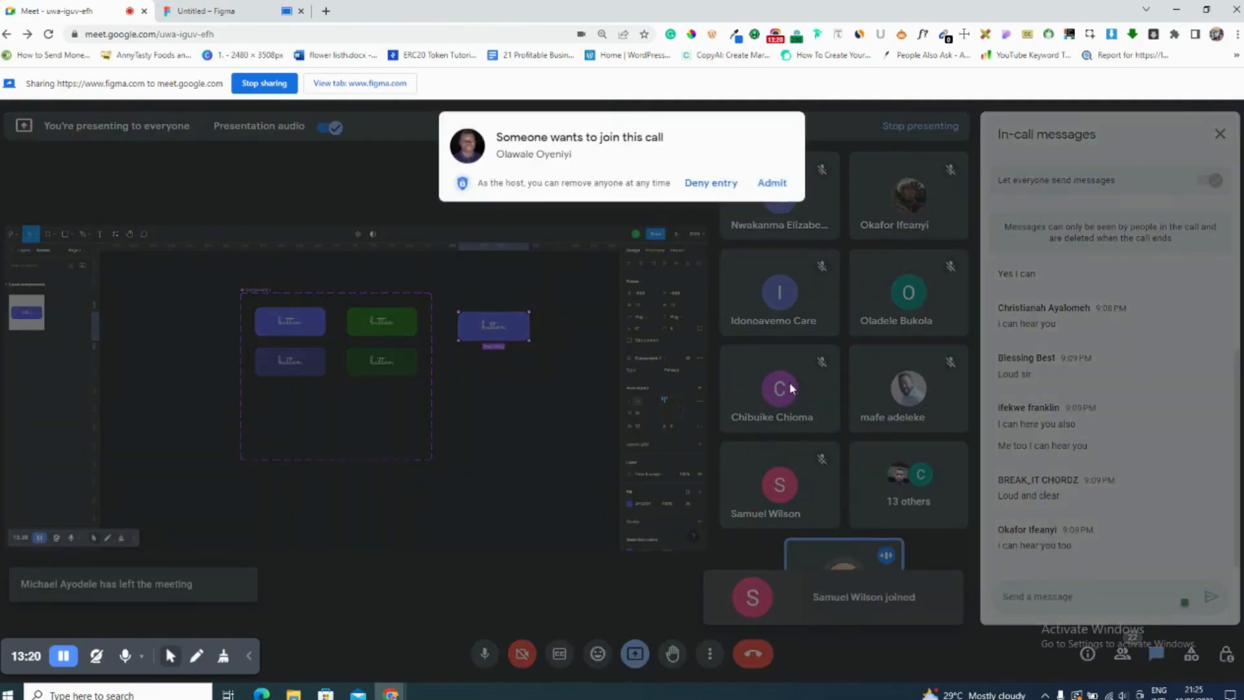
left_click(772, 183)
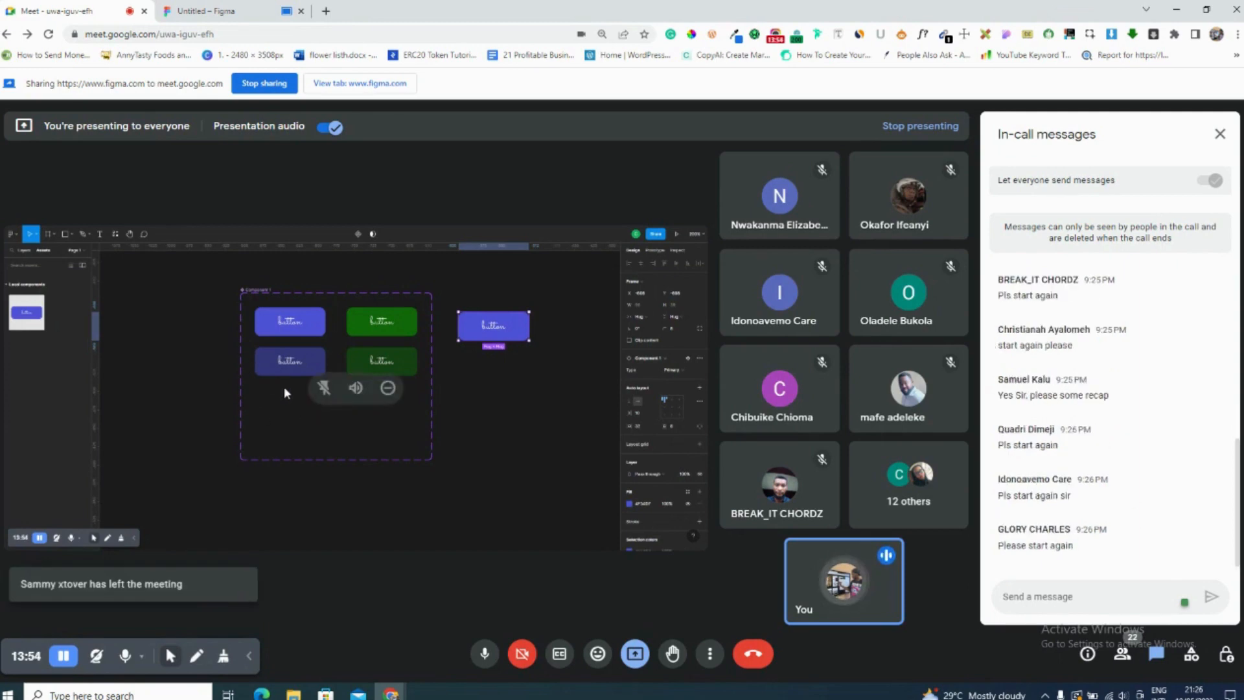
left_click(247, 7)
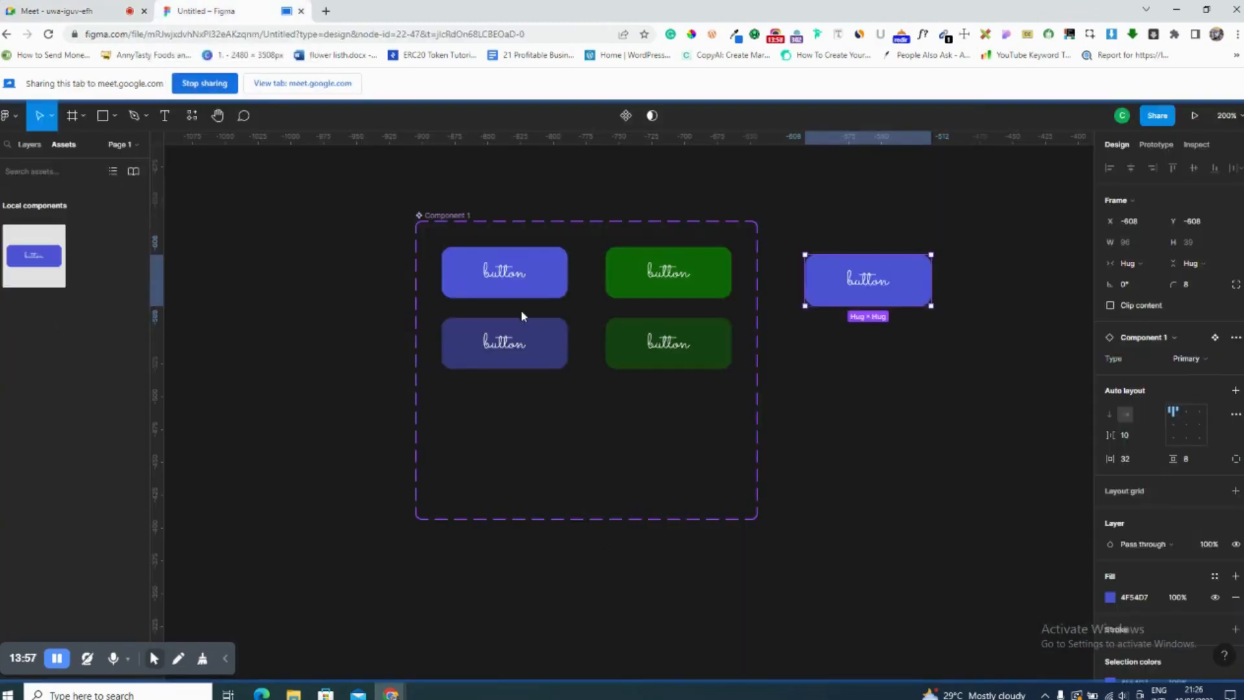
Delete the component set and the button instance beside it.
left_click(367, 192)
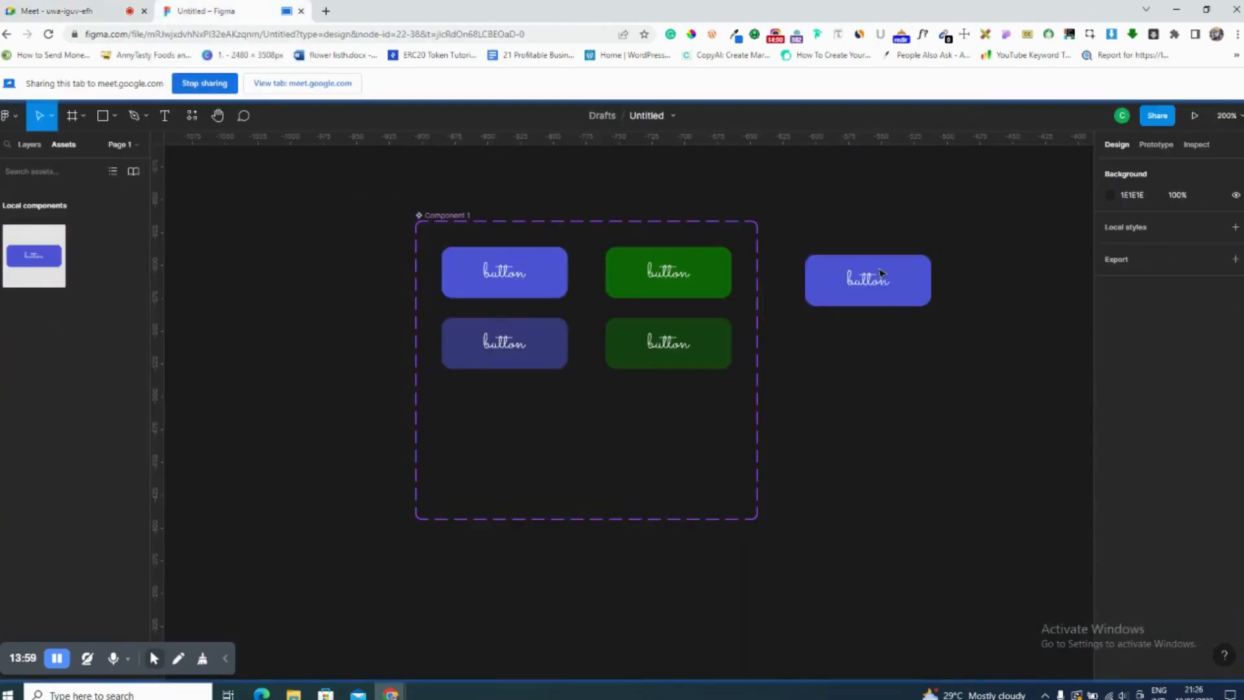
left_click_drag(361, 186, 981, 522)
key("Delete")
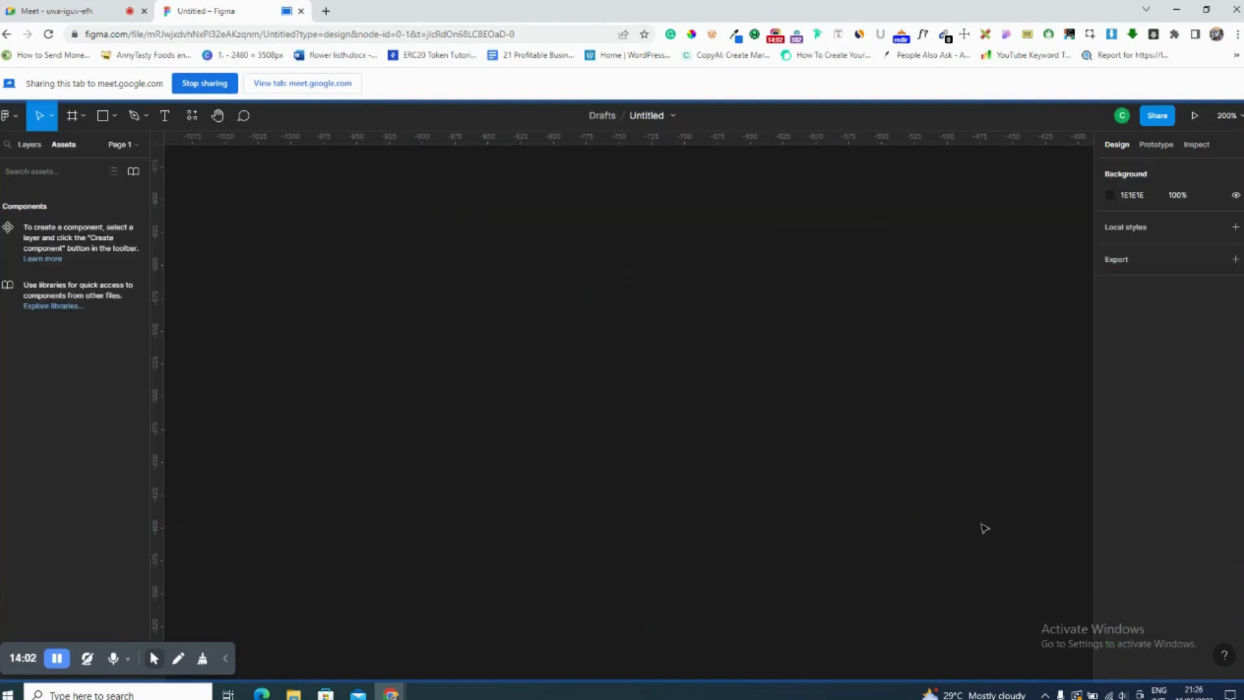
Add the text "button" to the empty canvas and wrap it in an auto layout frame.
key("t")
left_click(521, 312)
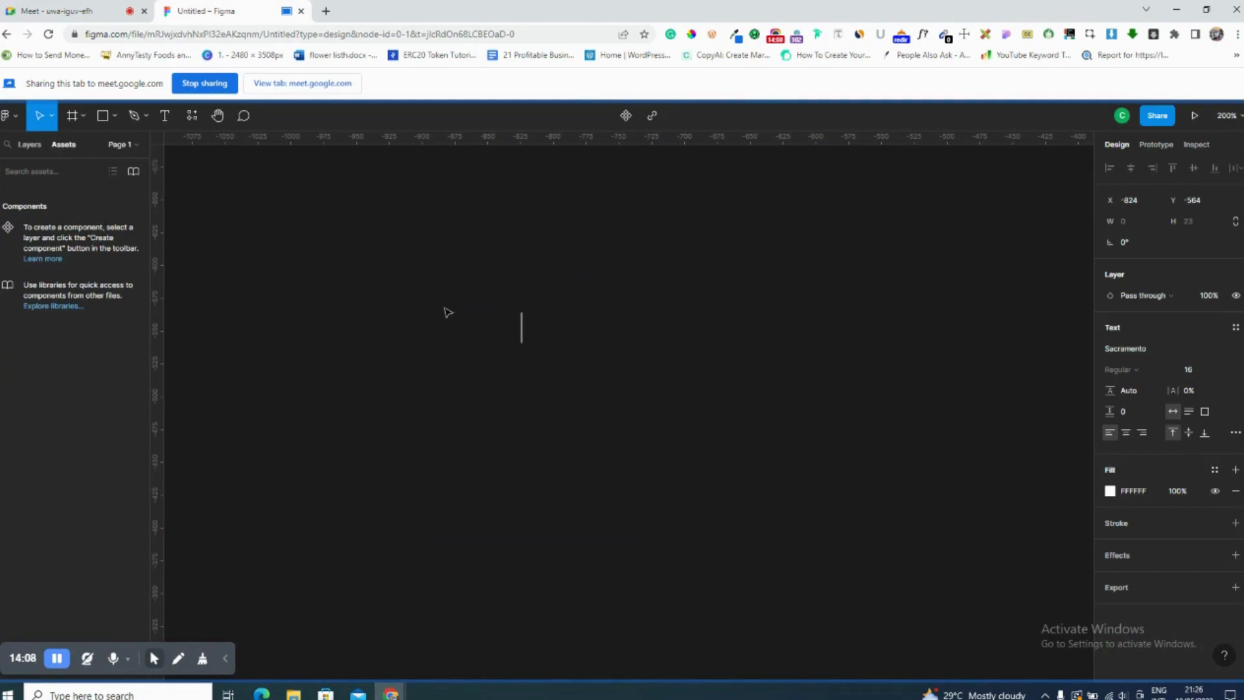
type("button")
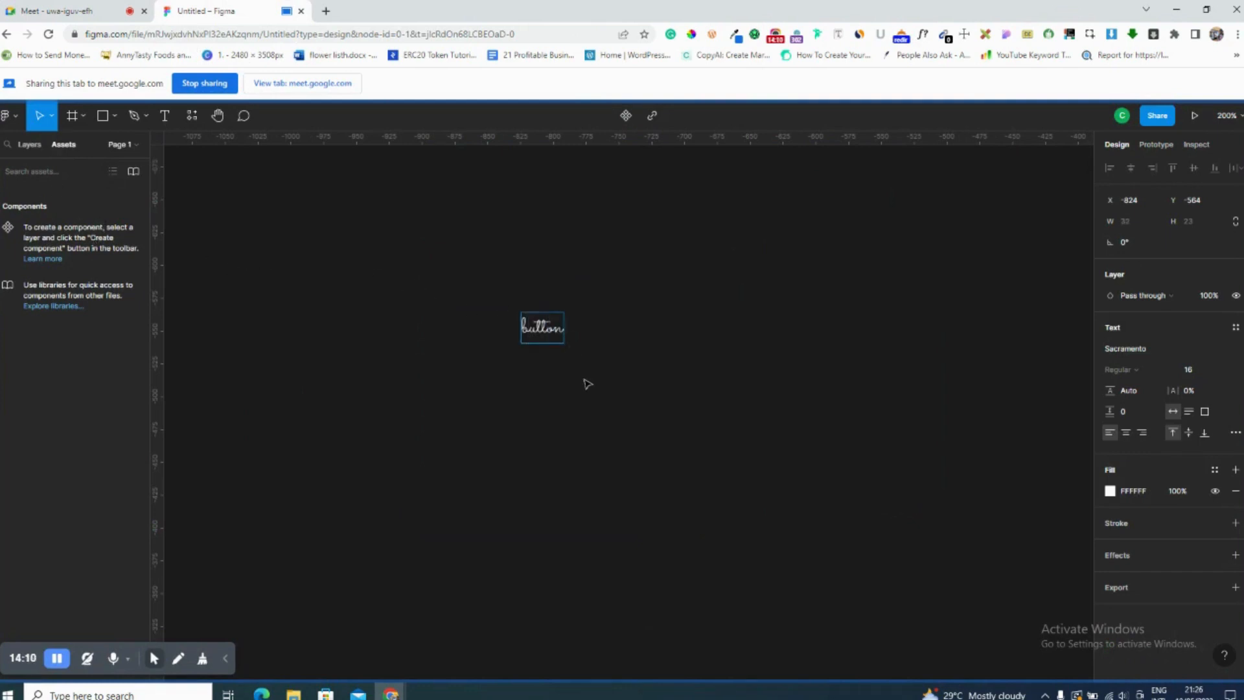
key("Escape")
key("shift+a")
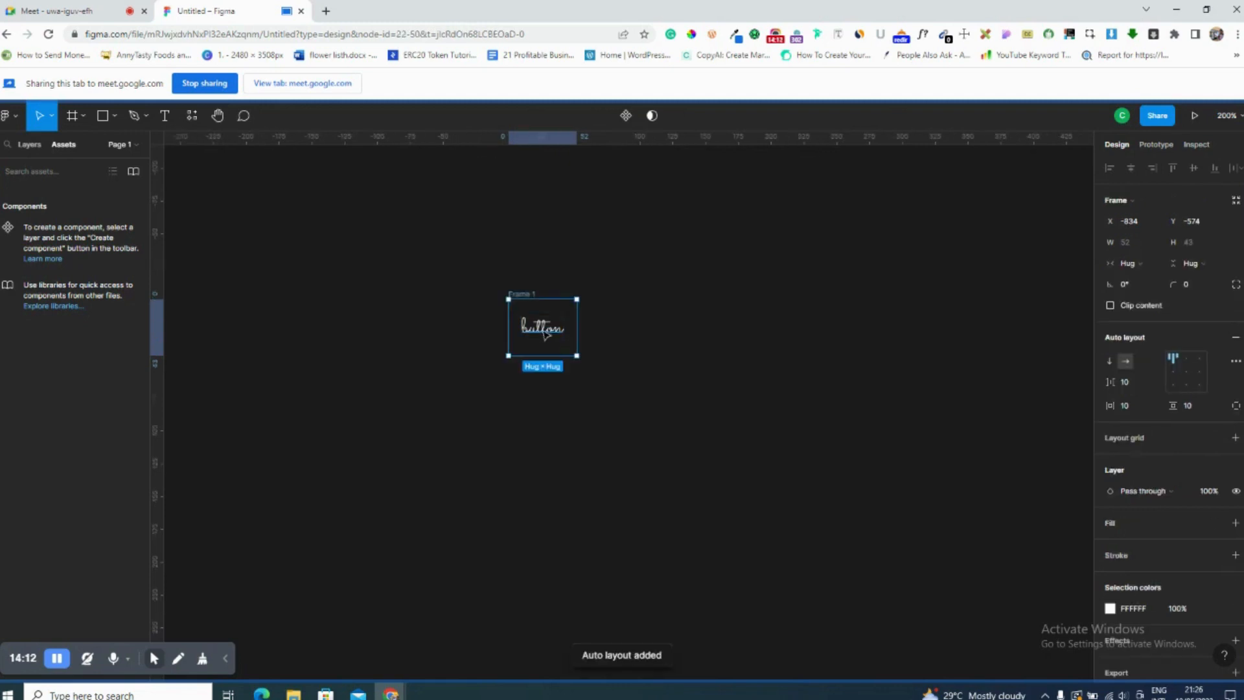
Add a solid blue fill (5578D0) to the button's auto layout frame.
left_click(1133, 524)
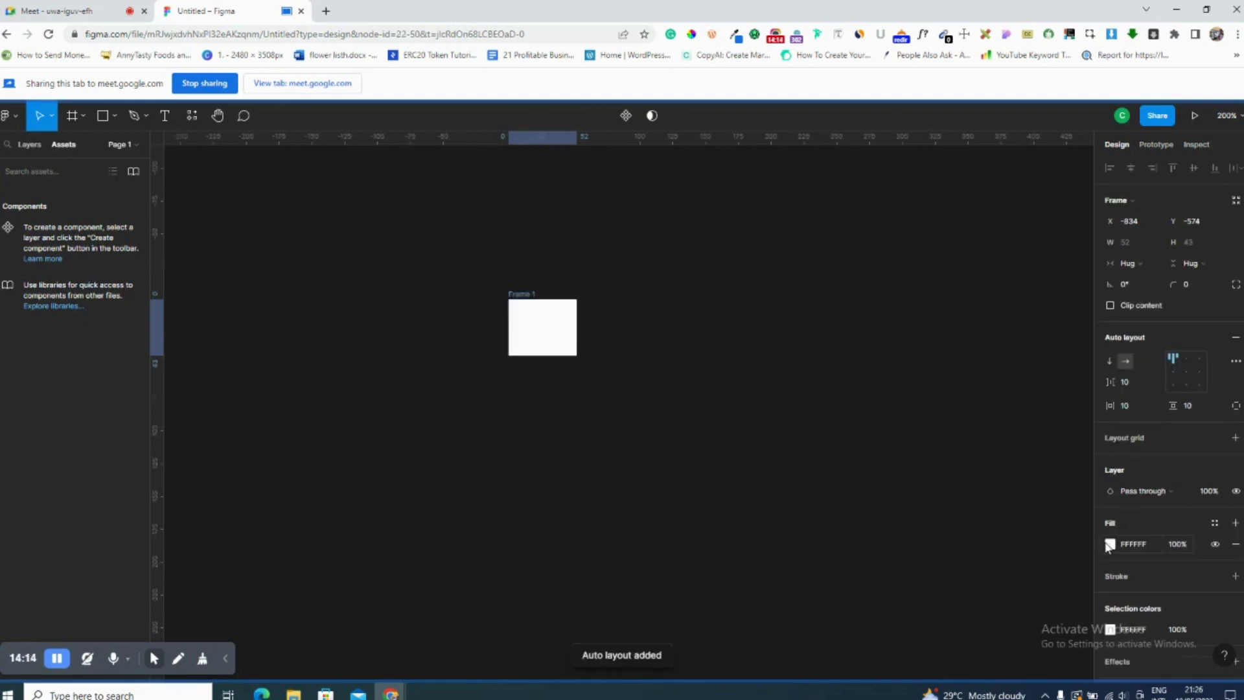
left_click(1109, 544)
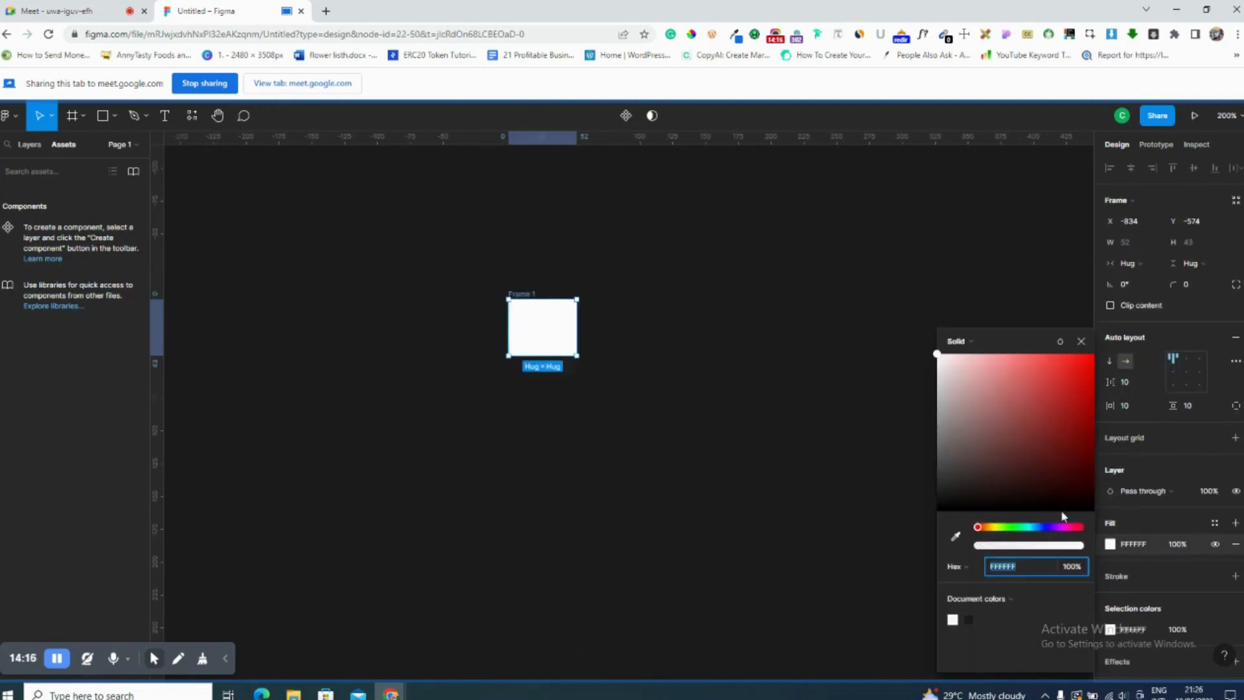
left_click(1041, 527)
left_click(1030, 382)
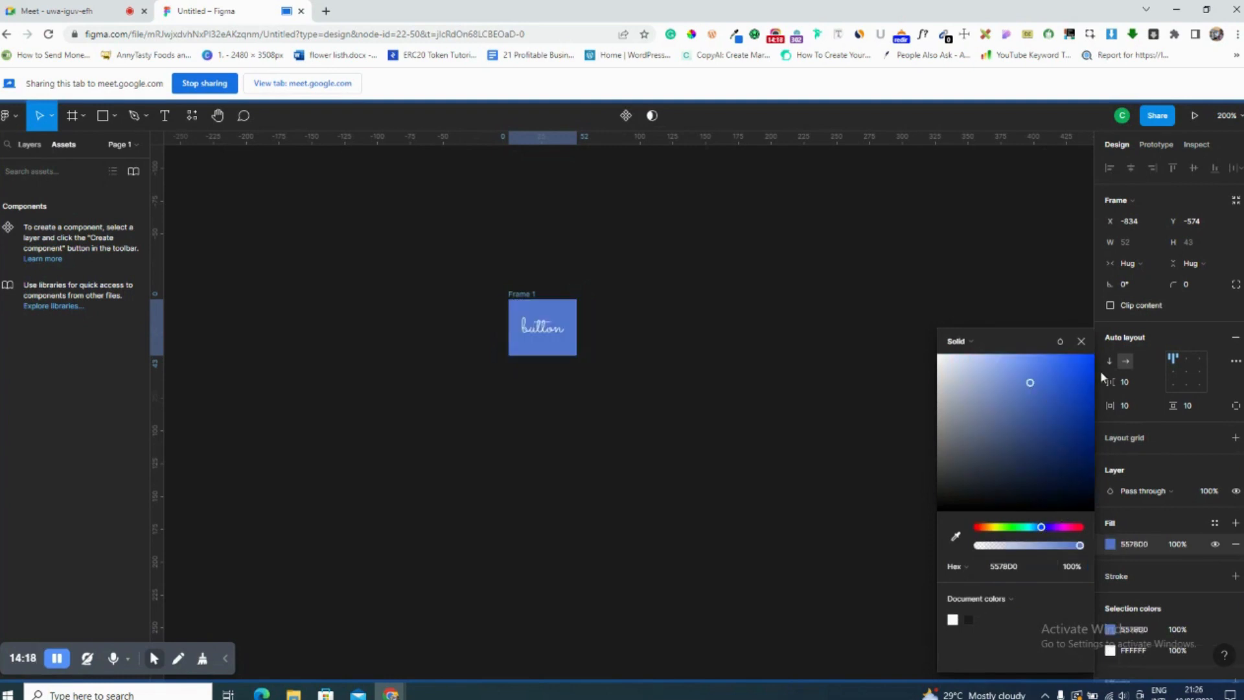
Set the button frame's corner radius to 8, horizontal padding to 32 and vertical padding to 8.
left_click(1204, 291)
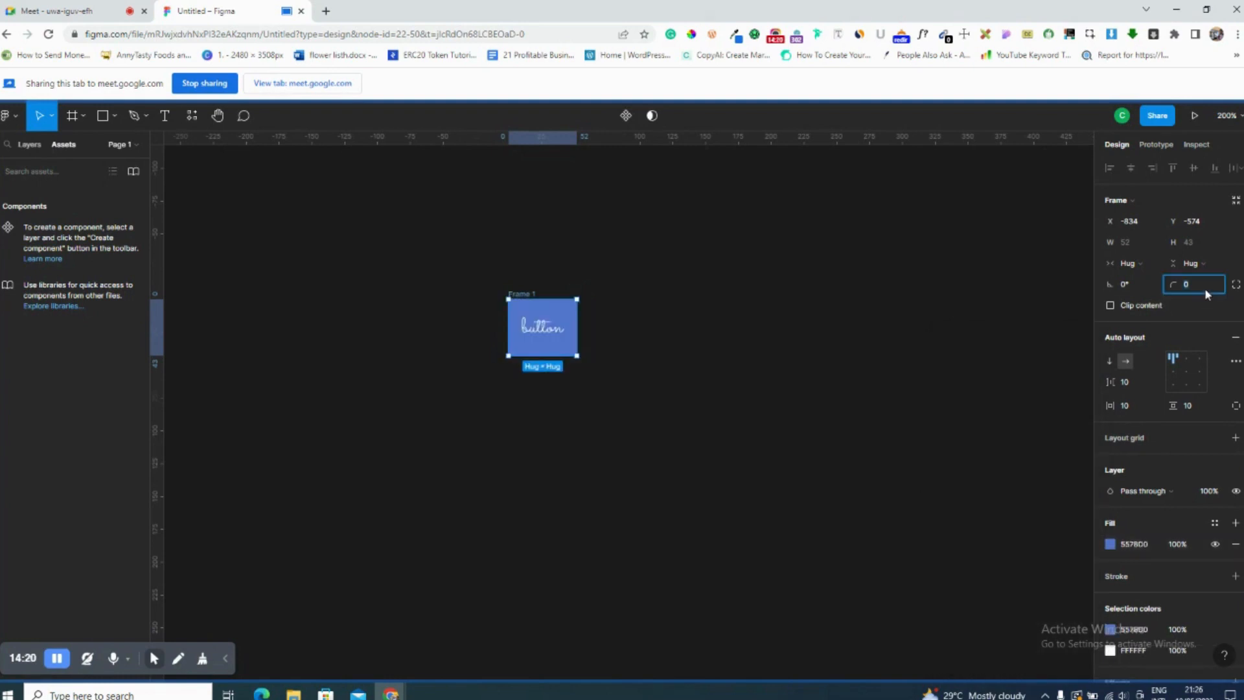
type("8")
key("Return")
type("32")
key("Tab")
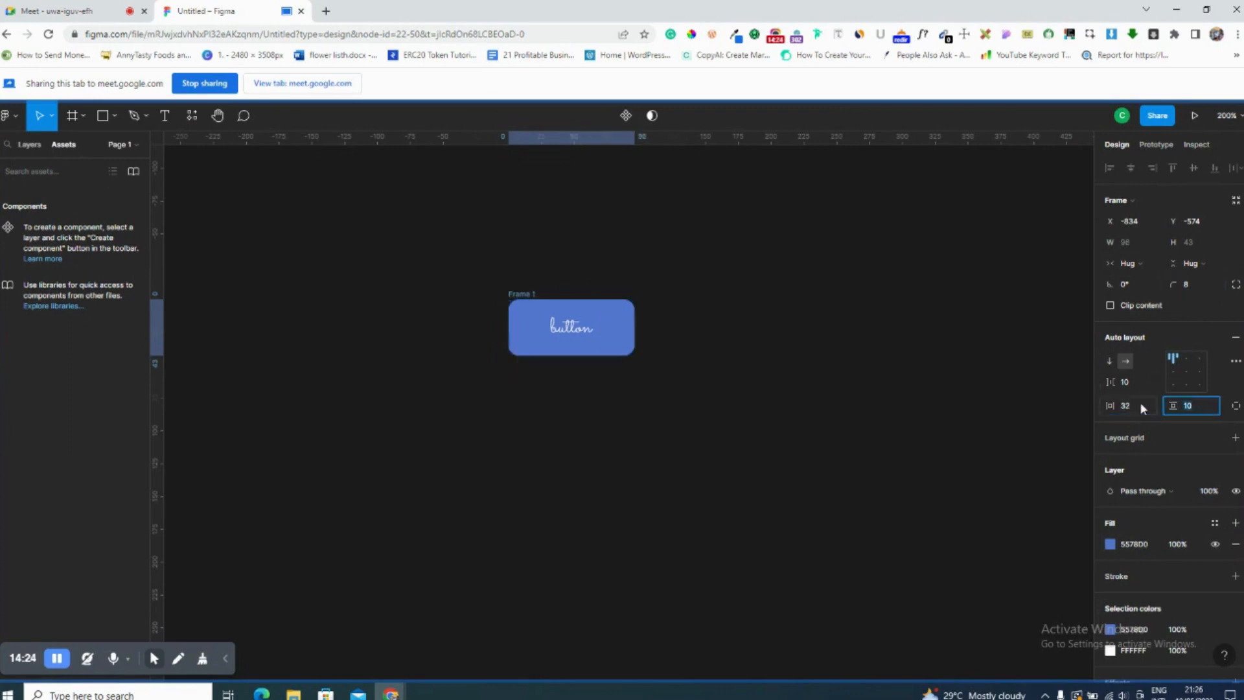
type("8")
key("Return")
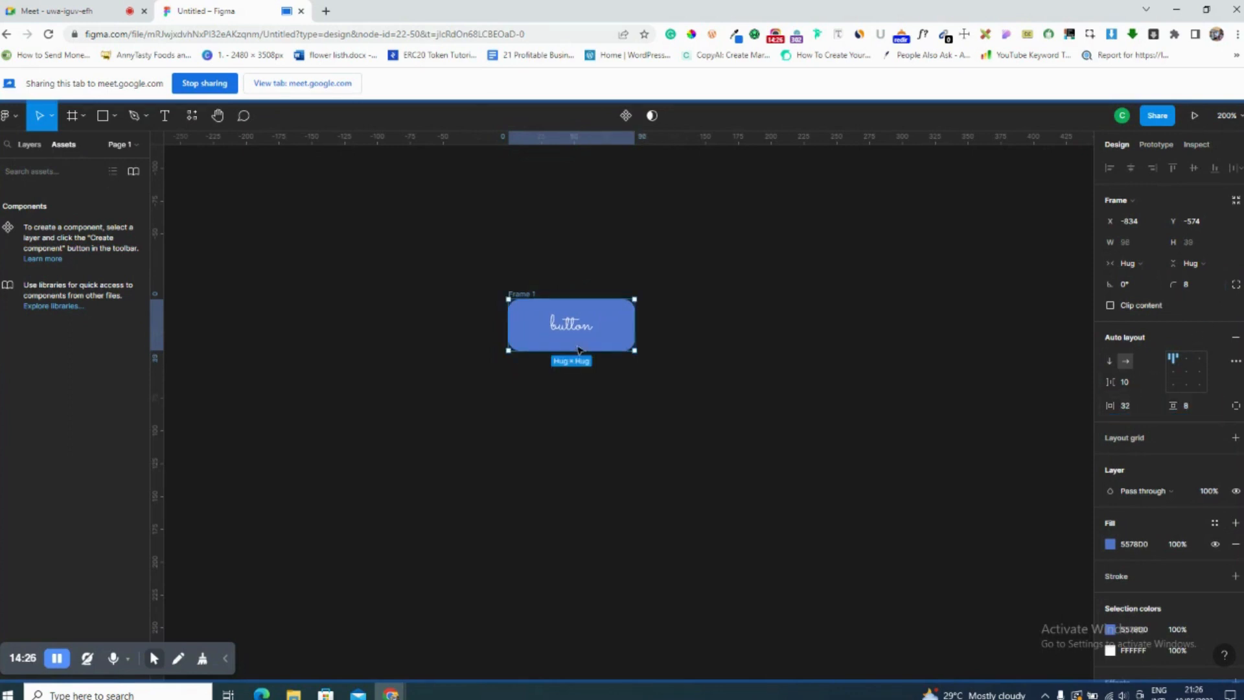
Duplicate the blue button and line up the two copies side by side with a gap between them.
left_click_drag(586, 328, 489, 315)
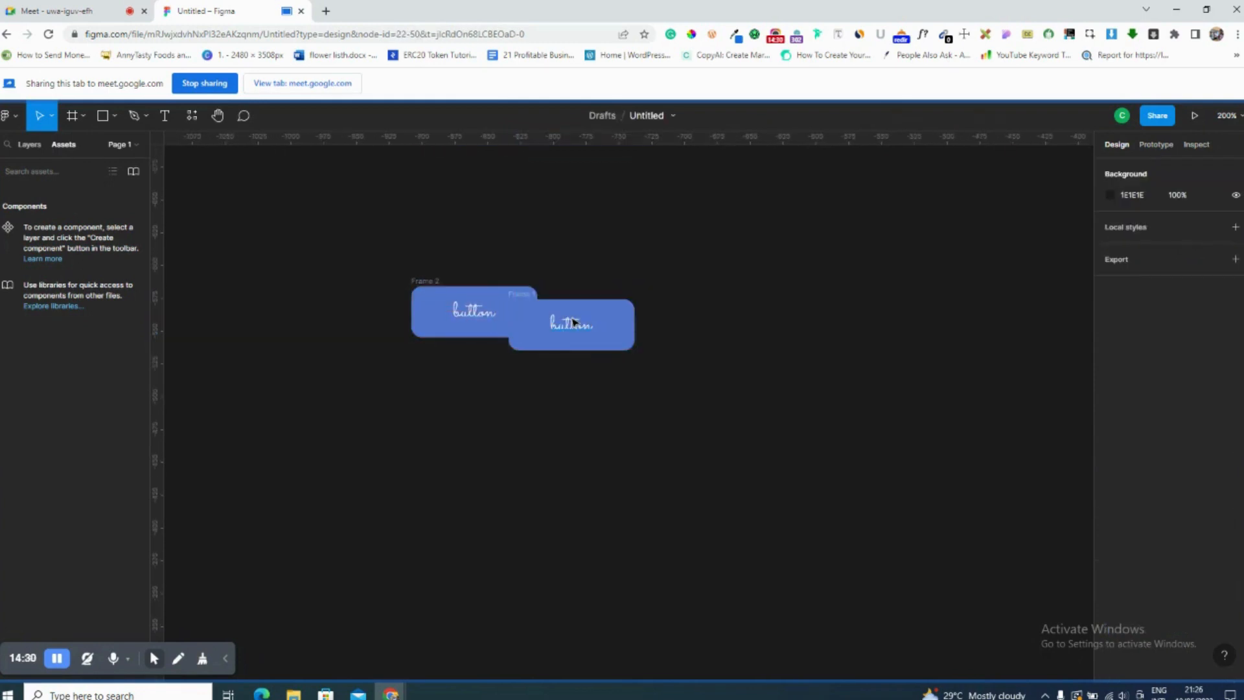
double_click(581, 326)
left_click(611, 333)
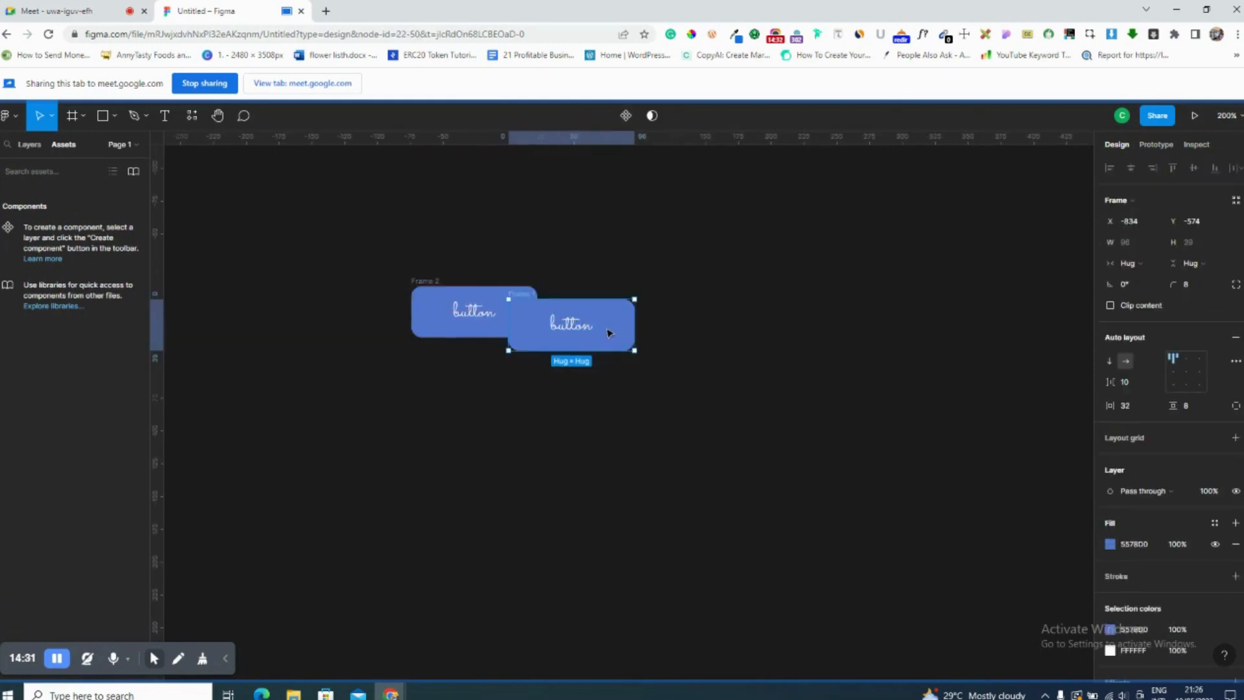
left_click_drag(611, 333, 672, 314)
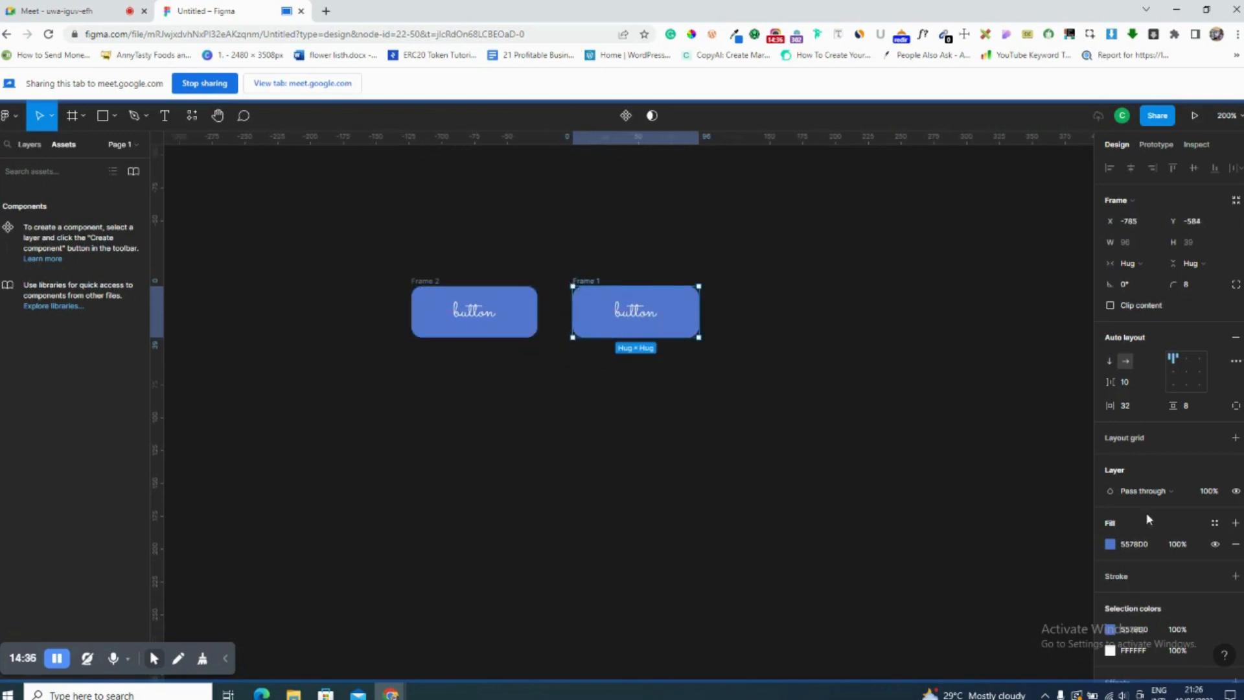
Change the fill of the second button, Frame 1, to dark green (0F7119).
left_click(1111, 545)
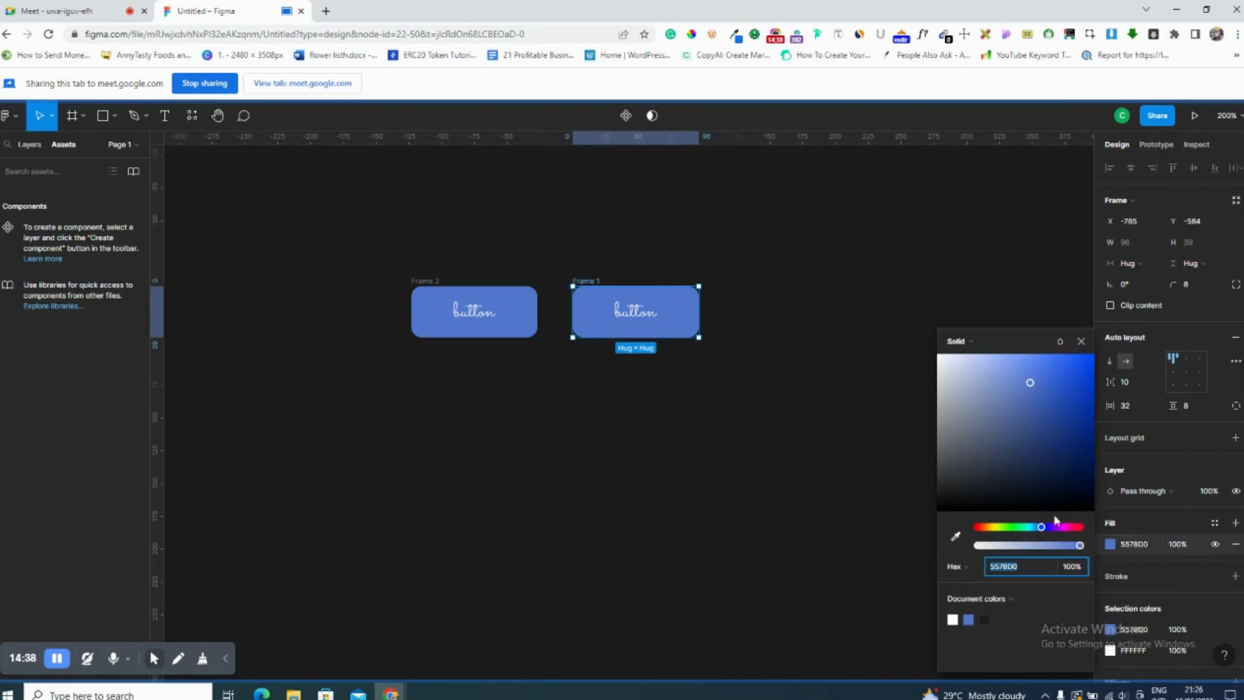
left_click(1015, 527)
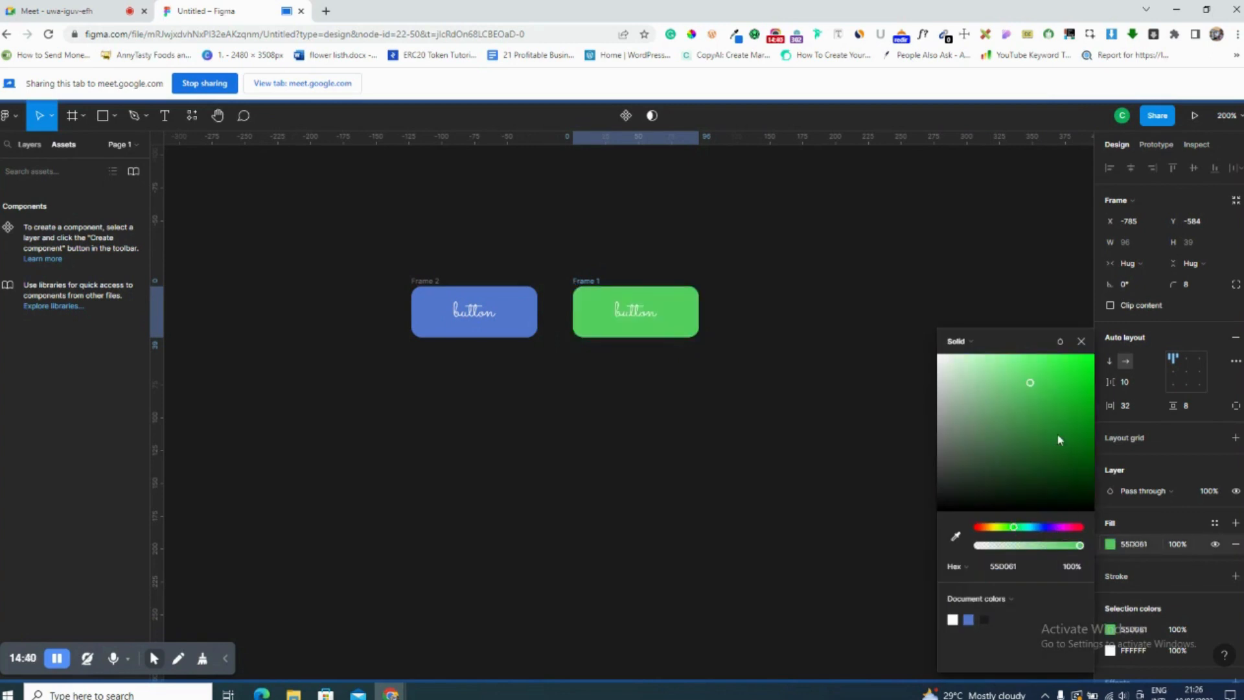
left_click(1061, 400)
mouse_move(1072, 436)
left_mouse_down()
mouse_move(1073, 460)
mouse_move(1074, 444)
left_mouse_up()
left_click(1081, 341)
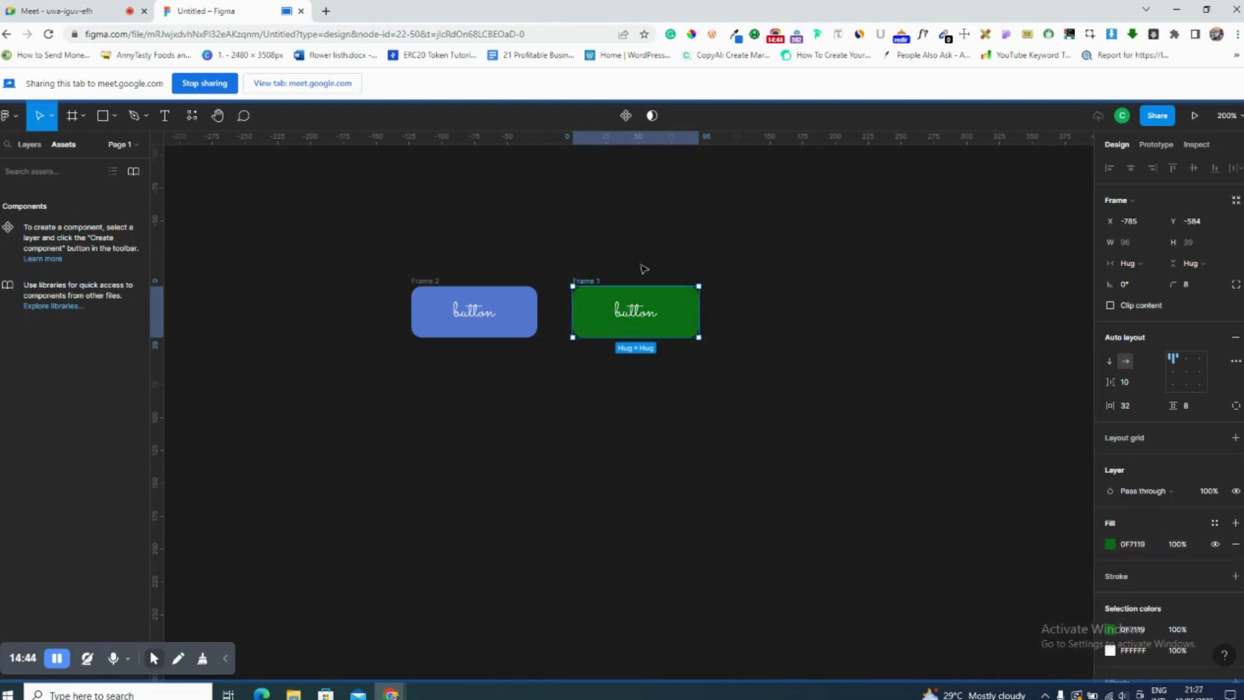
Combine the blue and green buttons into a component set.
left_click_drag(348, 231, 815, 429)
left_click(621, 118)
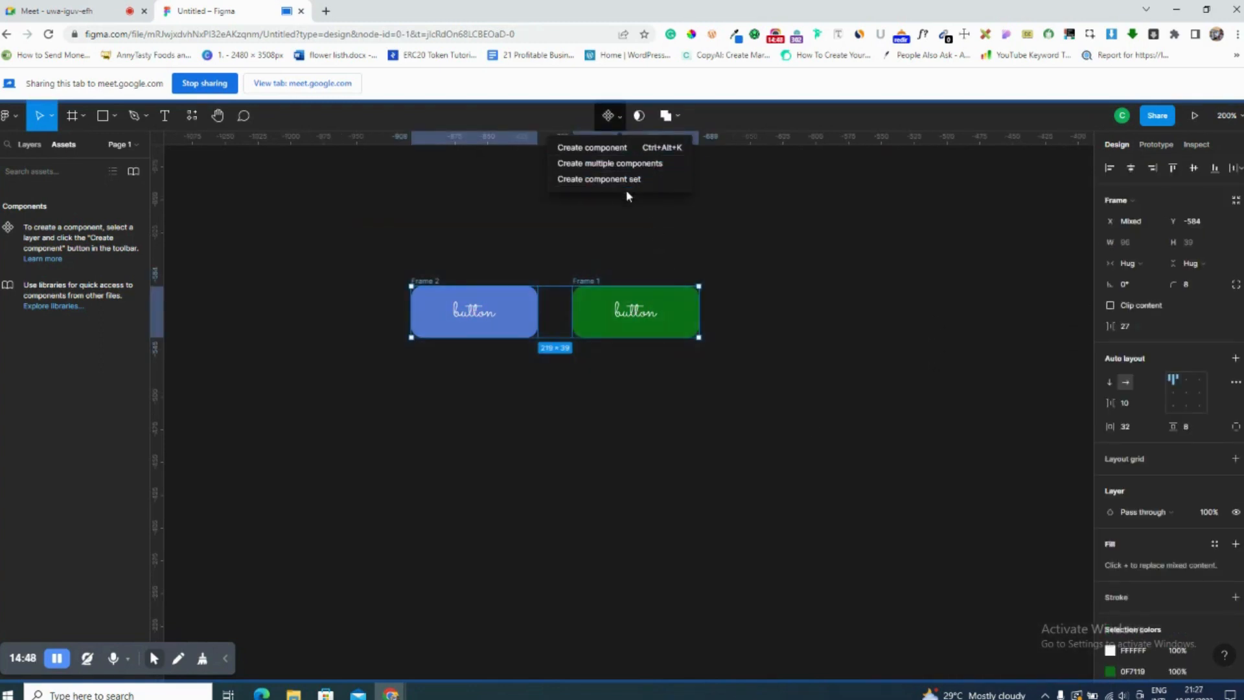
left_click(636, 188)
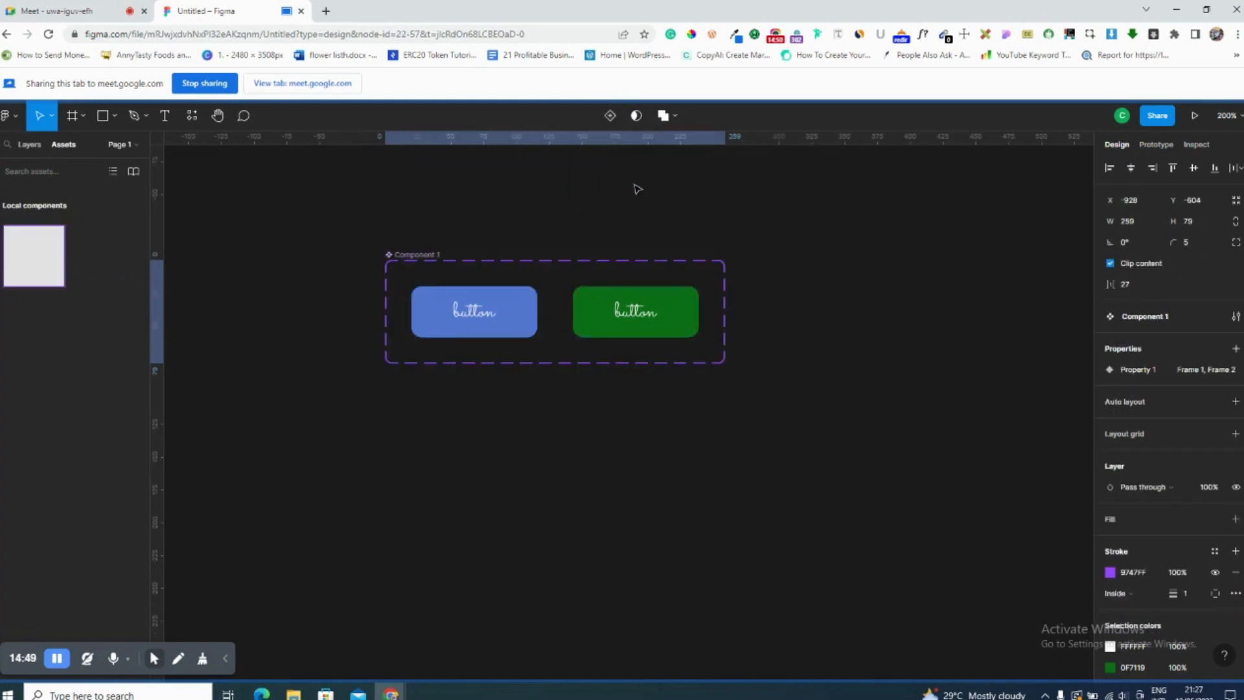
Name the blue button's variant value Primary and the green button's variant value Secondary.
left_click(528, 315)
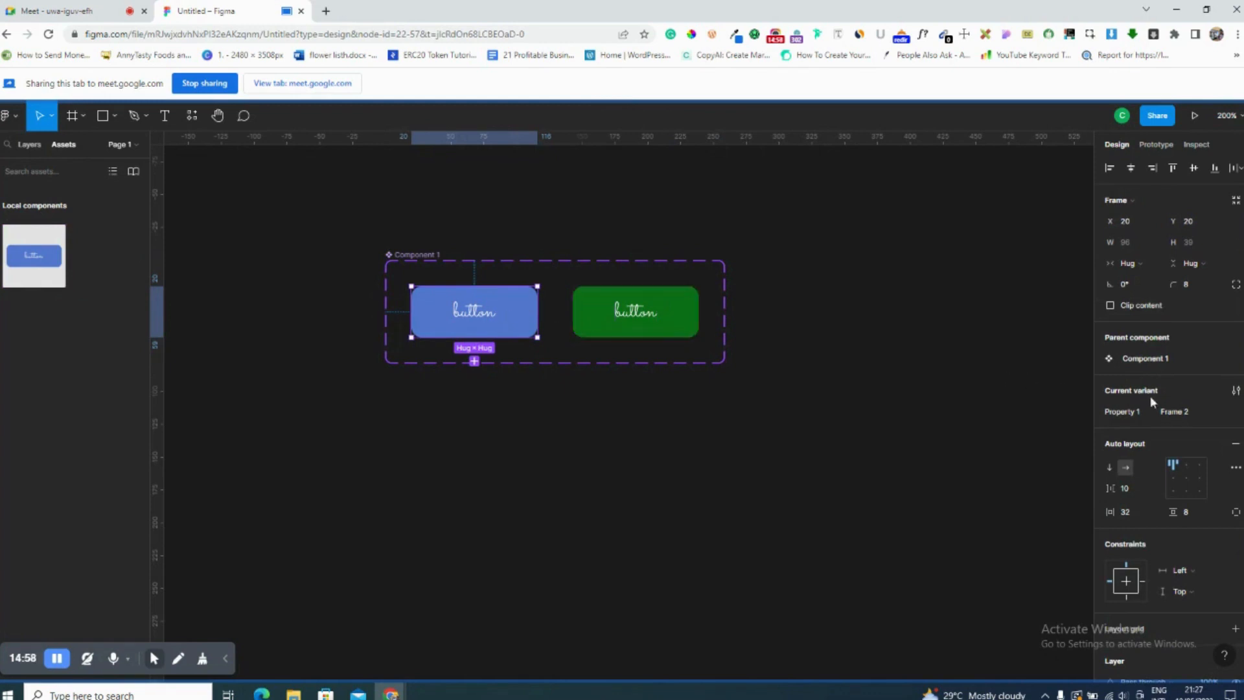
left_click(1190, 419)
key("Return")
left_click(639, 315)
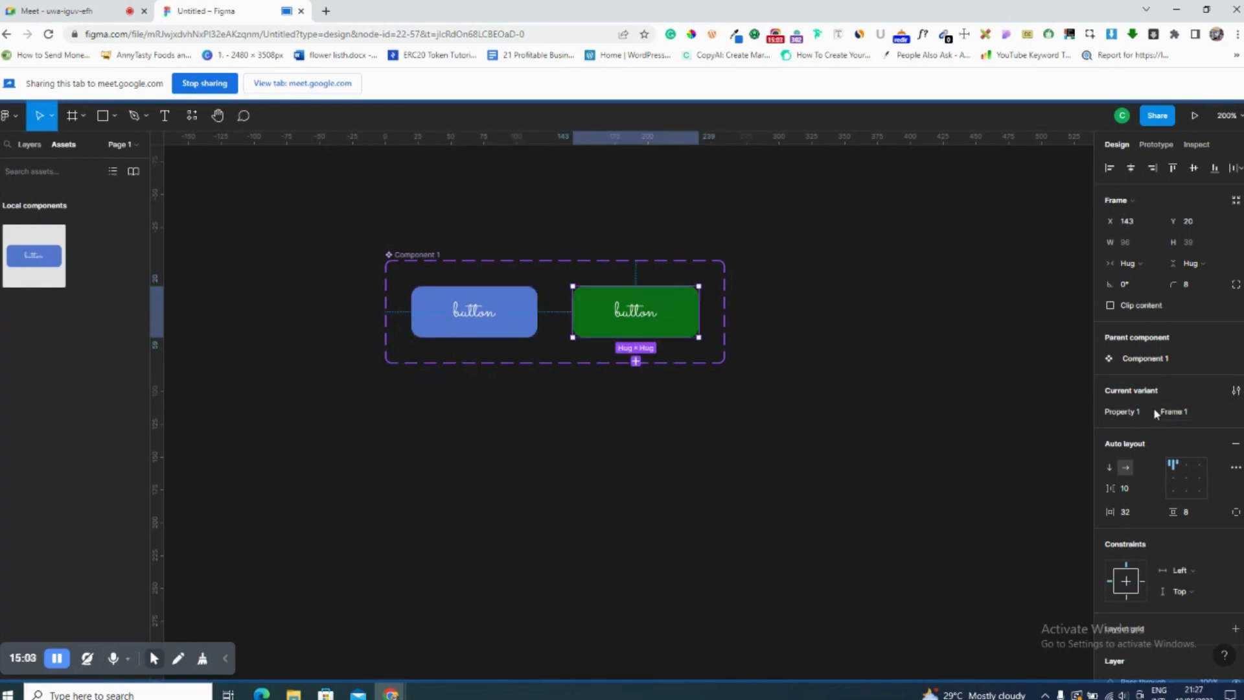
left_click(1195, 411)
type("Secondary")
left_click(647, 425)
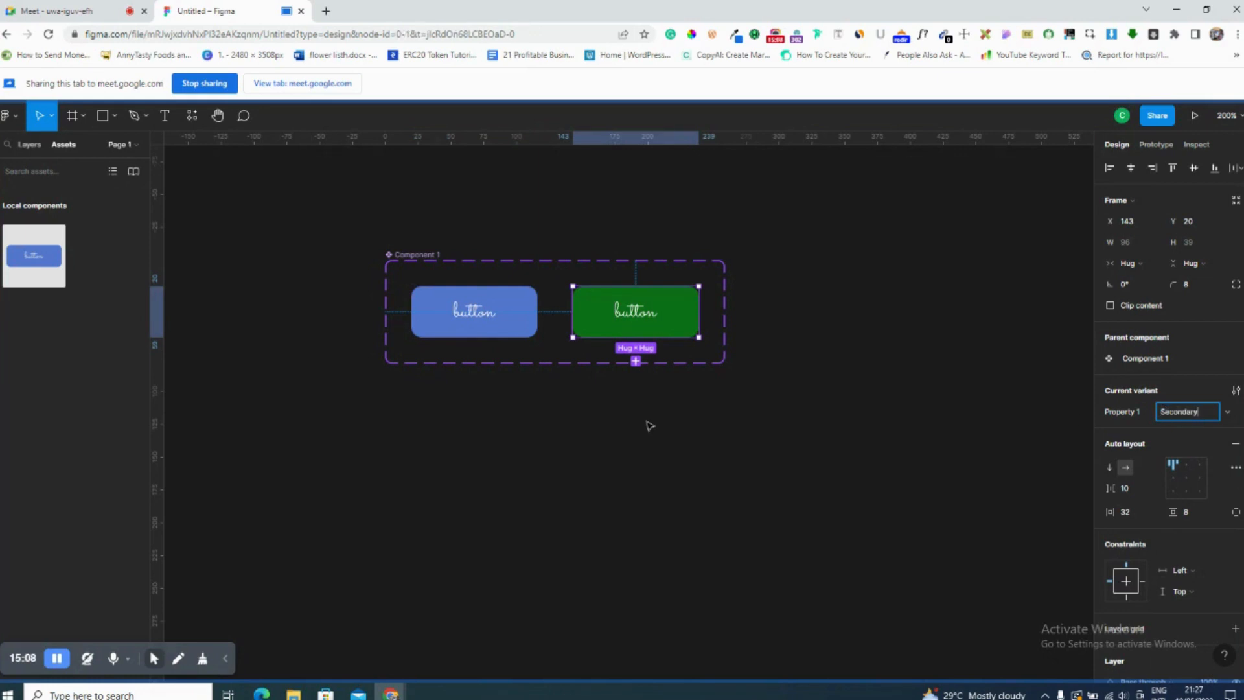
Rename the variant property shared by both buttons to Type.
left_click(518, 315)
left_click(635, 314, "shift")
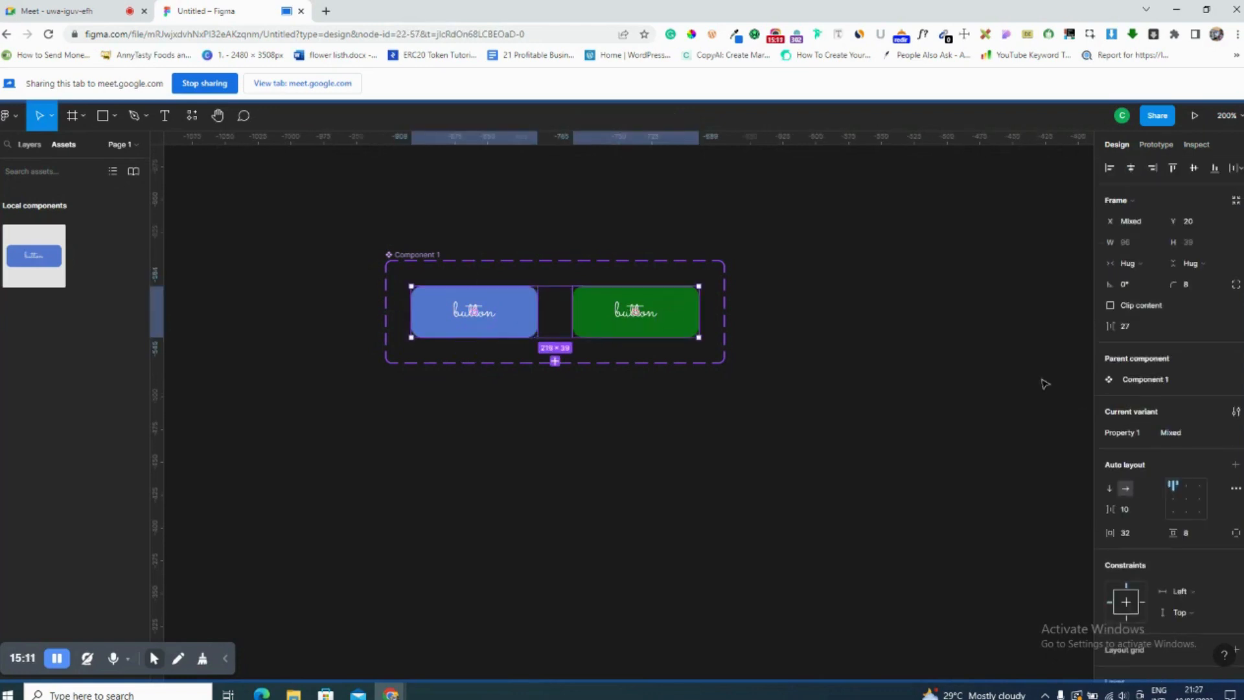
double_click(1135, 436)
type("Type")
key("Return")
Extend the component set downward to a height of 209 and duplicate both variants into a second row below the originals.
left_click(417, 255)
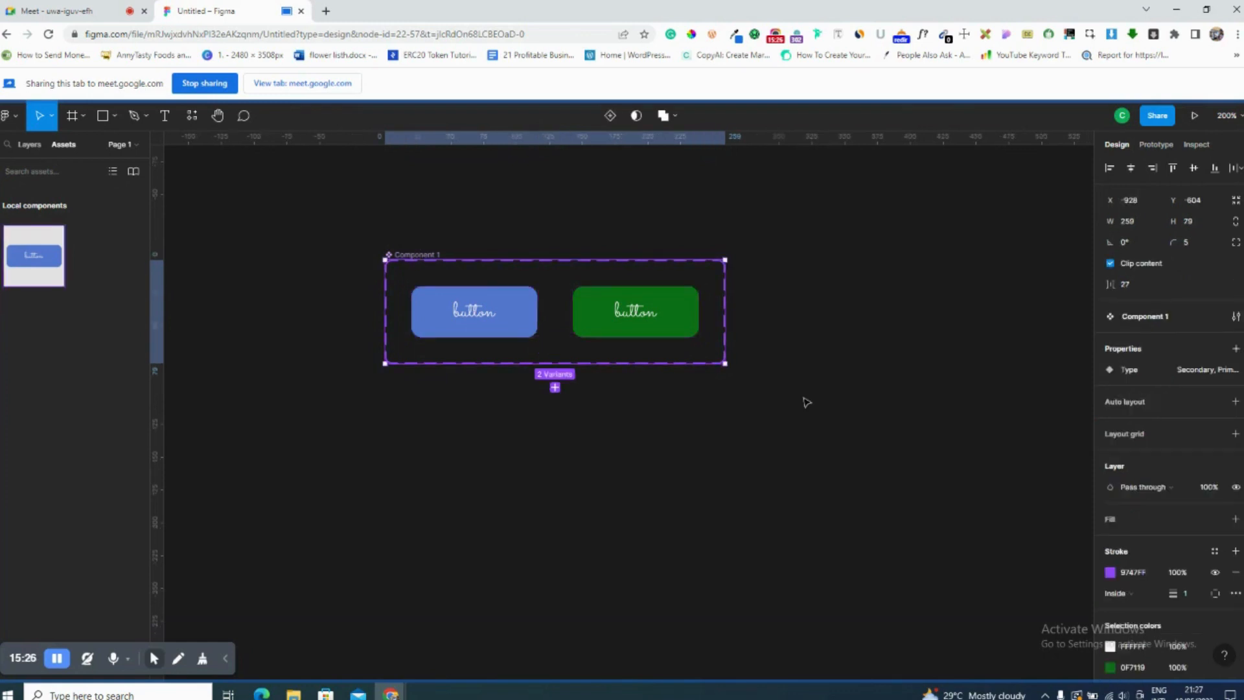
left_click_drag(694, 364, 687, 534)
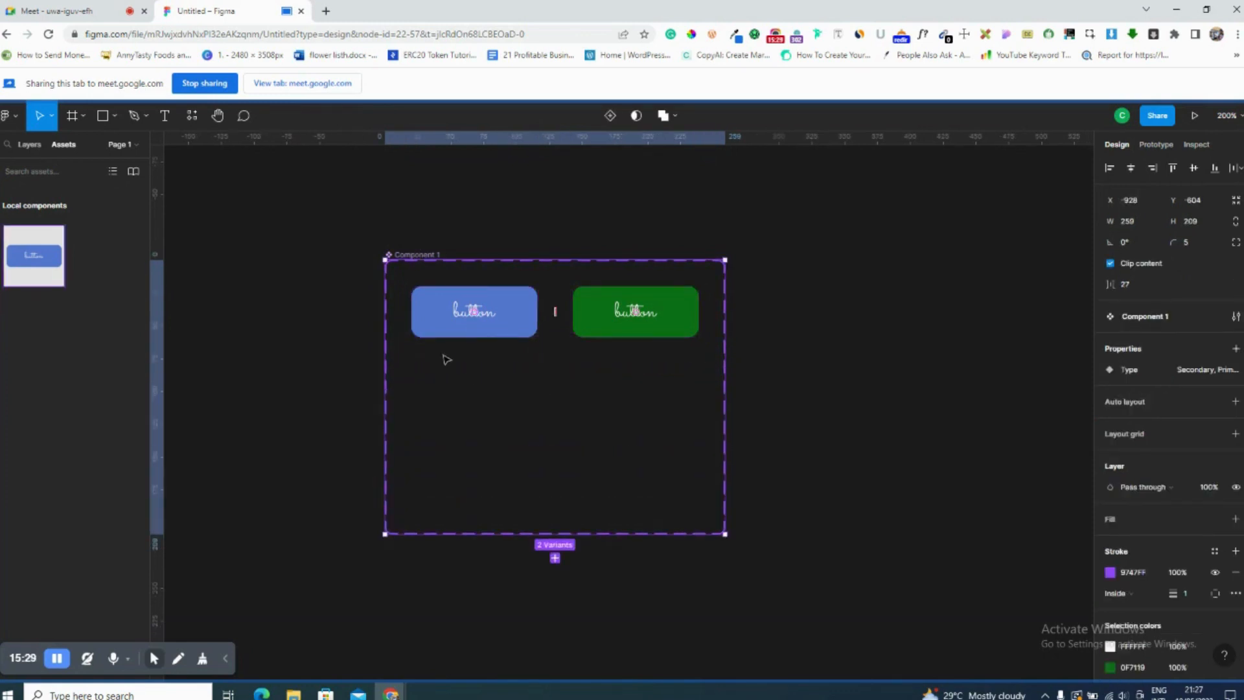
left_click(479, 335)
left_click(627, 320, "shift")
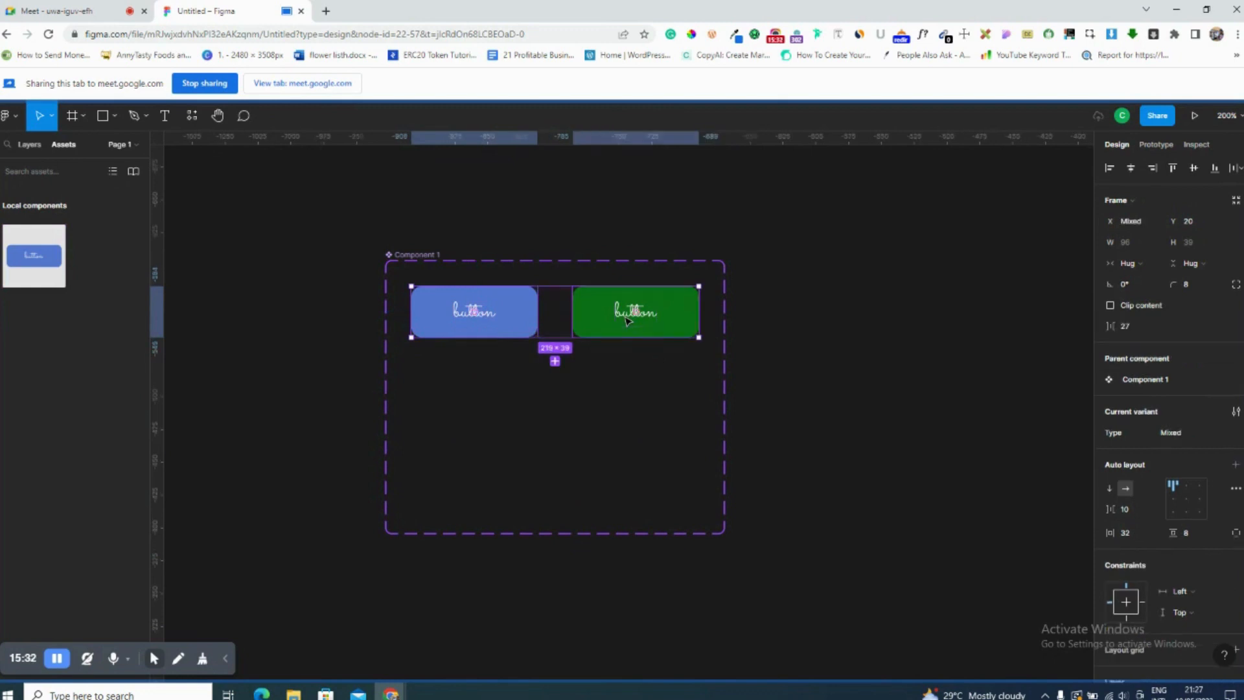
left_click_drag(628, 320, 629, 392, "alt")
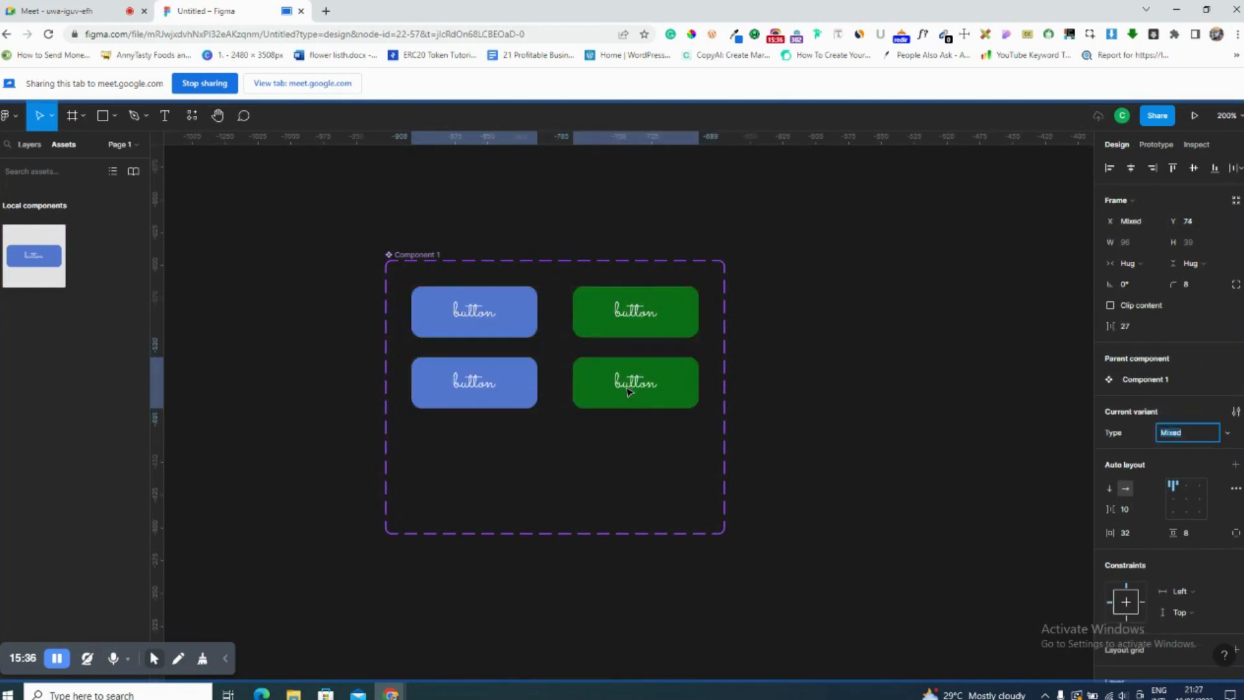
left_click(624, 447)
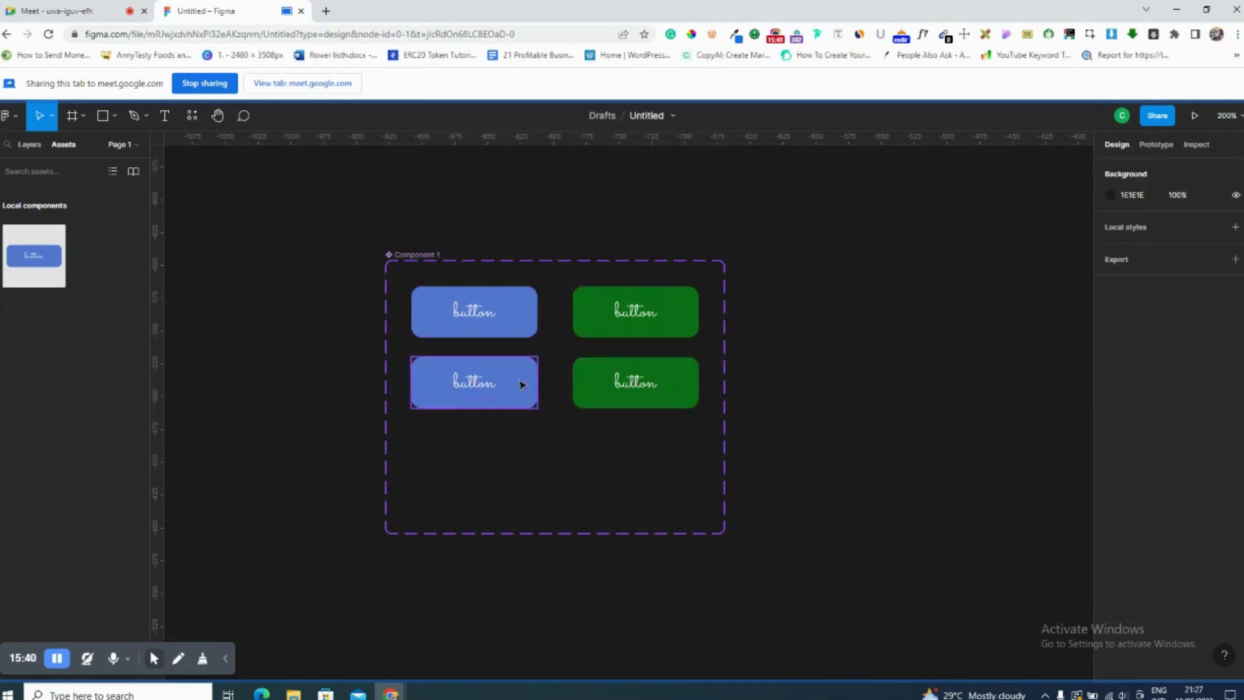
Lower the fill opacity of the second-row blue button to 50%.
left_click(522, 385)
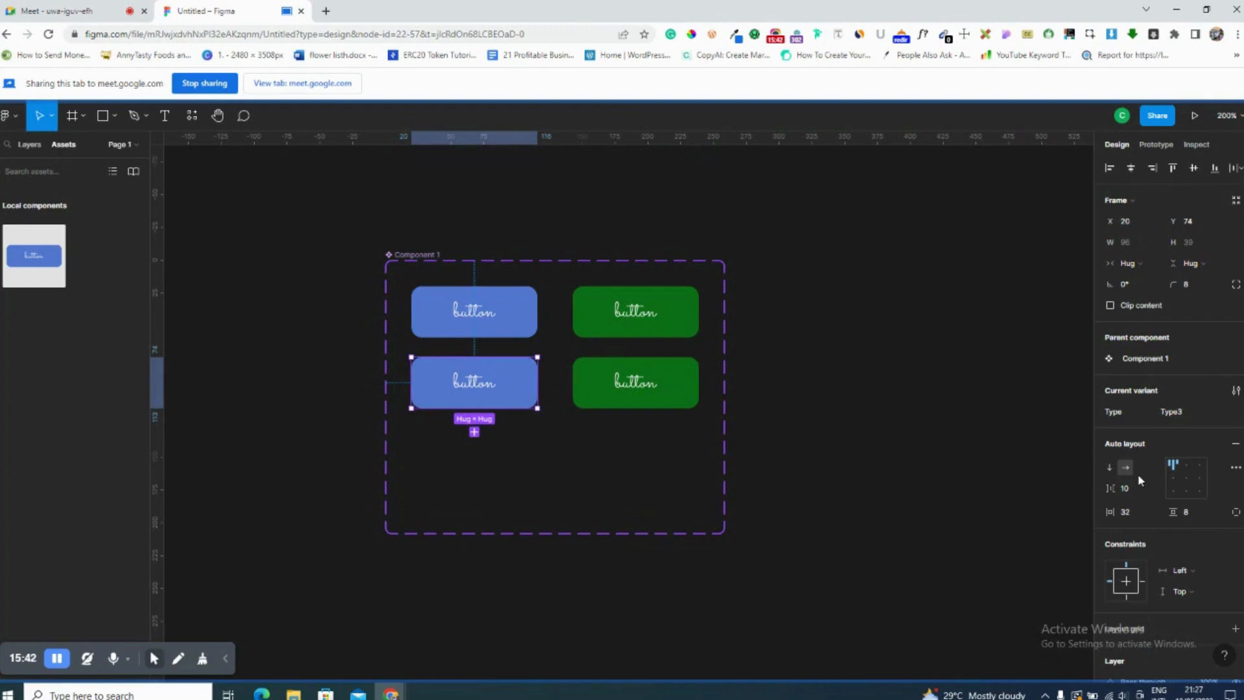
scroll(1137, 473, "down", 4)
left_click(1187, 464)
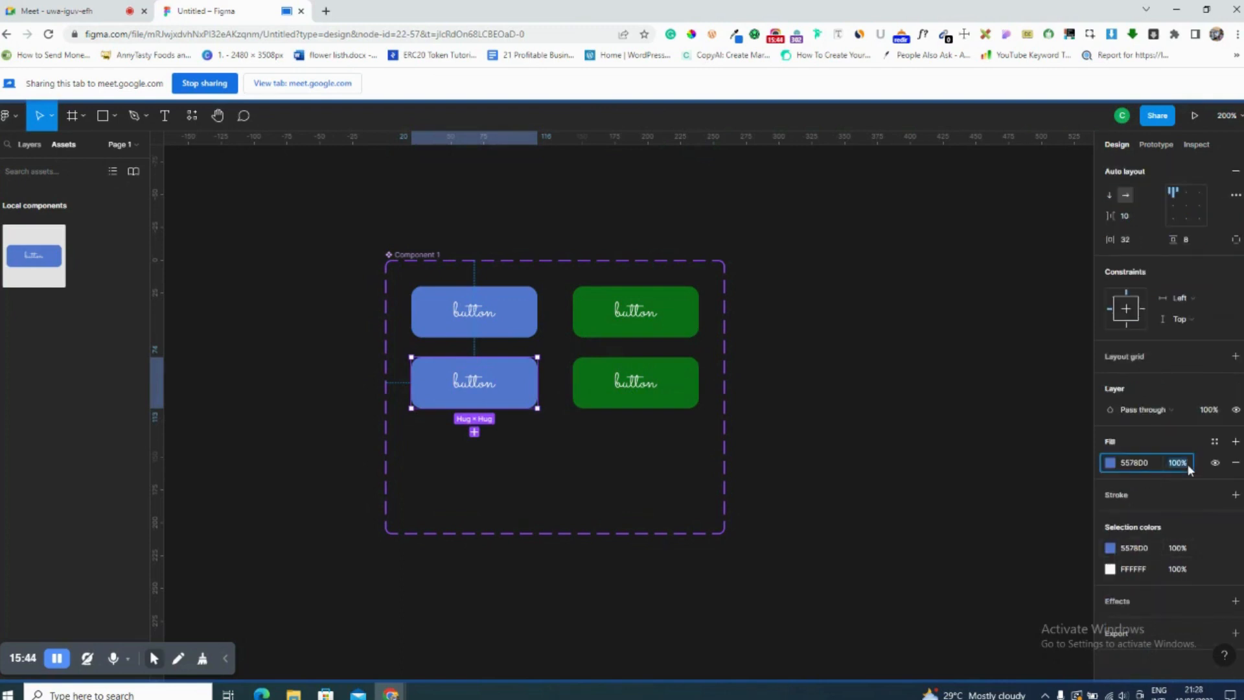
type("50")
key("Return")
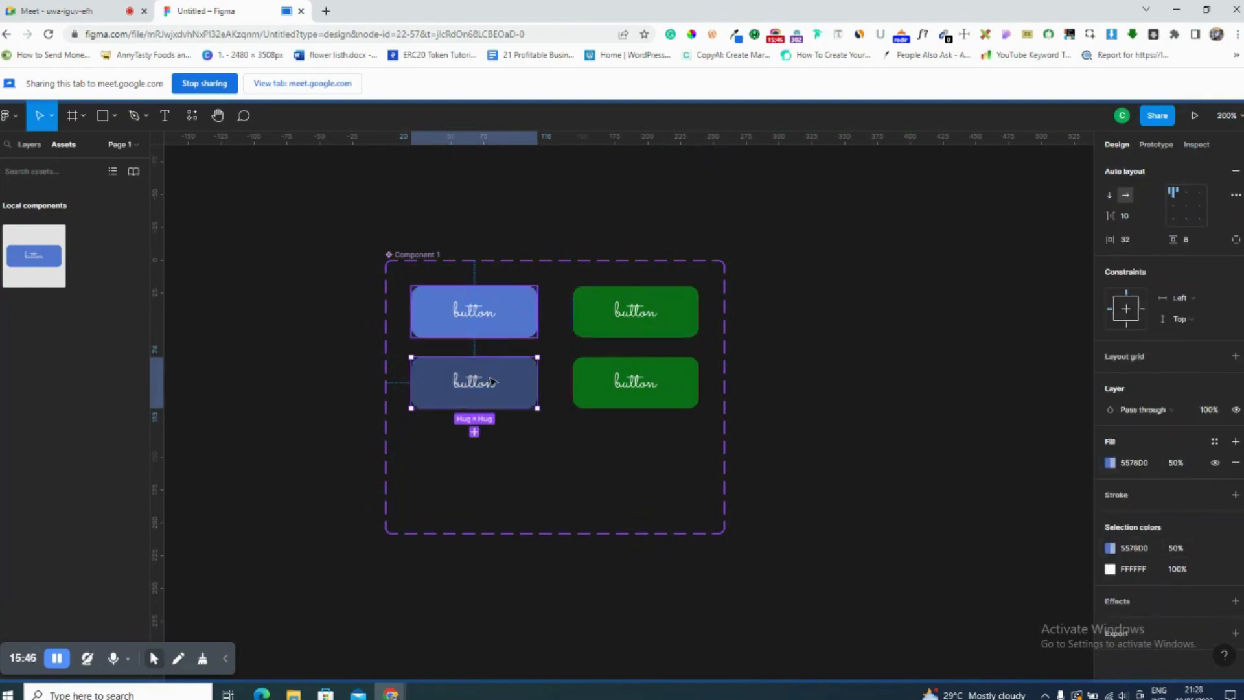
Lower the fill opacity of the second-row green button to 50%.
left_click(651, 393)
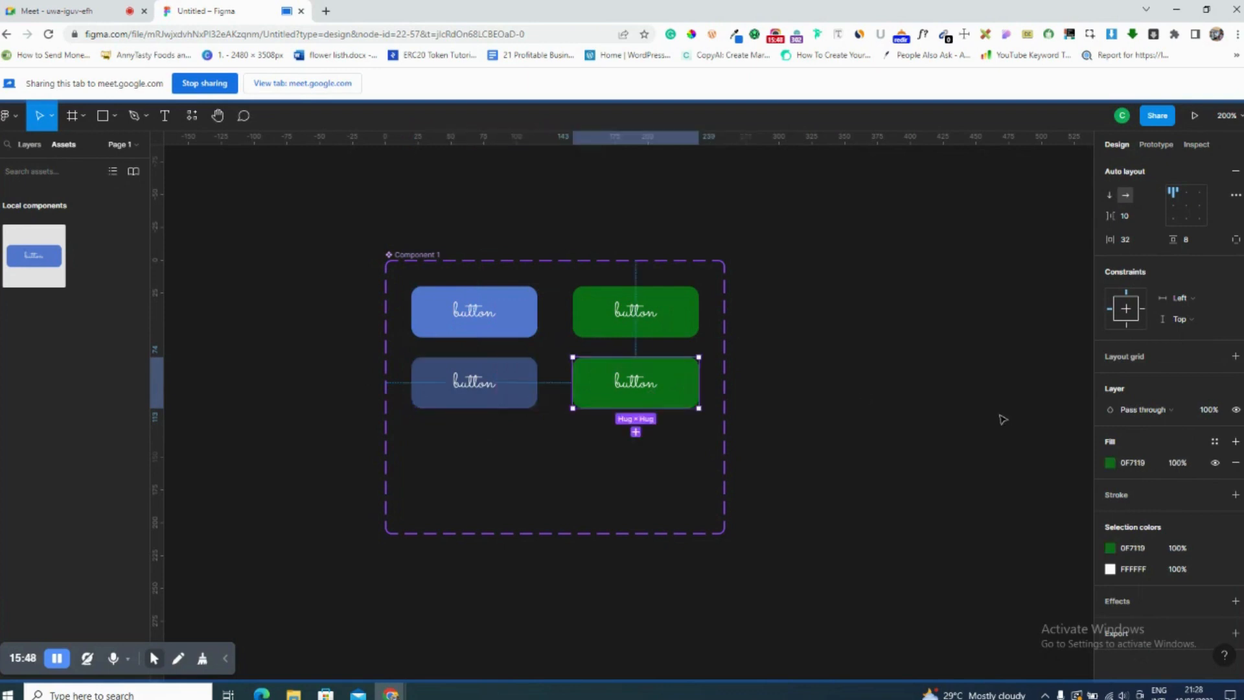
left_click(1179, 464)
type("50")
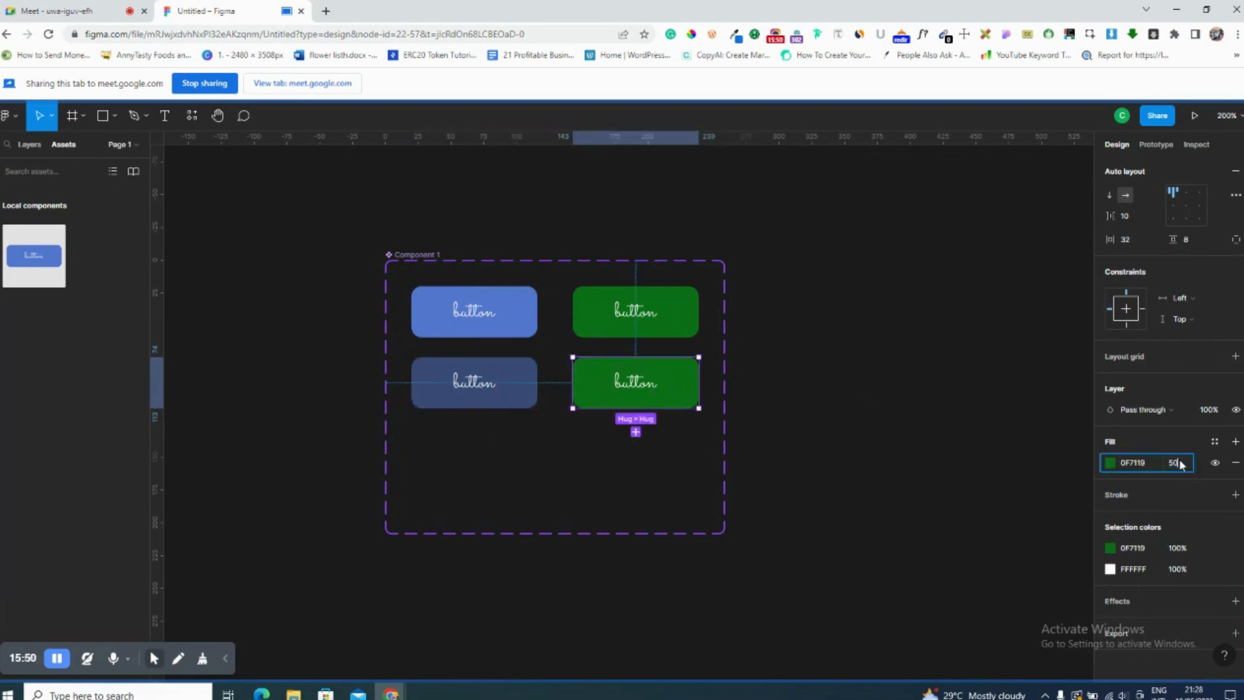
key("Return")
left_click(636, 460)
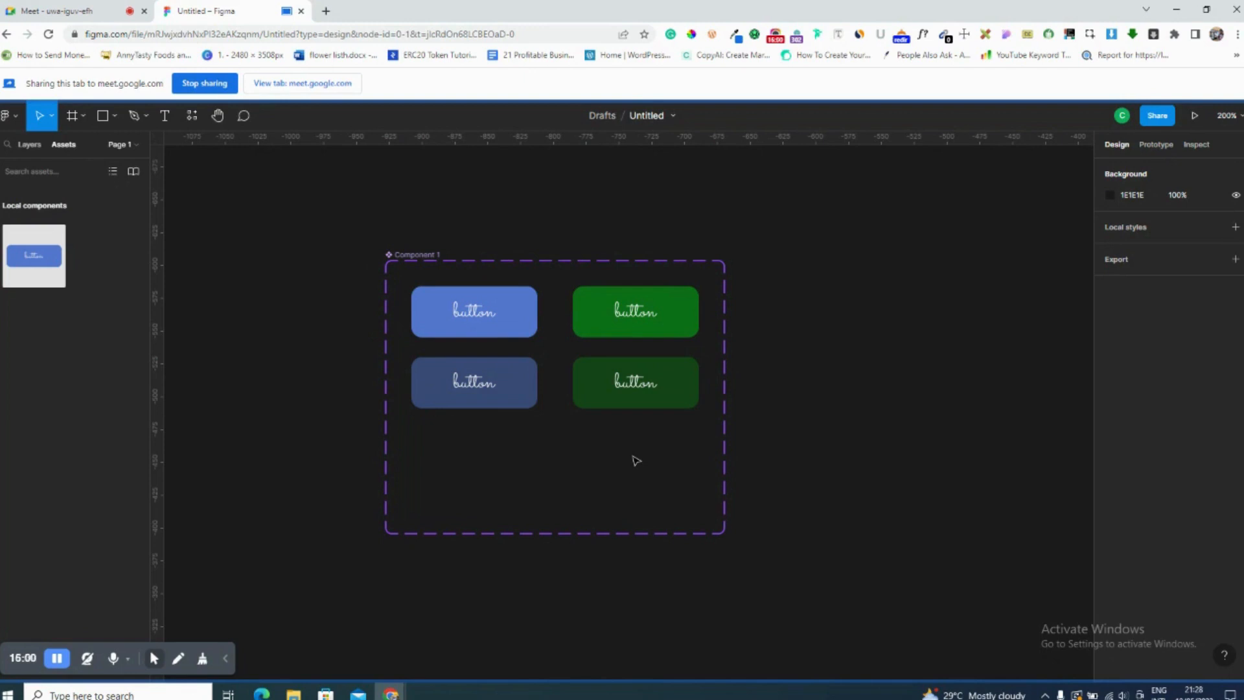
Set the faded blue variant's Type to Primary and compare it with the solid blue variant.
left_click(505, 395)
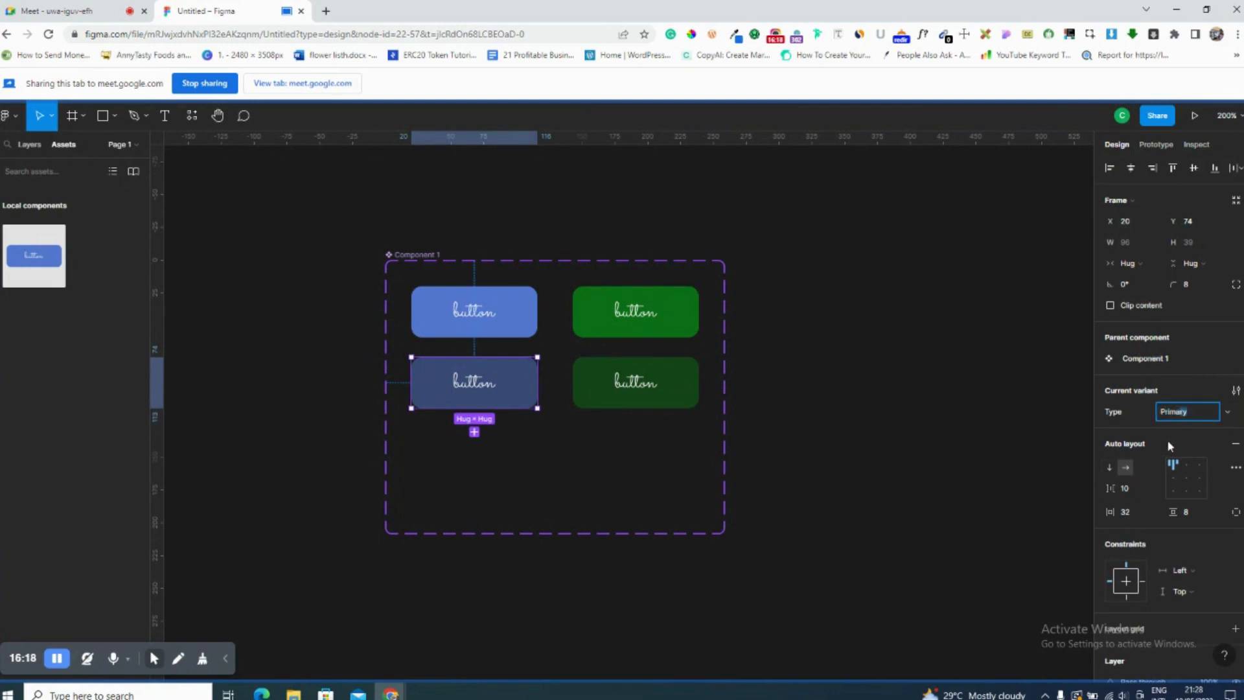
key("Return")
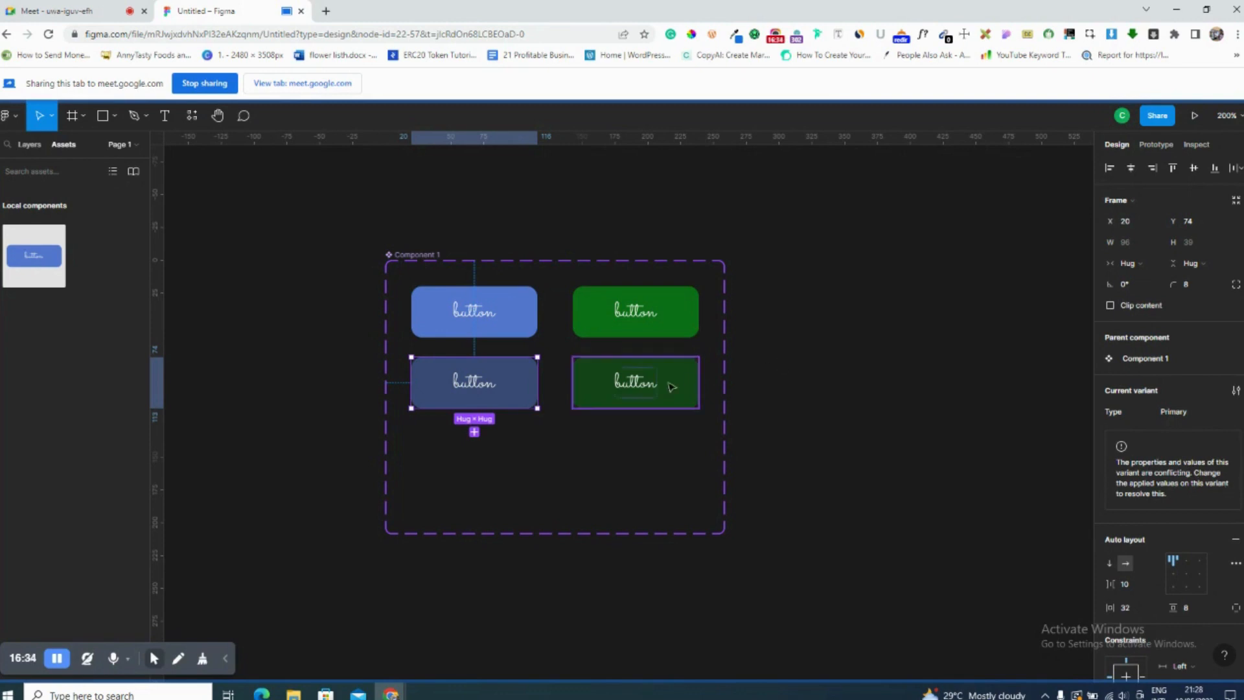
left_click(496, 301)
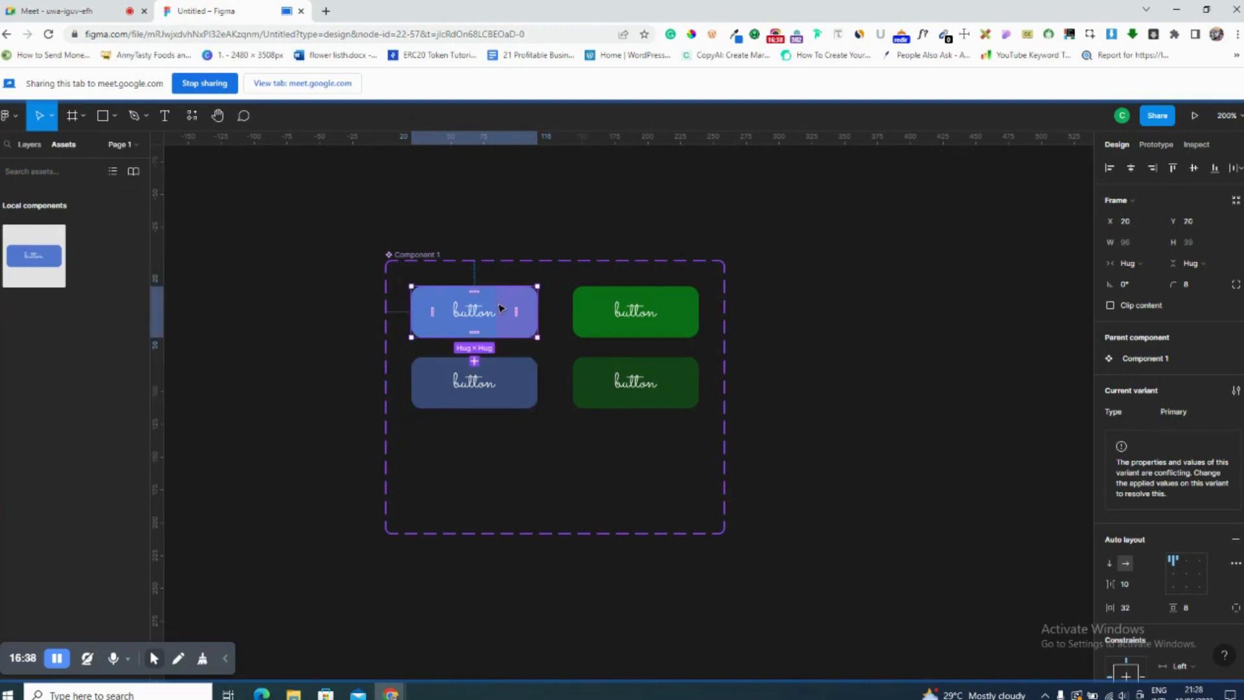
left_click(490, 382)
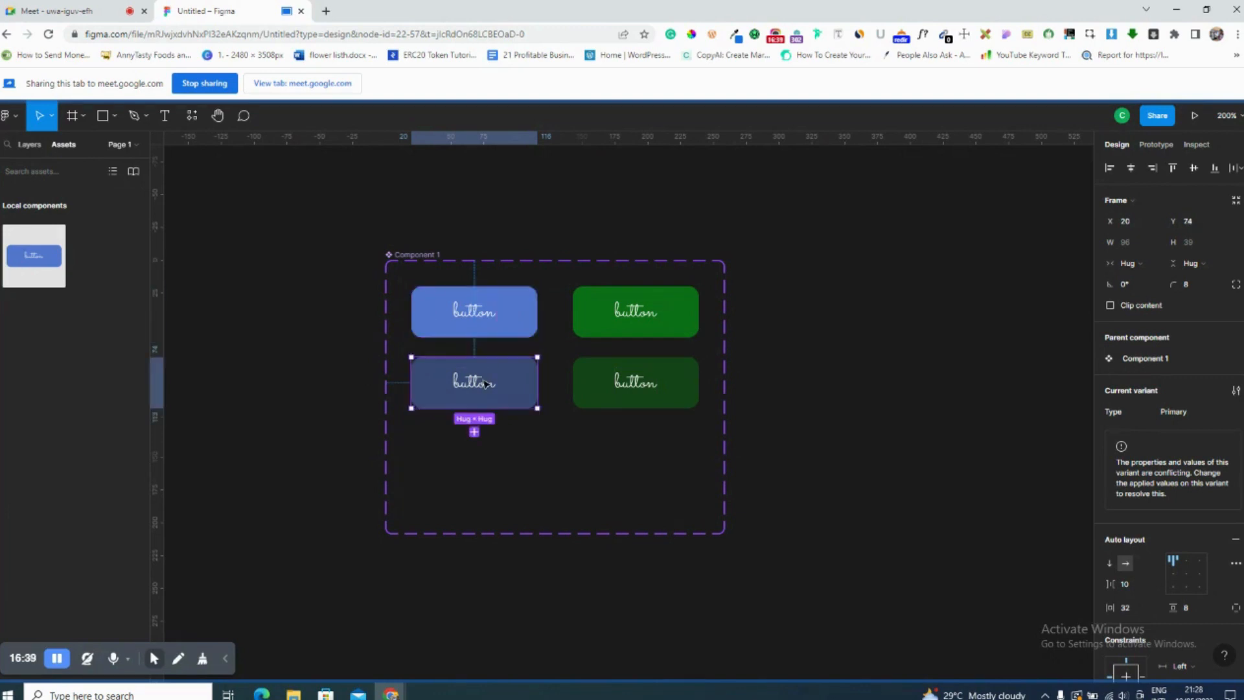
Set the faded green variant's Type to Secondary, the same as the solid green variant.
left_click(602, 330)
left_click(600, 377)
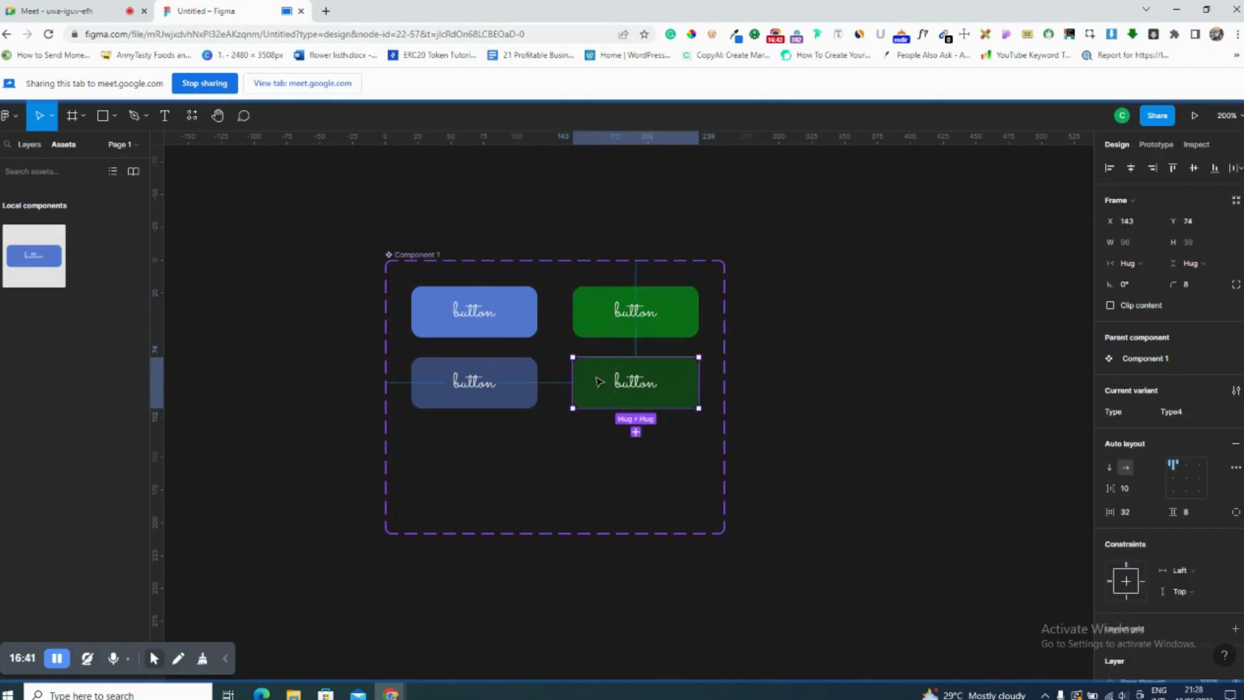
left_click(1183, 410)
type("Secondary")
key("Return")
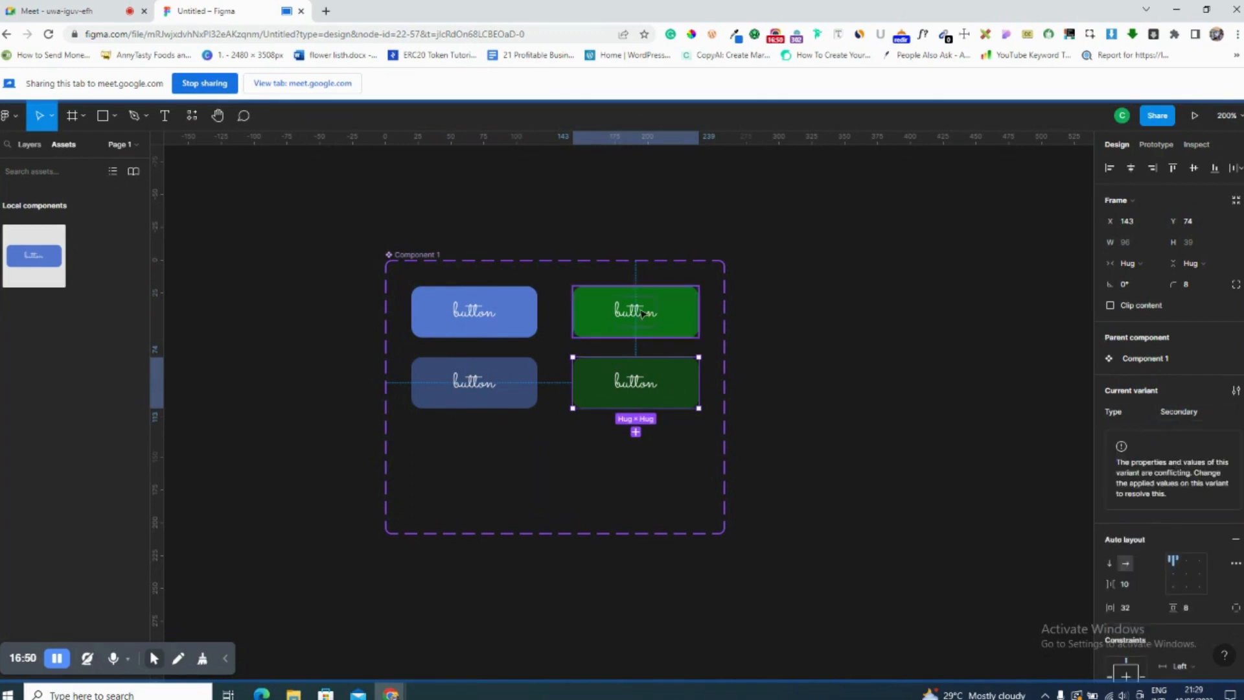
left_click_drag(640, 314, 592, 399)
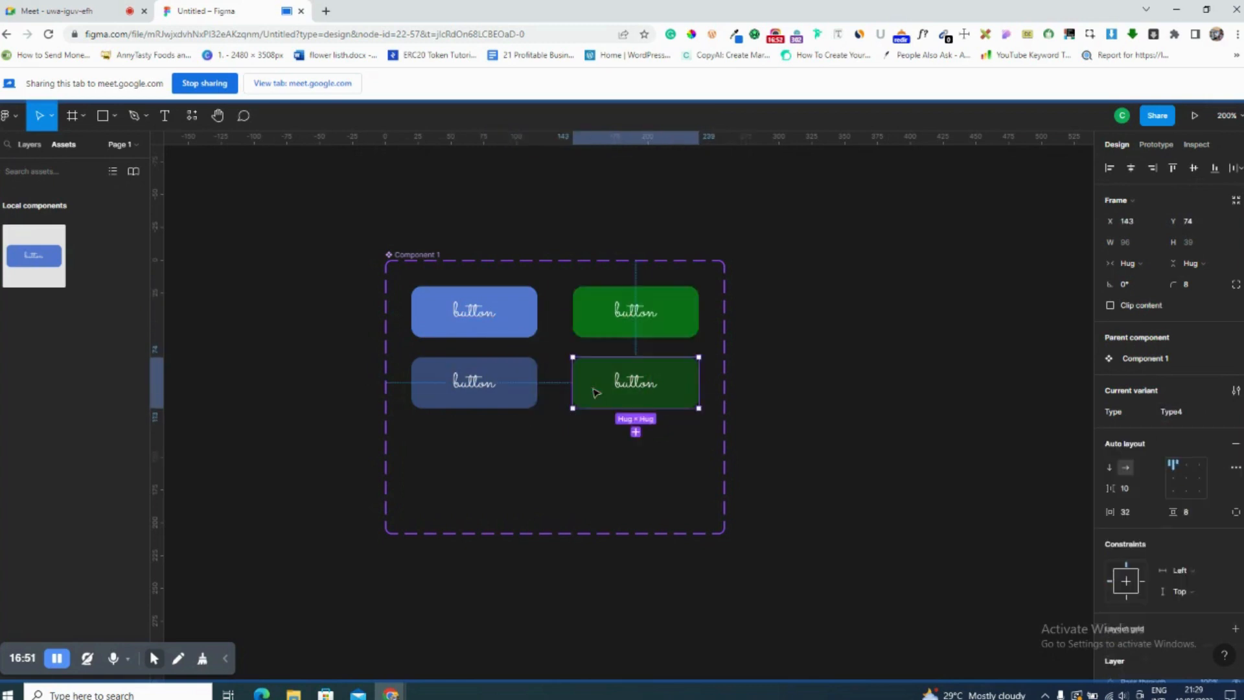
left_click(788, 401)
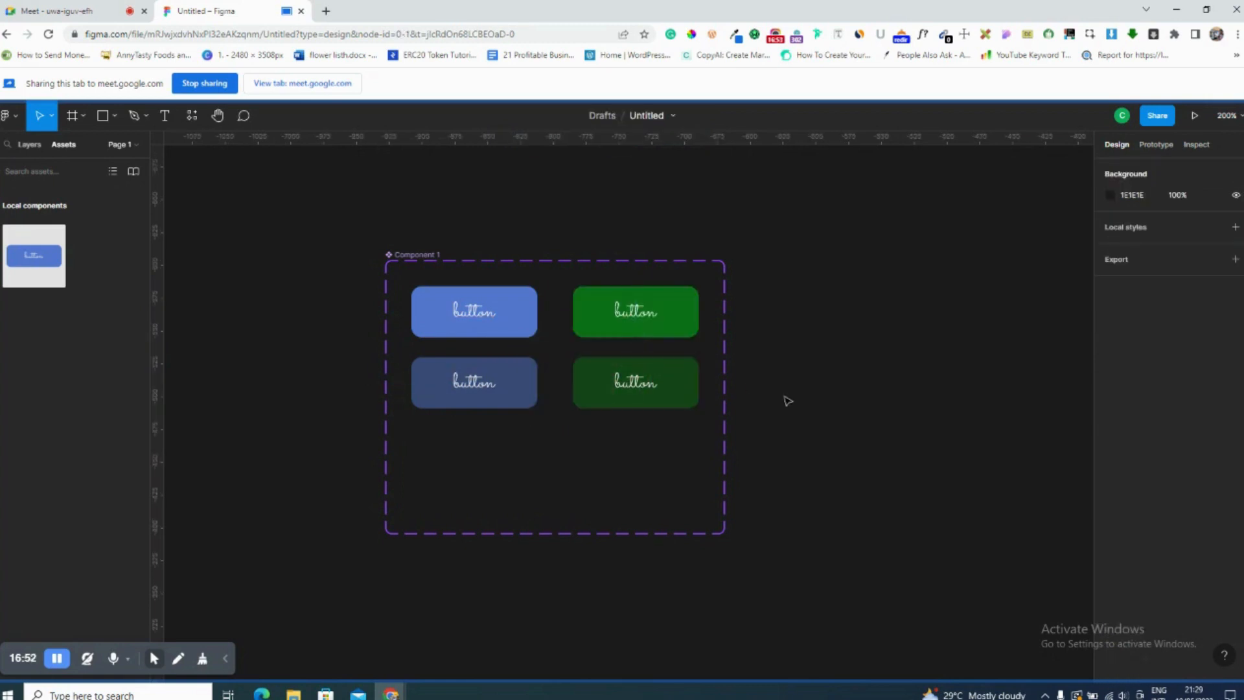
left_click(686, 393)
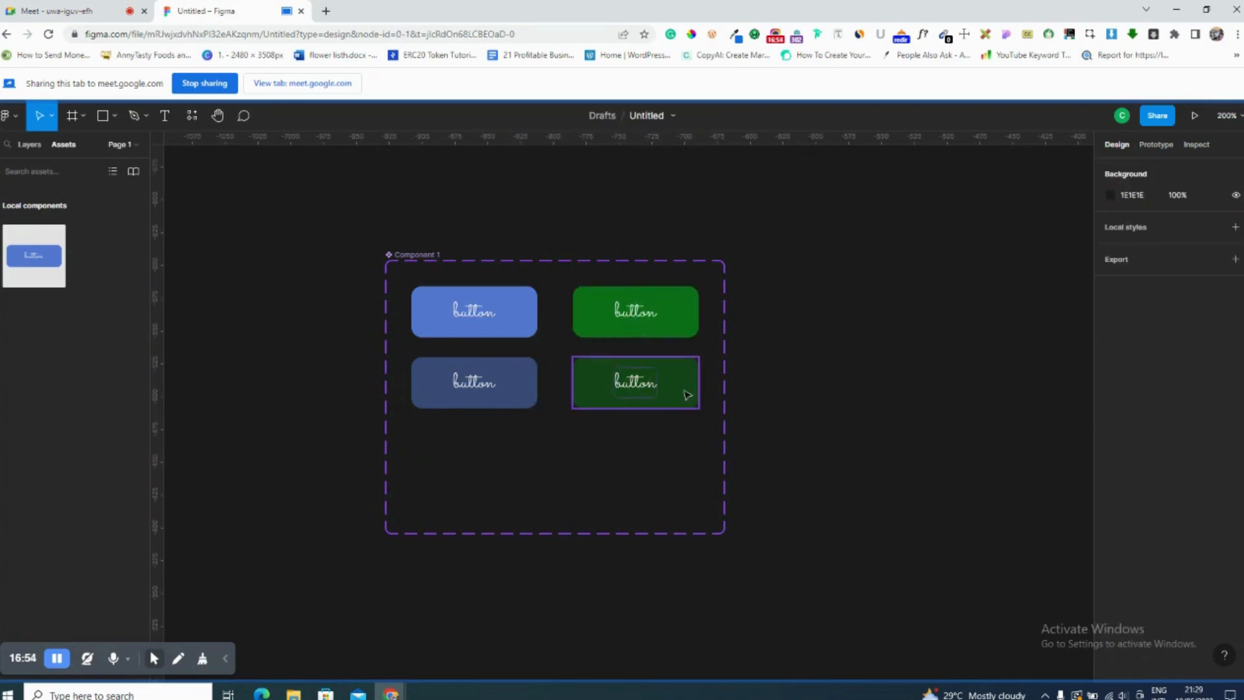
left_click(537, 405, "shift")
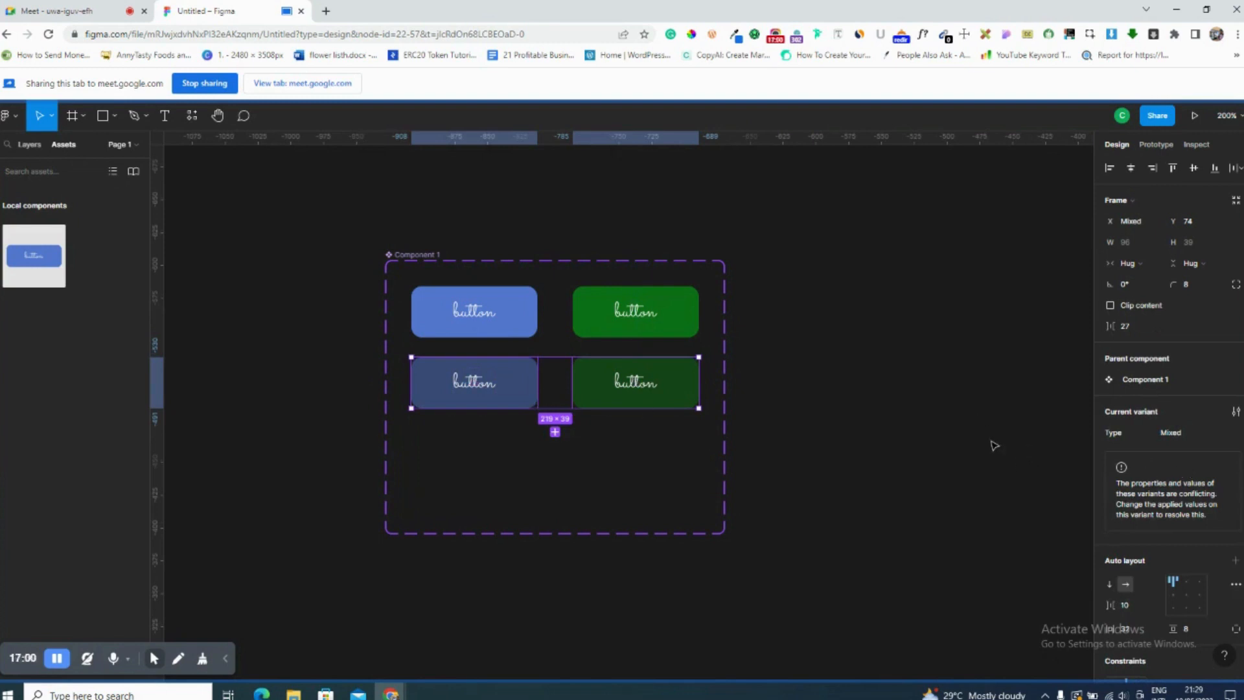
left_click(691, 436)
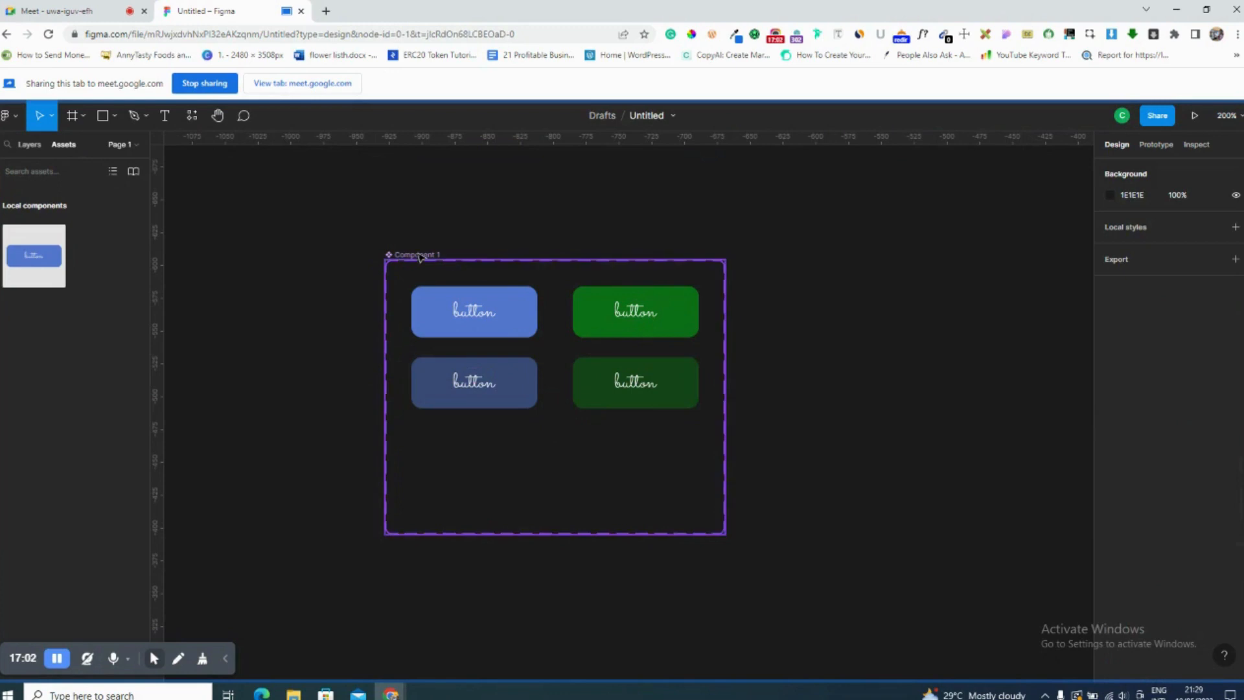
Show the layer list and rename the component set as Button.
left_click(29, 144)
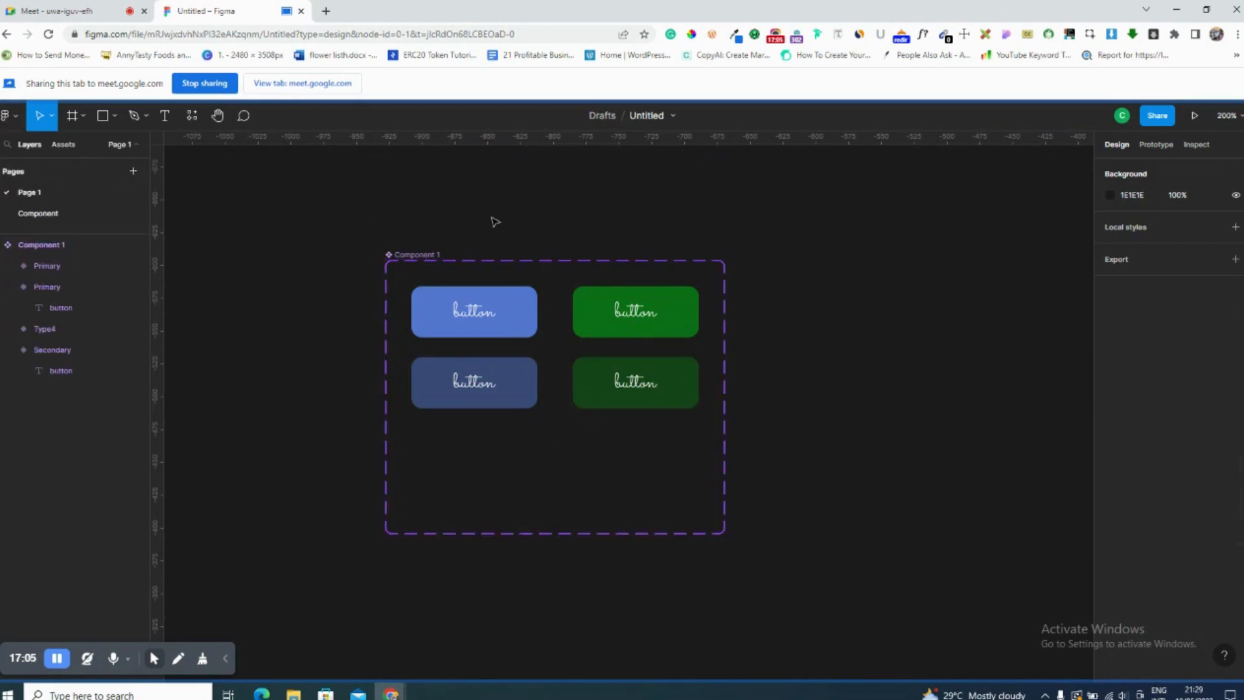
left_click(429, 255)
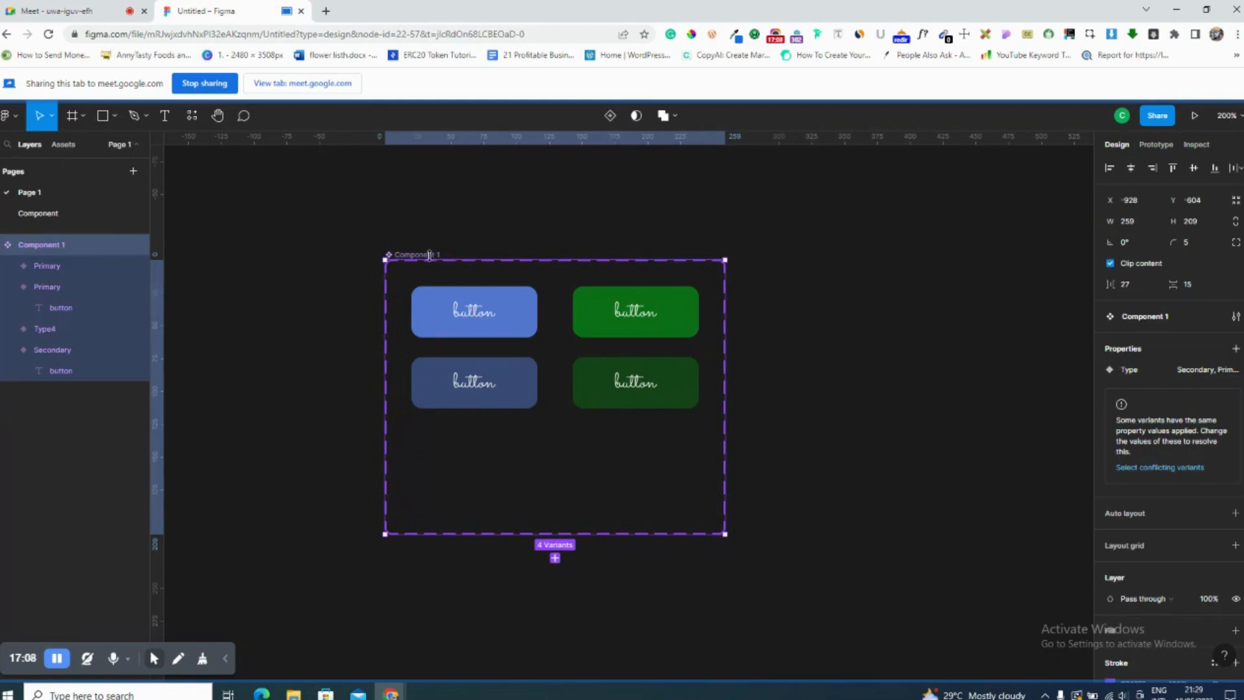
double_click(430, 255)
type("utto")
key("BackSpace")
key("BackSpace")
key("BackSpace")
key("BackSpace")
type("utton")
key("Return")
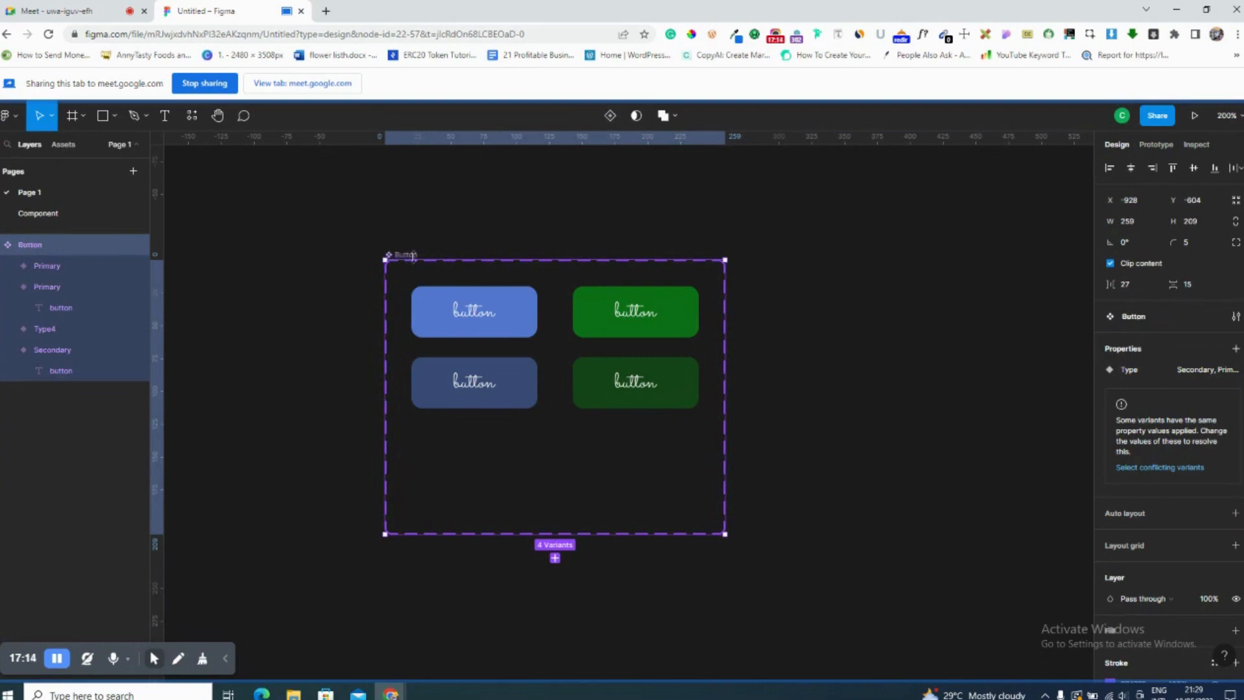
Examine which kinds of property the component set can take and compare the Type values of the blue and faded green variants.
left_click(1236, 350)
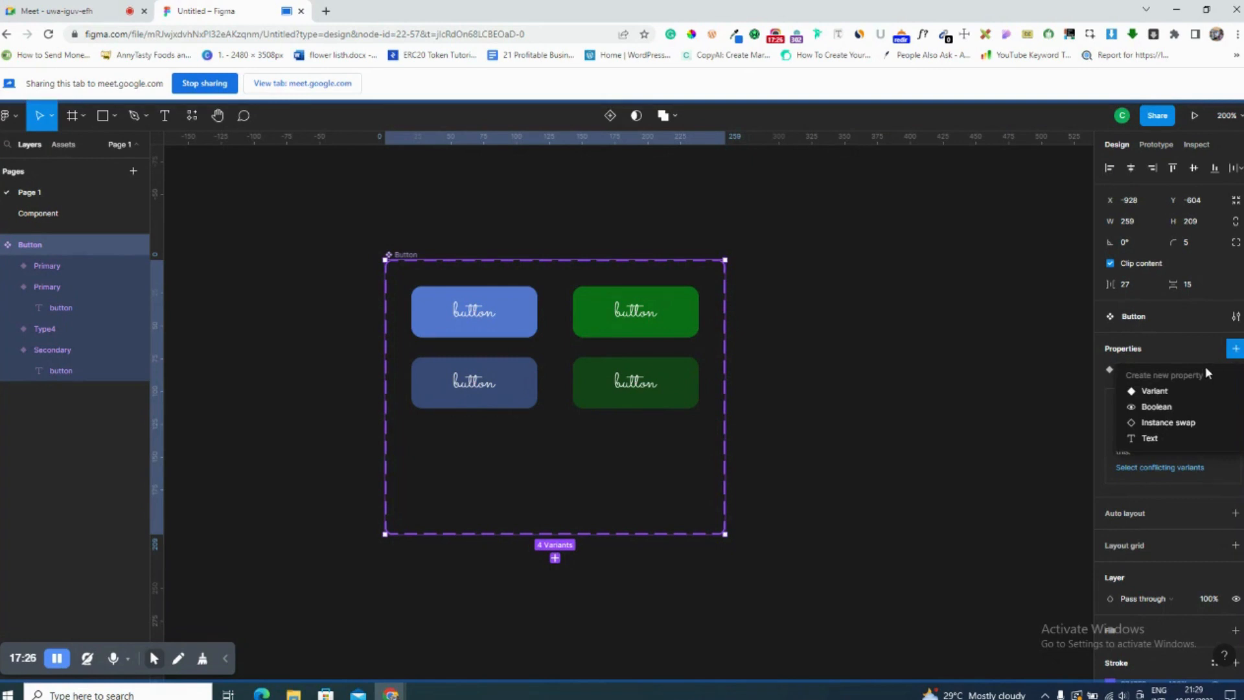
left_click(1168, 351)
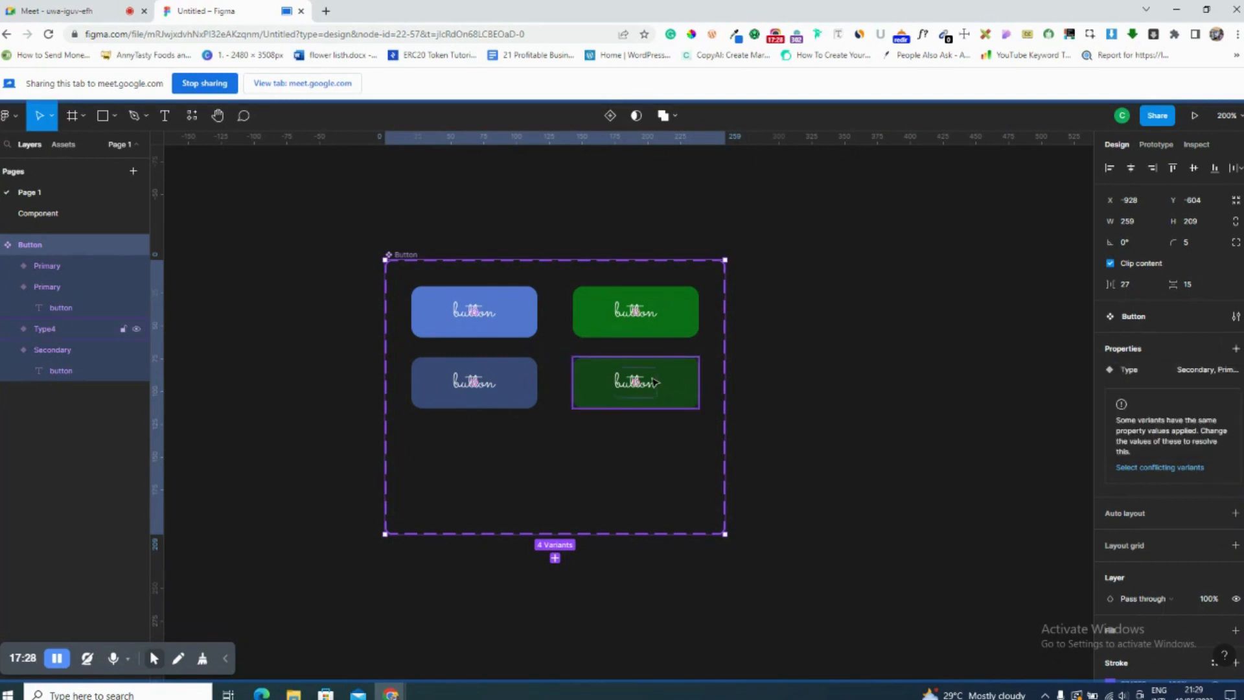
left_click(654, 383)
left_click(507, 396)
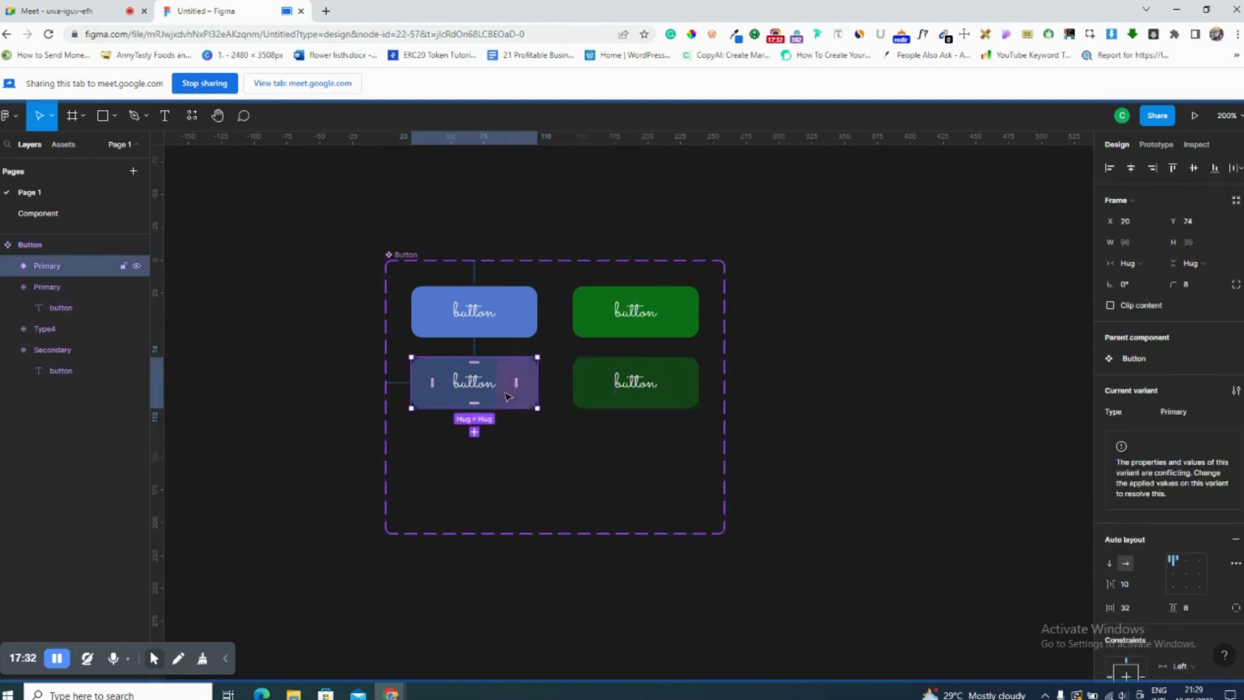
left_click(597, 382)
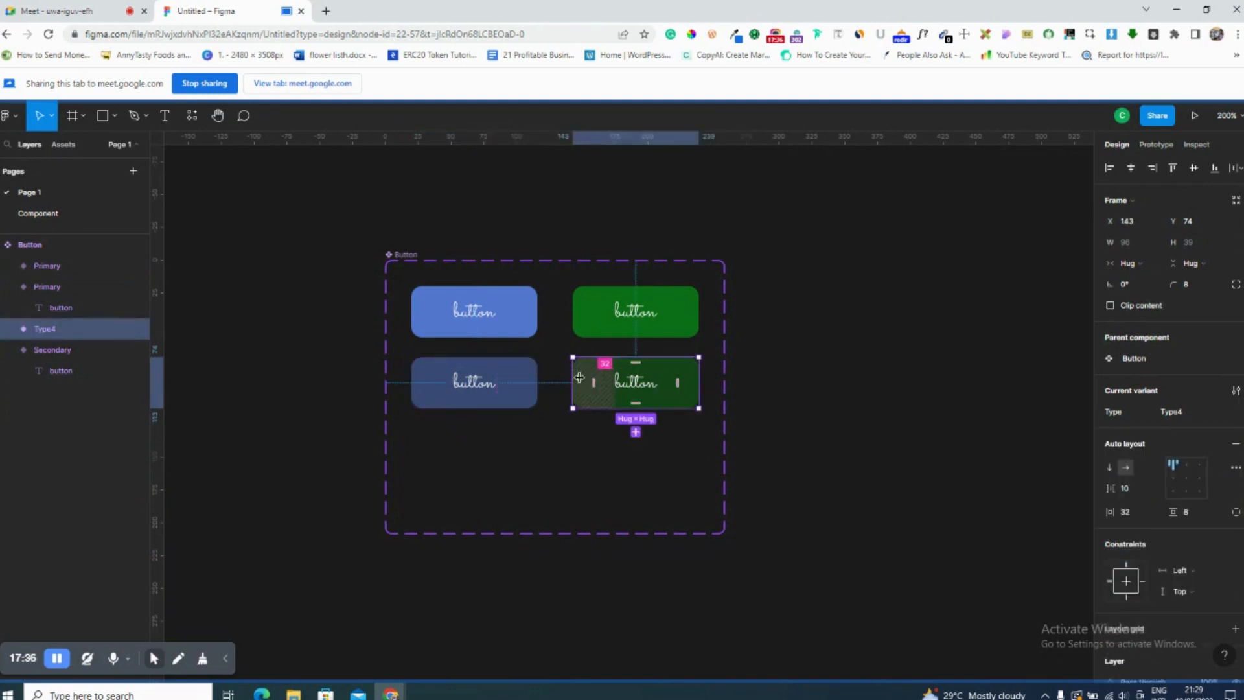
left_click(526, 322)
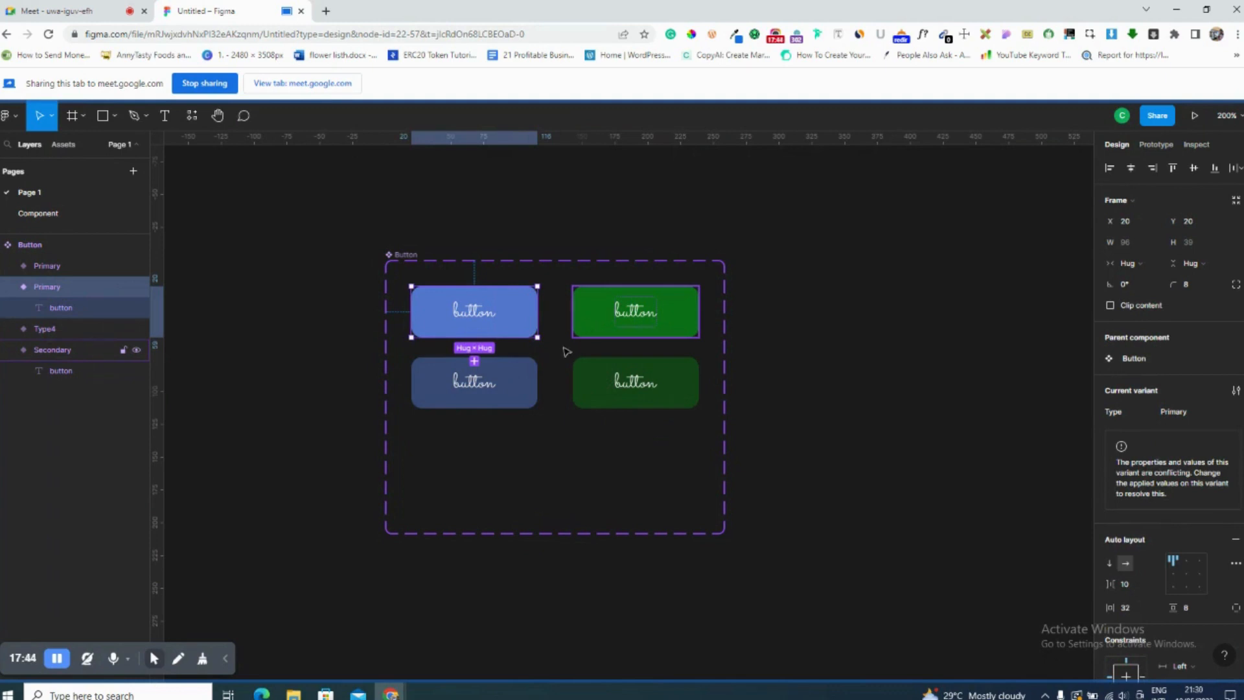
left_click(536, 379)
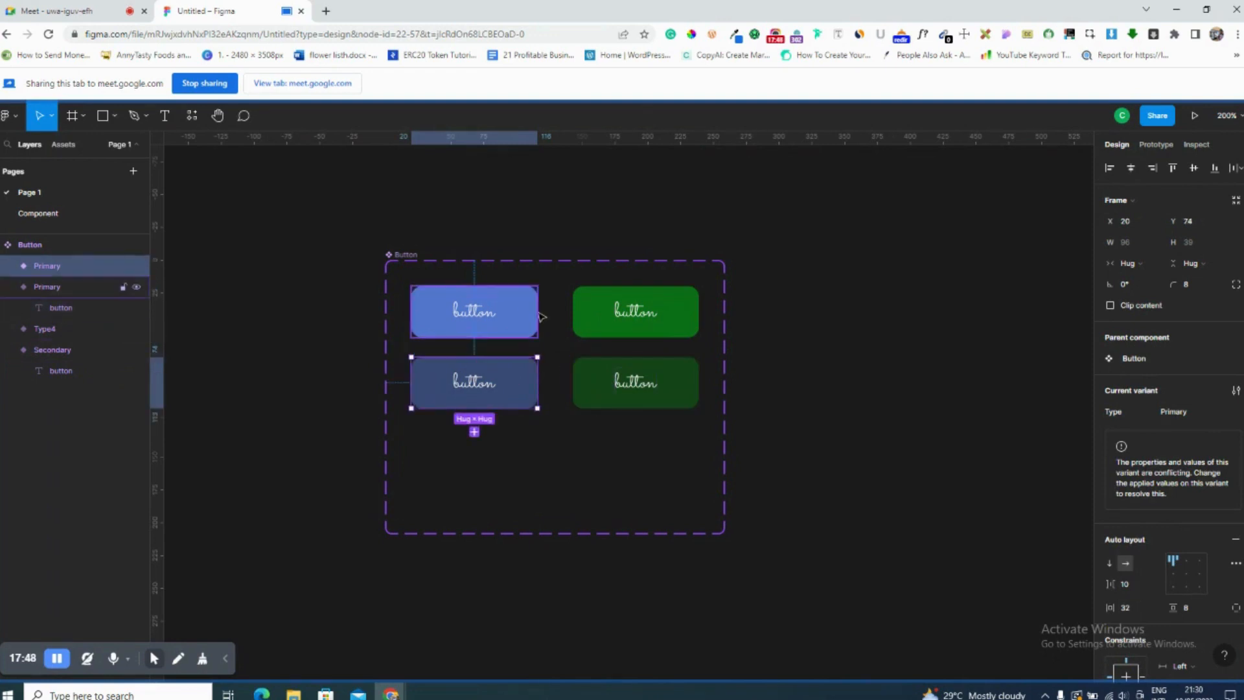
Set the faded green variant's Type to Secondary again.
left_click(668, 361)
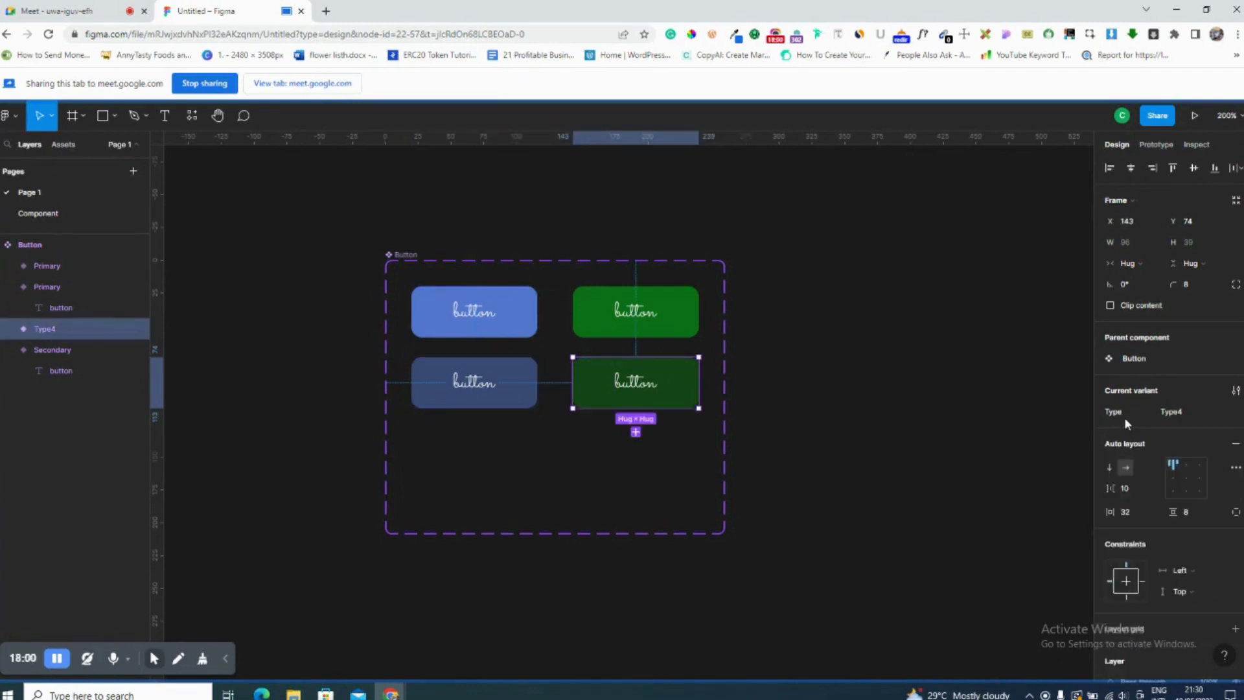
left_click(502, 388)
left_click(620, 388)
type("secondary")
key("Return")
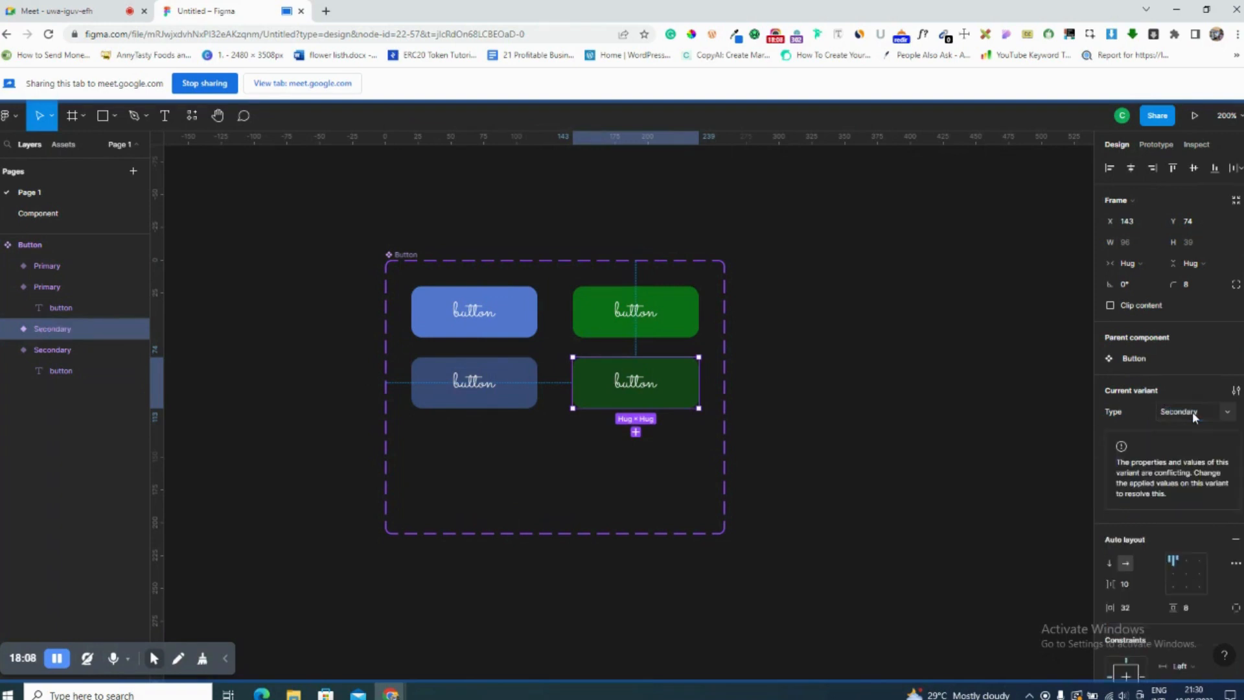
left_click(1236, 390)
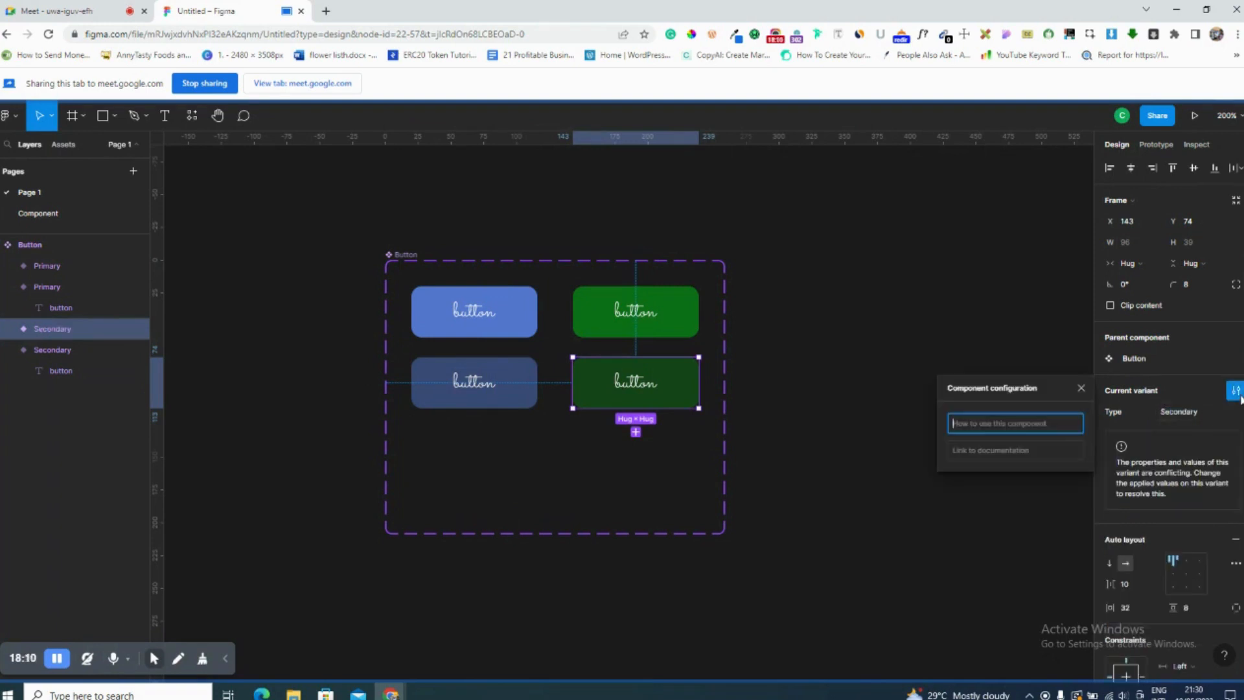
left_click(1080, 390)
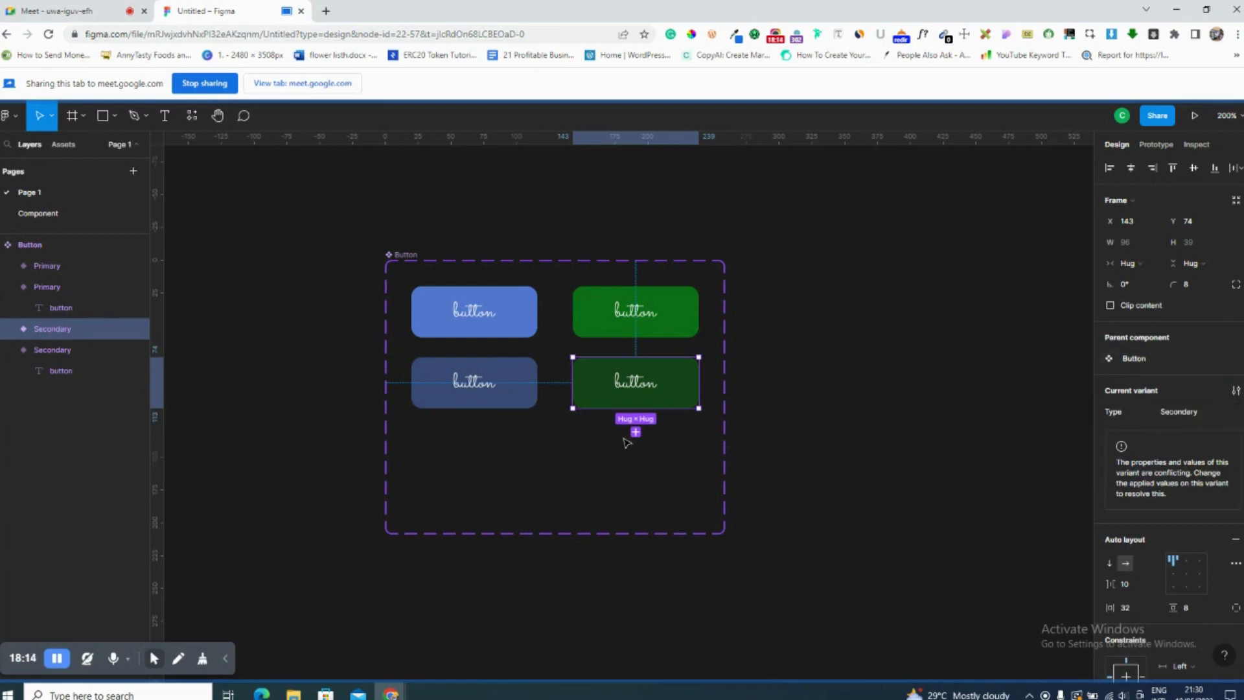
left_click(632, 333)
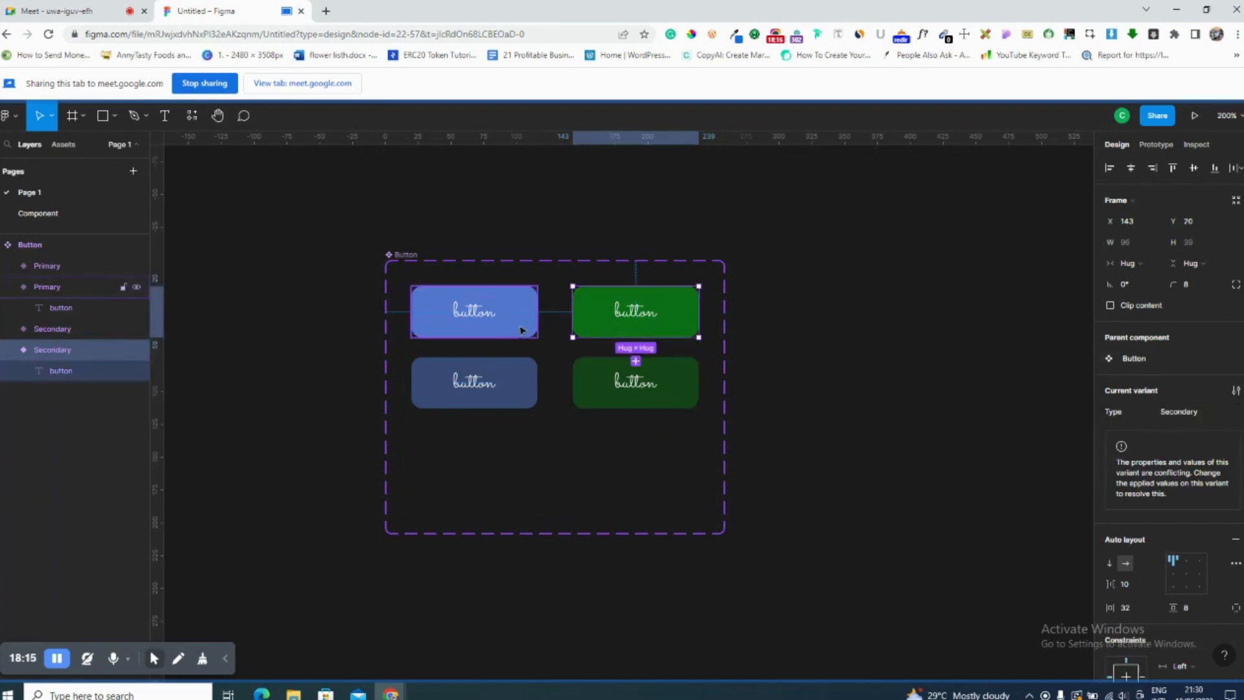
left_click(517, 338)
left_click(512, 373)
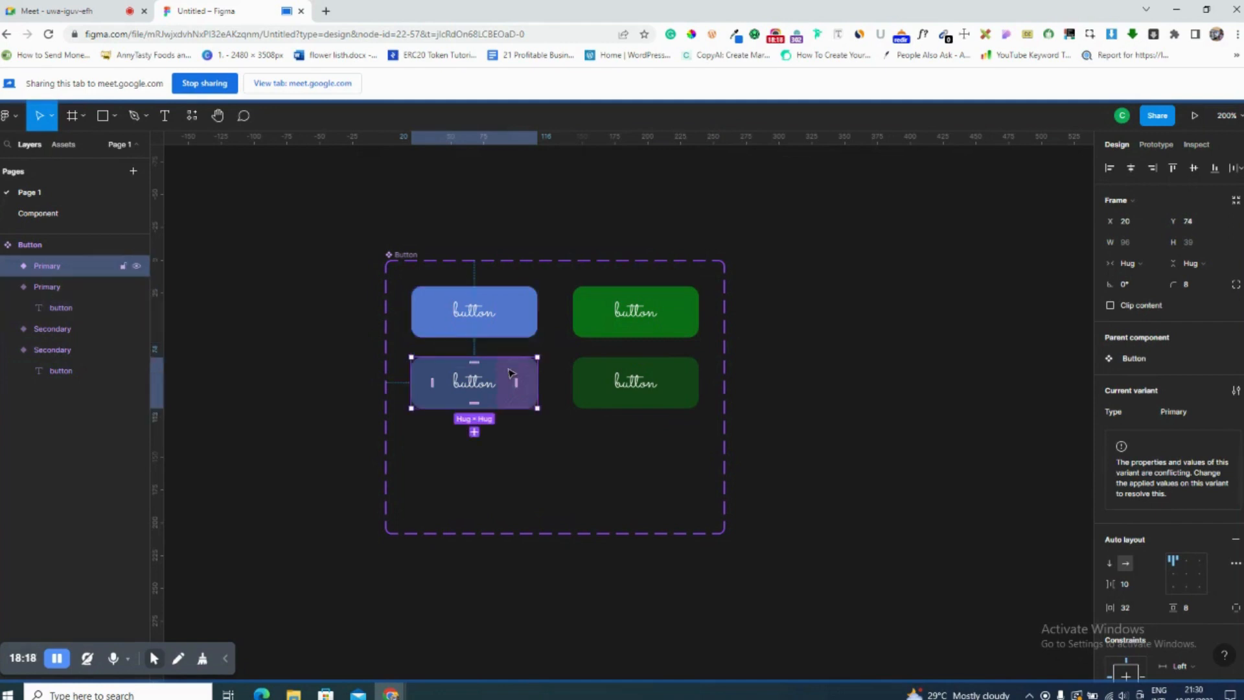
Try to rename the Type property with both faded variants selected, and undo the change.
left_click(618, 381, "shift")
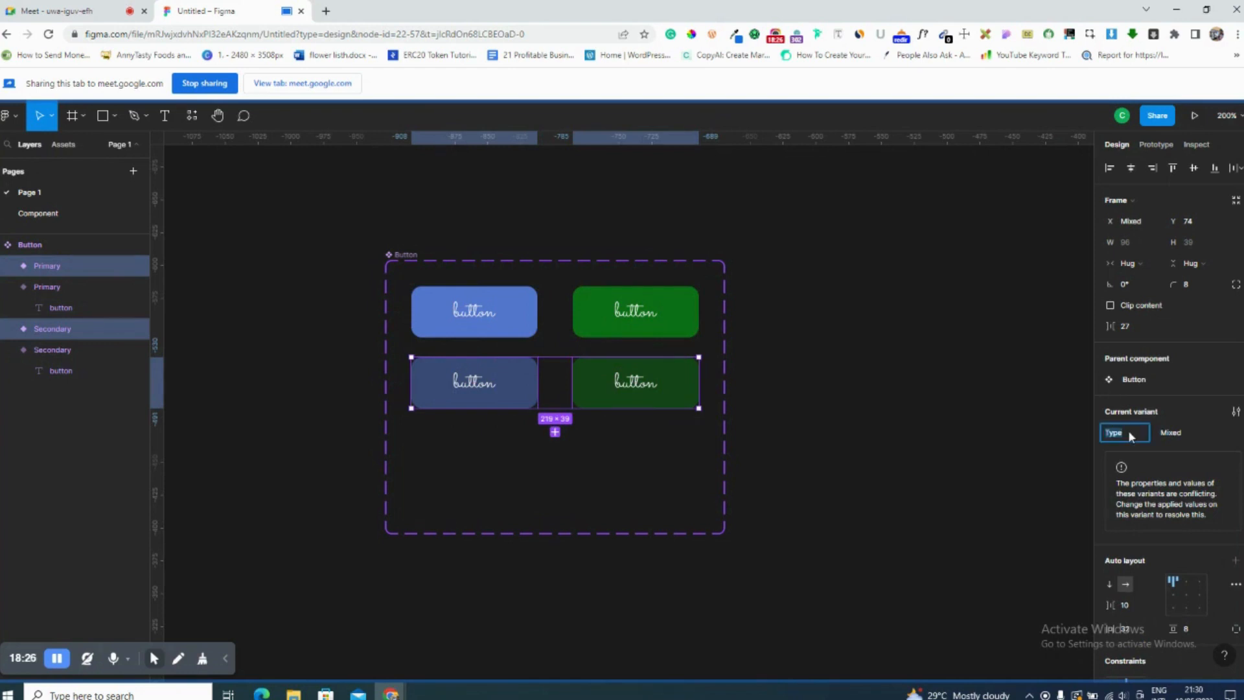
type("ver")
key("ctrl+z")
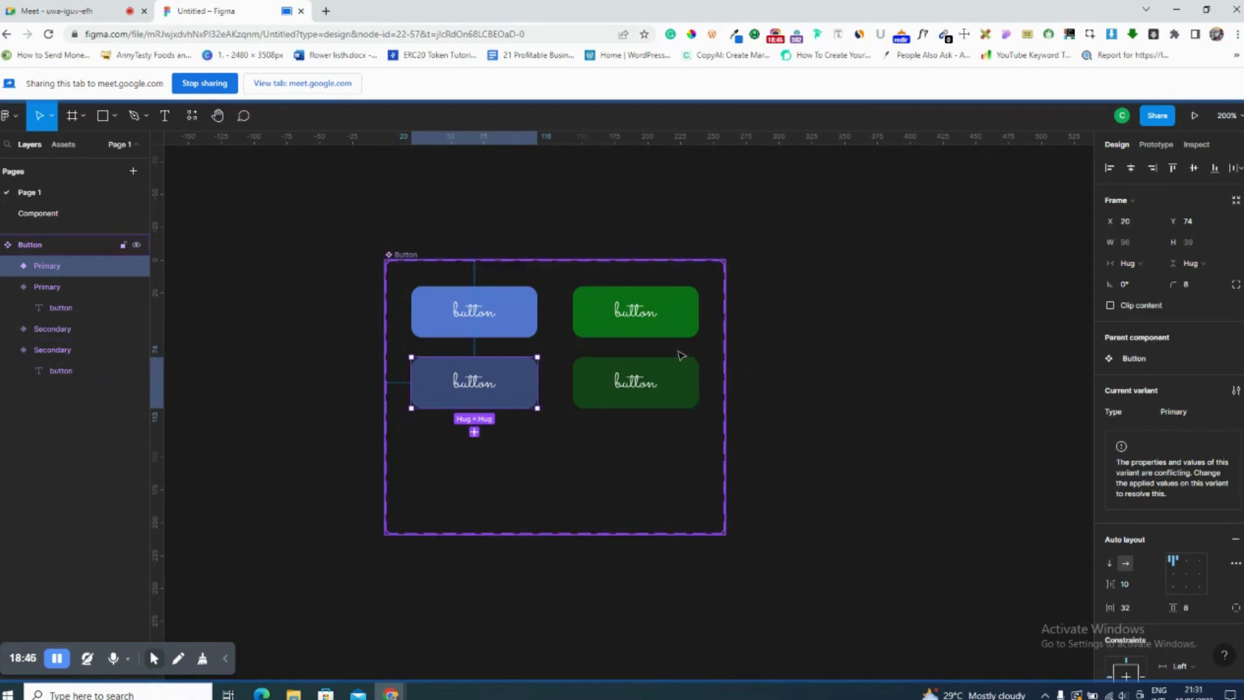
key("Tab")
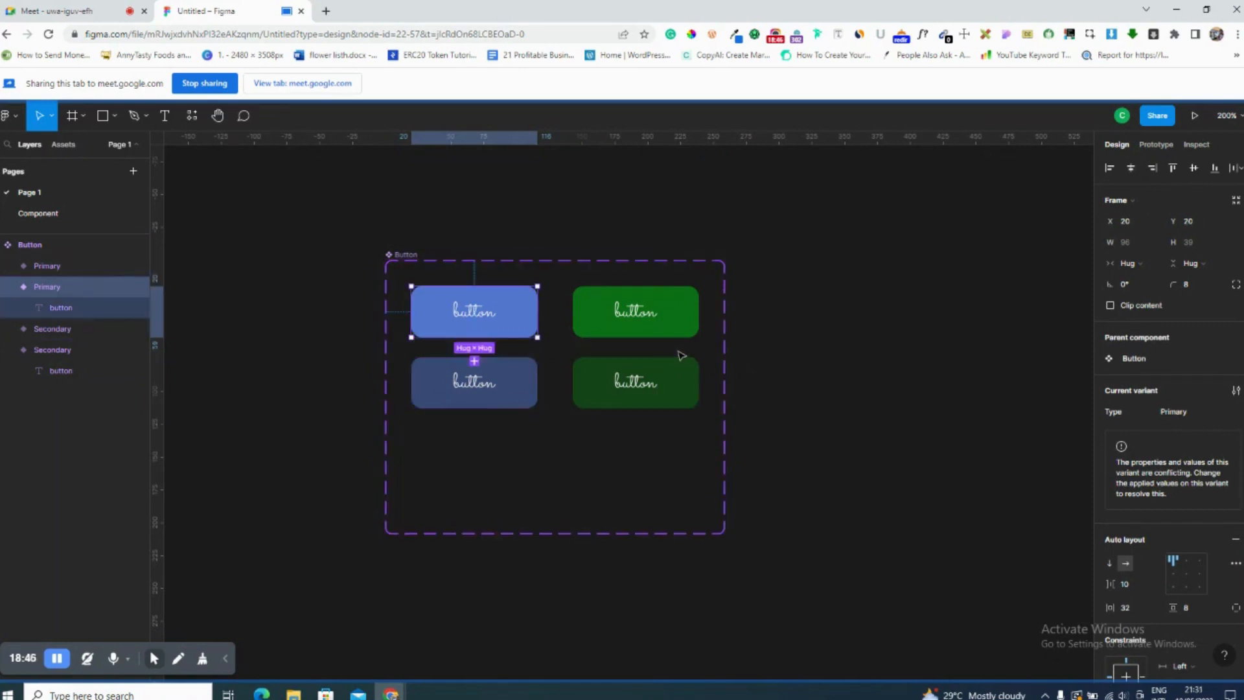
left_click(530, 371)
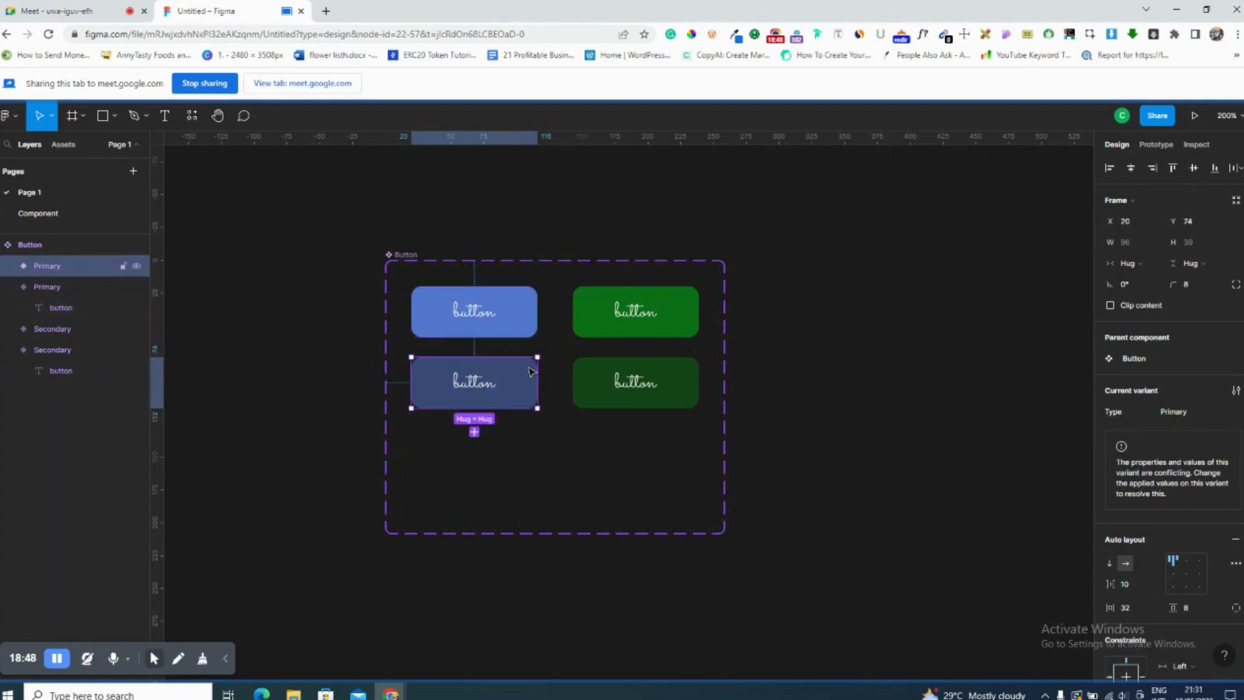
left_click(619, 381)
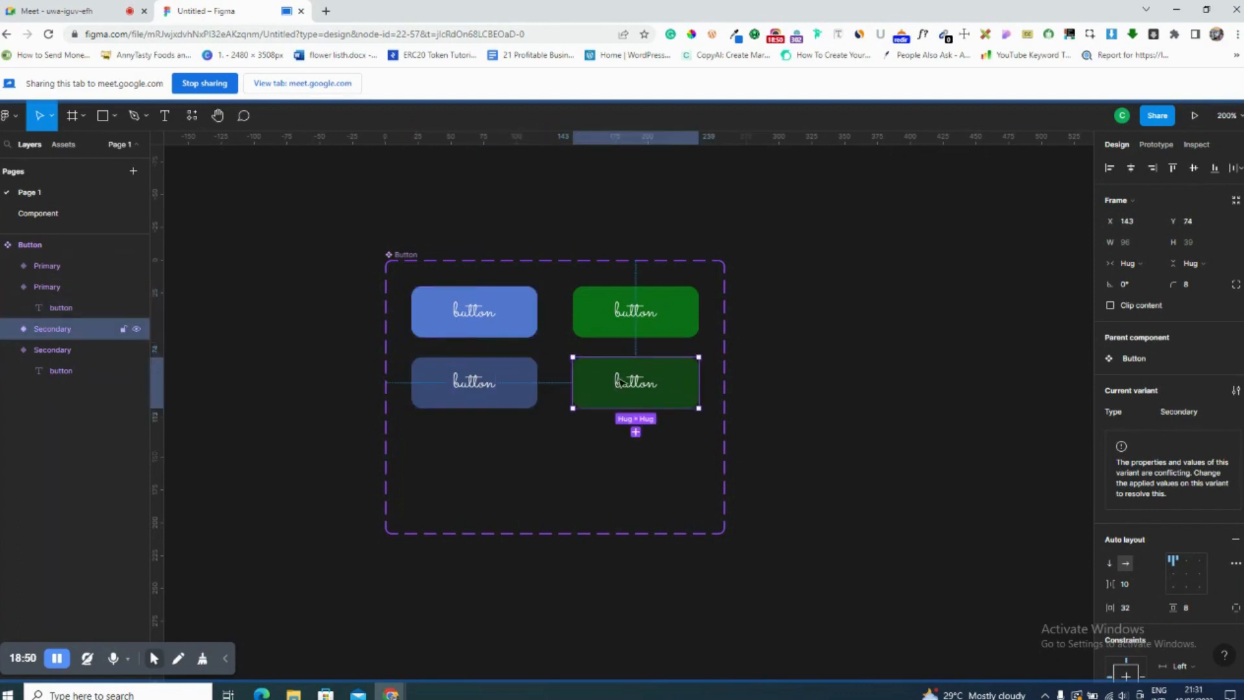
left_click(407, 255)
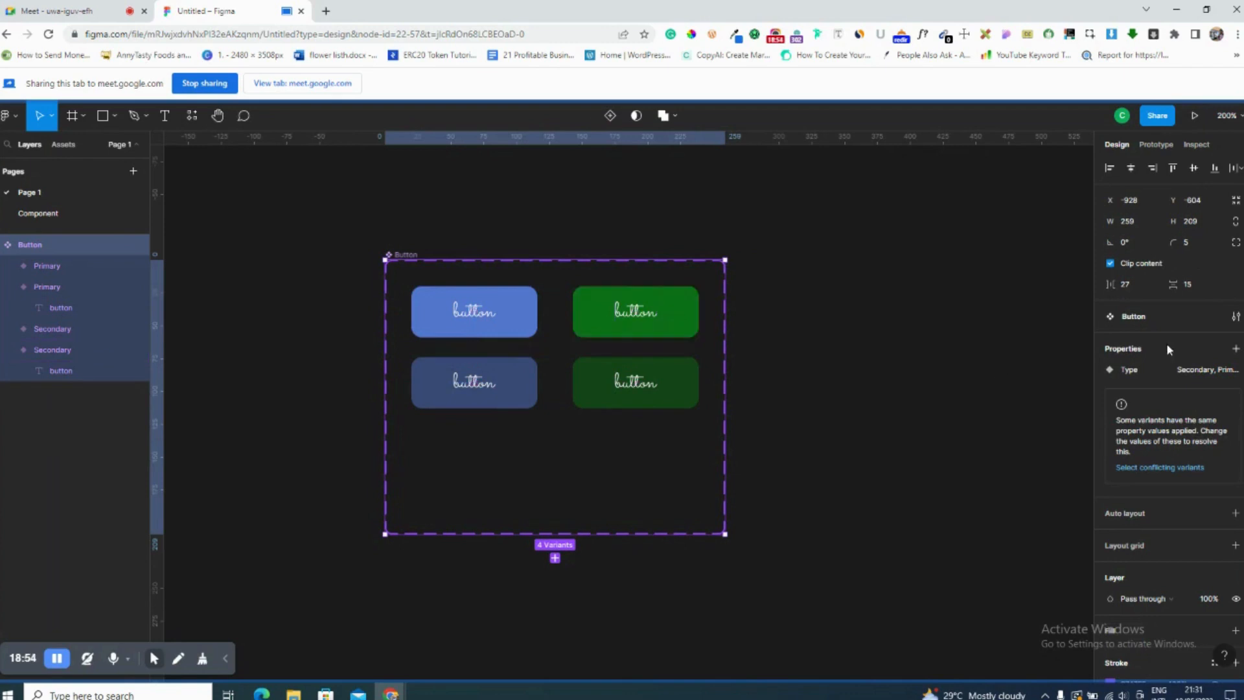
left_click(1236, 349)
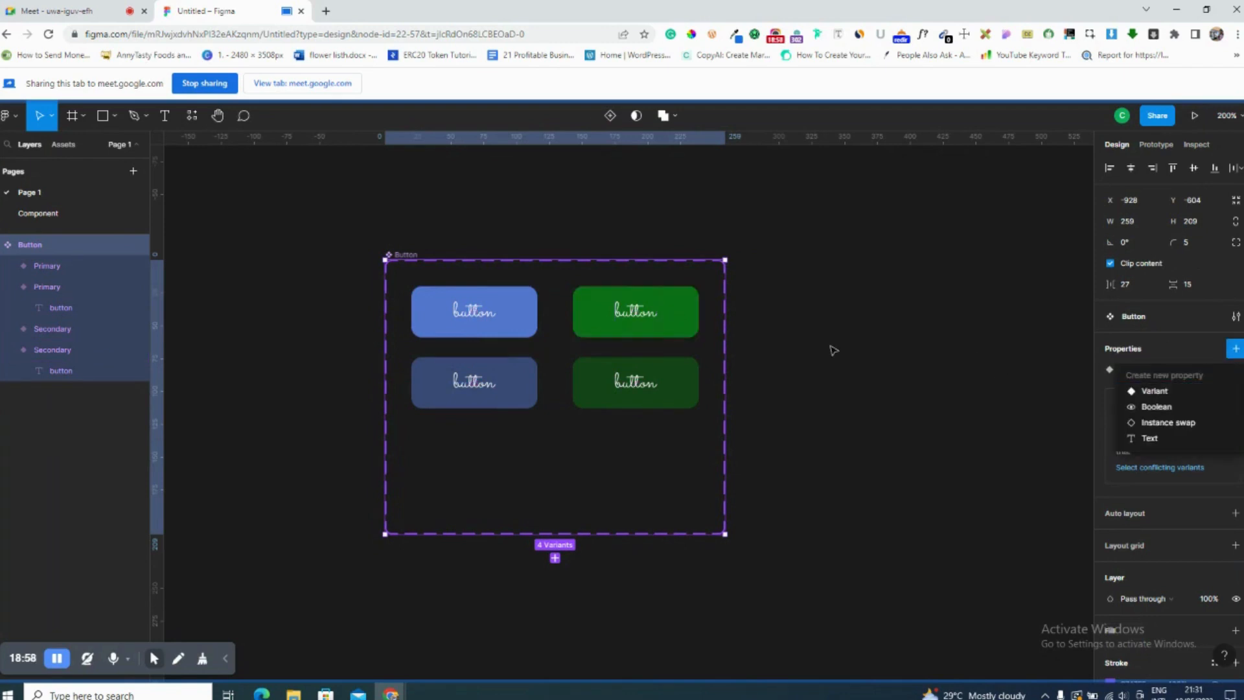
left_click(634, 386)
left_click(633, 385)
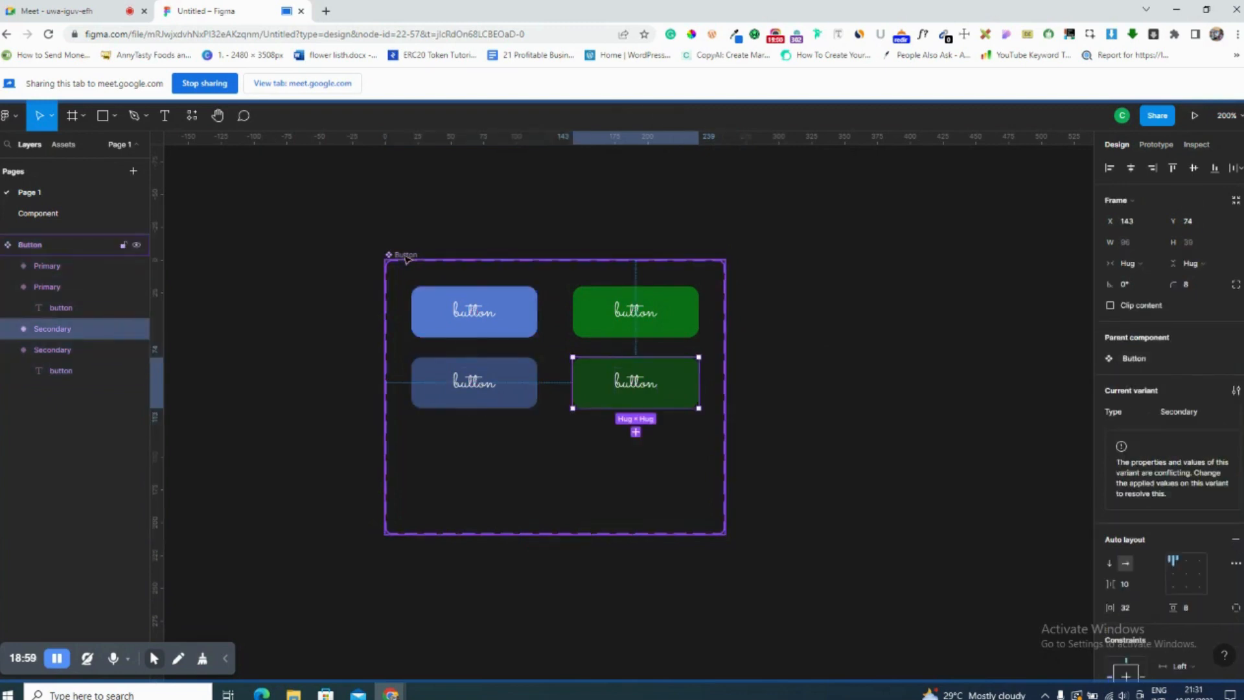
Add a variant property named Hover with the value False to the Button component set.
left_click(407, 255)
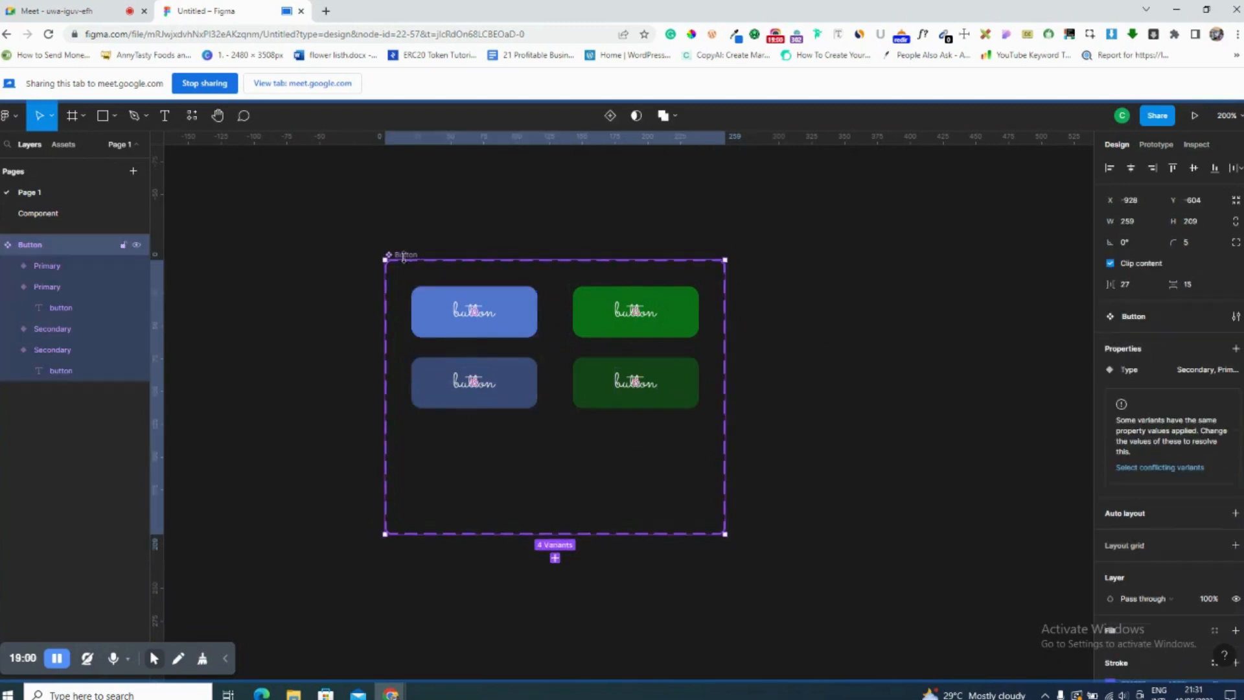
left_click(1236, 350)
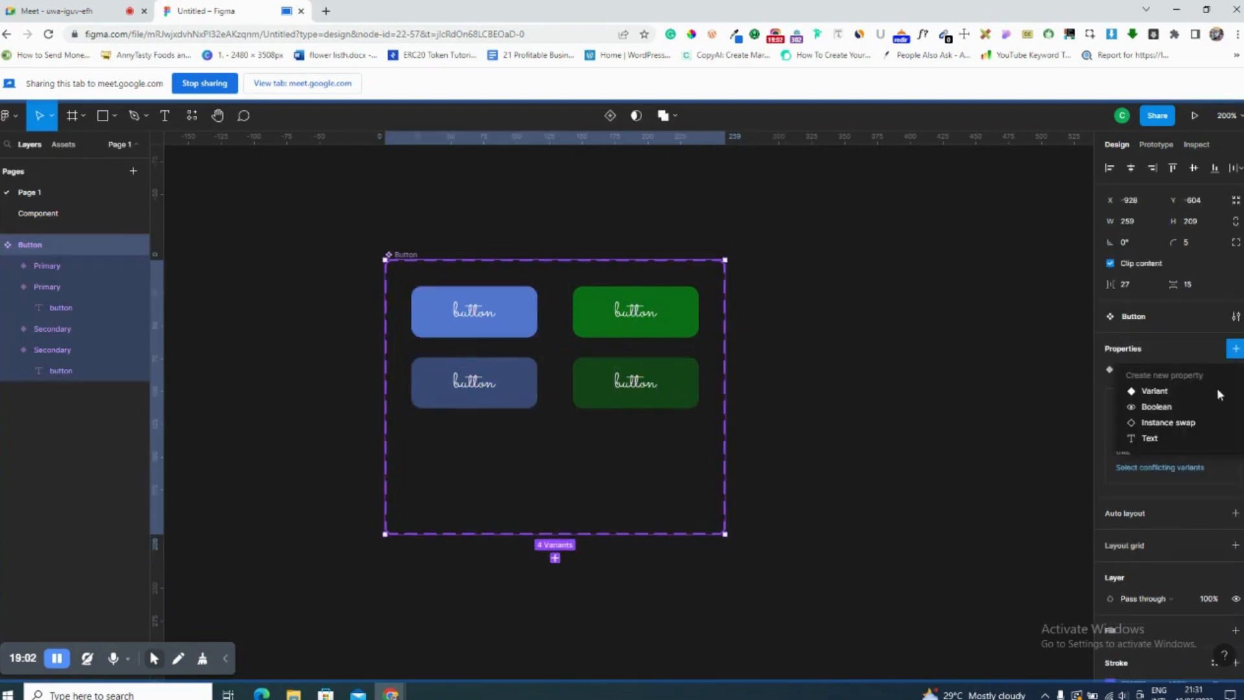
left_click(1184, 392)
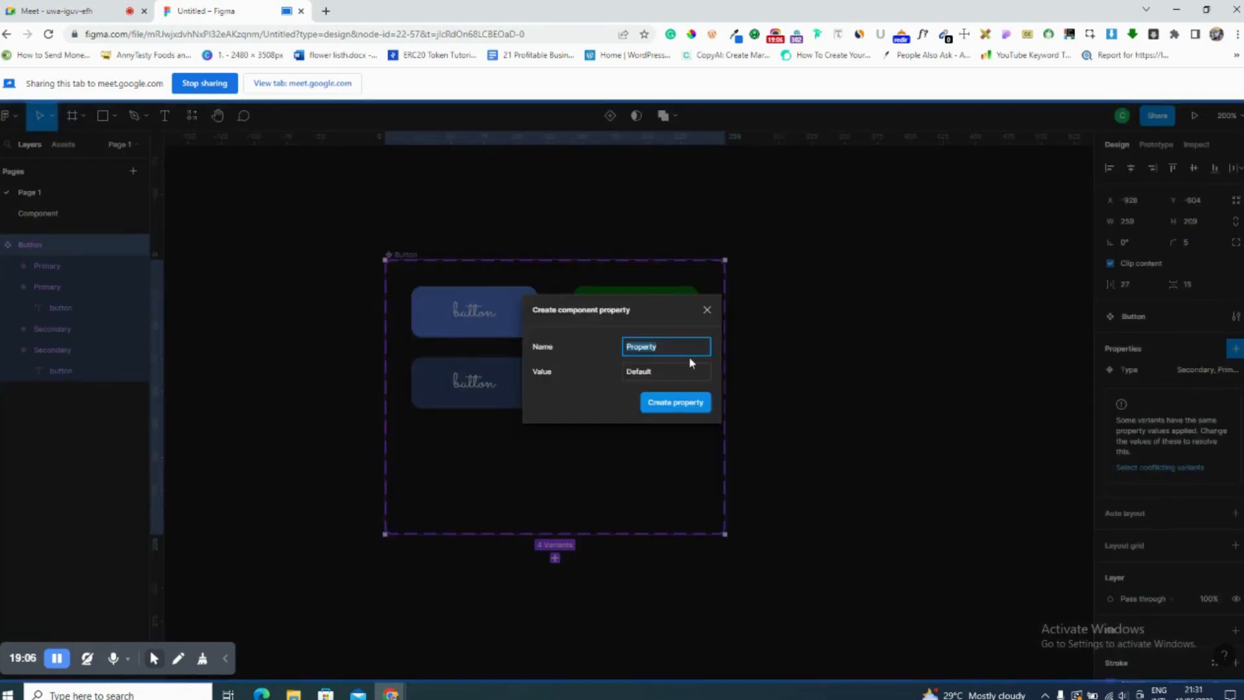
type("Hover")
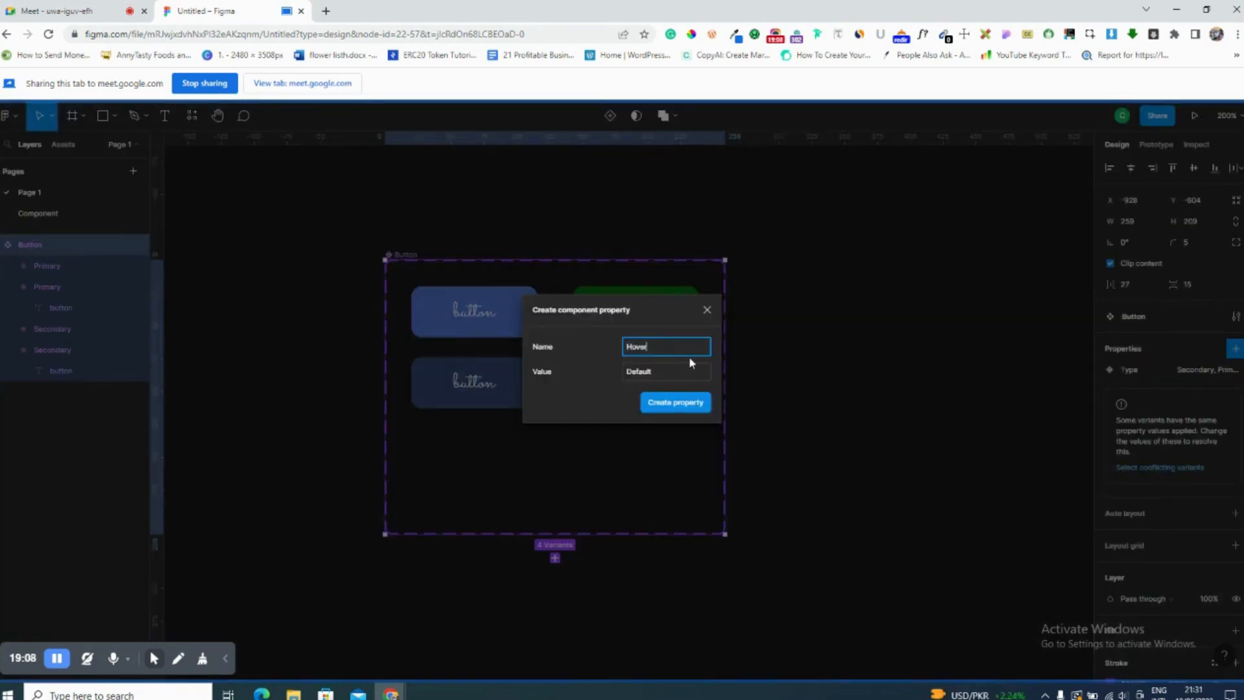
left_click(685, 367)
type("False")
key("Return")
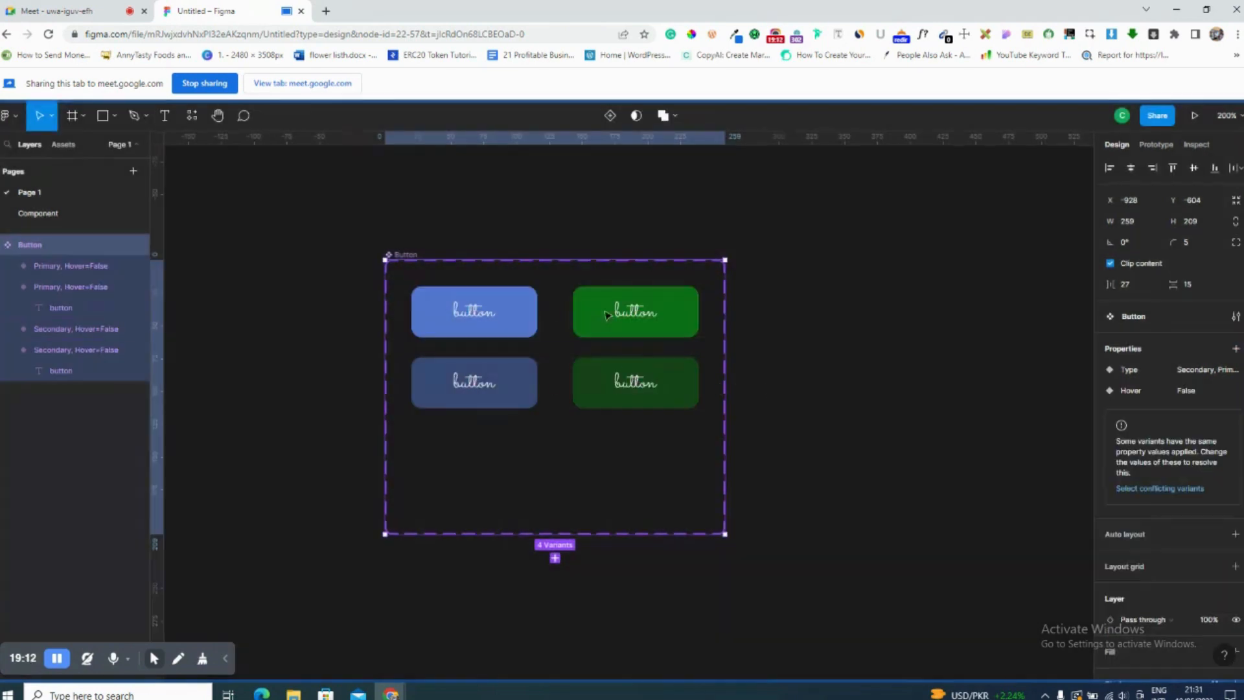
Set the Hover value to True for both the faded blue and faded green variants.
left_click(588, 360)
left_click(473, 383, "shift")
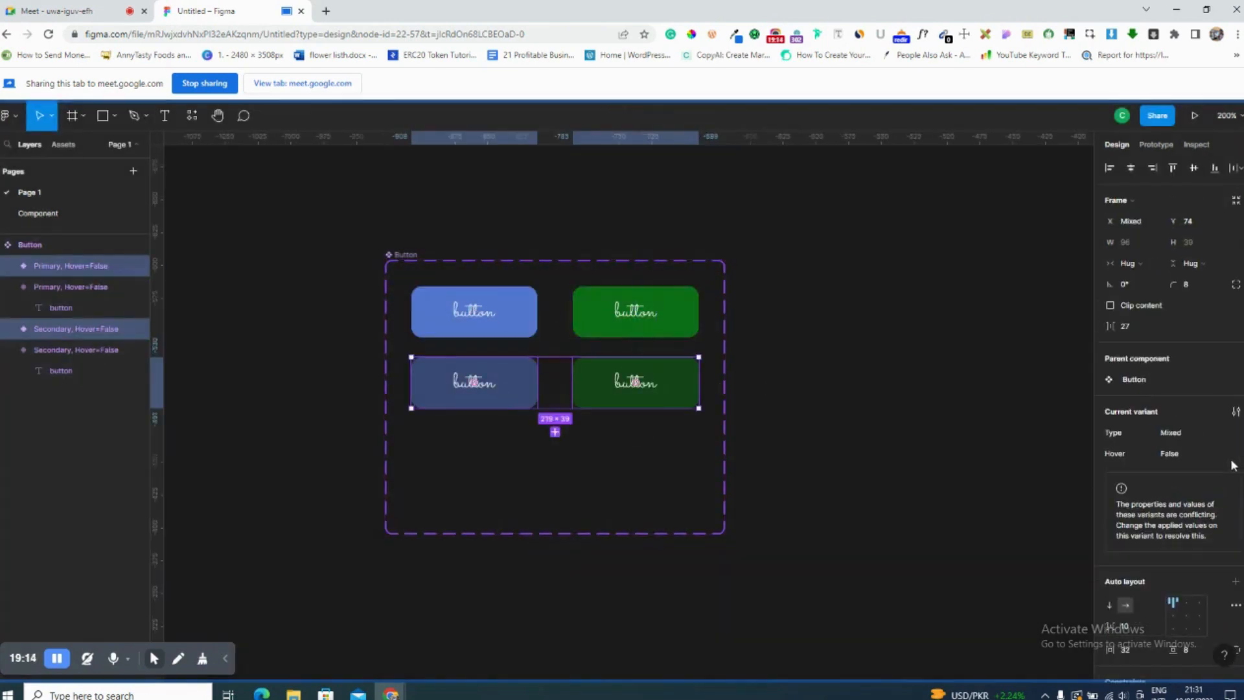
left_click(1192, 433)
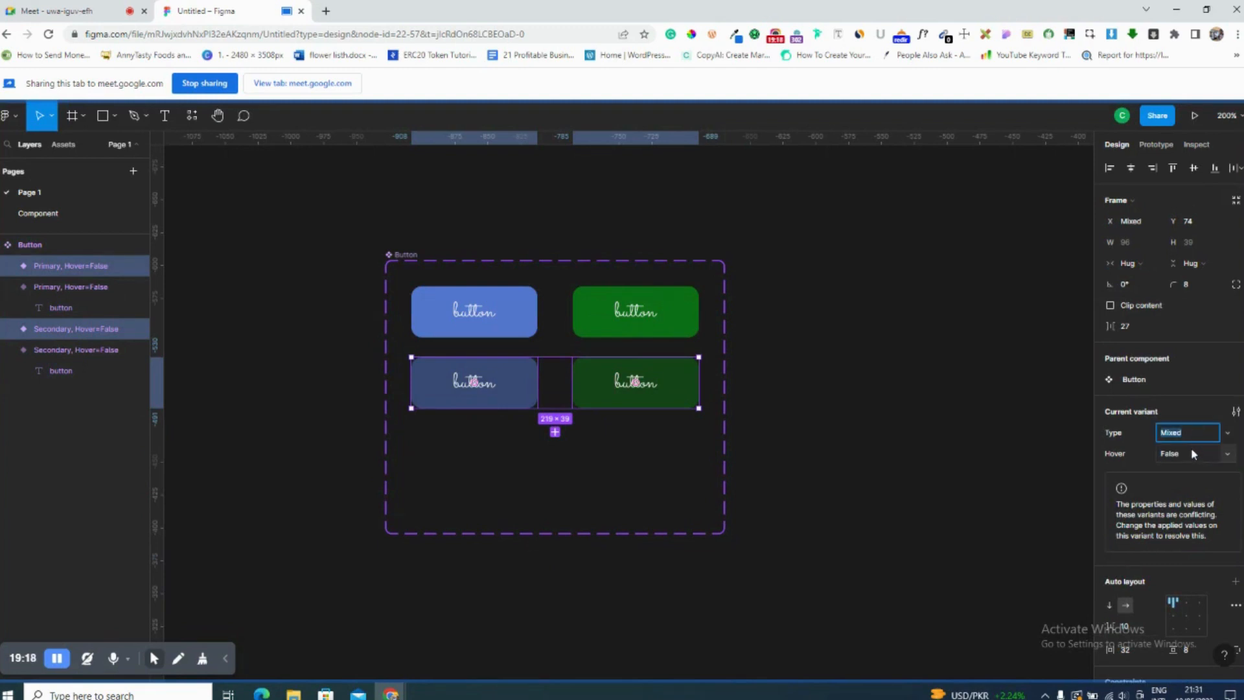
left_click(1192, 454)
type("True")
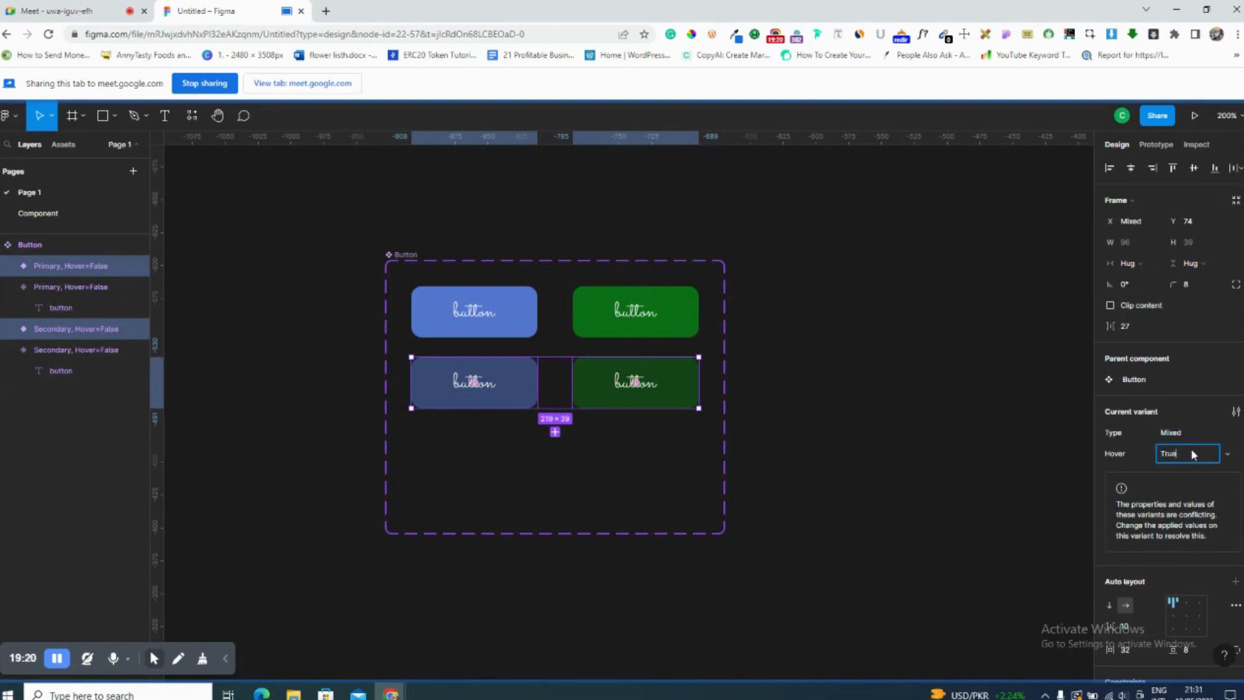
key("Return")
left_click(935, 422)
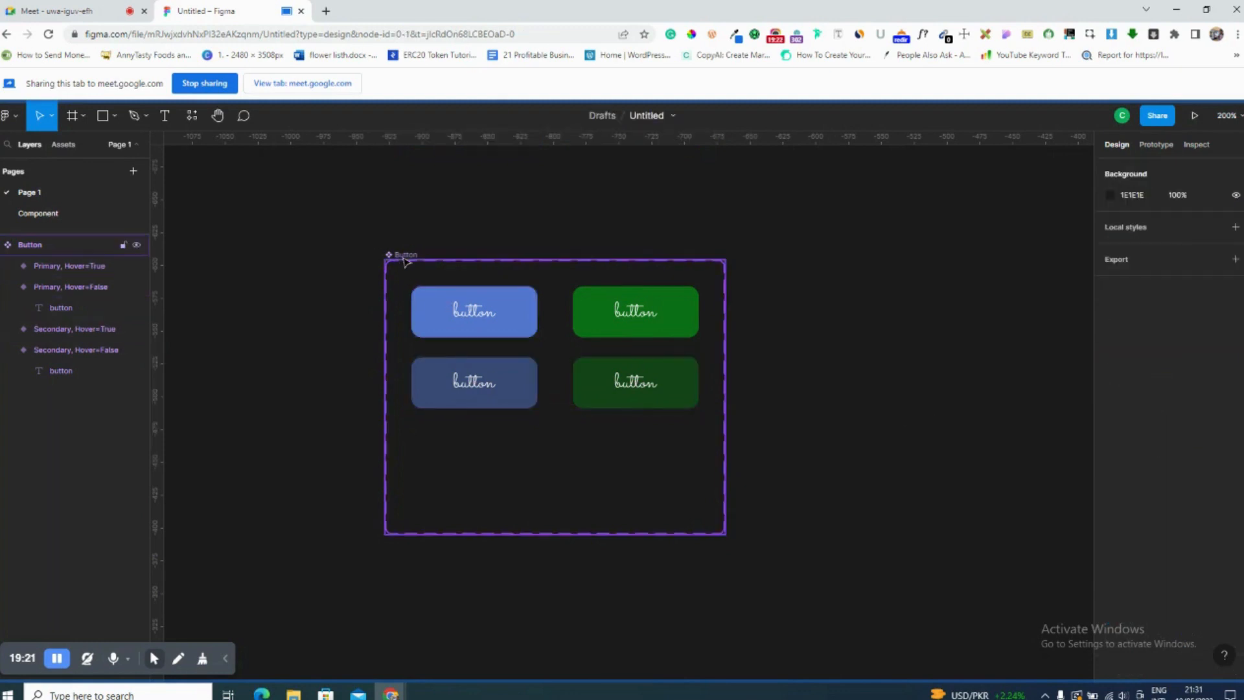
Undo the faded variants' Hover value change and the creation of the Hover property.
key("ctrl+z")
key("ctrl+z")
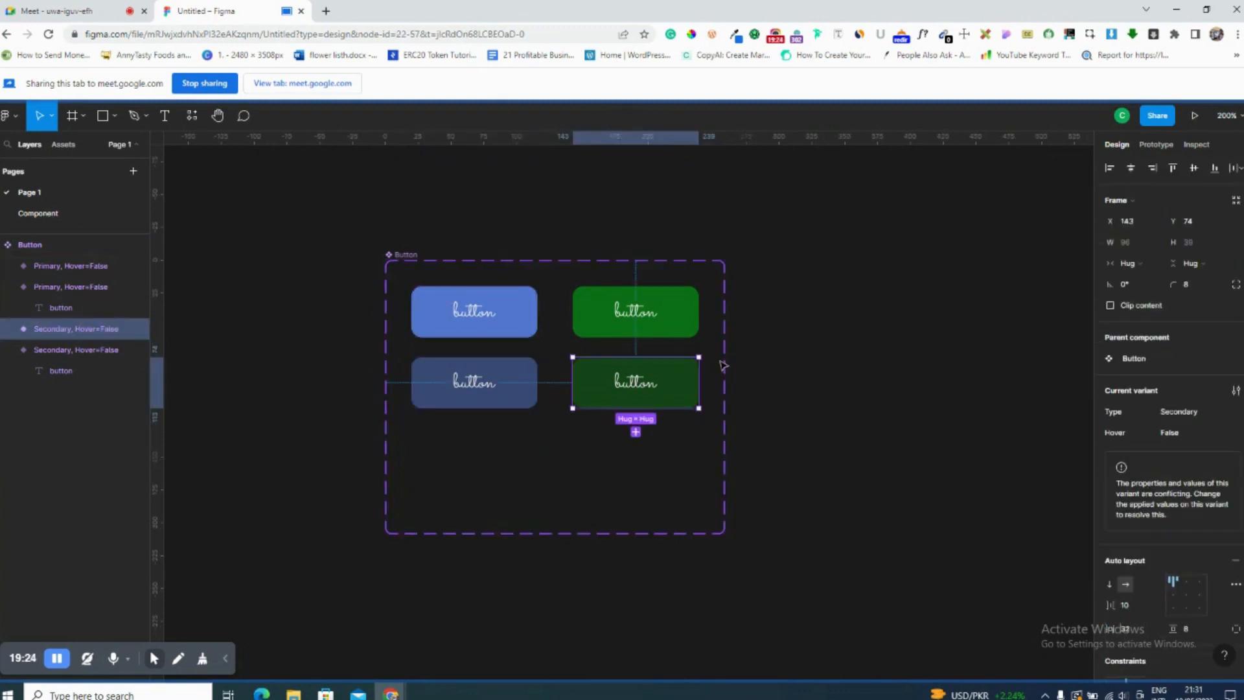
key("ctrl+z")
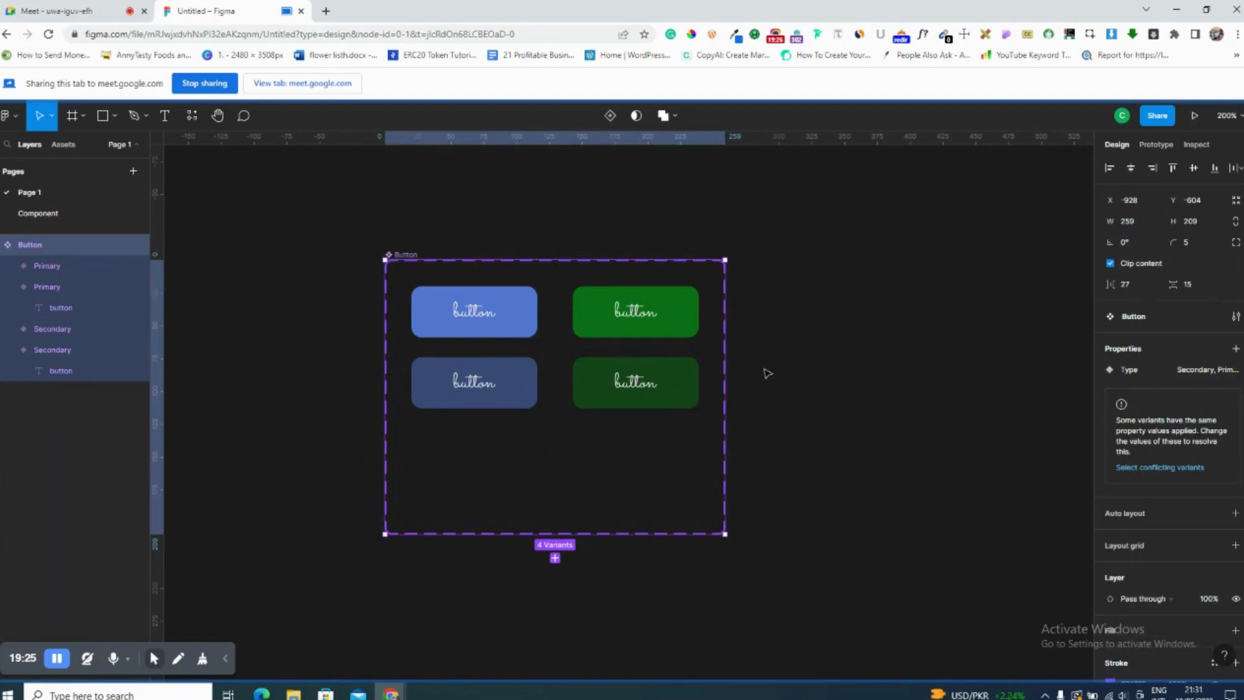
left_click(764, 372)
left_click(474, 389)
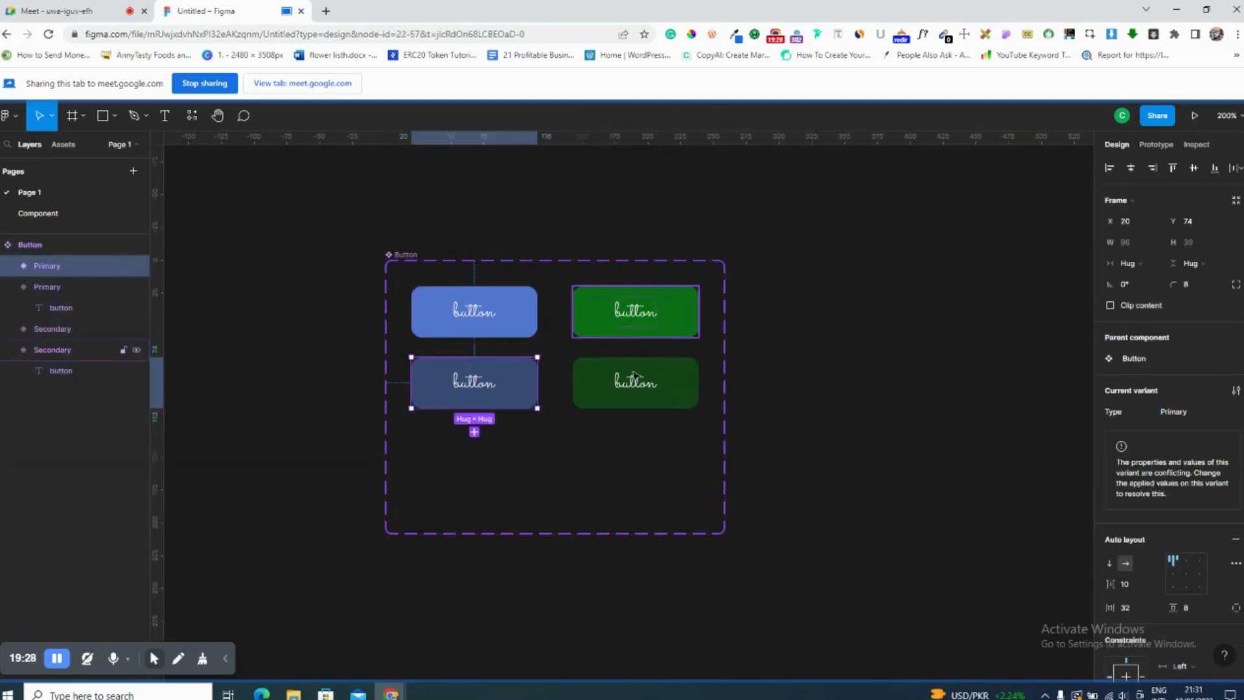
left_click(586, 396)
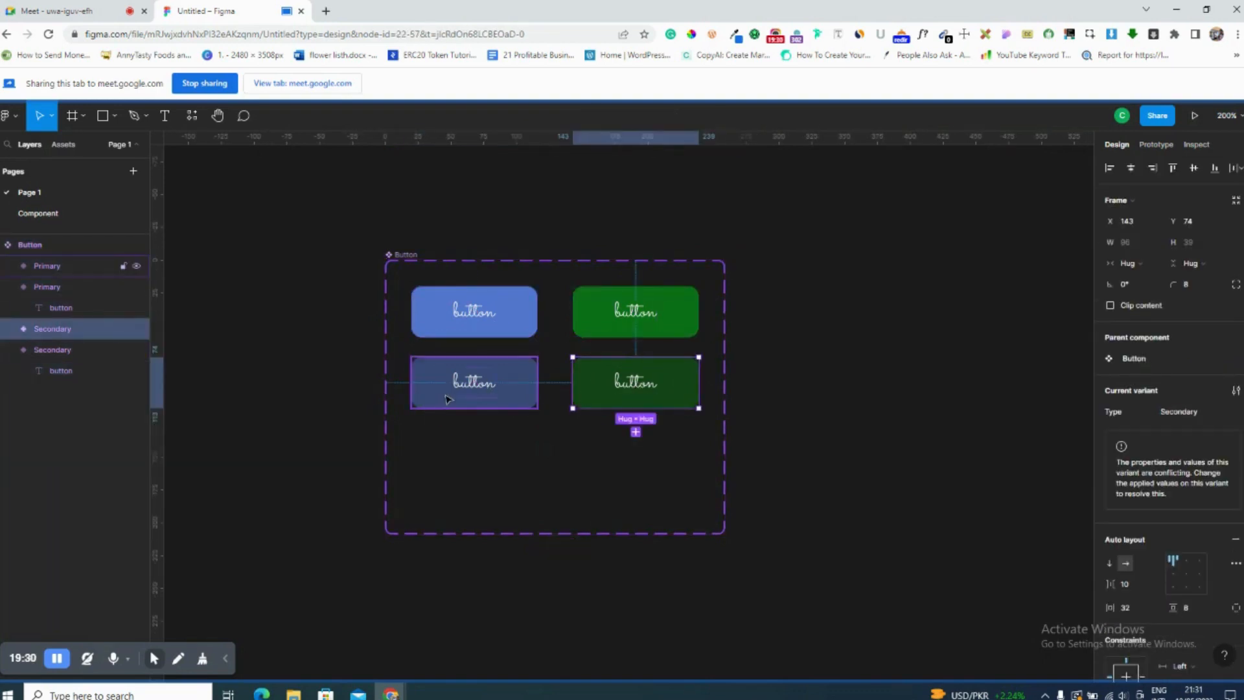
left_click(475, 379)
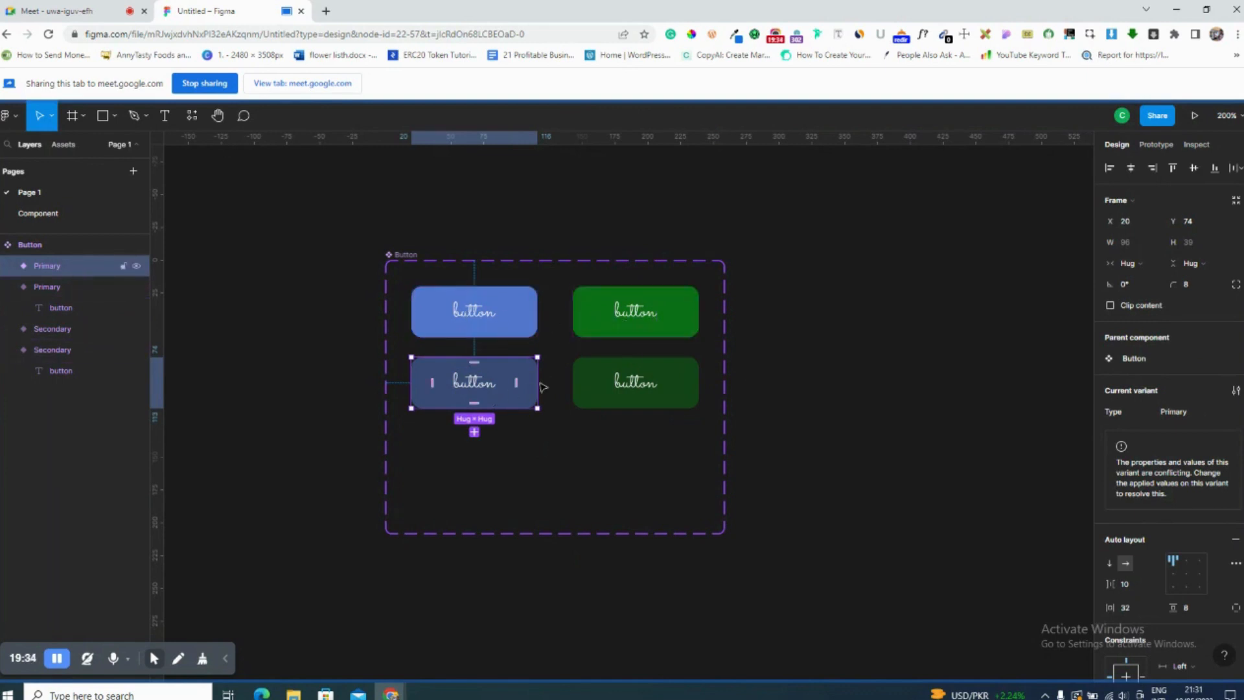
Create a variant property named Hover with the value False on the Button component set again.
left_click(394, 255)
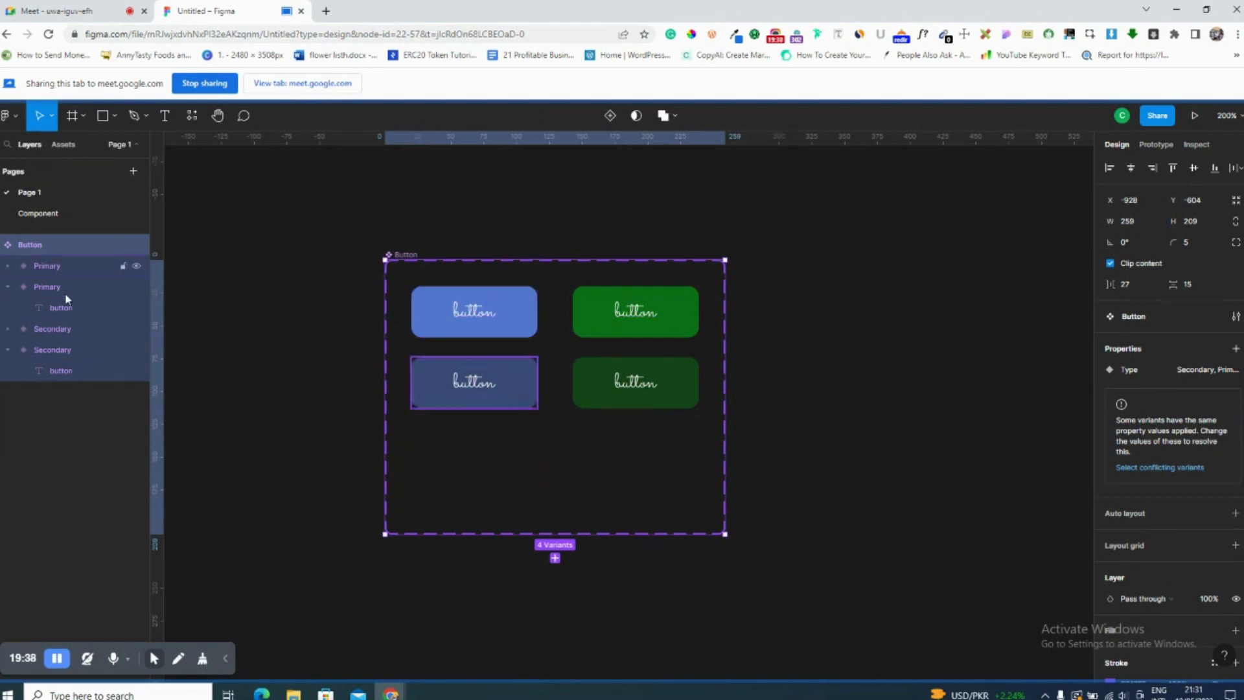
left_click(1236, 349)
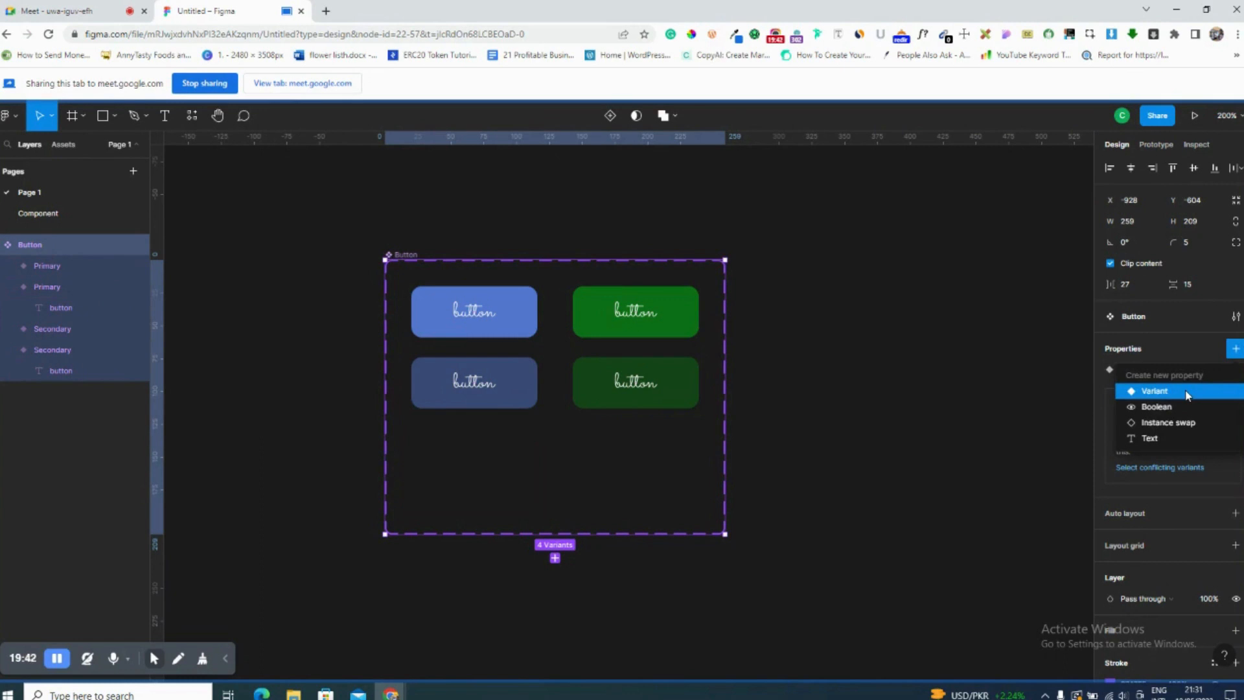
left_click(1187, 392)
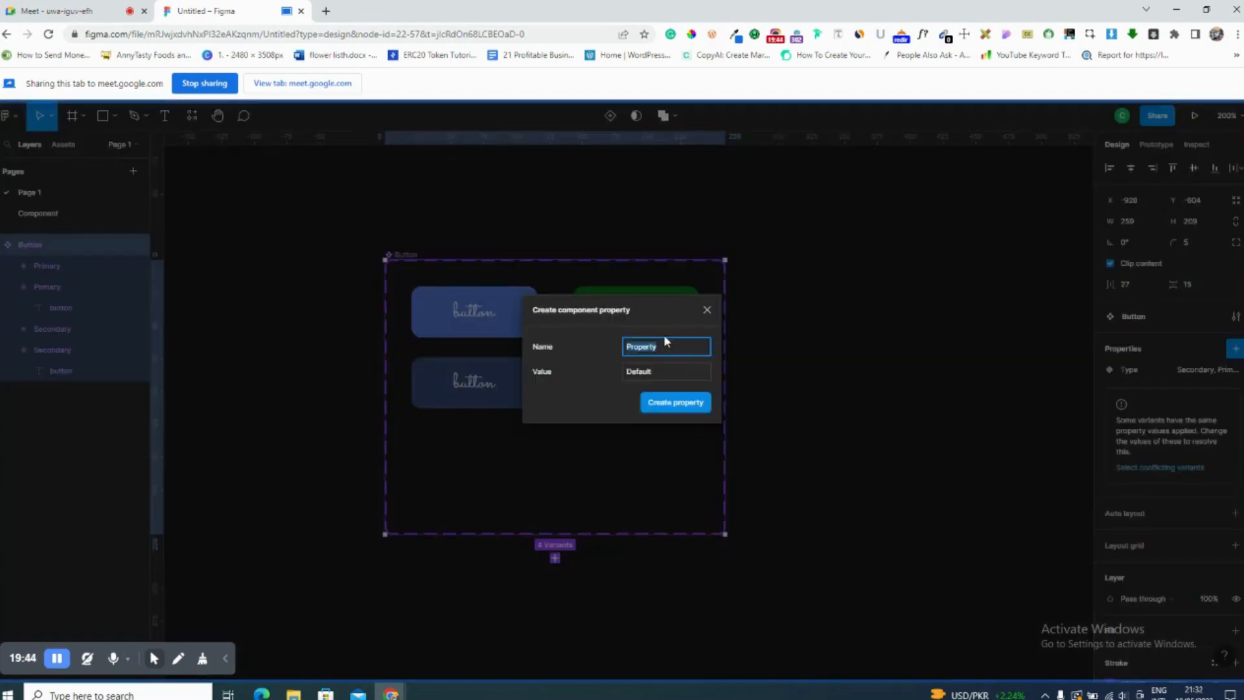
left_click(667, 333)
left_click(667, 349)
left_click(660, 368)
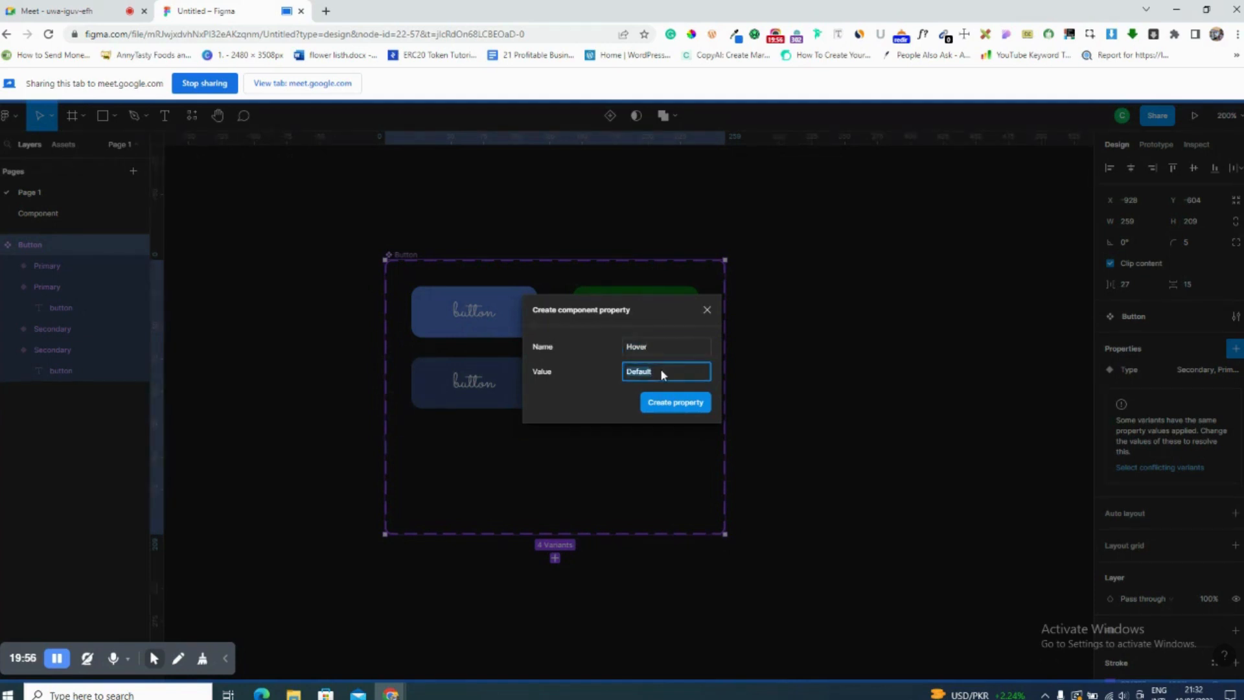
type("Fast")
key("BackSpace")
key("Return")
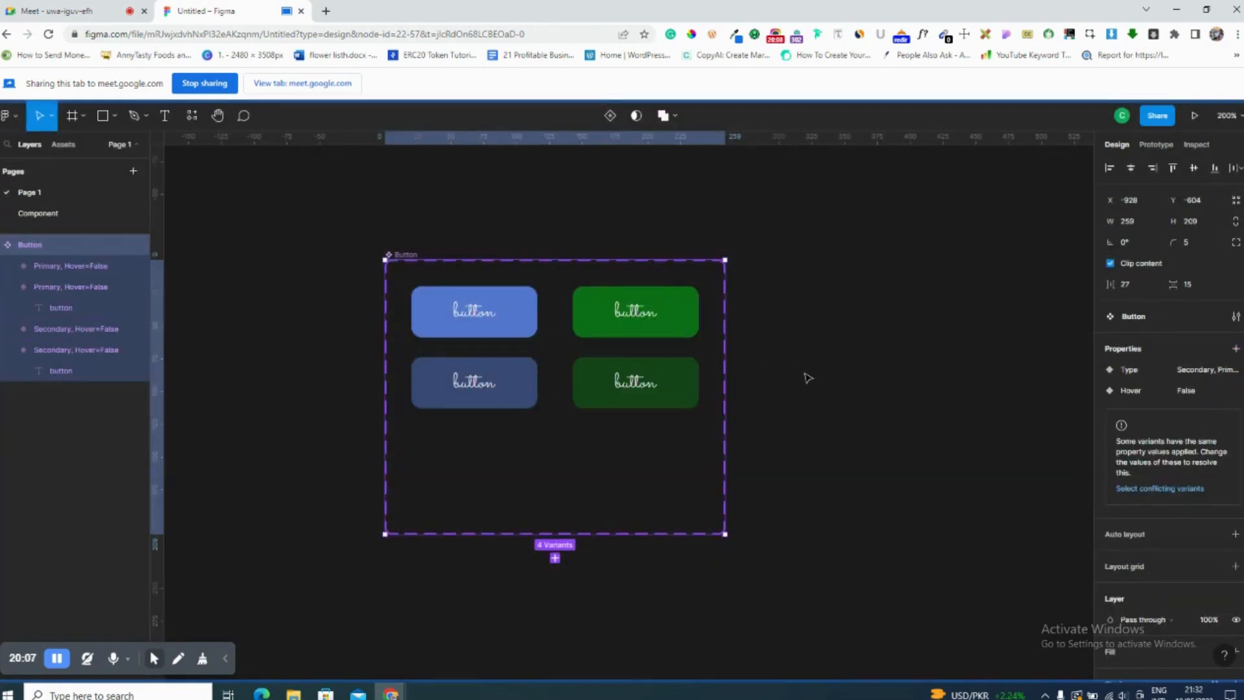
Select the faded blue and faded green variants together and set their Hover value to True.
left_click(512, 392)
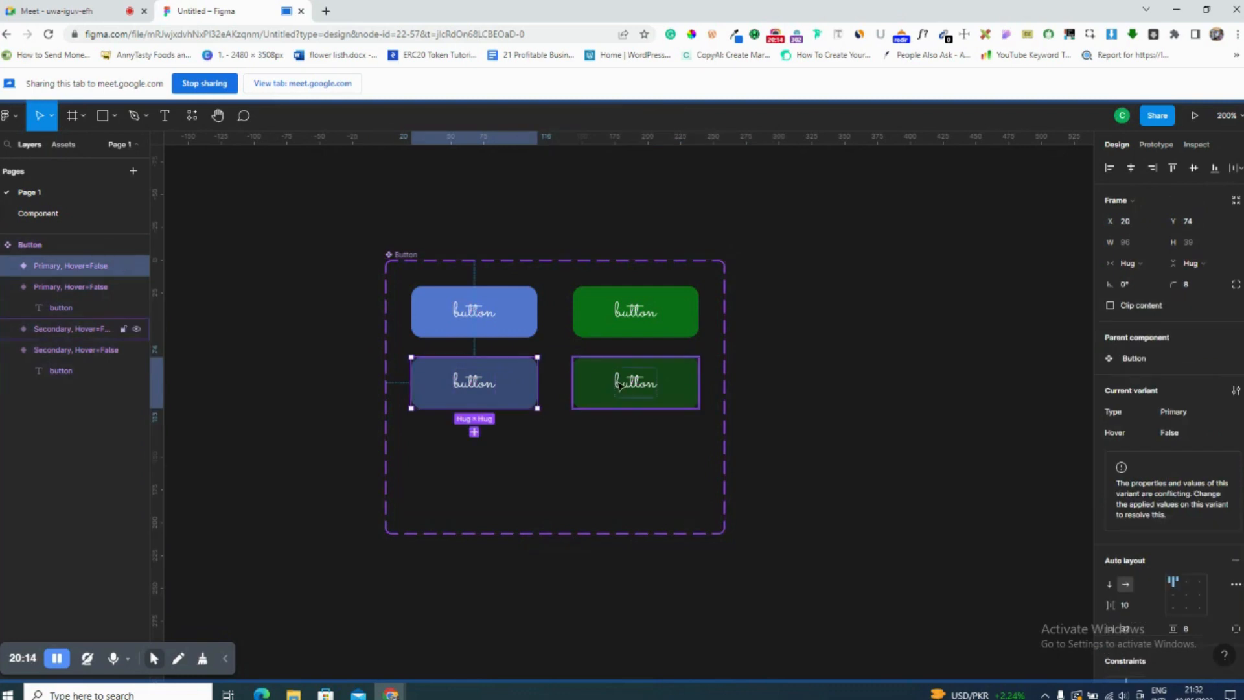
left_click(619, 385, "shift")
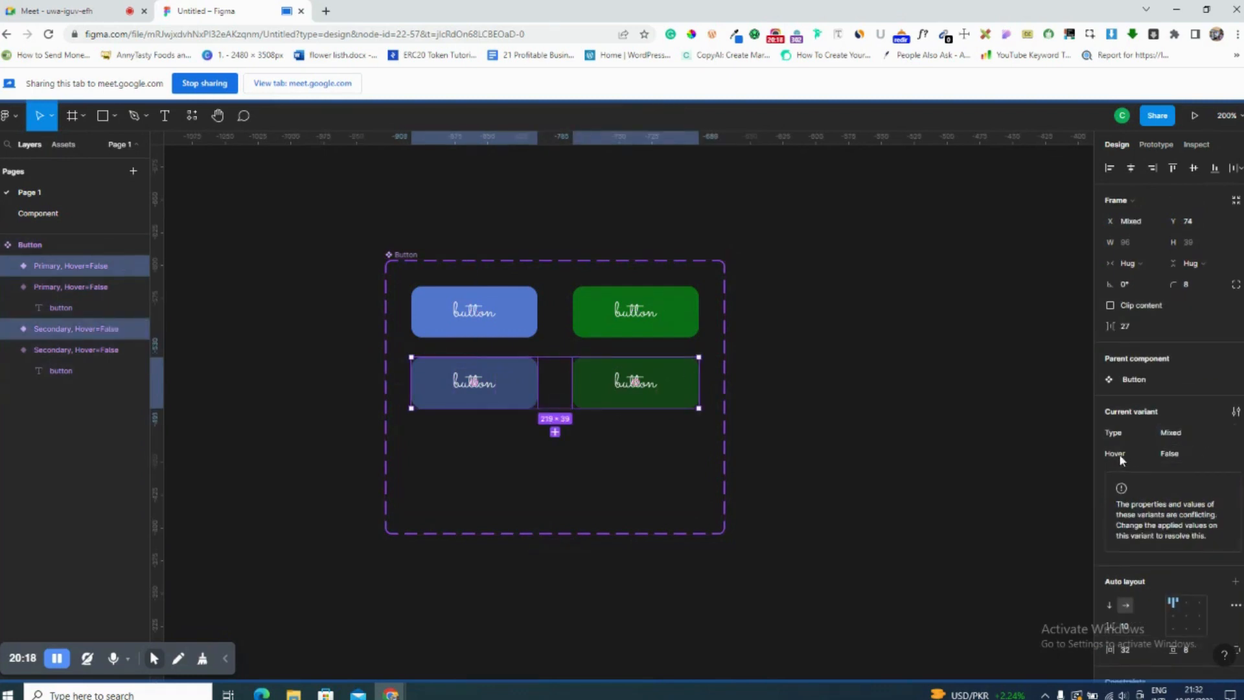
left_click(1178, 457)
type("True")
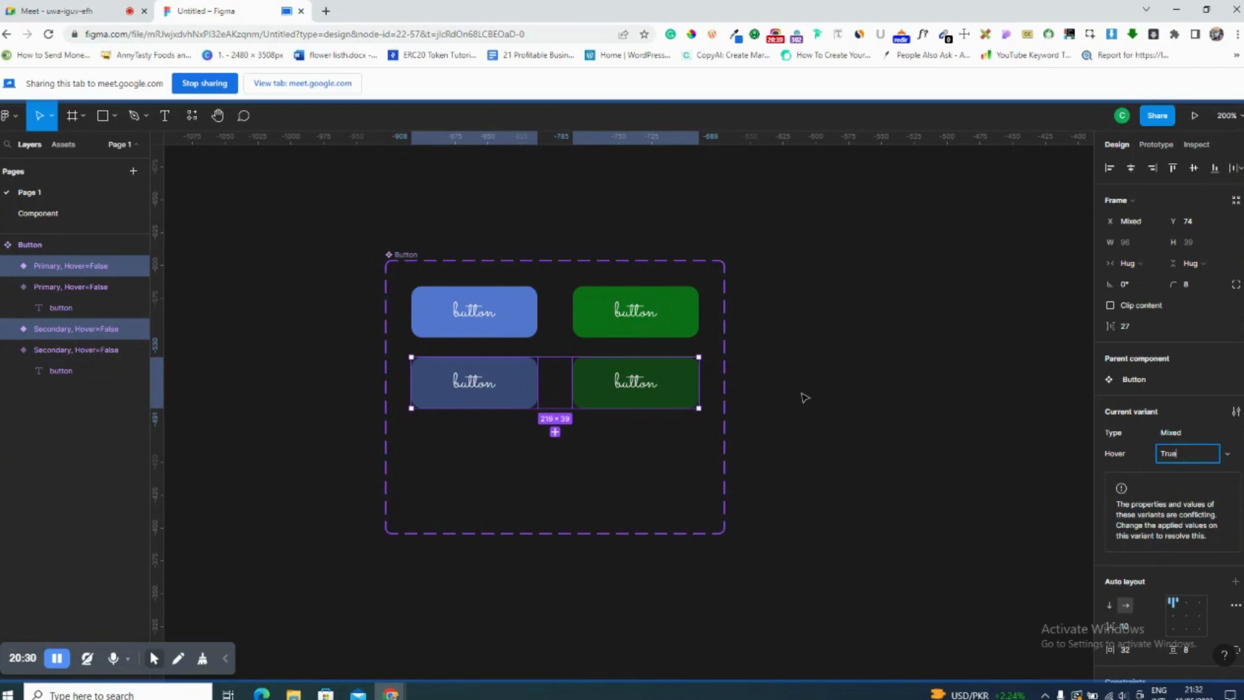
left_click(1143, 463)
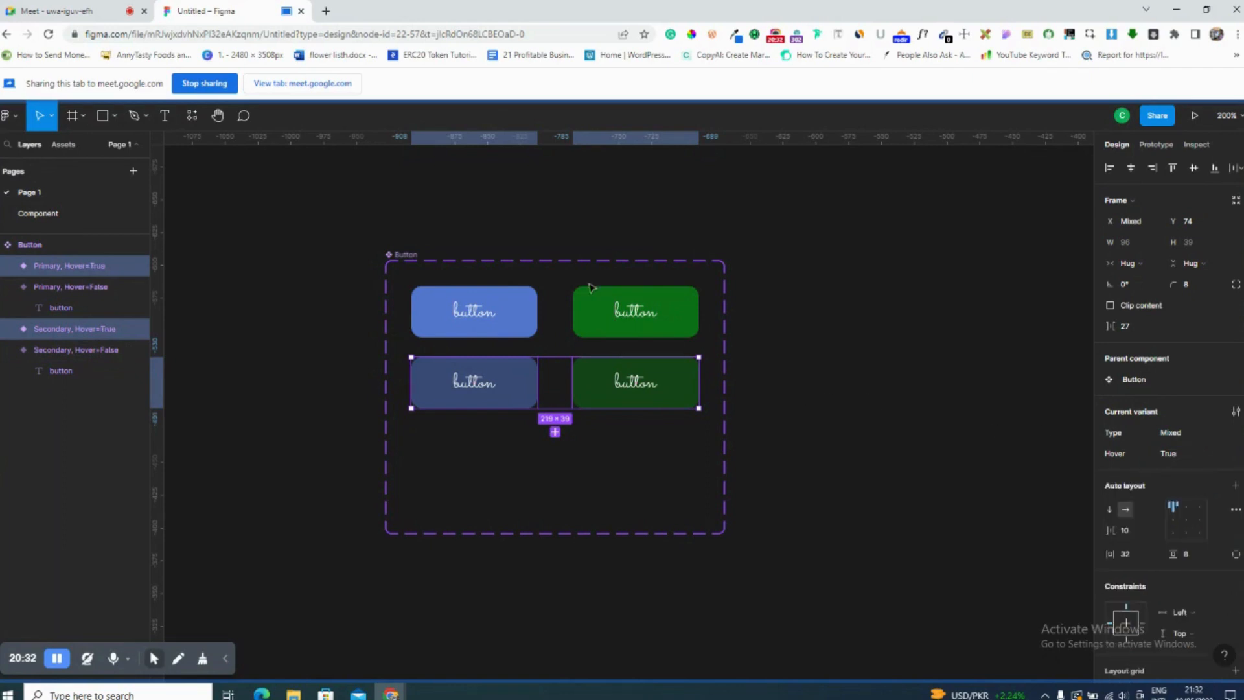
Place an instance of the local Button component beside the component set and switch its Hover property on and off repeatedly.
left_click(64, 143)
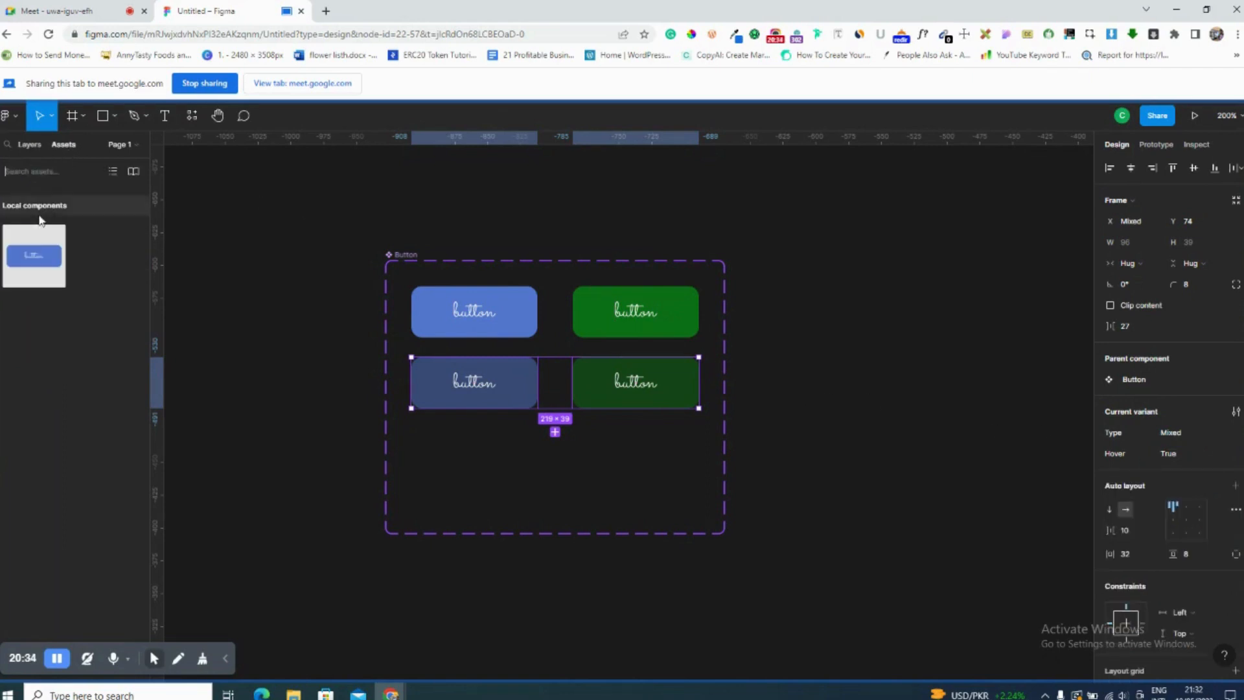
left_click_drag(34, 256, 876, 277)
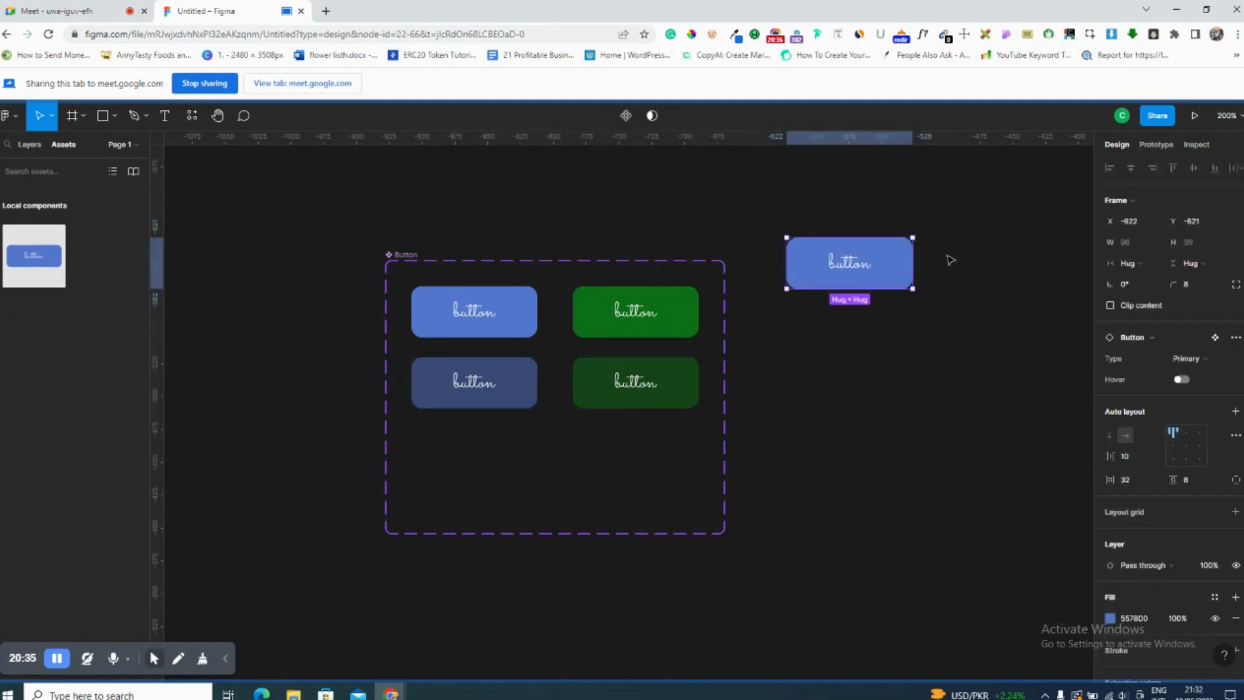
left_click(1189, 381)
left_click(1189, 382)
left_click(1189, 382)
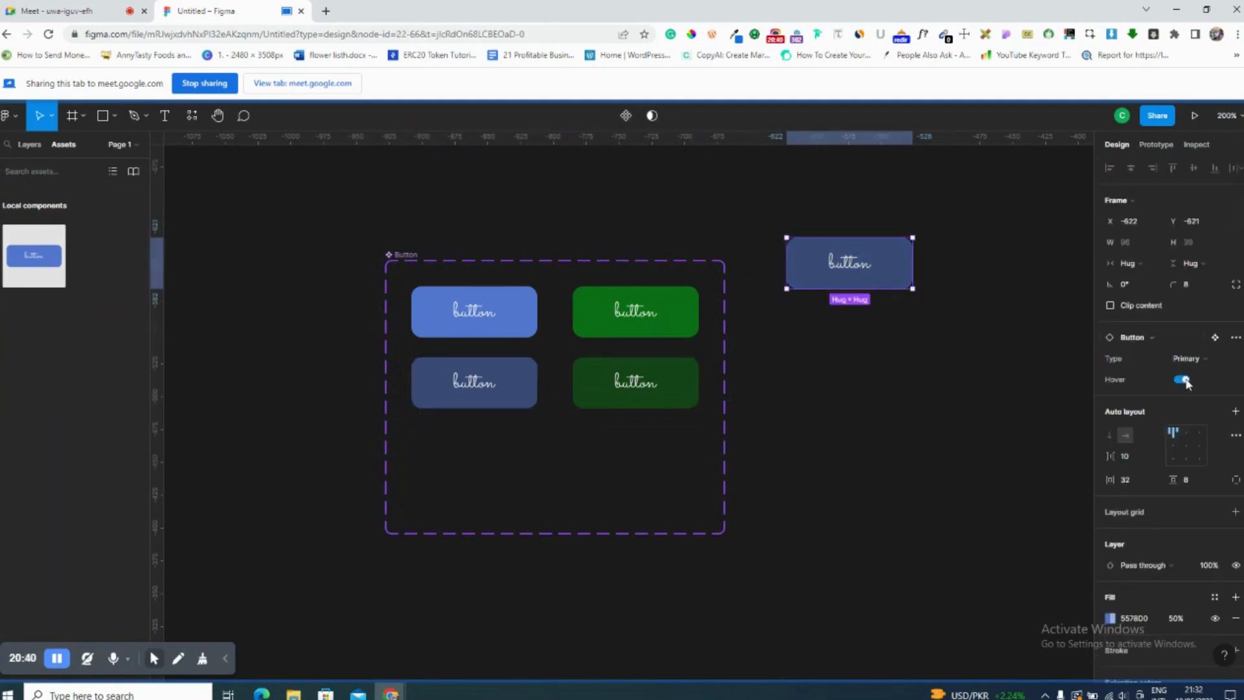
left_click(1188, 382)
left_click(1188, 382)
left_click(1188, 382)
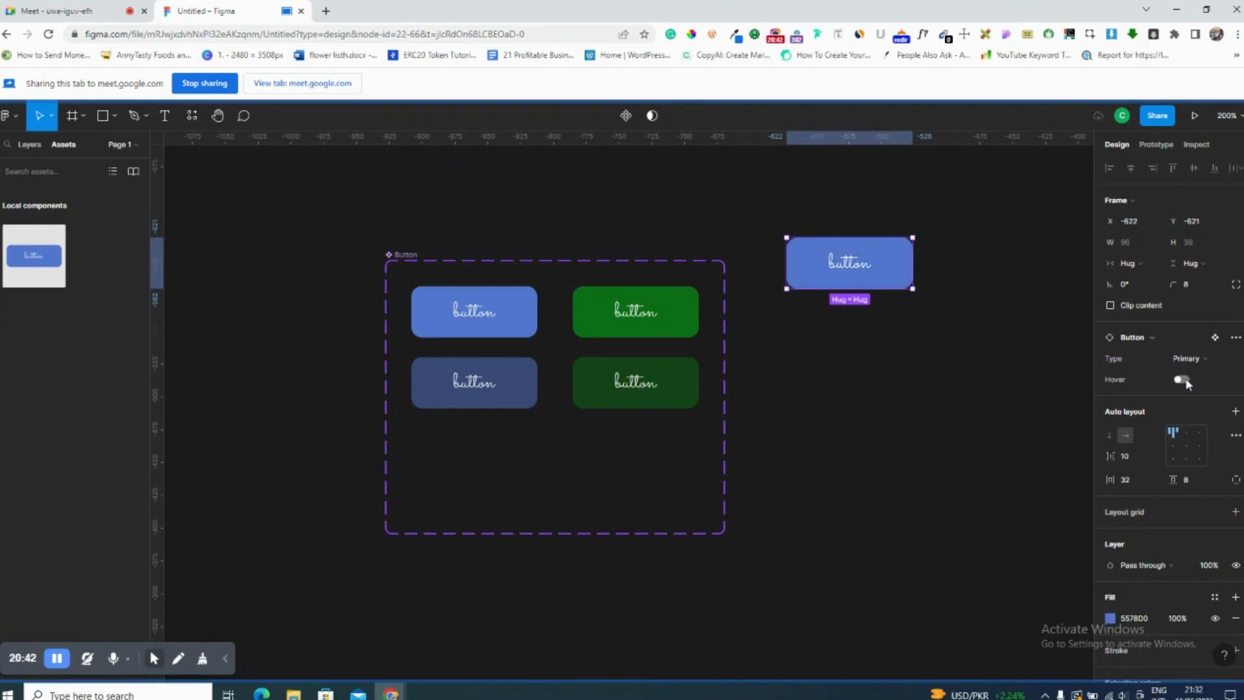
left_click(1189, 382)
left_click(1188, 381)
left_click(1188, 382)
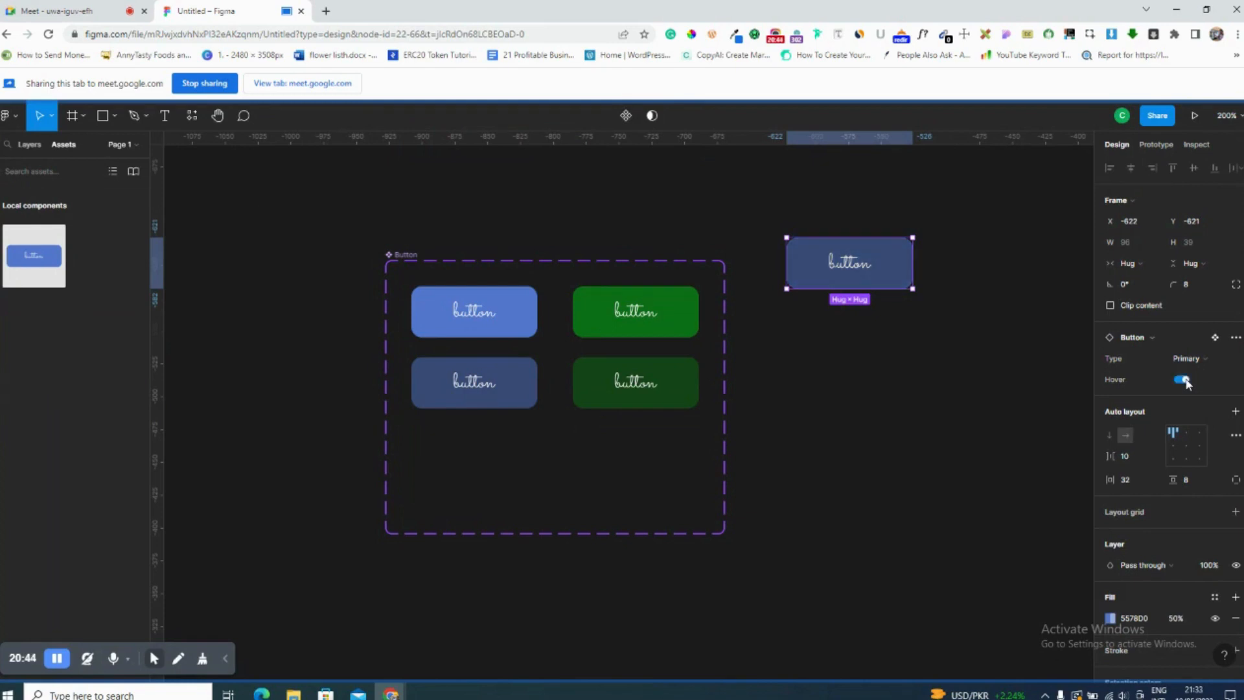
left_click(1188, 382)
Try the Hover property on the instance with Type set to Secondary, and delete the instance.
left_click(1195, 360)
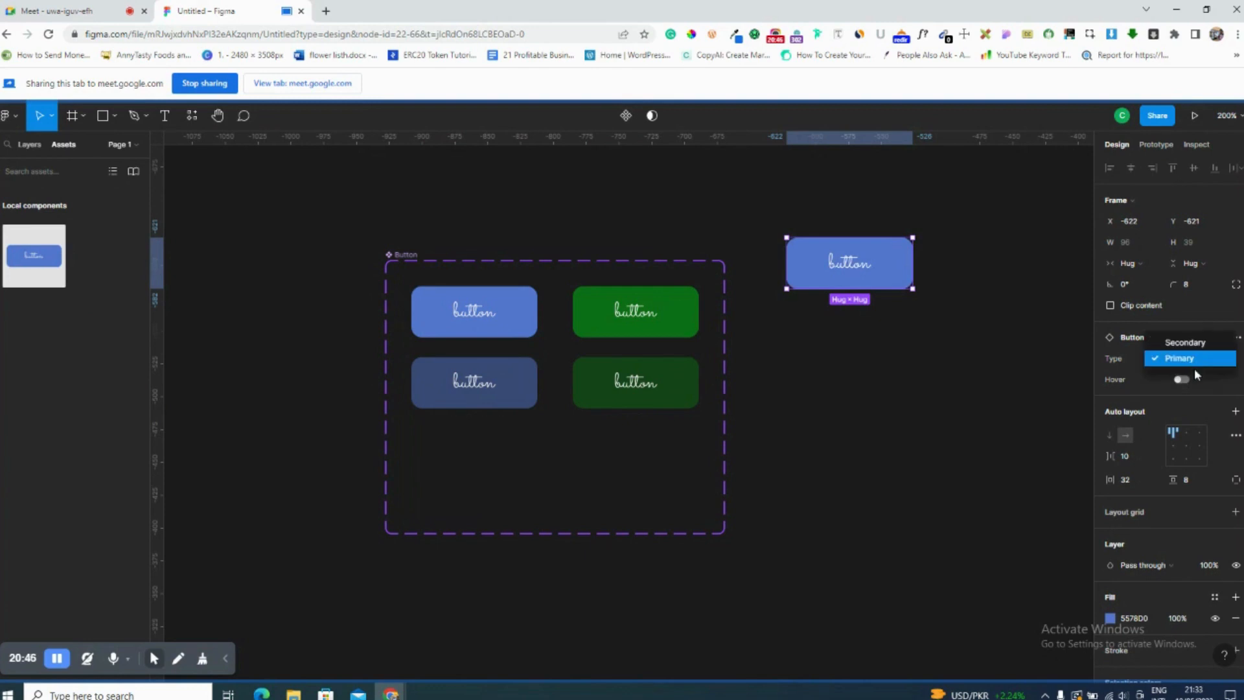
left_click(1185, 343)
left_click(1185, 382)
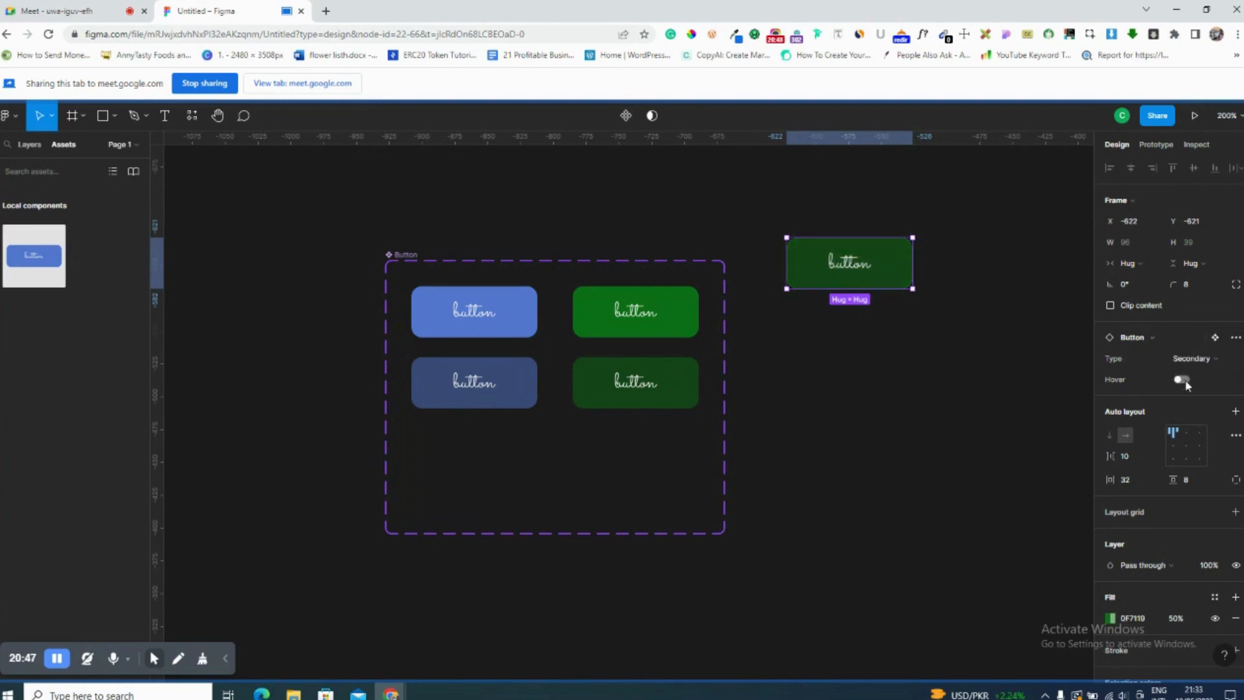
left_click(1186, 382)
left_click(1186, 382)
key("Delete")
Switch to the Google Meet call and admit the participant waiting to join.
left_click(58, 11)
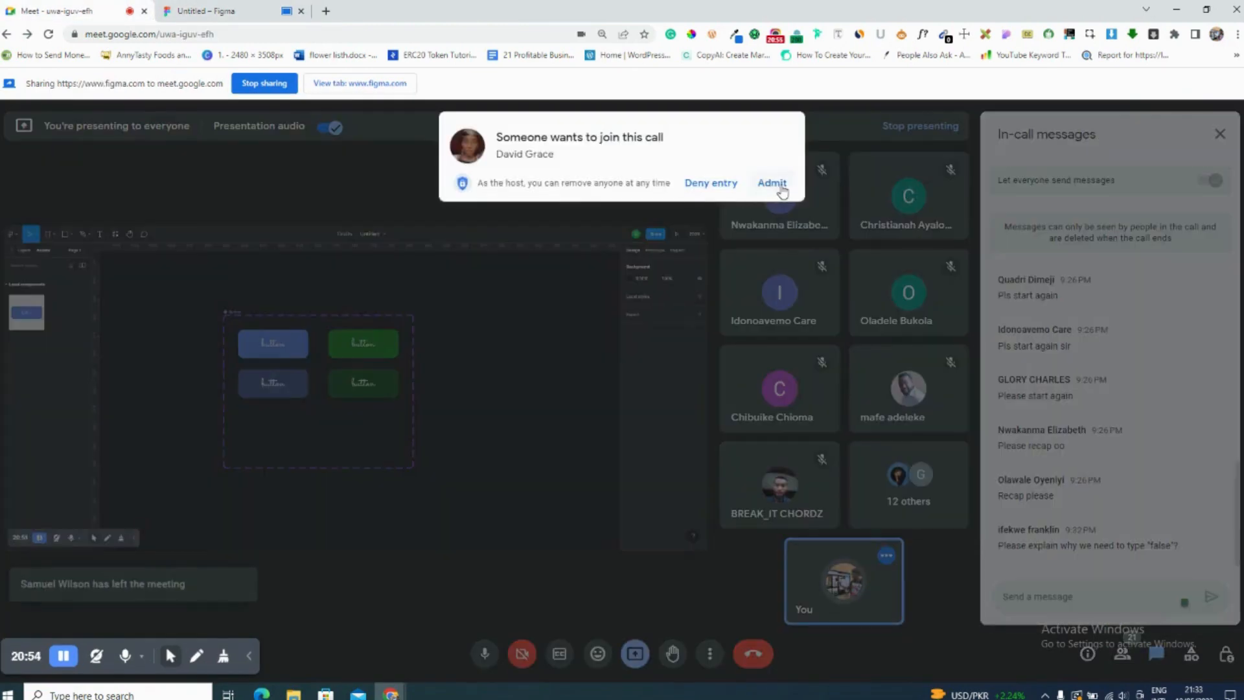
left_click(773, 183)
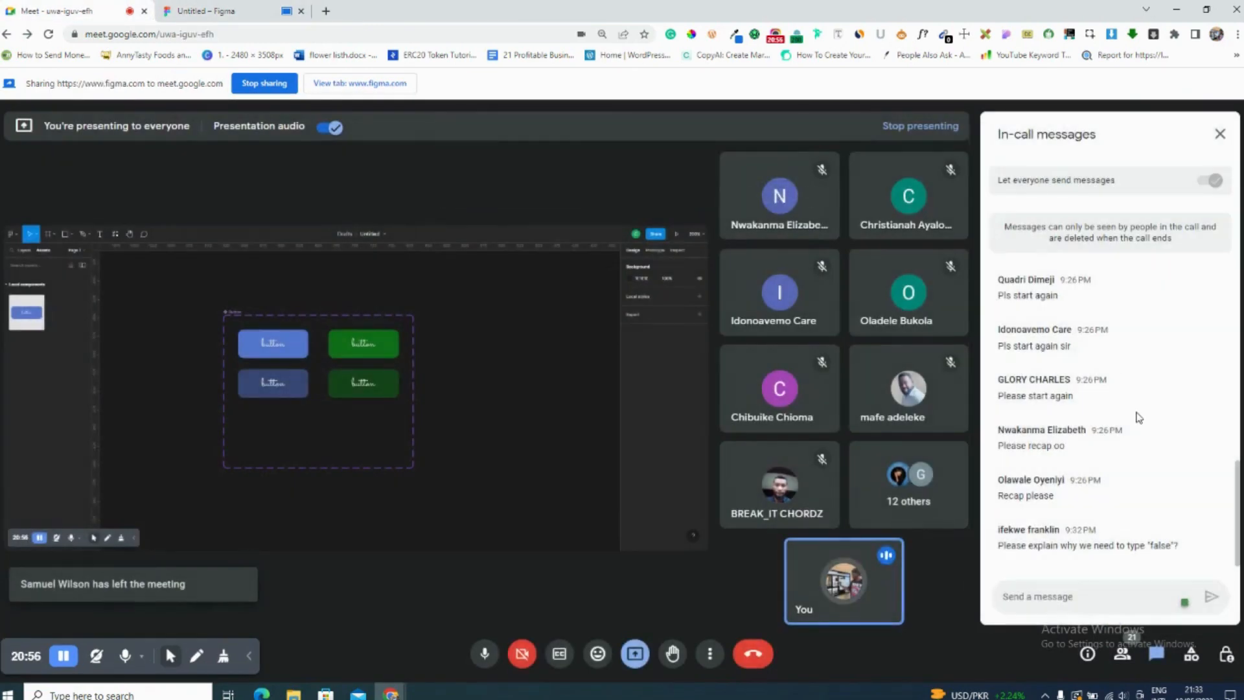
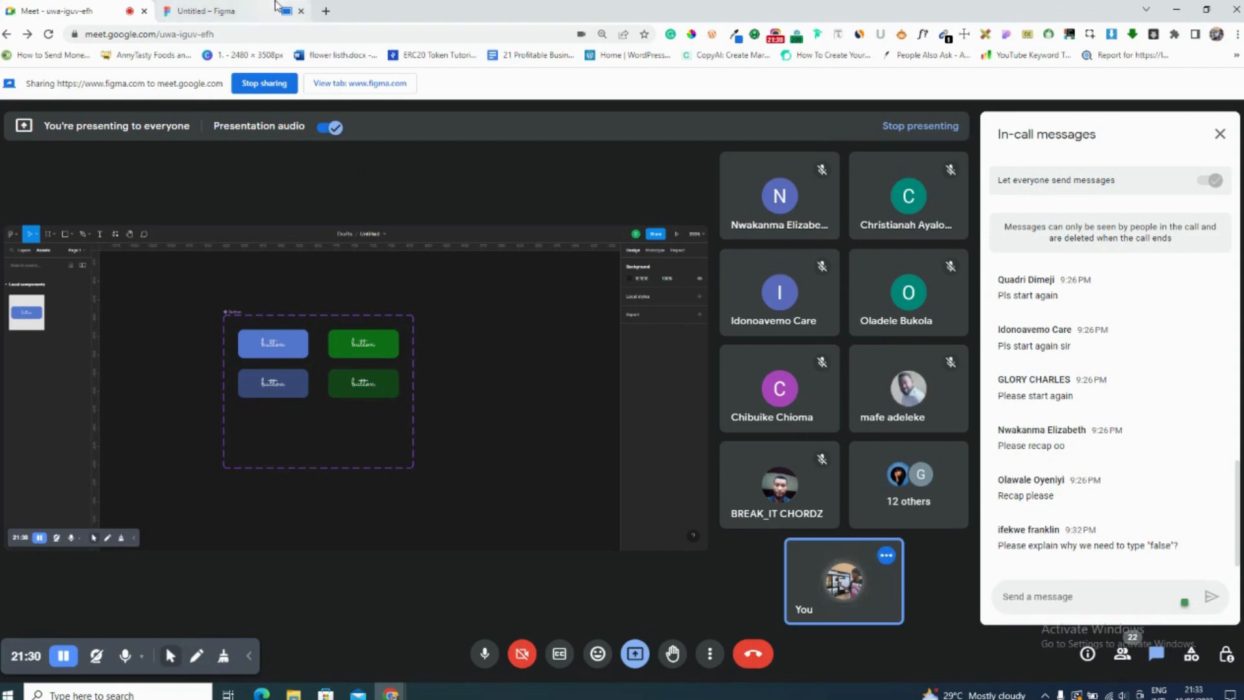
Switch back to the Figma file and delete the whole Button component set.
left_click(235, 9)
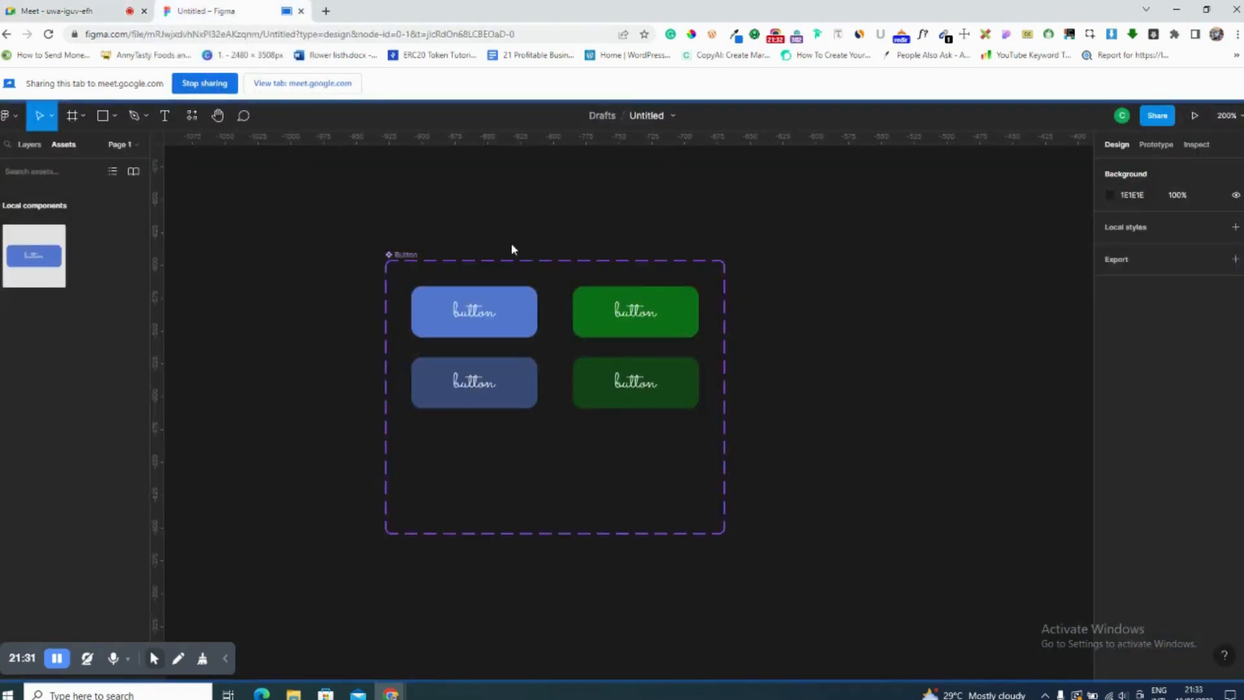
left_click(398, 256)
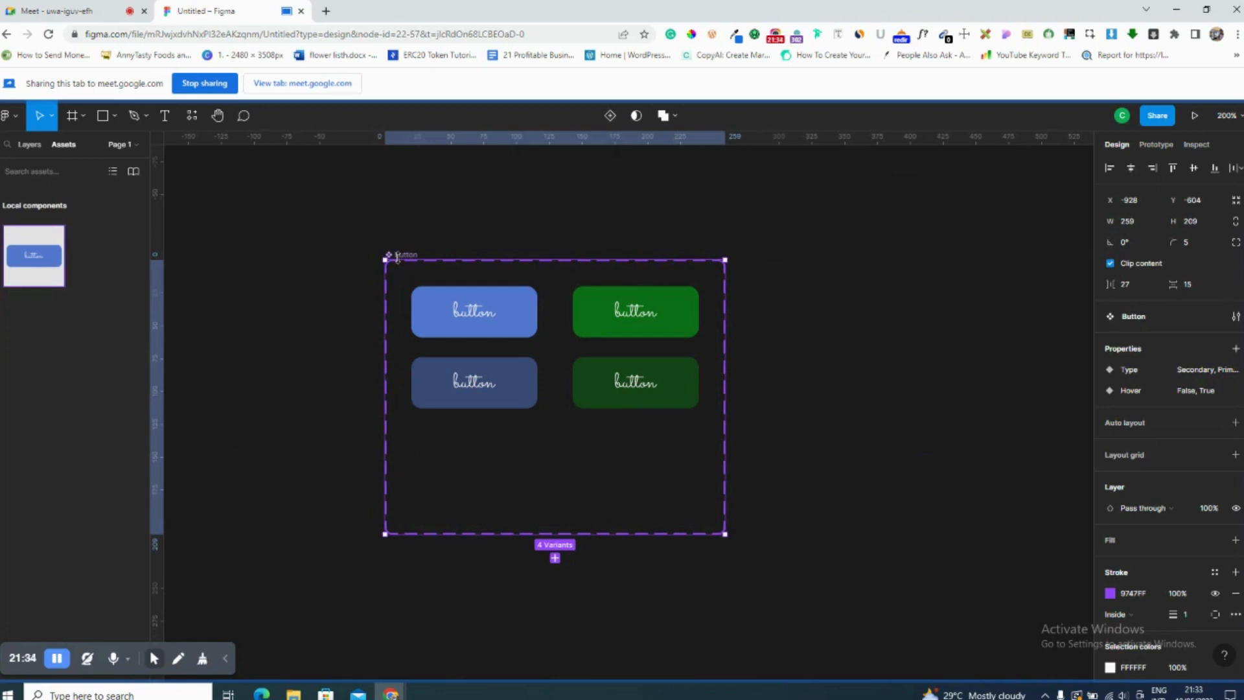
key("Delete")
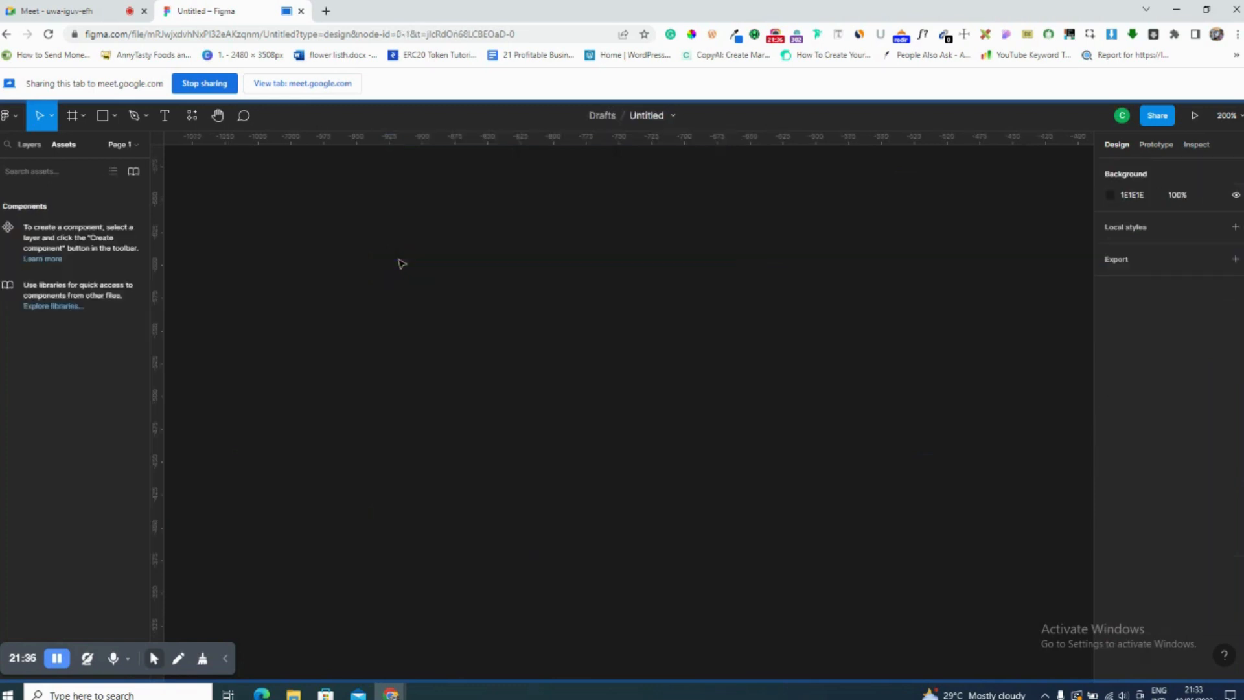
Add a text layer reading "Button" to the empty canvas and wrap it in an auto layout frame.
key("t")
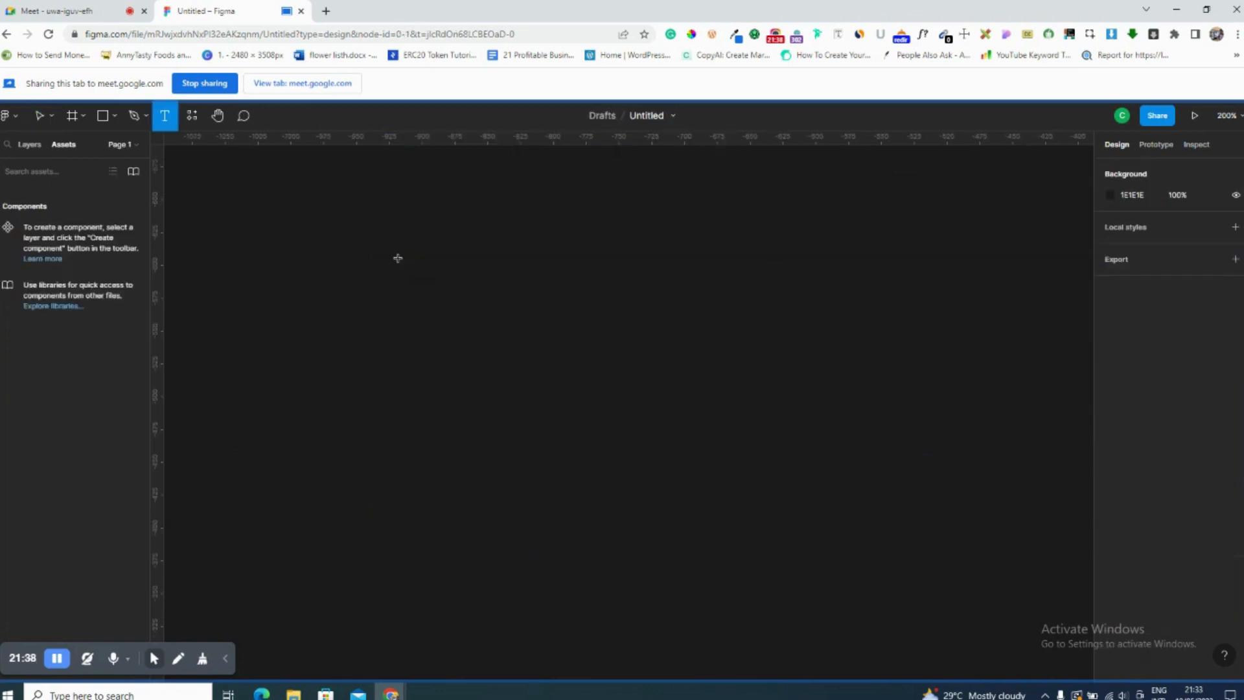
left_click(414, 263)
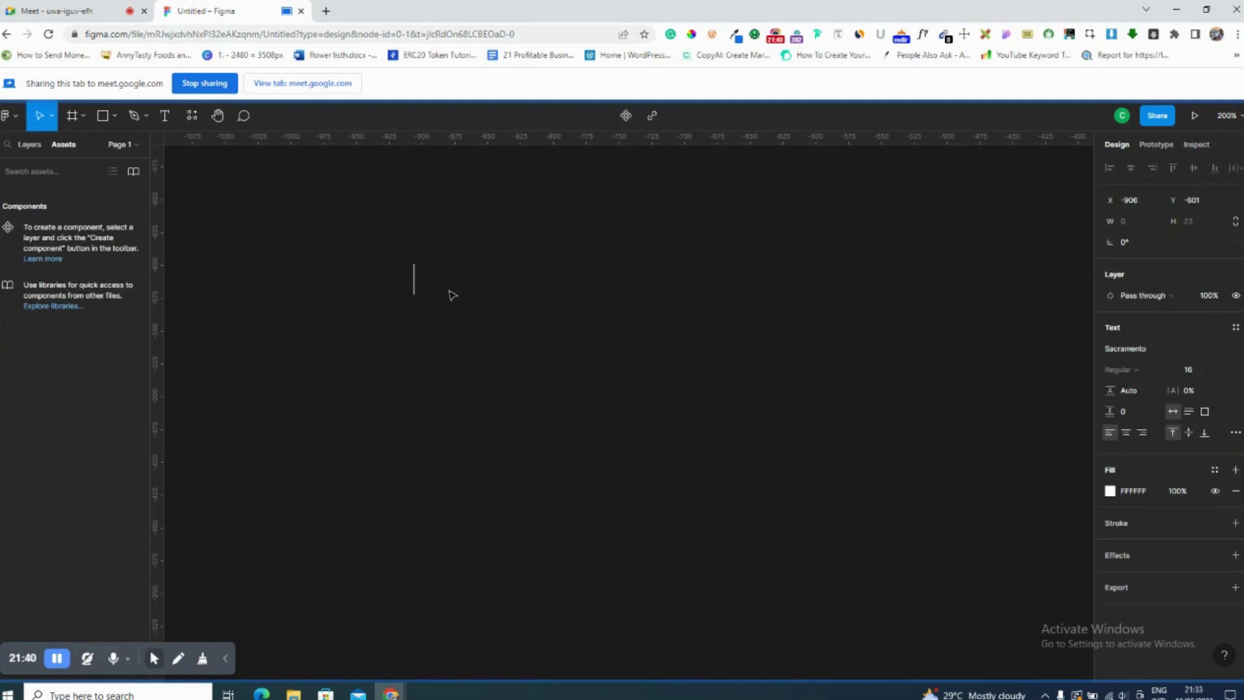
type("Button")
key("Escape")
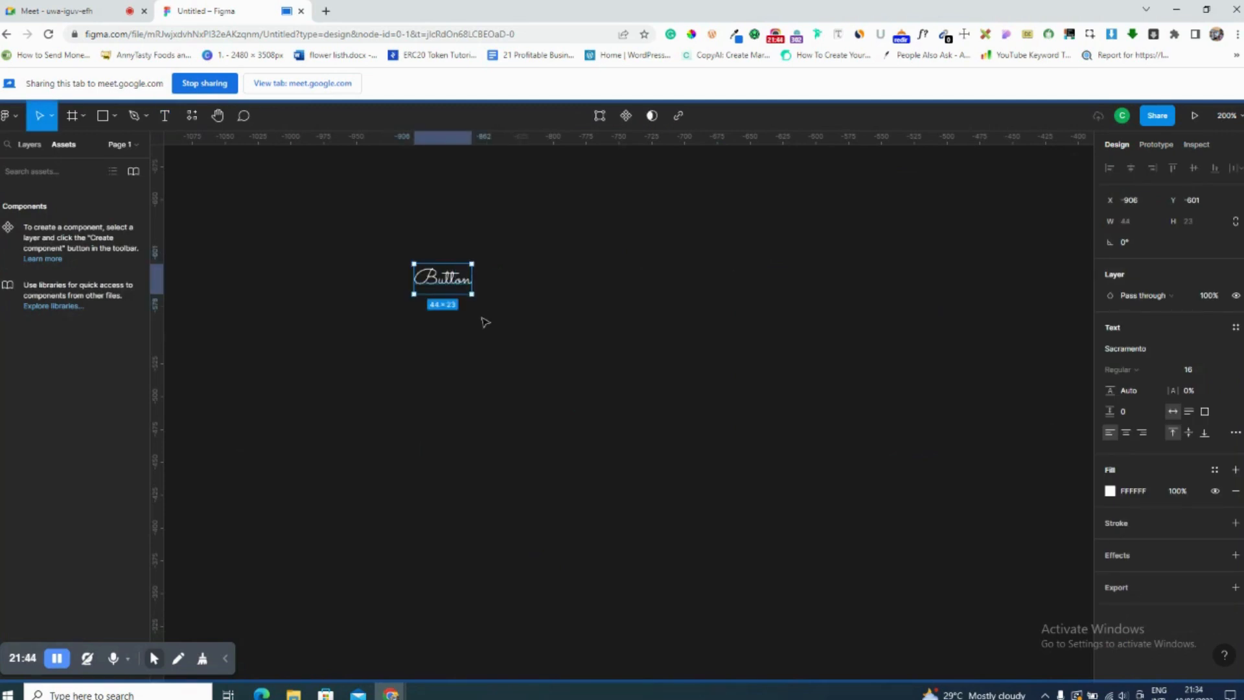
key("shift+a")
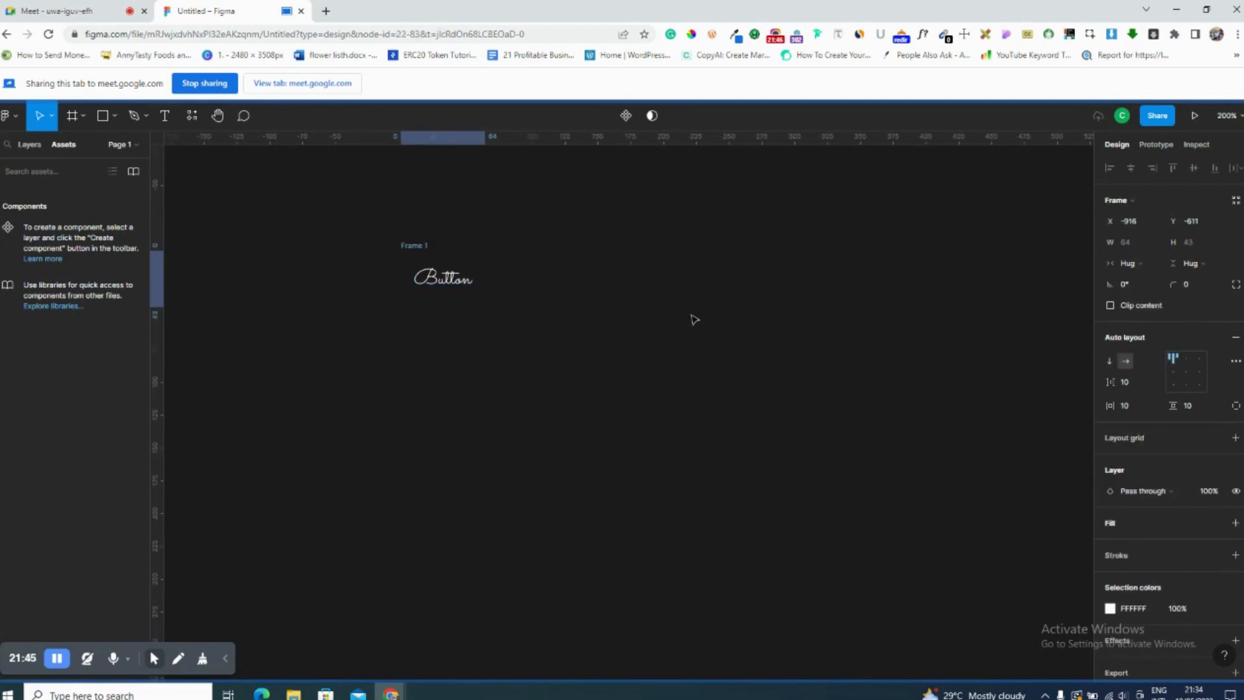
Add a solid fill to the auto layout frame and colour it olive yellow, B8B22C.
left_click(1160, 525)
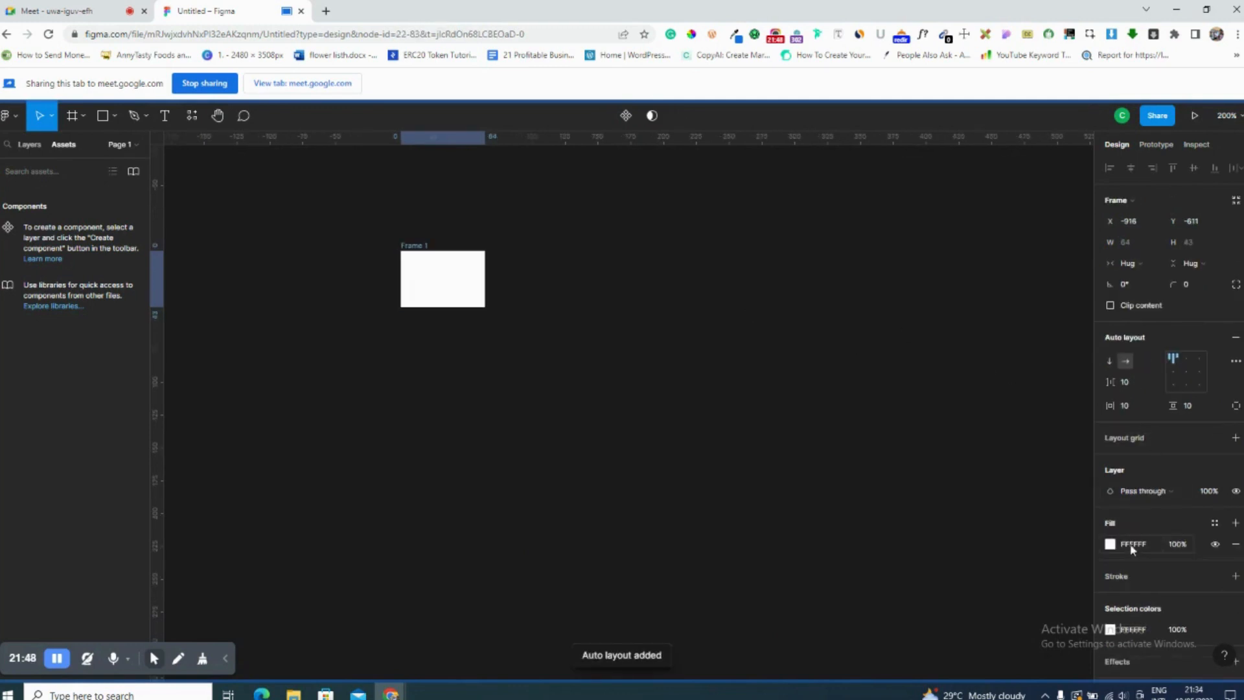
left_click(1110, 544)
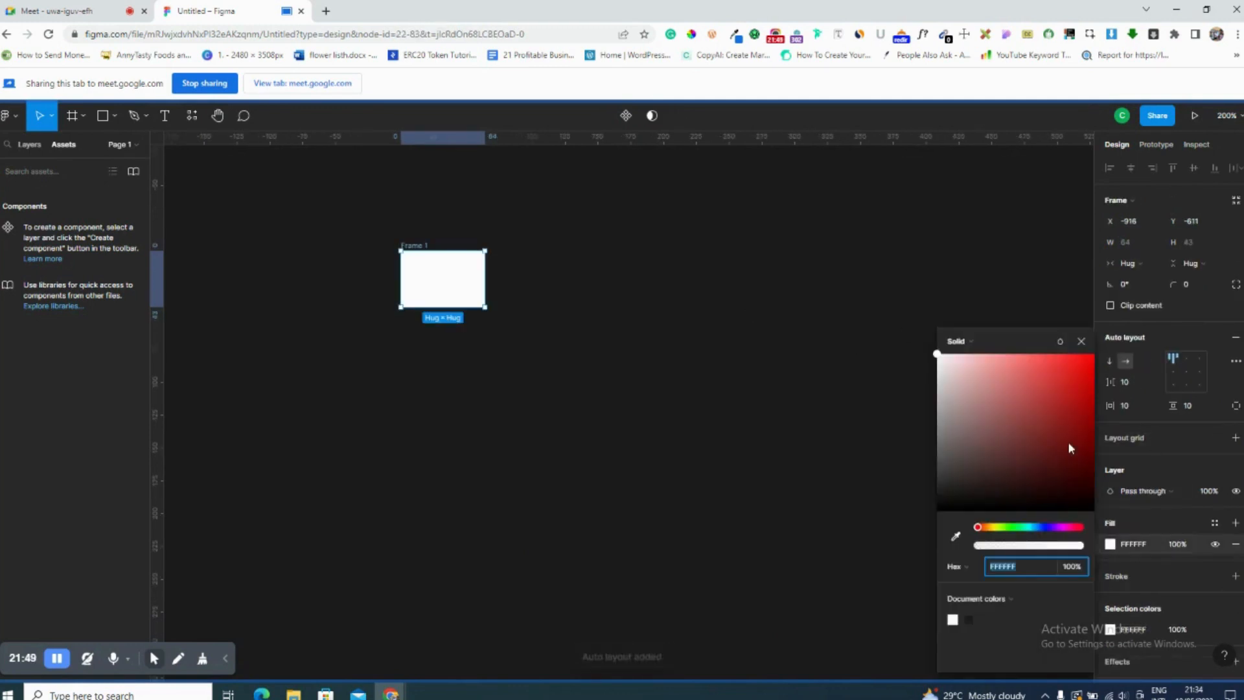
left_click(1041, 526)
left_click(1012, 527)
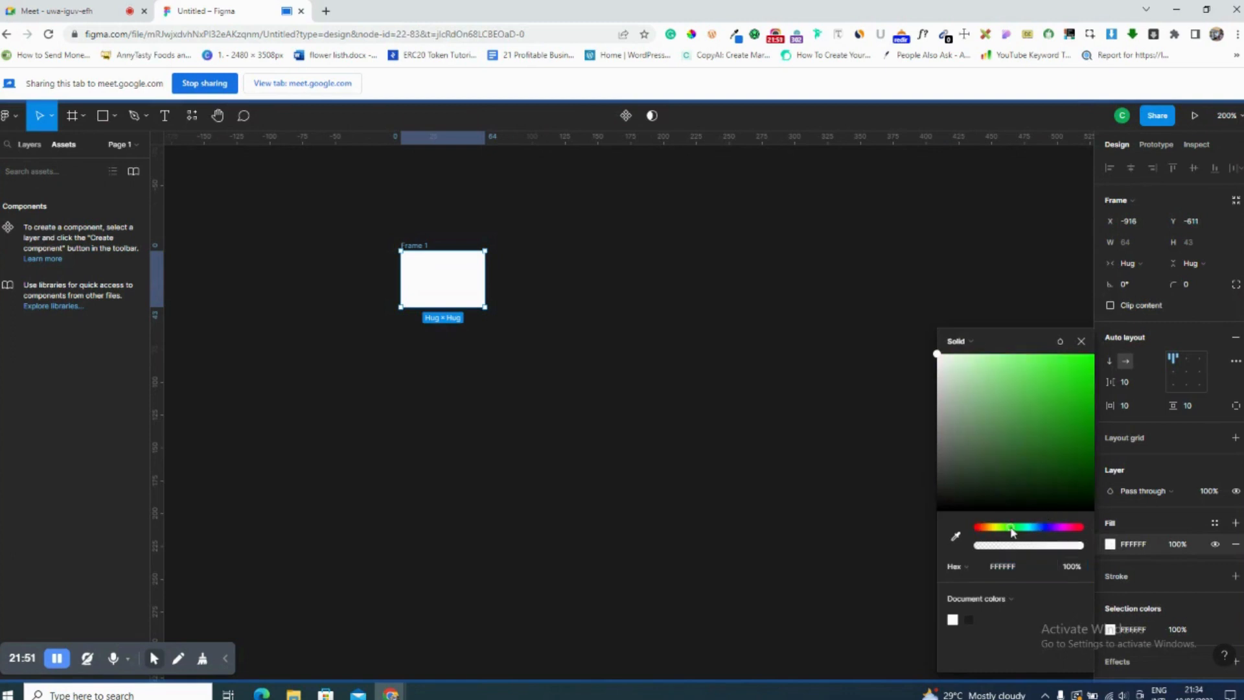
left_click(1056, 398)
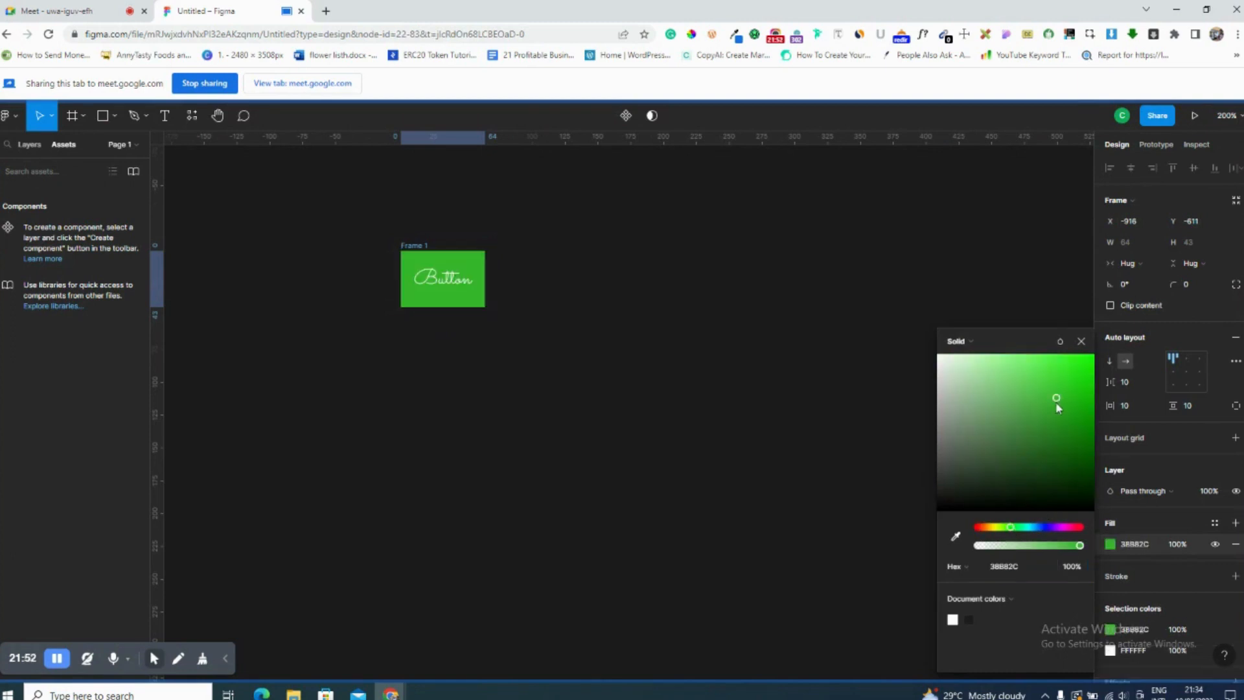
left_click(995, 527)
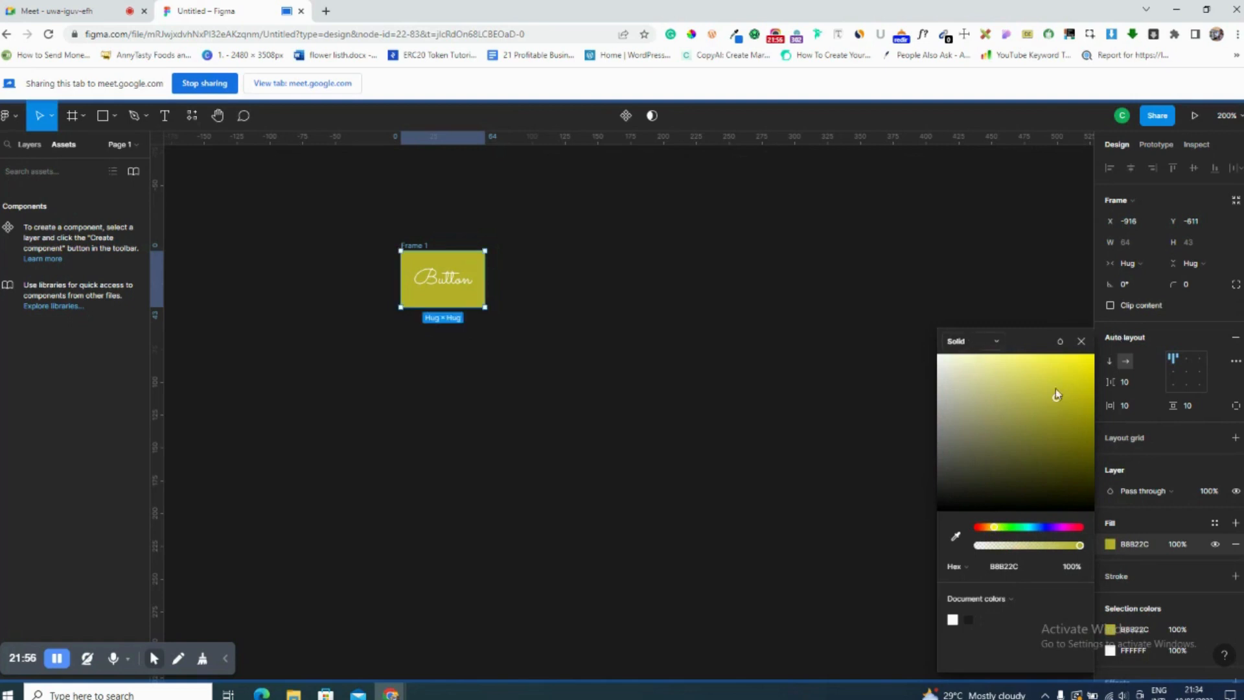
Set the button frame's horizontal padding to 32, vertical padding to 8 and corner radius to 8.
left_click(1144, 410)
type("32")
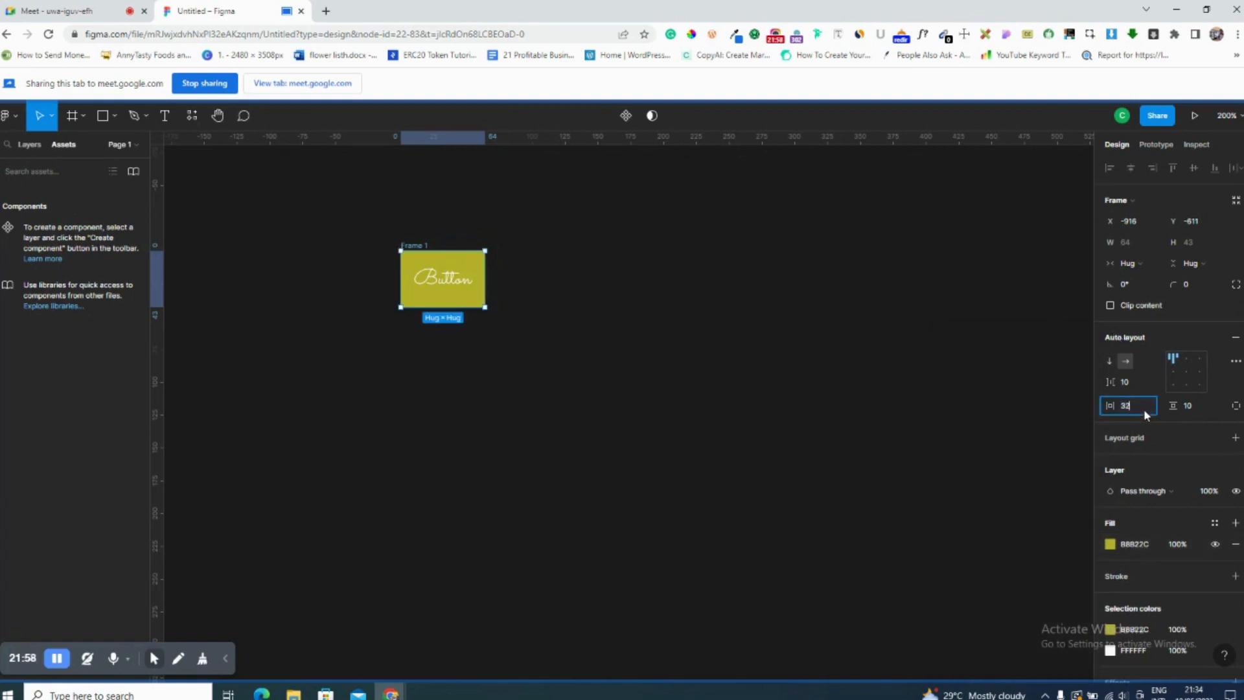
key("Return")
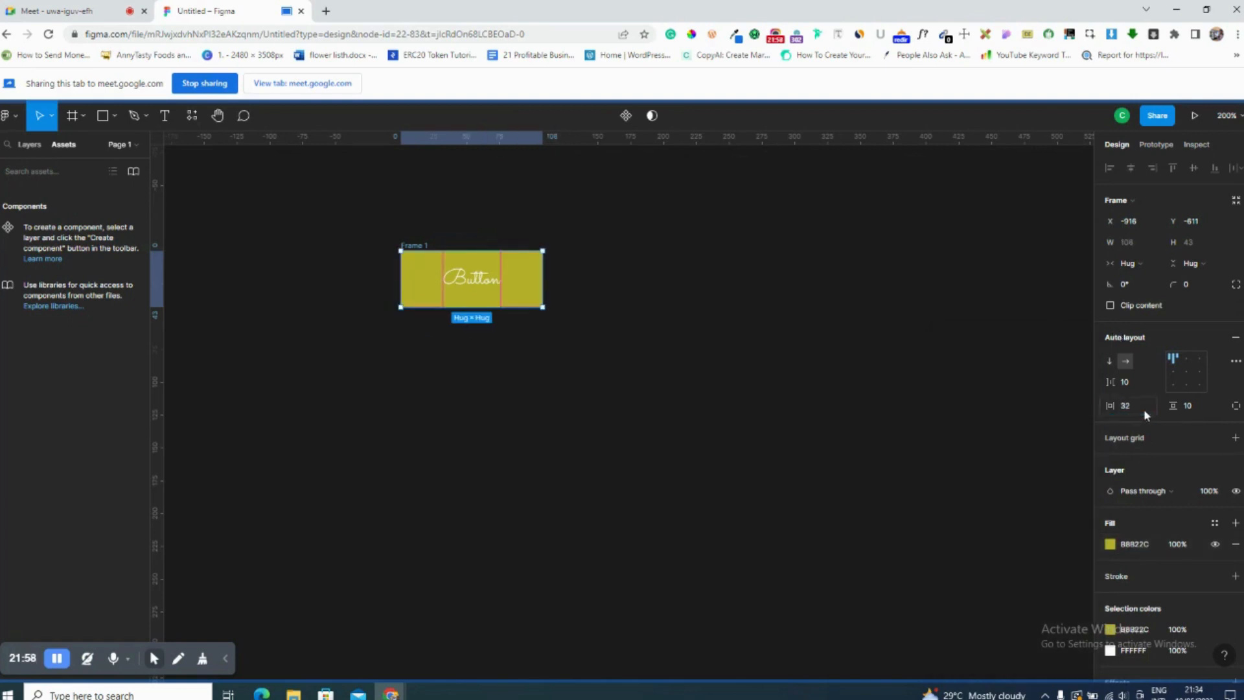
left_click(1193, 403)
type("8")
key("Return")
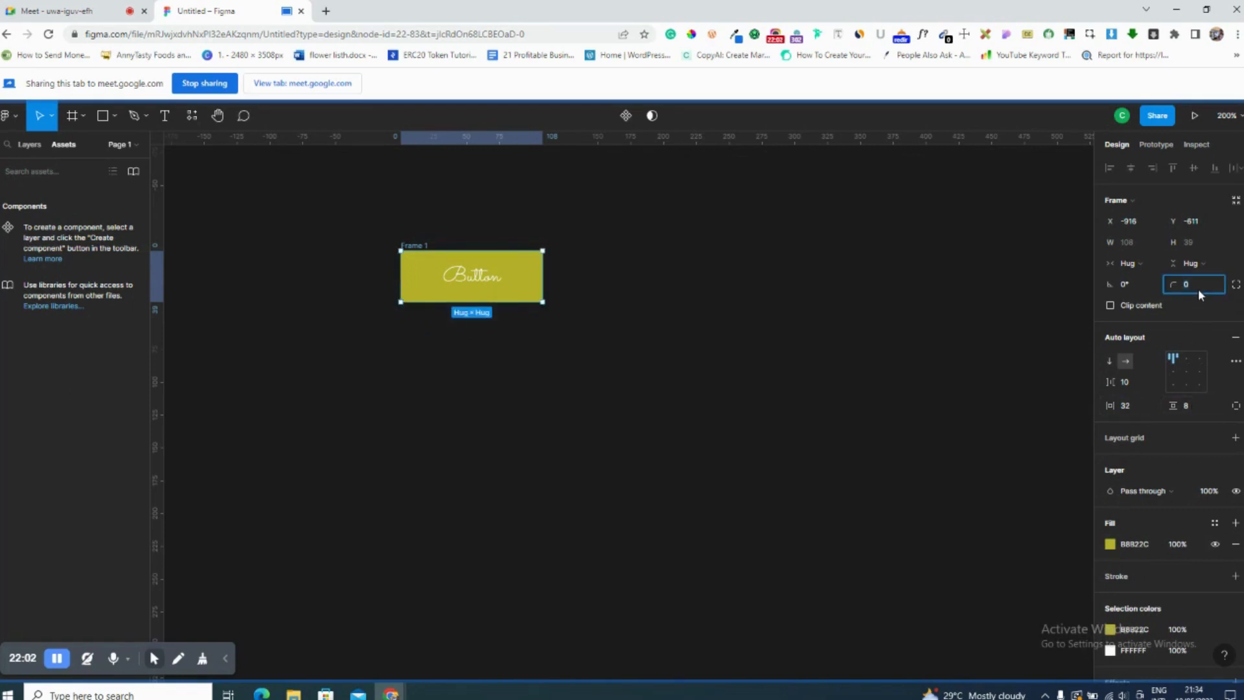
type("8")
key("Return")
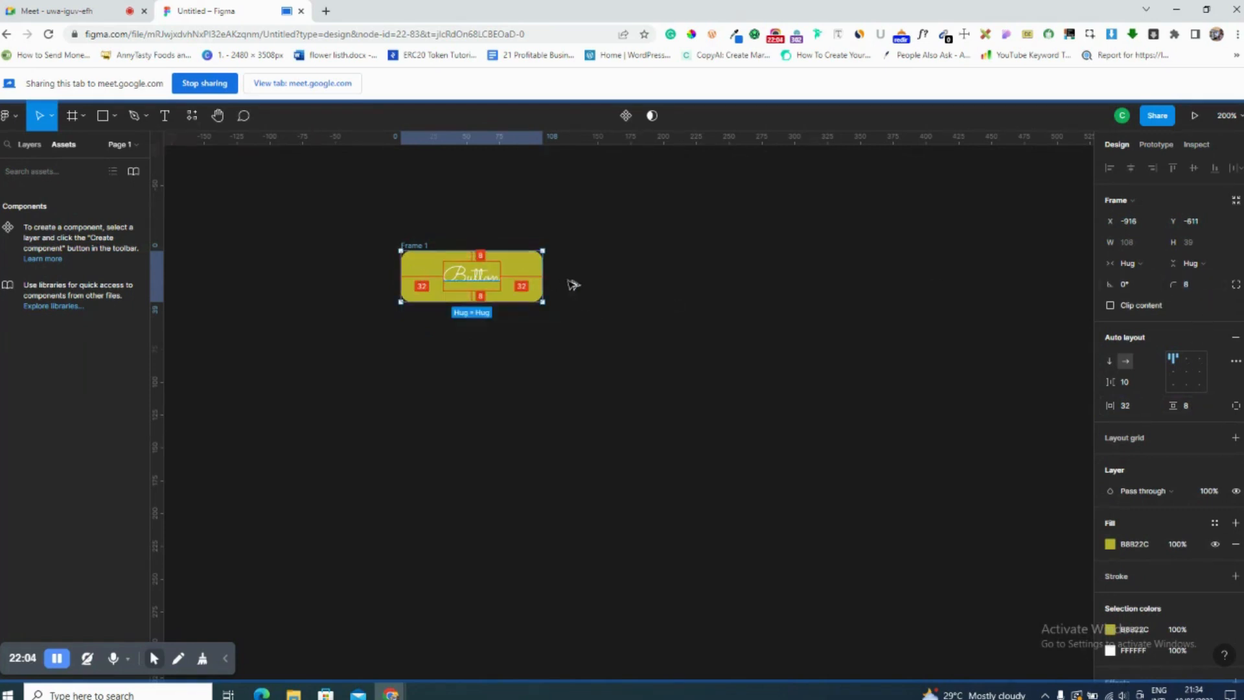
Duplicate the button frame beside the original and change the copy's fill to red, B82C2C.
key("ctrl+d")
left_click_drag(645, 281, 654, 281)
left_click(1112, 544)
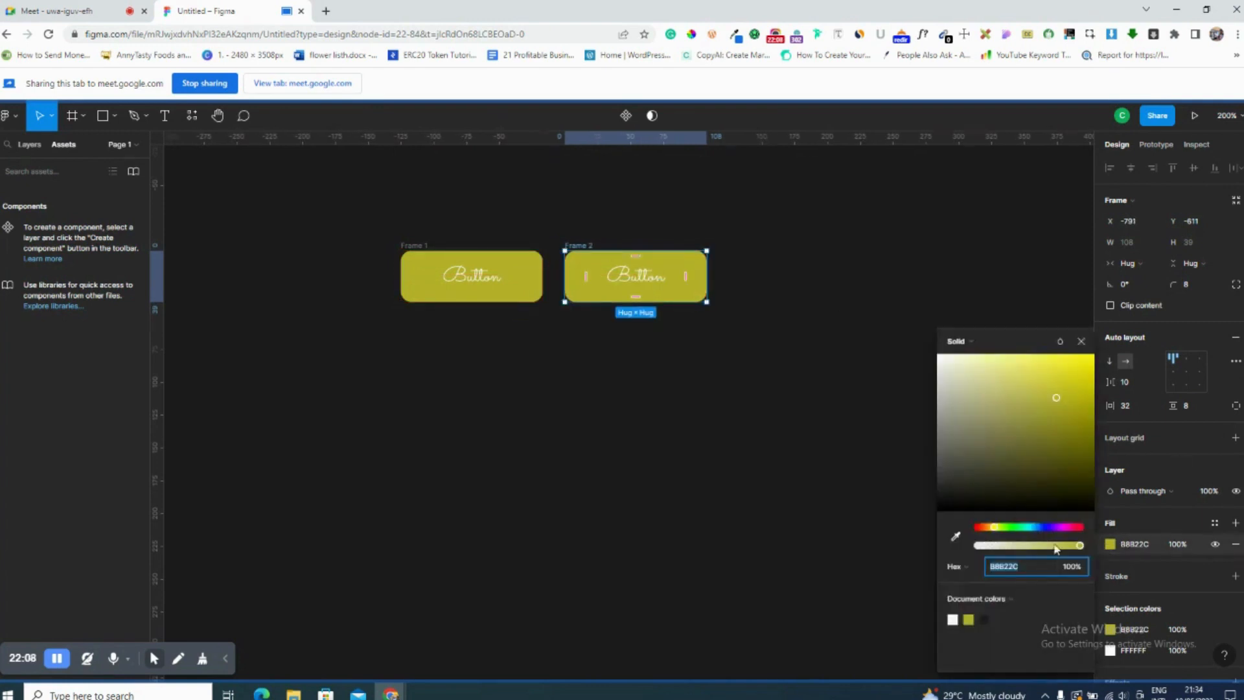
left_click_drag(988, 526, 969, 525)
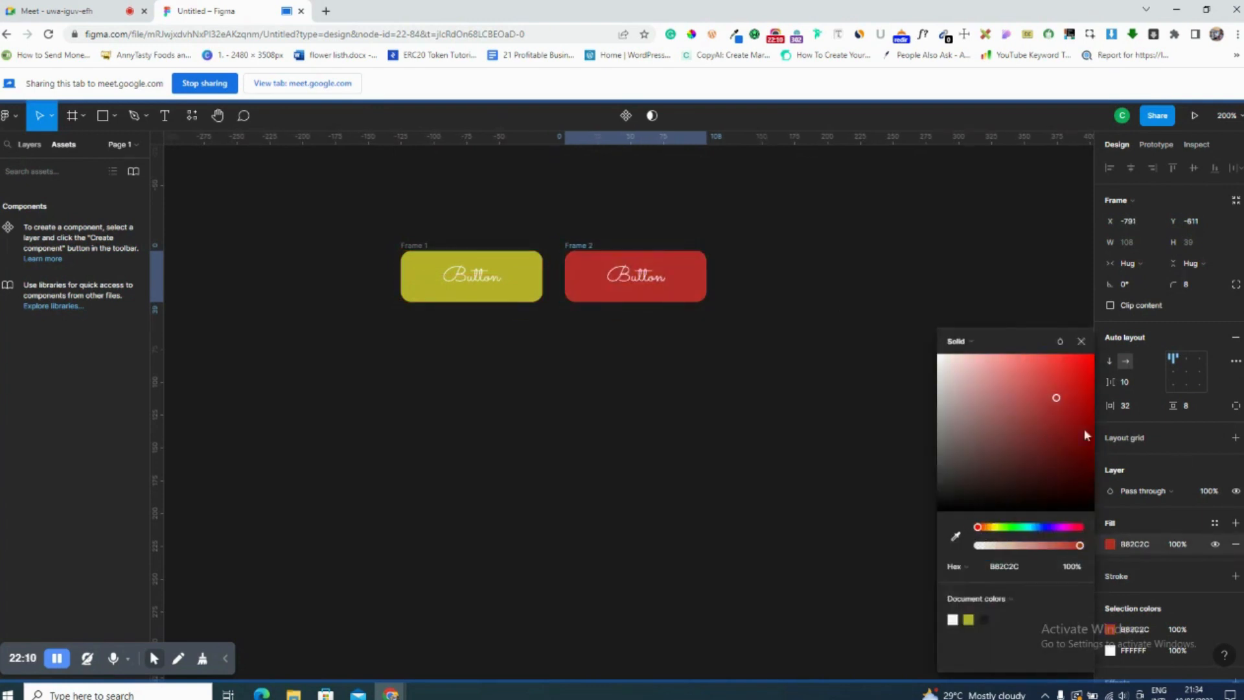
left_click(356, 227)
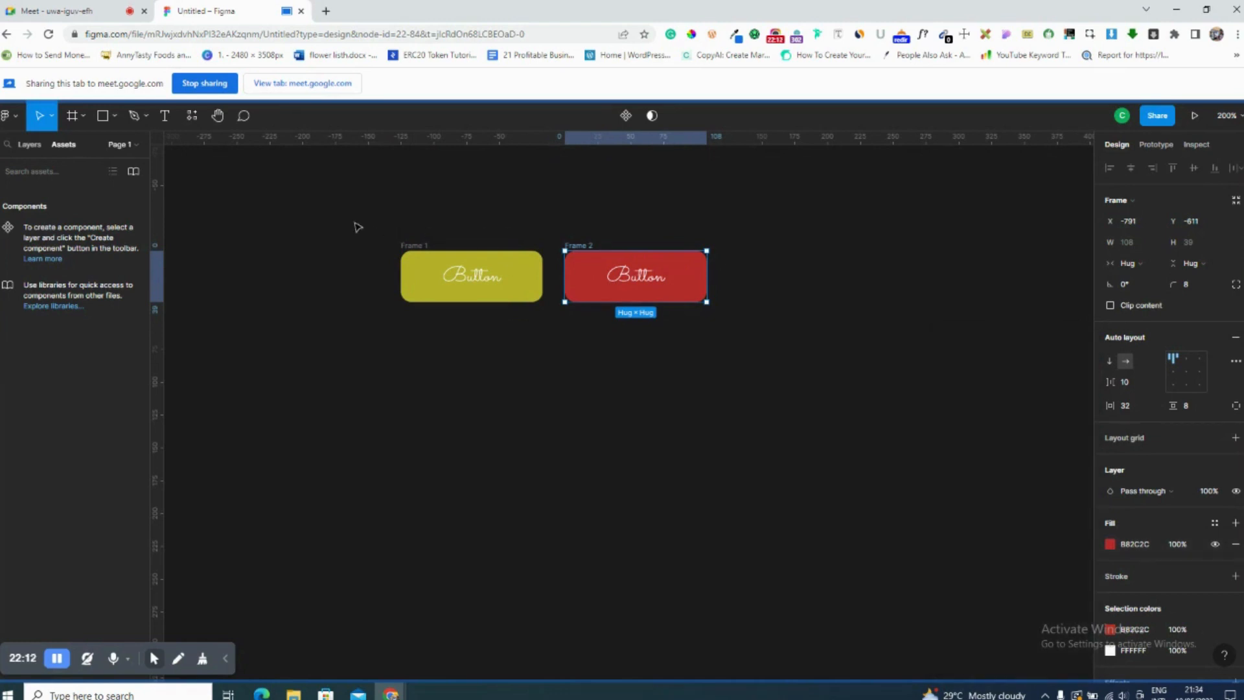
Combine both button frames into a component set and extend the set downward to a height of about 159.
left_click(718, 308)
left_click_drag(355, 222, 698, 278)
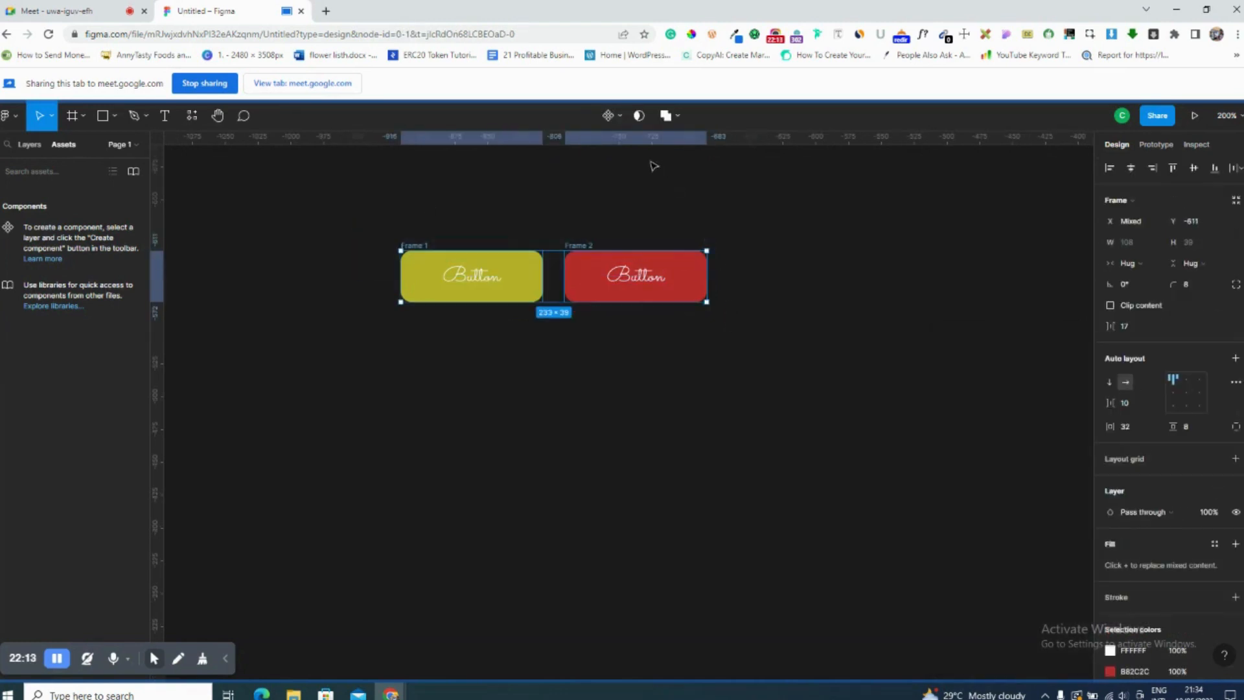
left_click(620, 120)
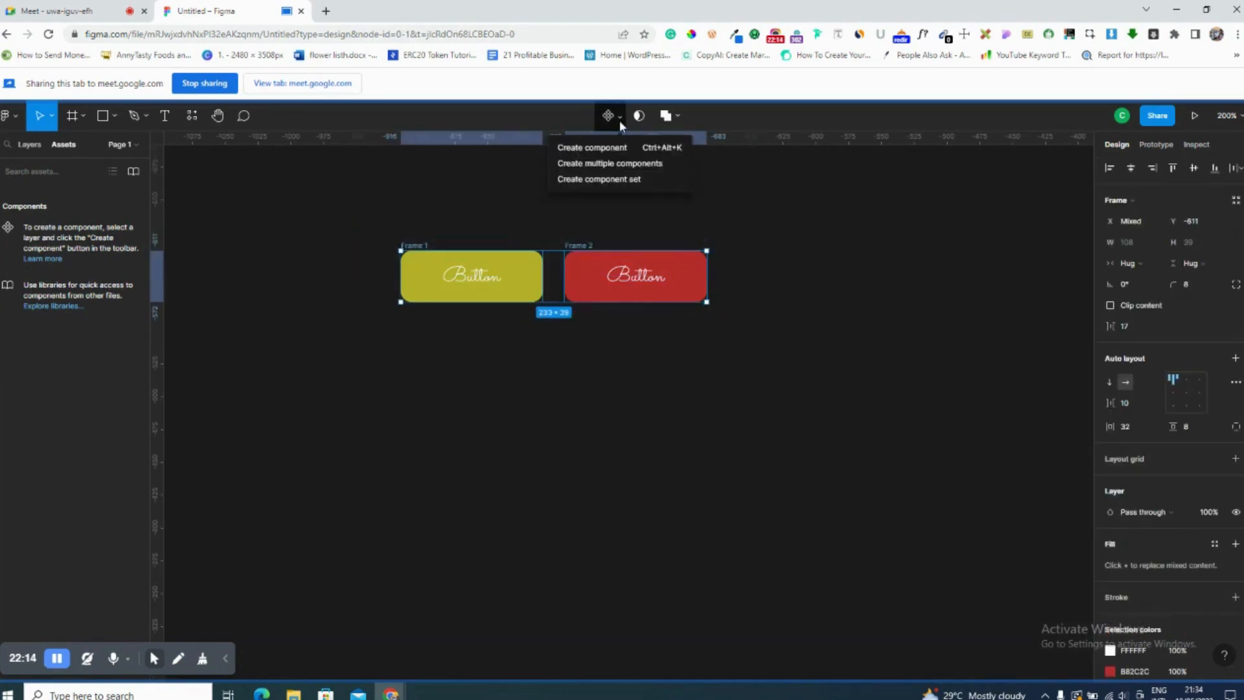
left_click(620, 181)
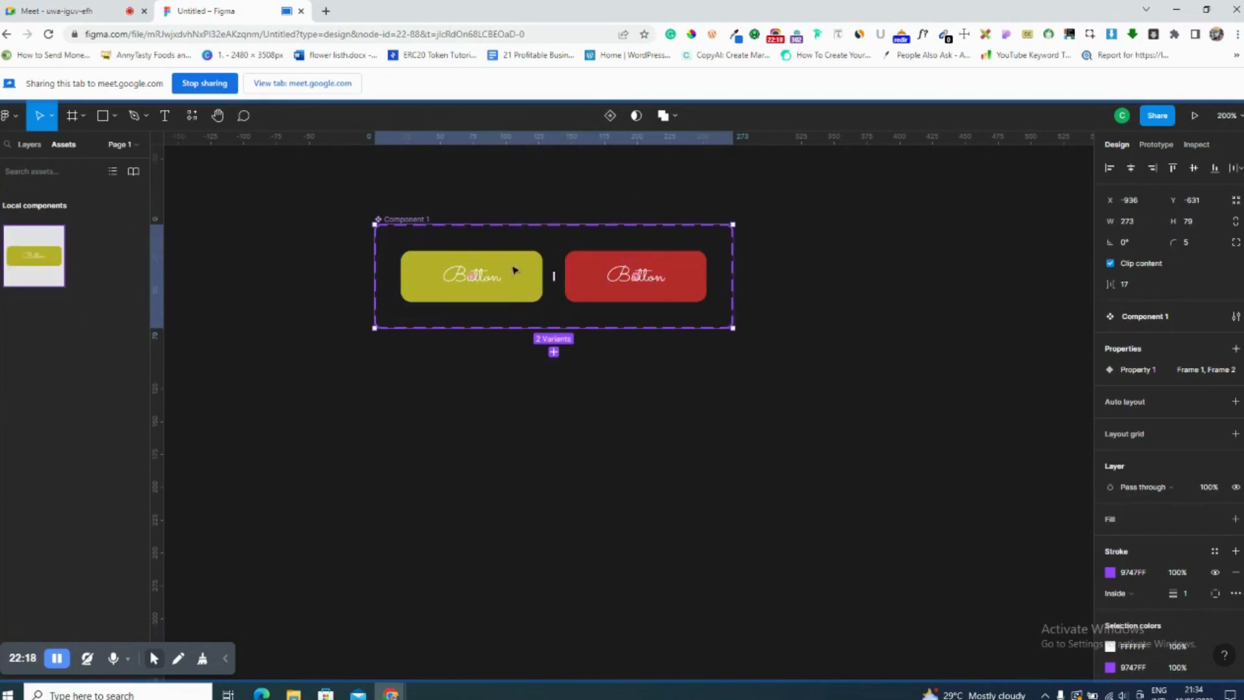
left_click_drag(714, 329, 716, 433)
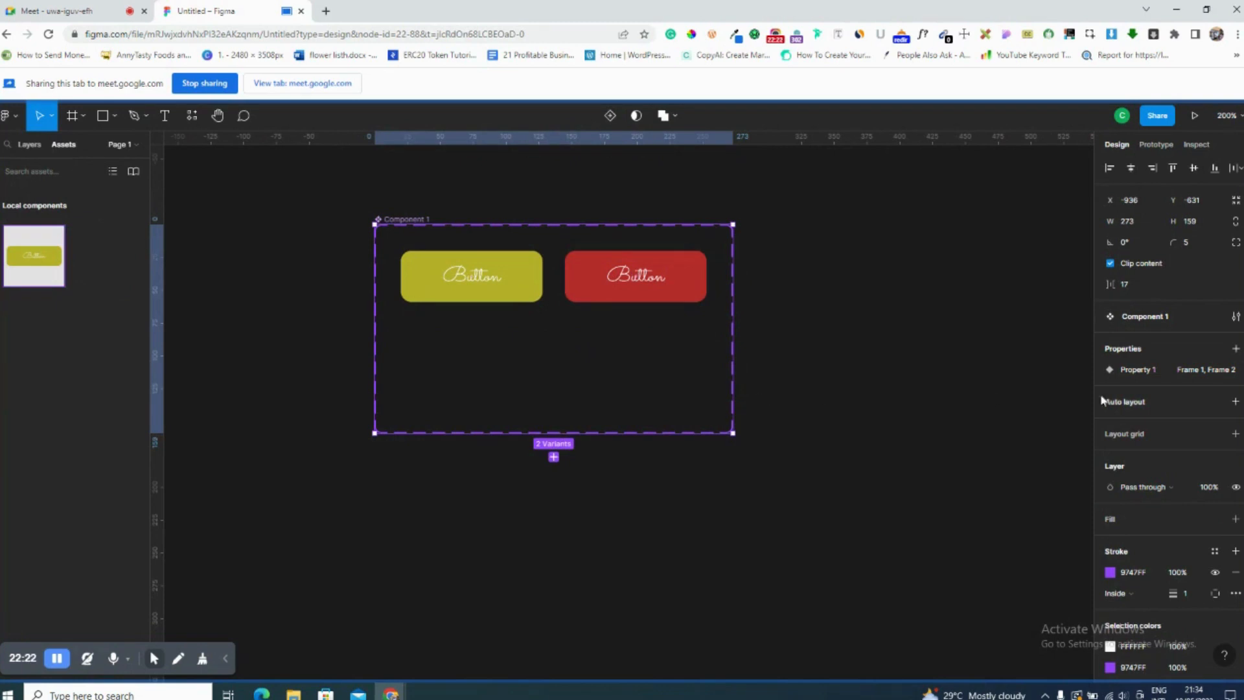
Rename the component set's variant property to Type.
double_click(1153, 370)
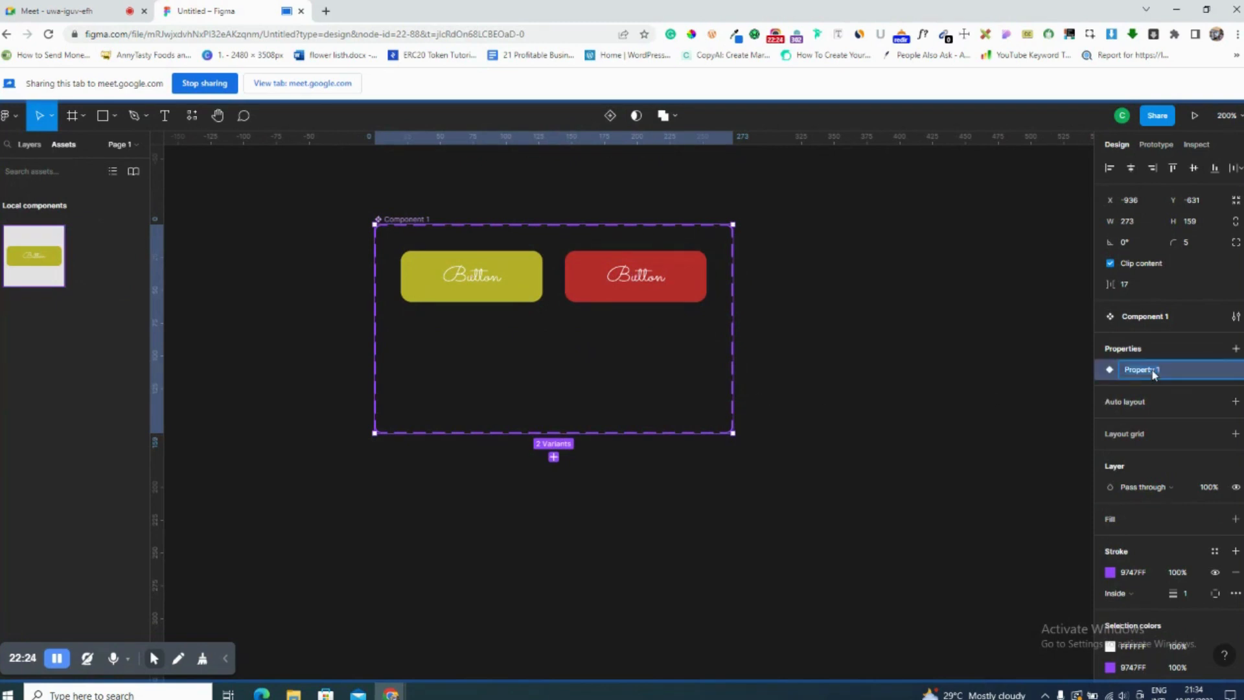
type("Type")
key("Return")
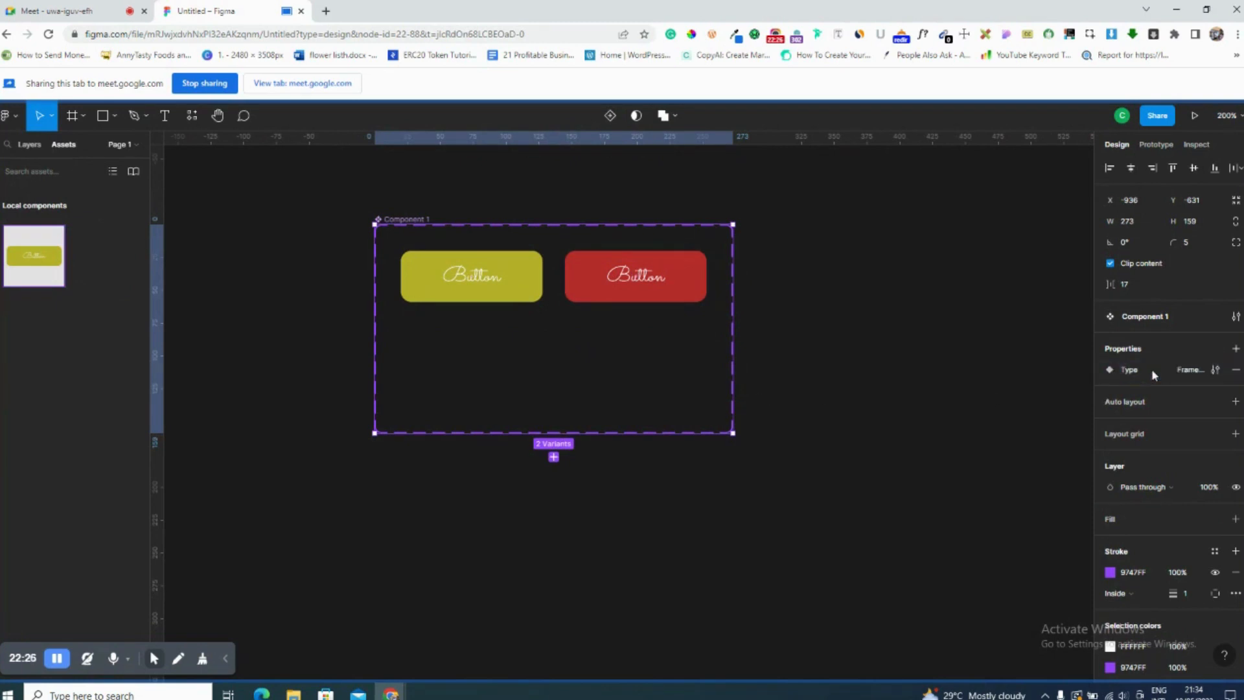
Set the Type value of the yellow variant to Primary and of the red variant to Secondary.
left_click(481, 285)
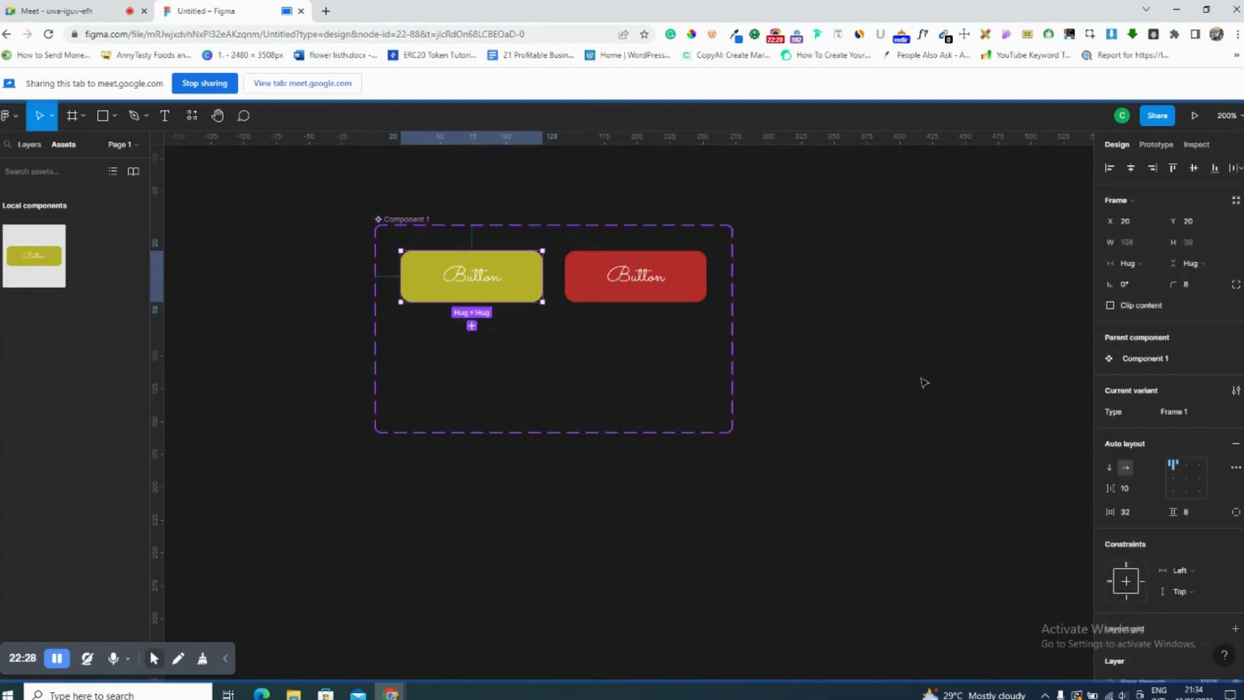
left_click(1189, 409)
type("Primary")
left_click(680, 284)
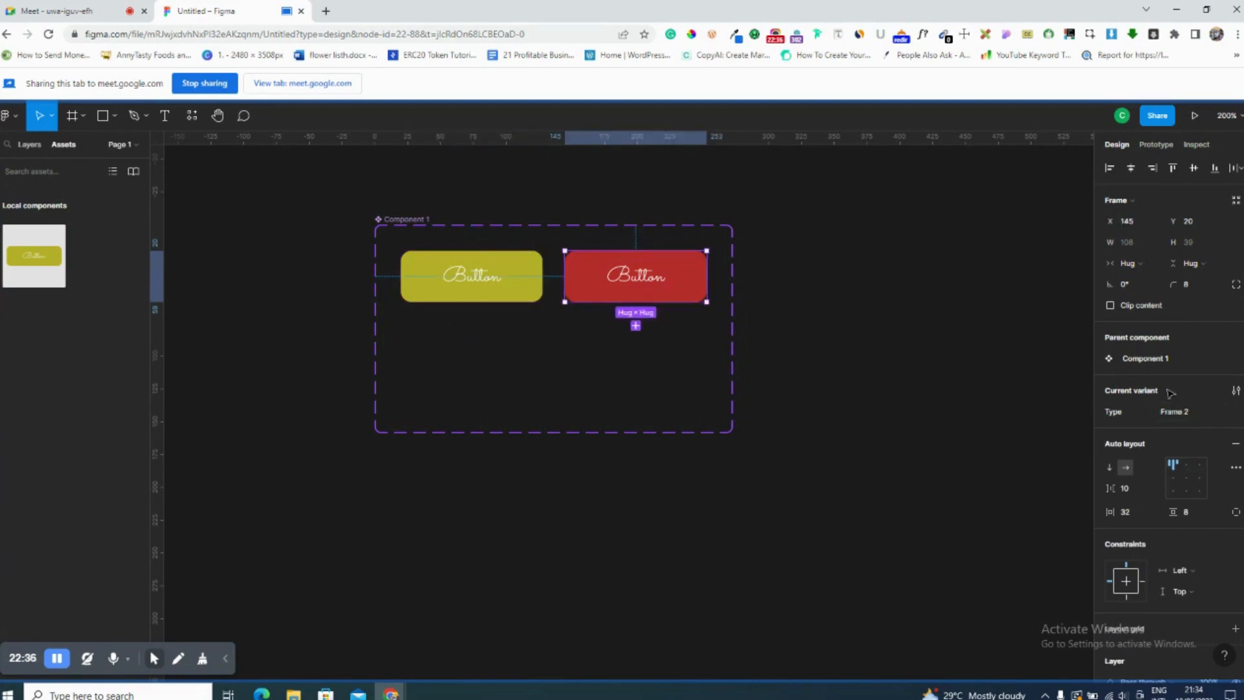
left_click(1186, 414)
type("Secondary")
key("Return")
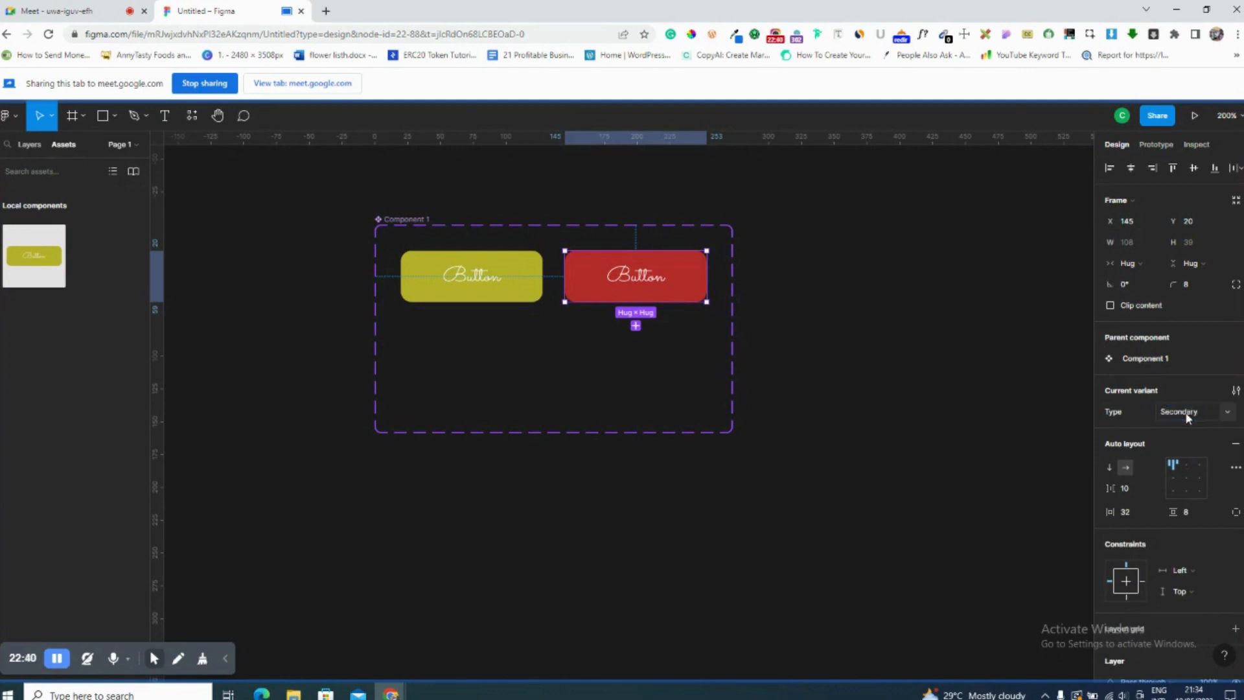
Place a test instance beside the component set, switch its Type to Secondary and back to Primary, and delete the instance.
left_click(521, 300)
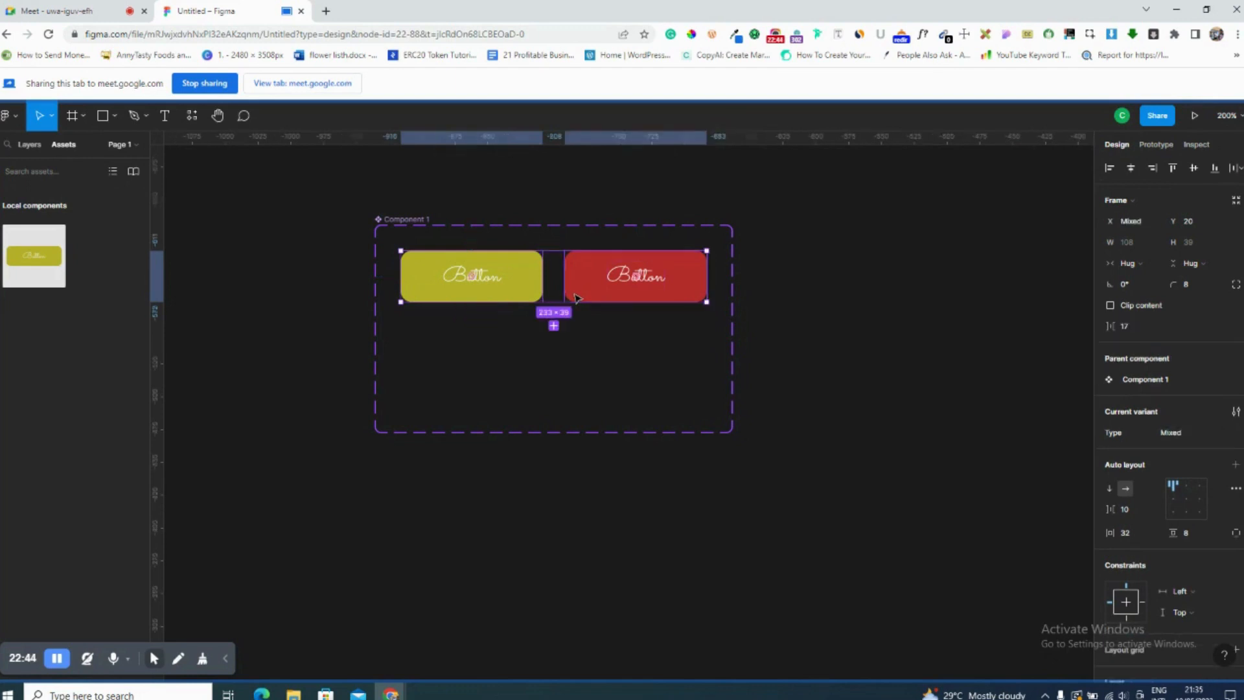
left_click(341, 199)
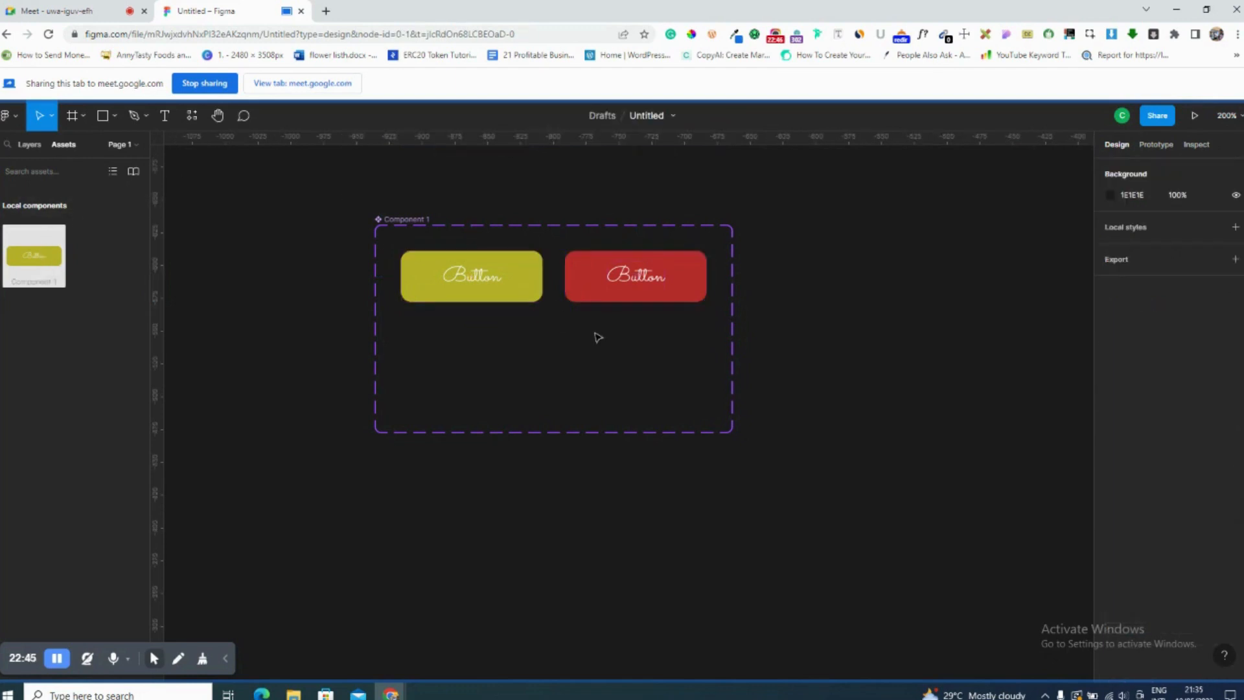
left_click_drag(598, 337, 890, 292)
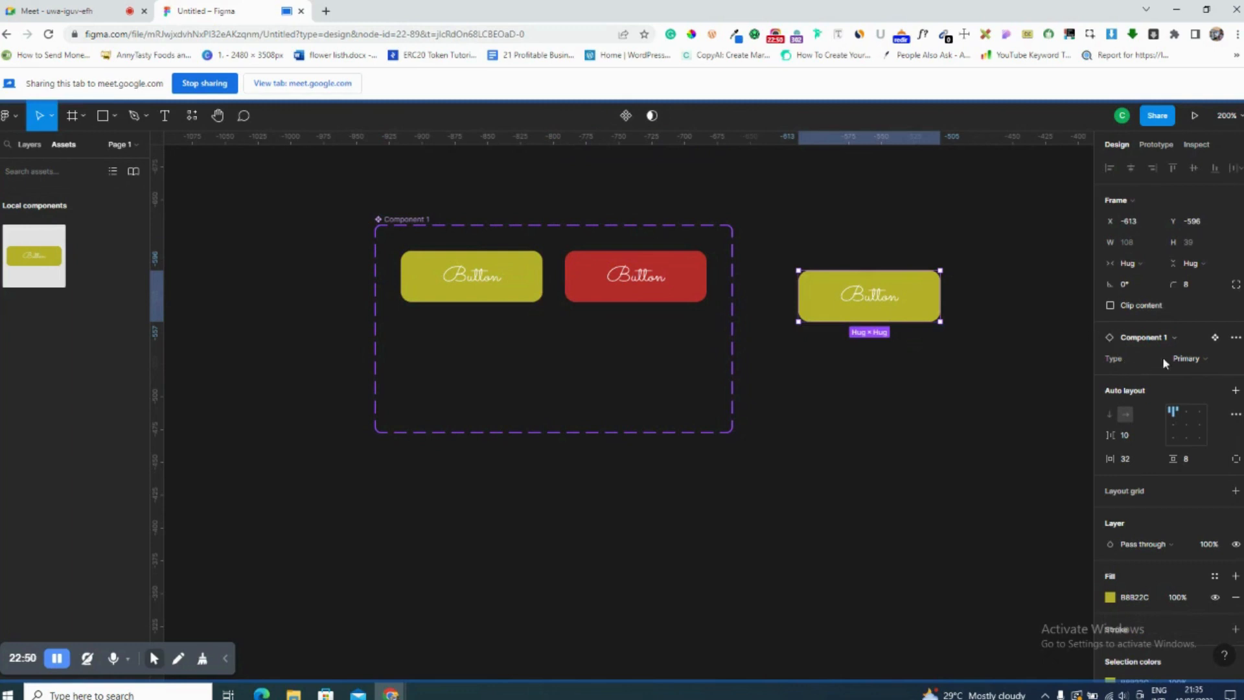
left_click(1186, 358)
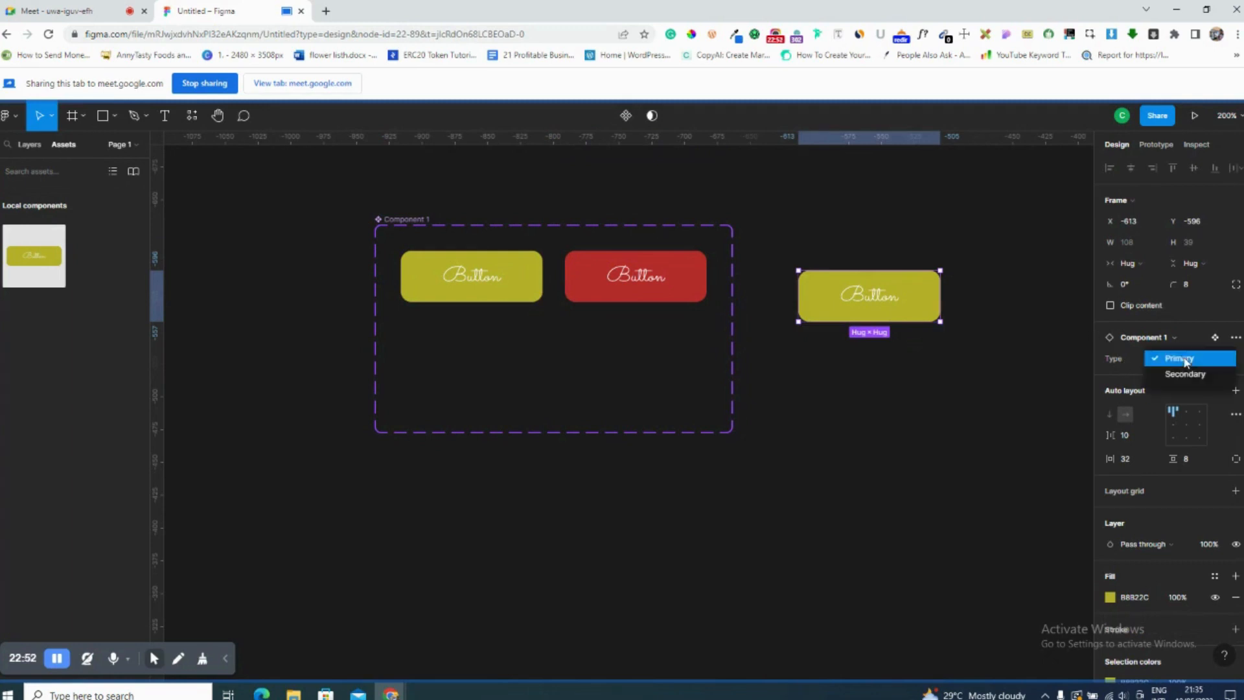
left_click(1191, 375)
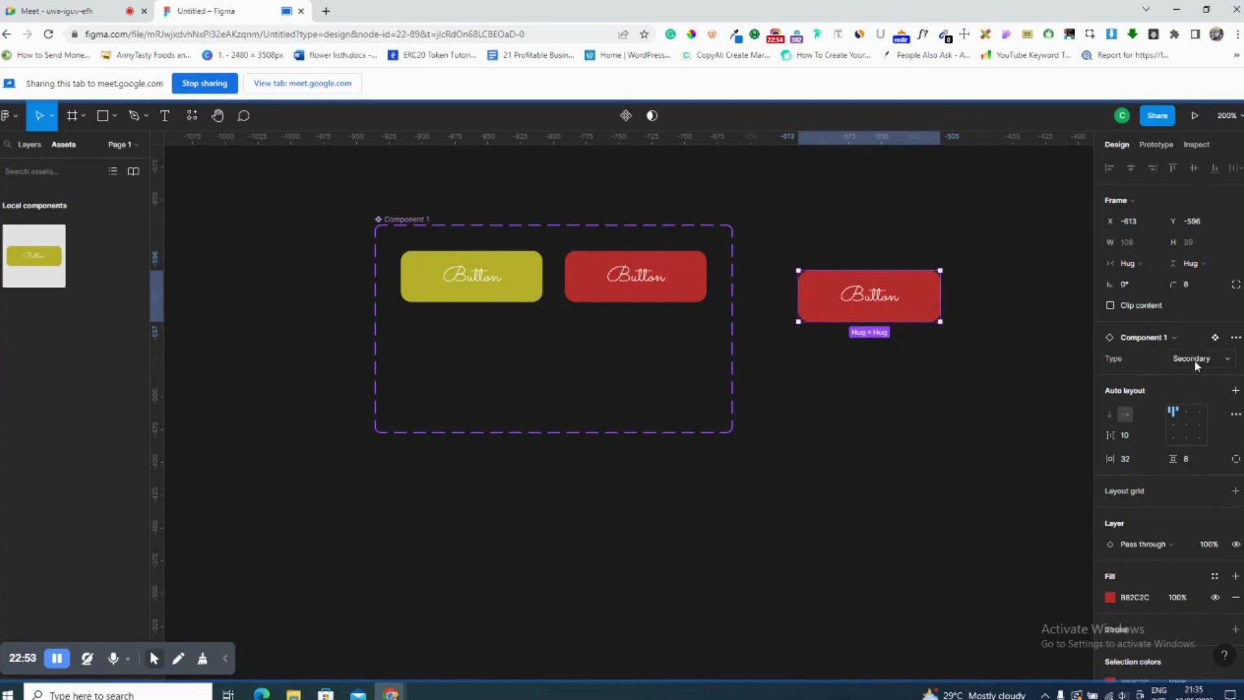
left_click(1195, 360)
left_click(1179, 343)
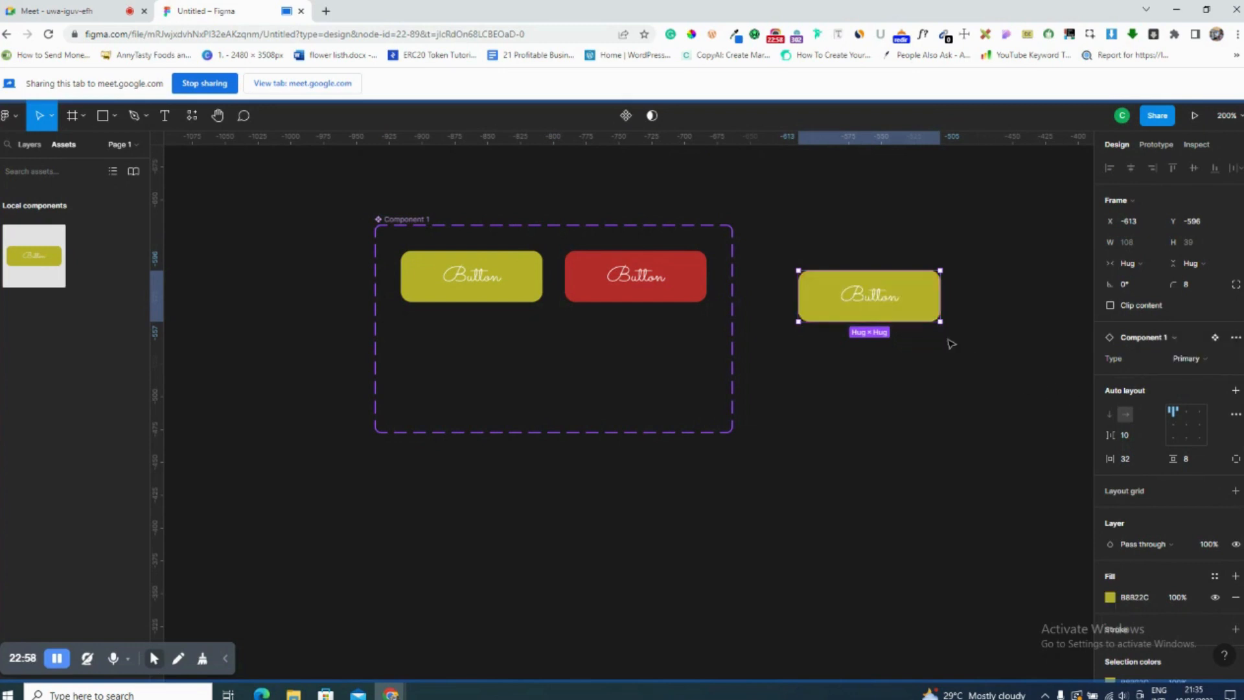
key("Delete")
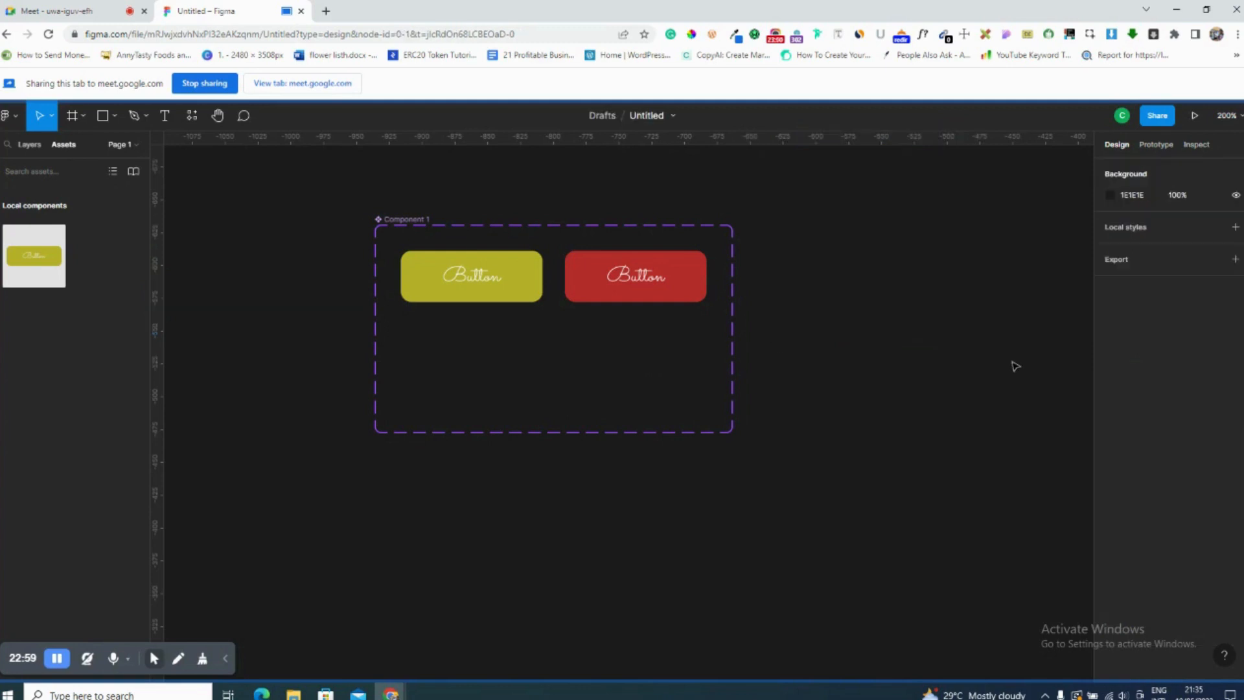
Duplicate the Primary and Secondary variants together as a second row inside the component set.
left_click(480, 292)
left_click(615, 288, "shift")
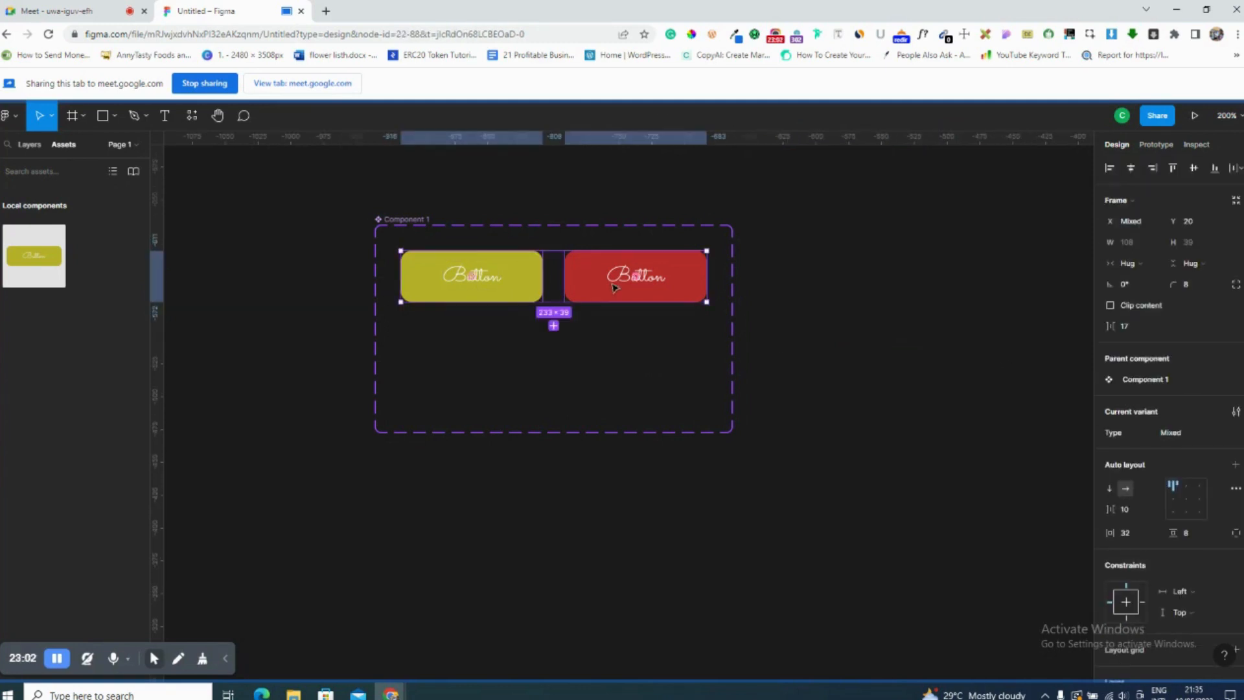
key("ctrl+d")
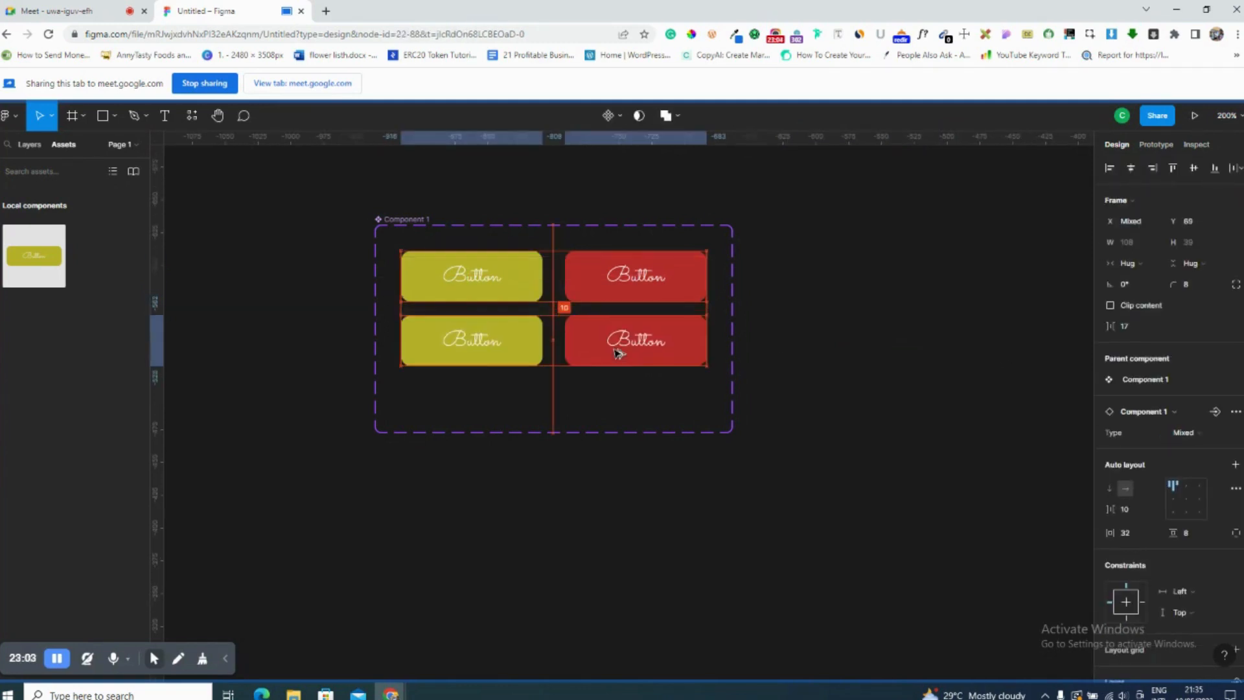
left_click(1169, 432)
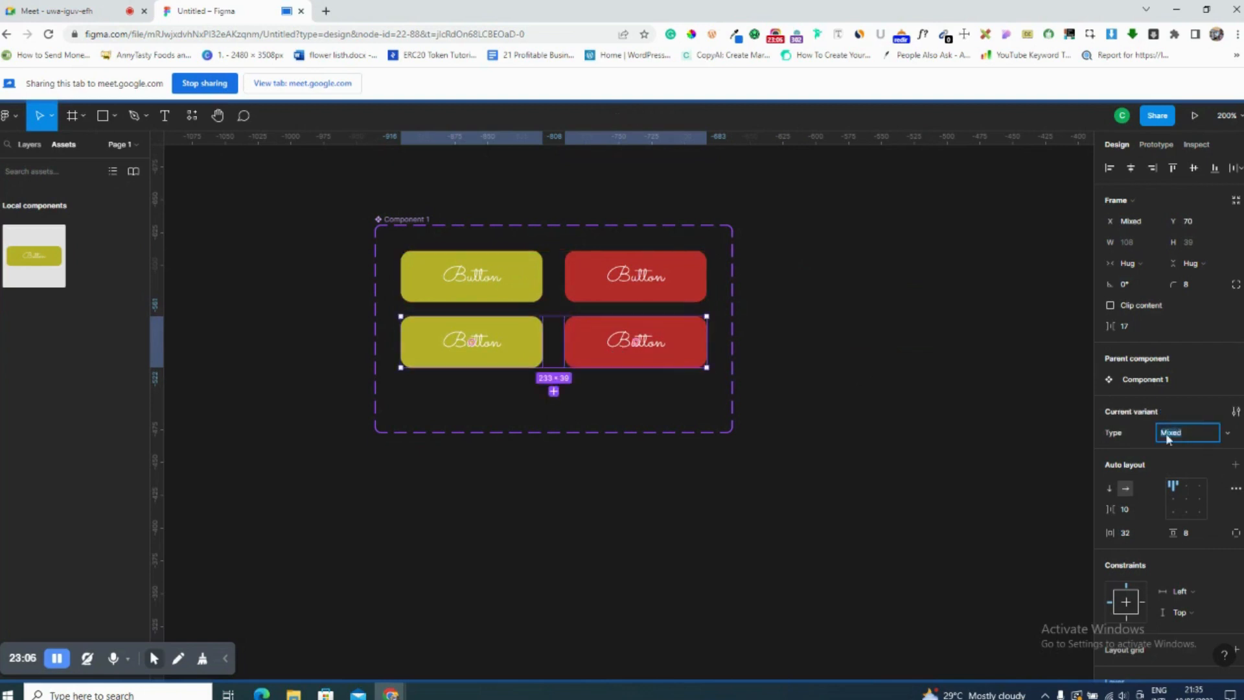
left_click(589, 405)
Set the fill opacity of the red variant in the second row to 50%.
left_click(471, 341)
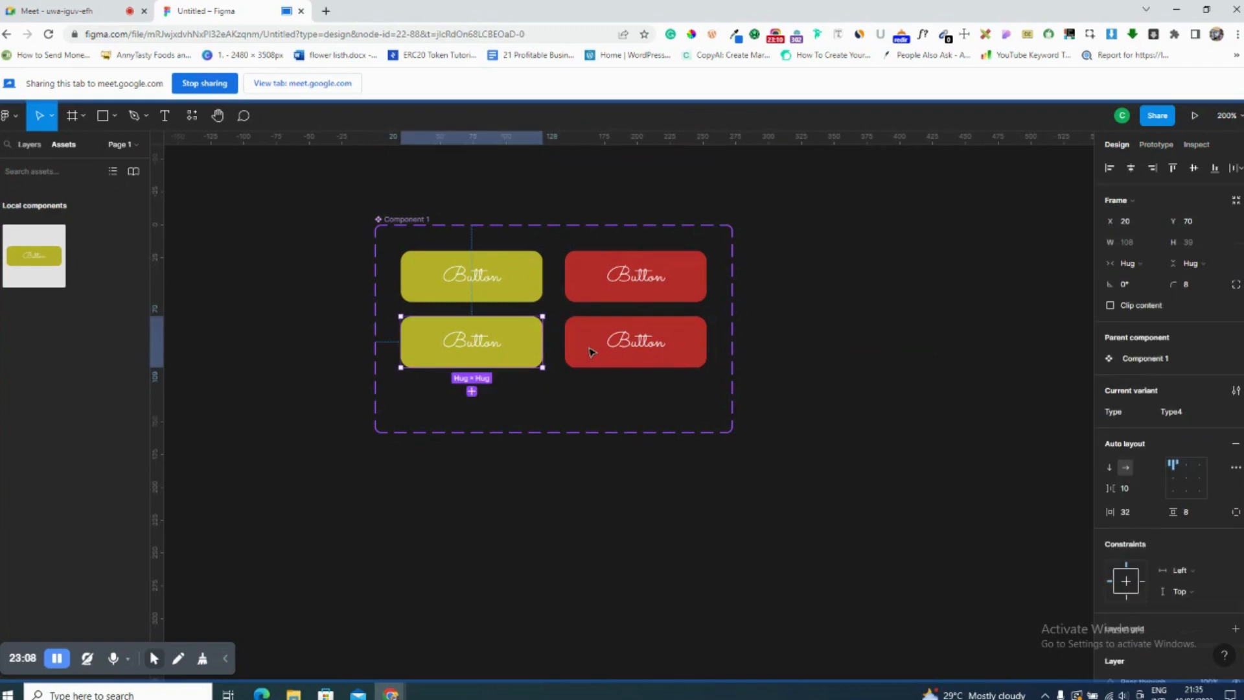
left_click(590, 352)
scroll(1189, 551, "down", 4)
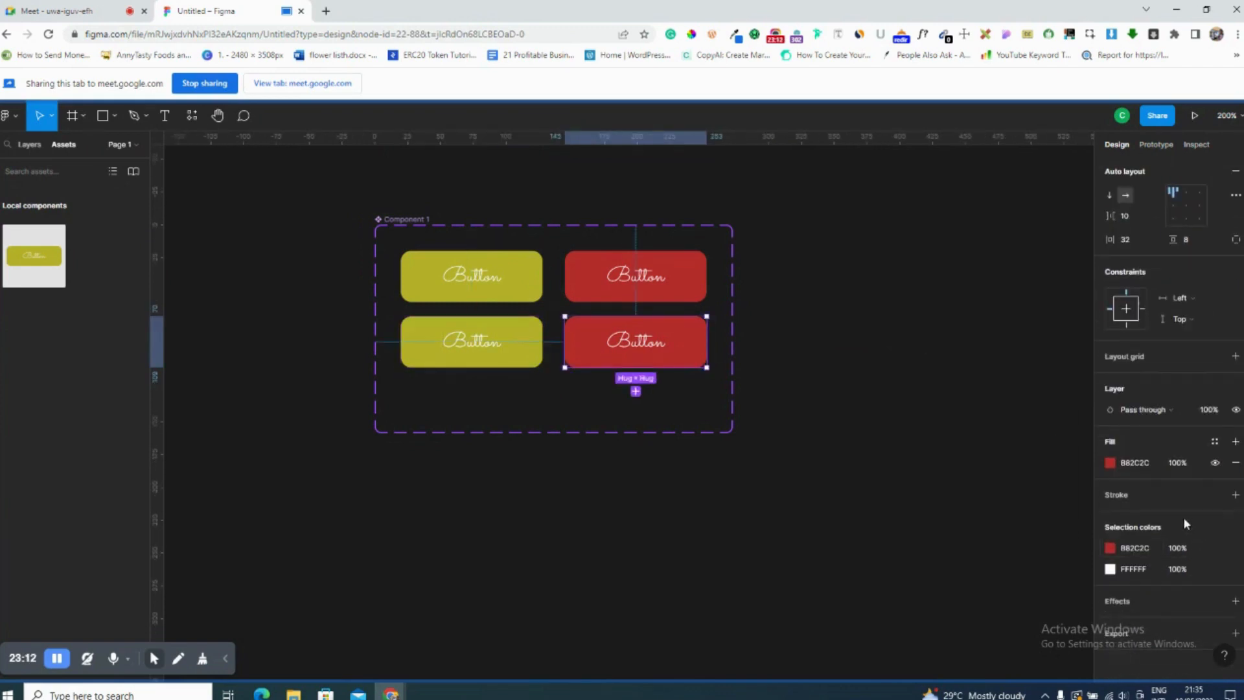
left_click(1187, 463)
type("50")
key("Return")
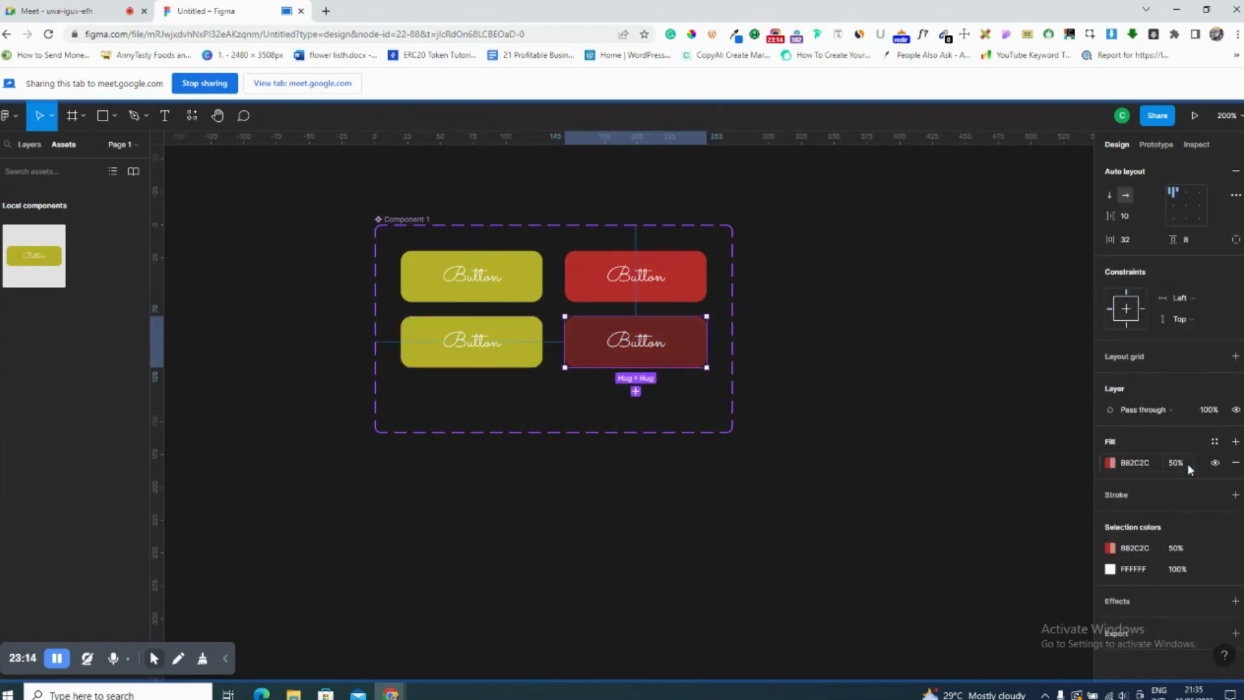
Set the fill opacity of the yellow variant in the second row to 50%.
left_click(506, 349)
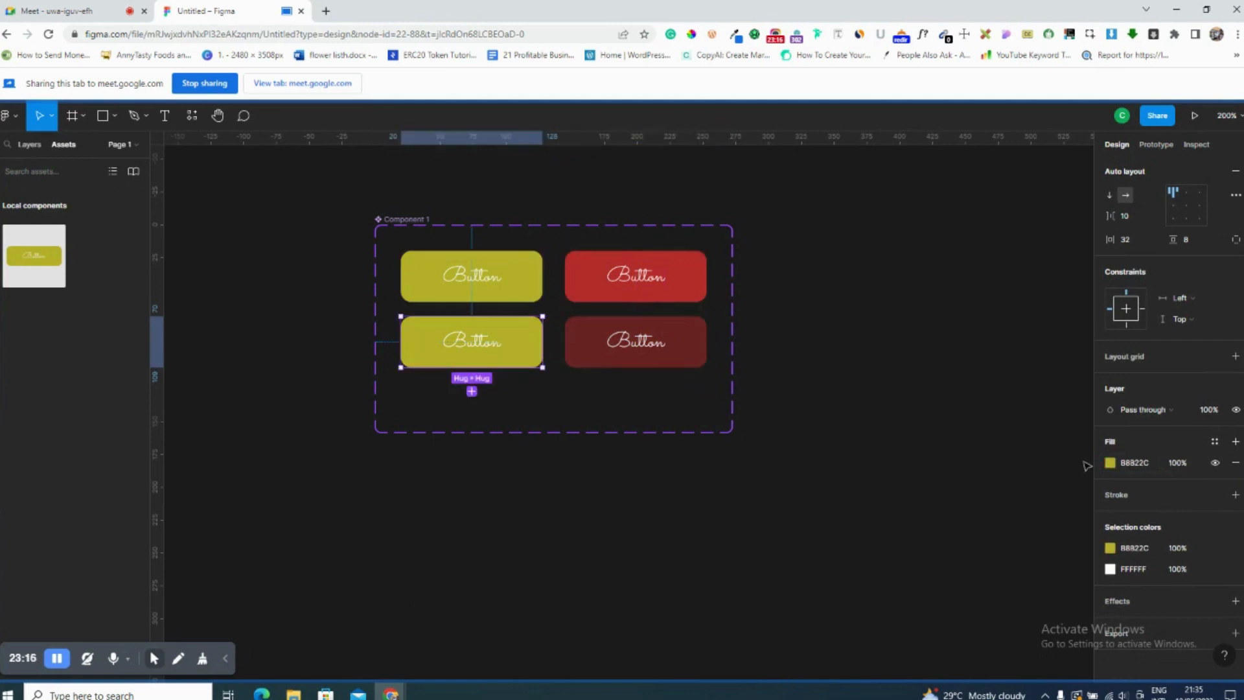
left_click(1186, 465)
key("Return")
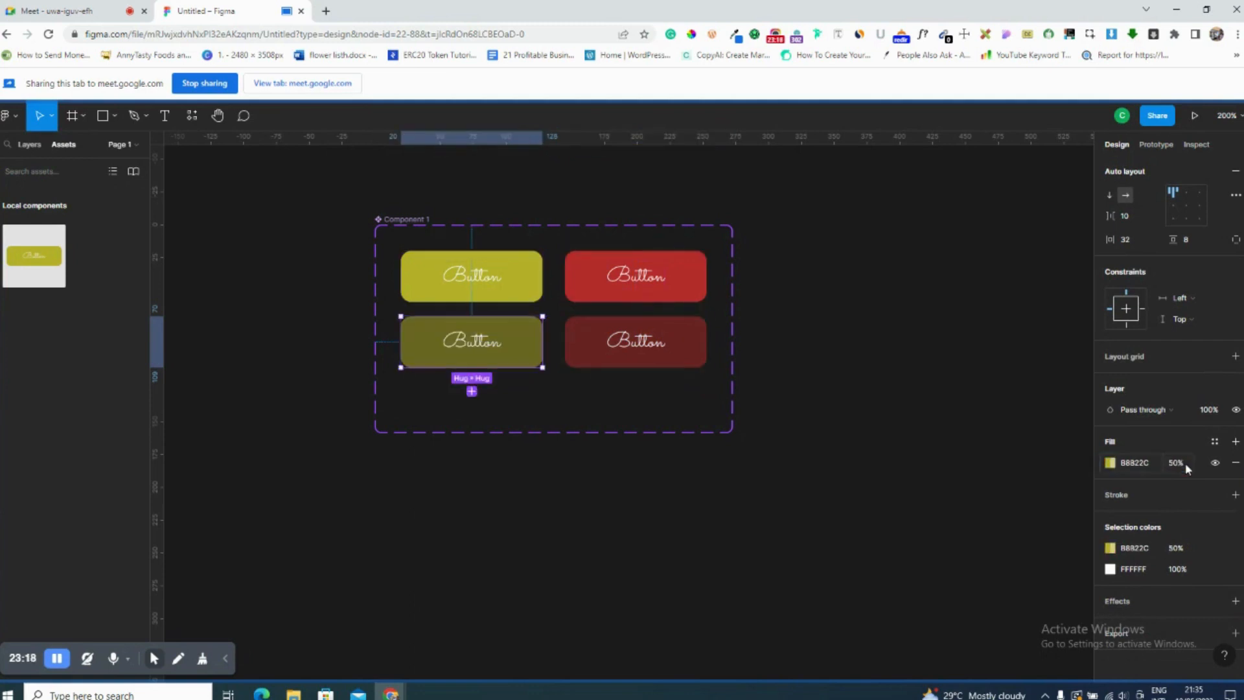
left_click(700, 420)
Set the Type value of the second-row yellow variant to Primary and of the second-row red variant to Secondary.
left_click(504, 339)
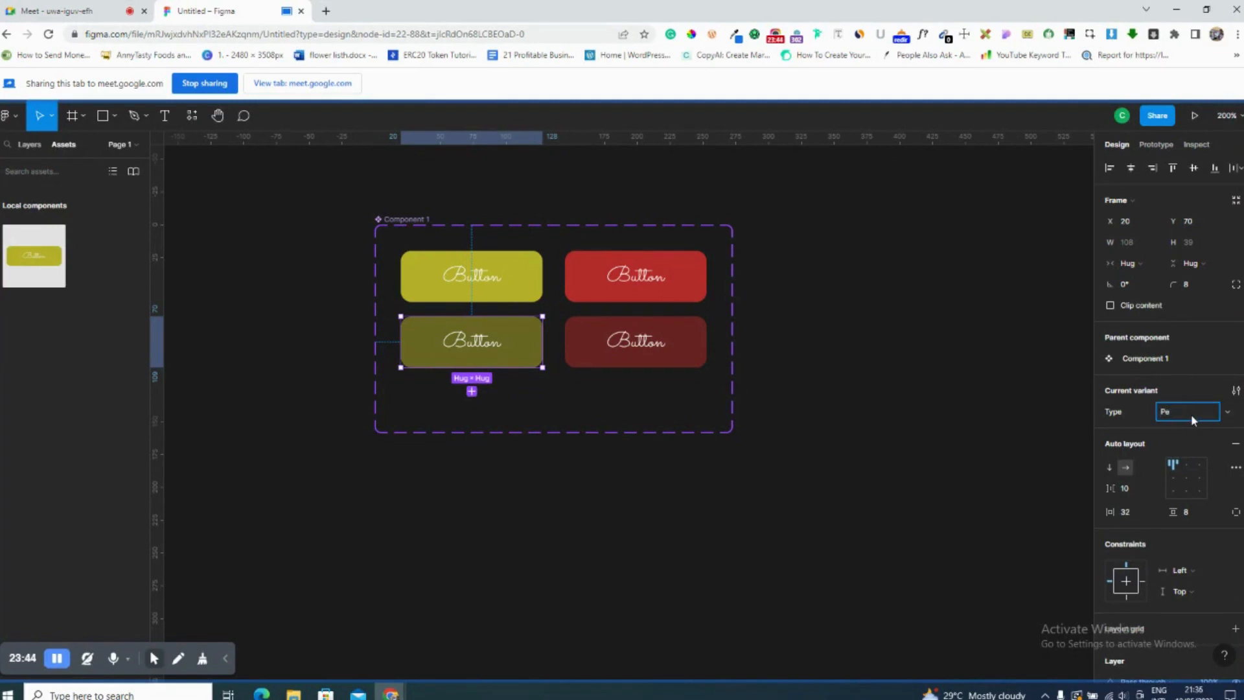
key("Return")
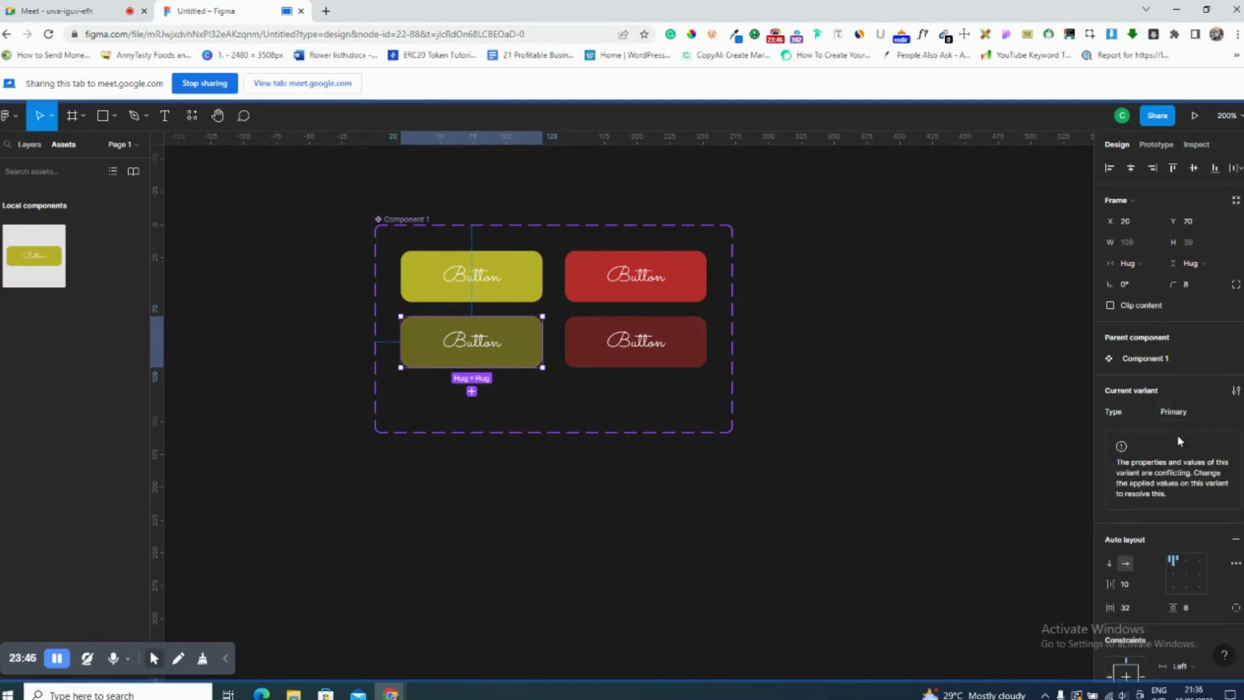
left_click(697, 355)
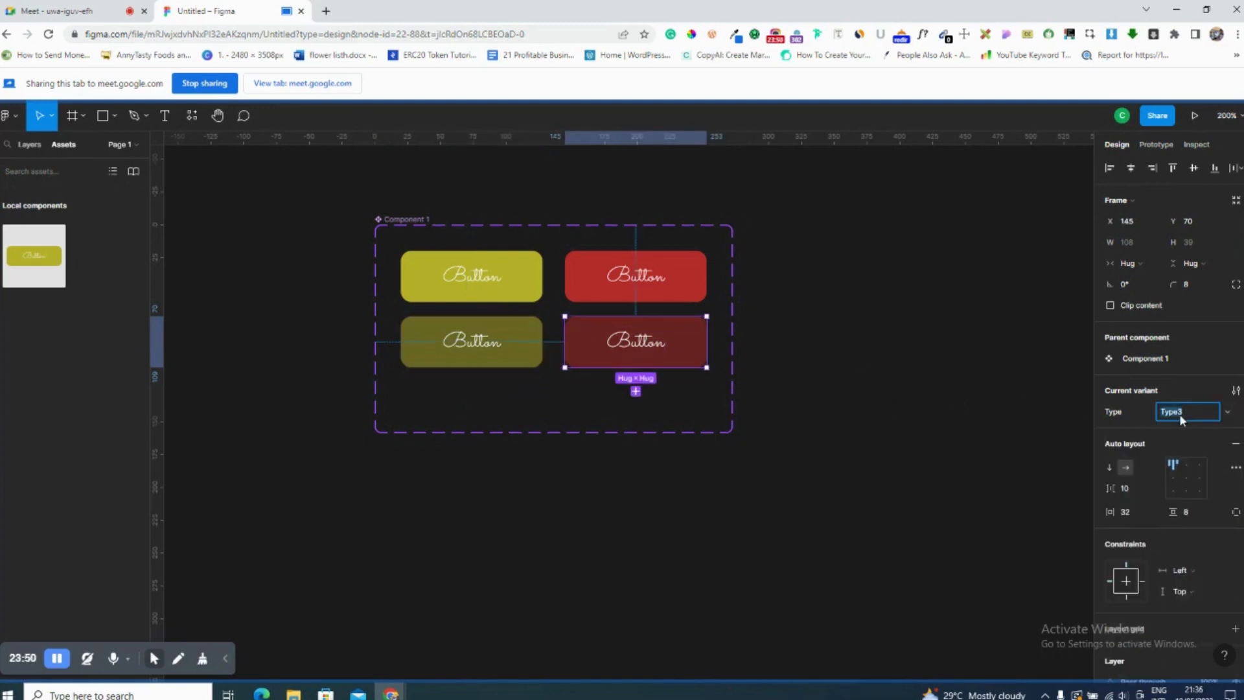
key("Return")
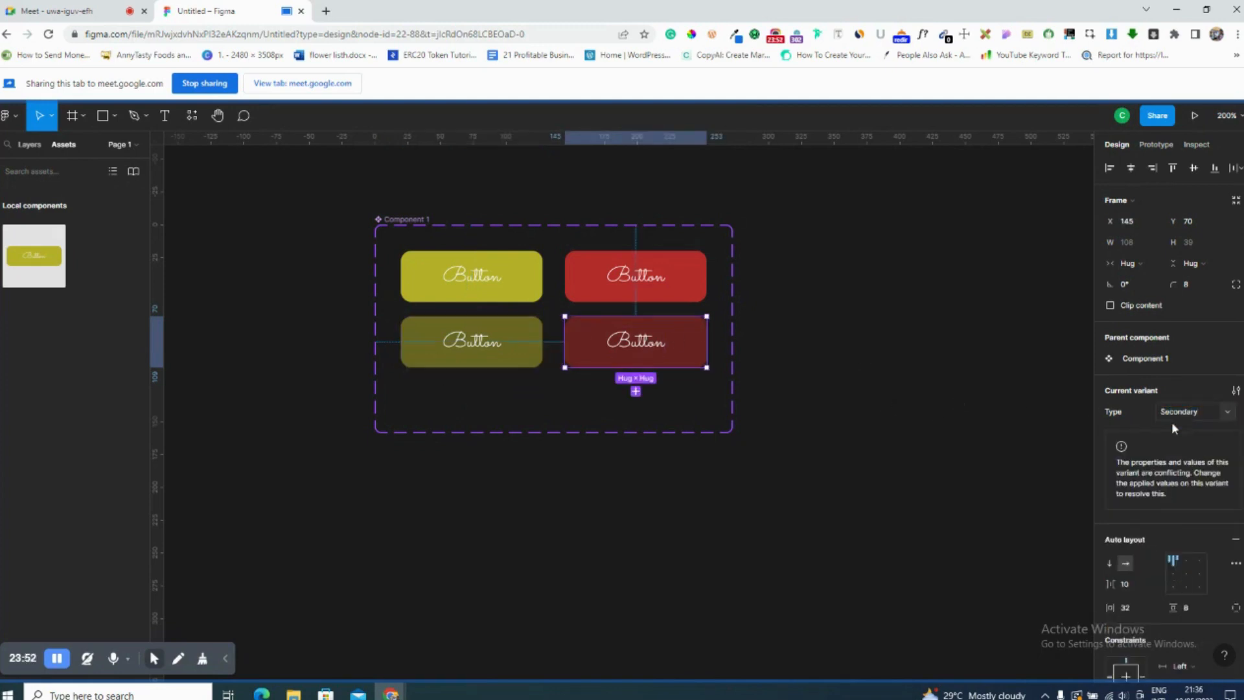
Rename the component set as Button.
left_click(403, 221)
double_click(403, 221)
type("Butt")
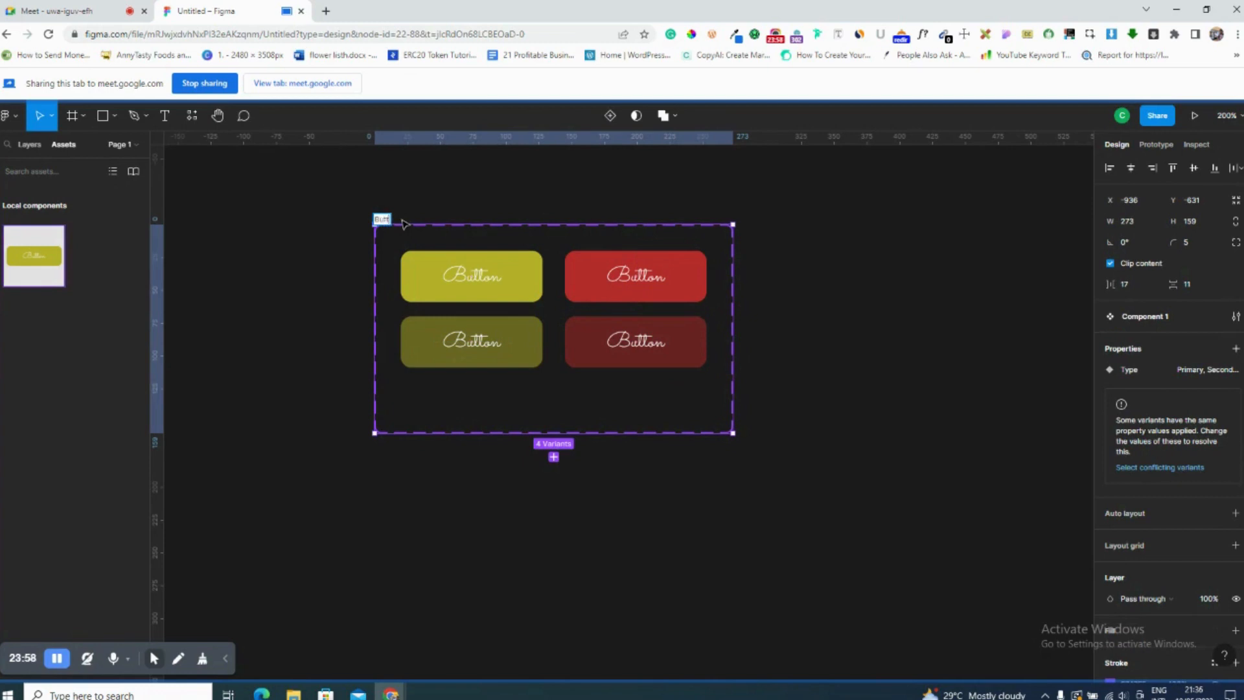
type("on")
key("Return")
Search the assets for "button" and extend the component set downward to a height of 248.
left_click(41, 169)
type("button")
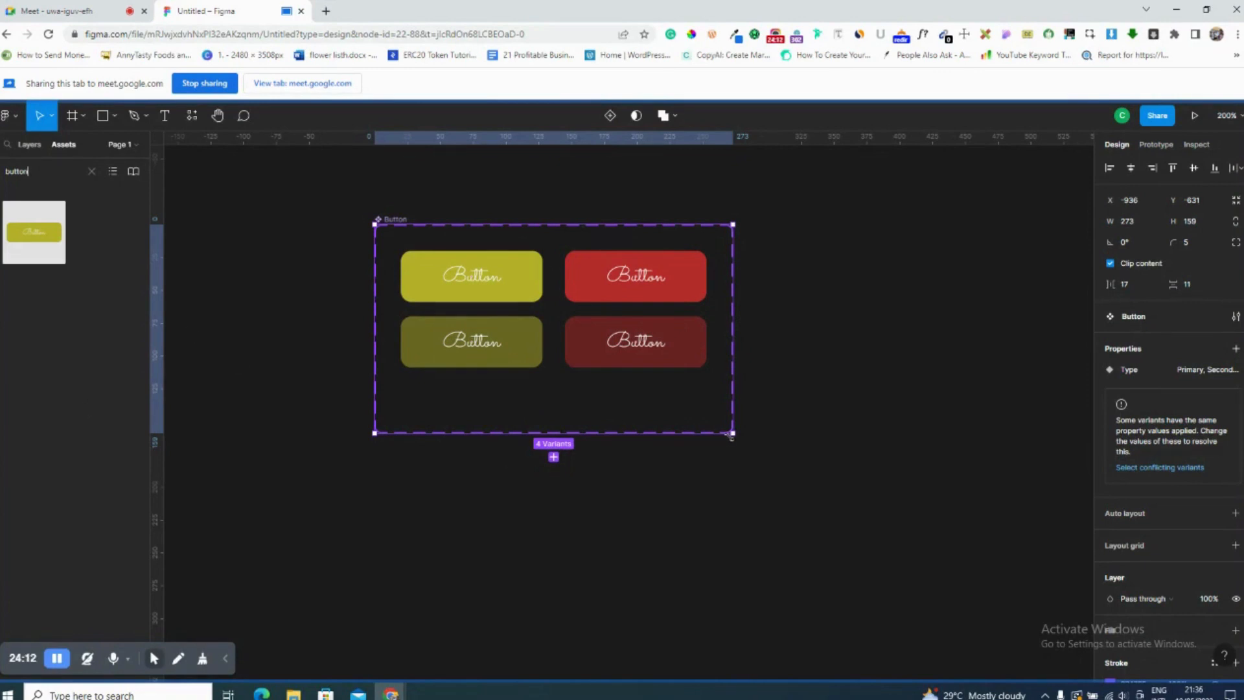
left_click_drag(726, 432, 716, 549)
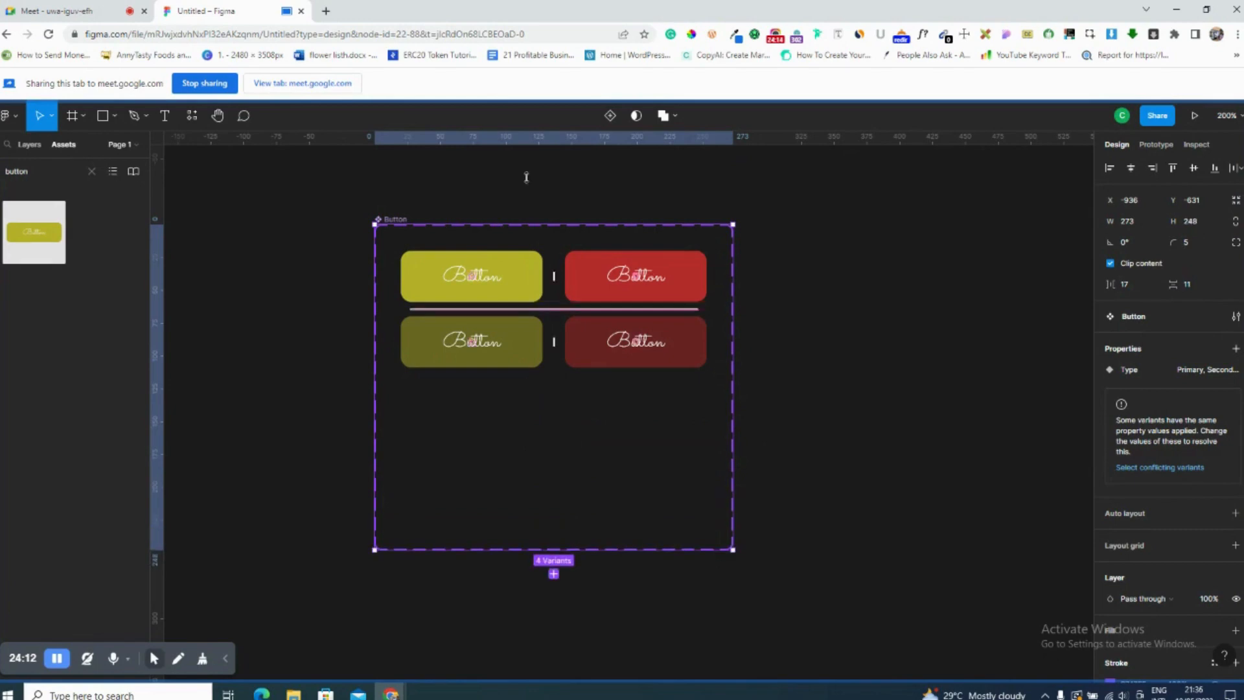
Switch to the Google Meet call, admit the waiting participant, and return to the Figma file.
left_click(110, 8)
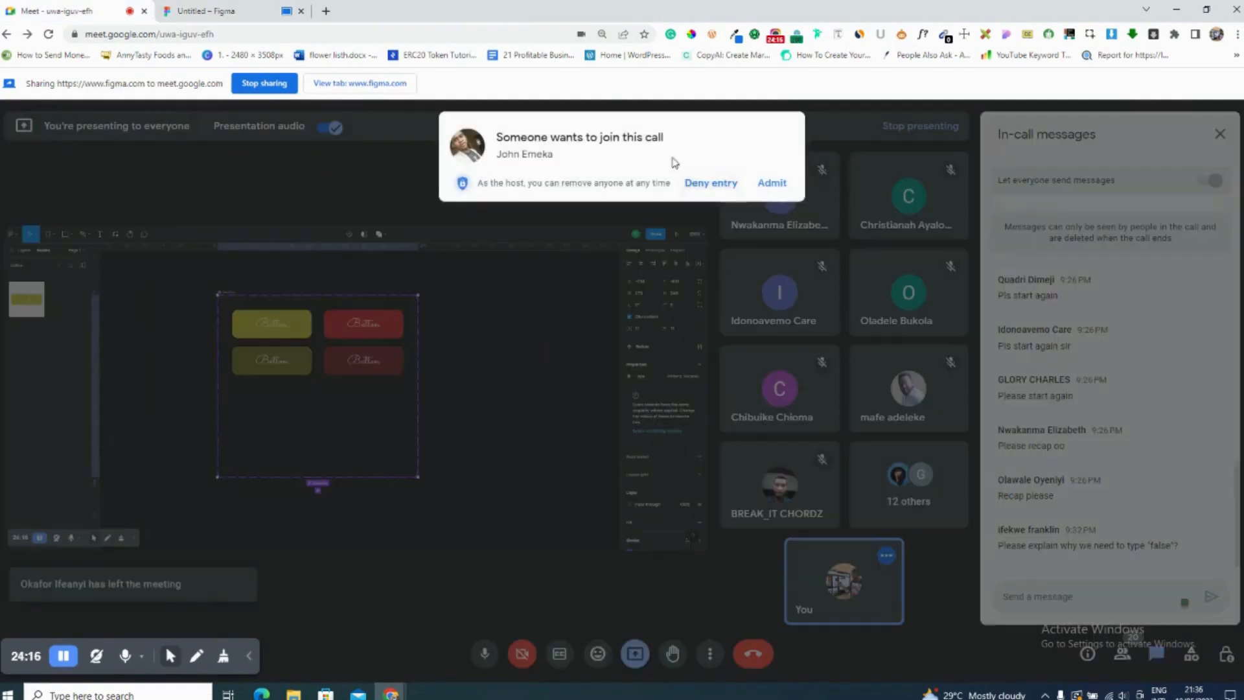
left_click(772, 183)
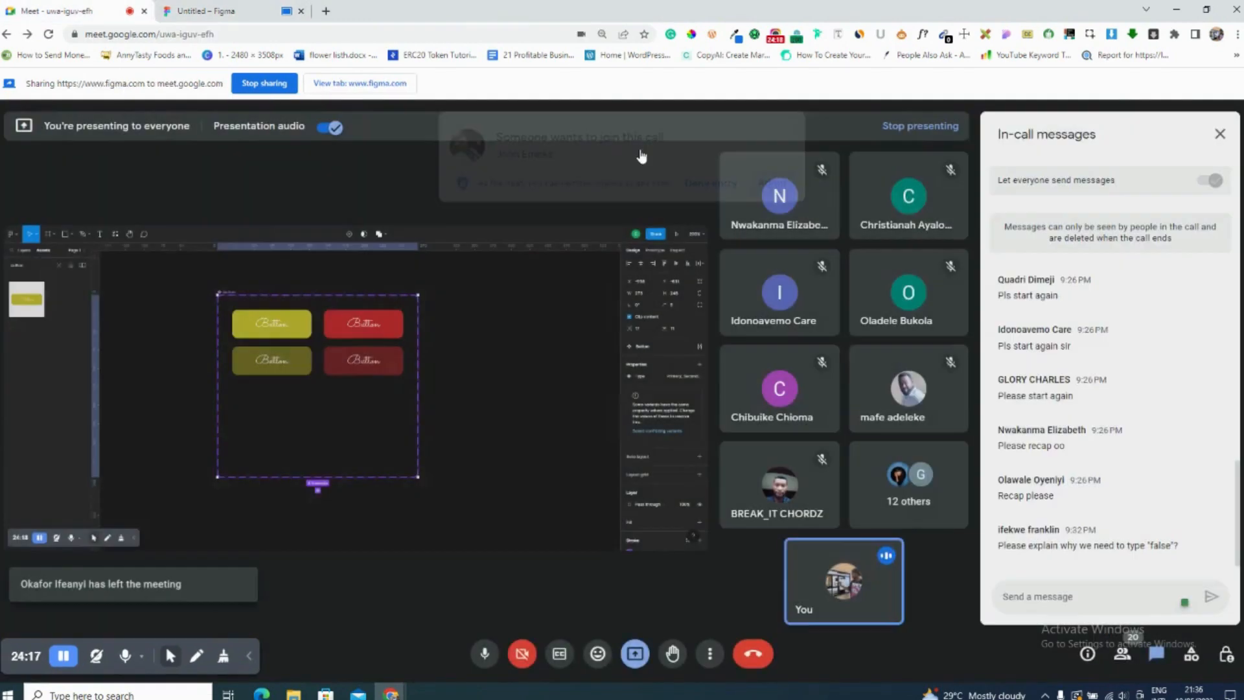
left_click(220, 8)
Show the Button component set's variants in the layer list and look over the property types that can be added.
left_click(454, 342)
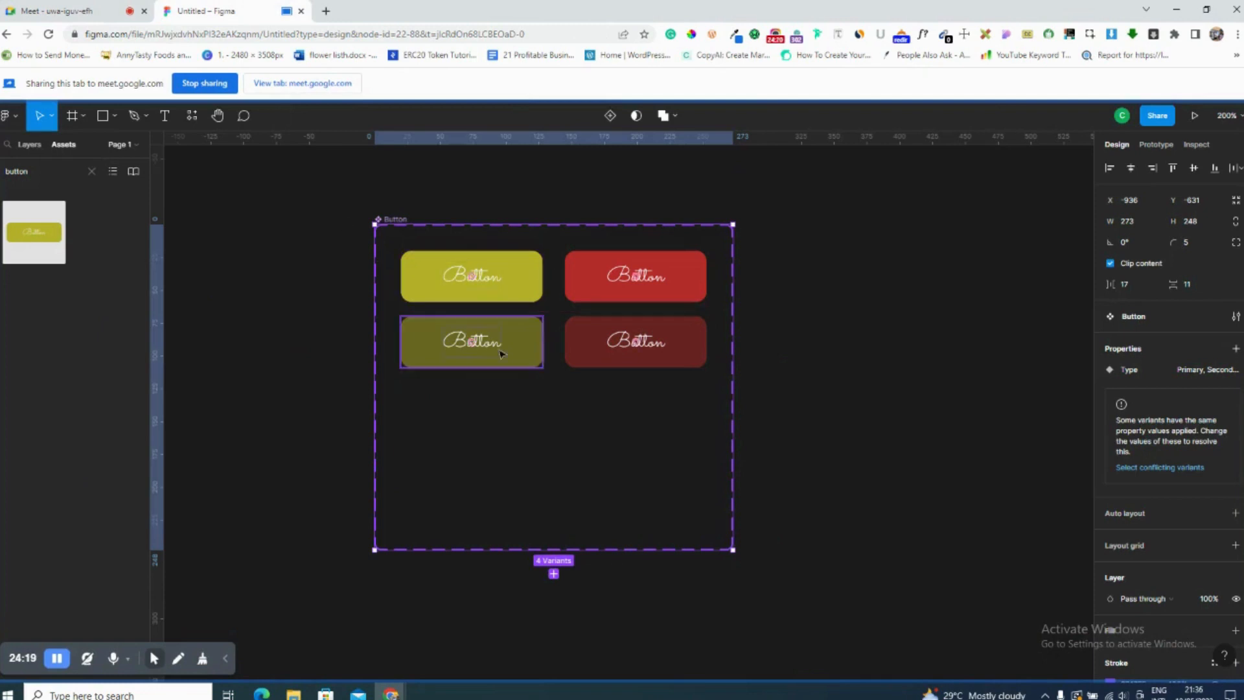
left_click(398, 219)
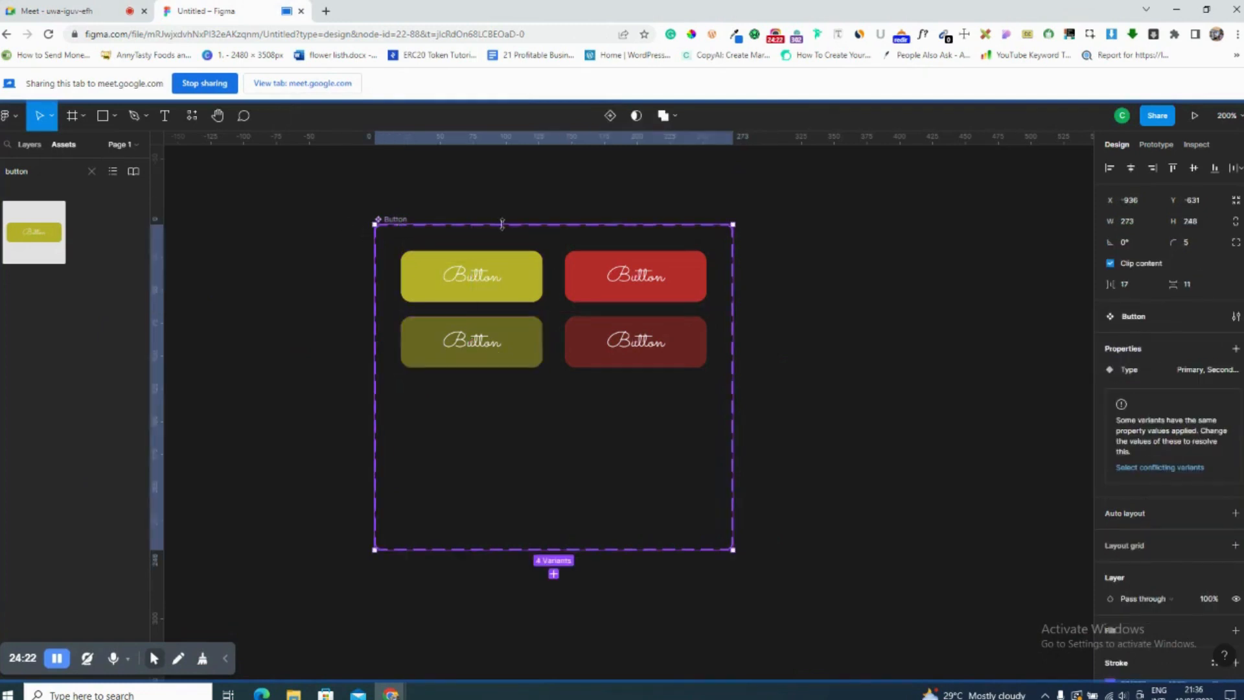
left_click(29, 144)
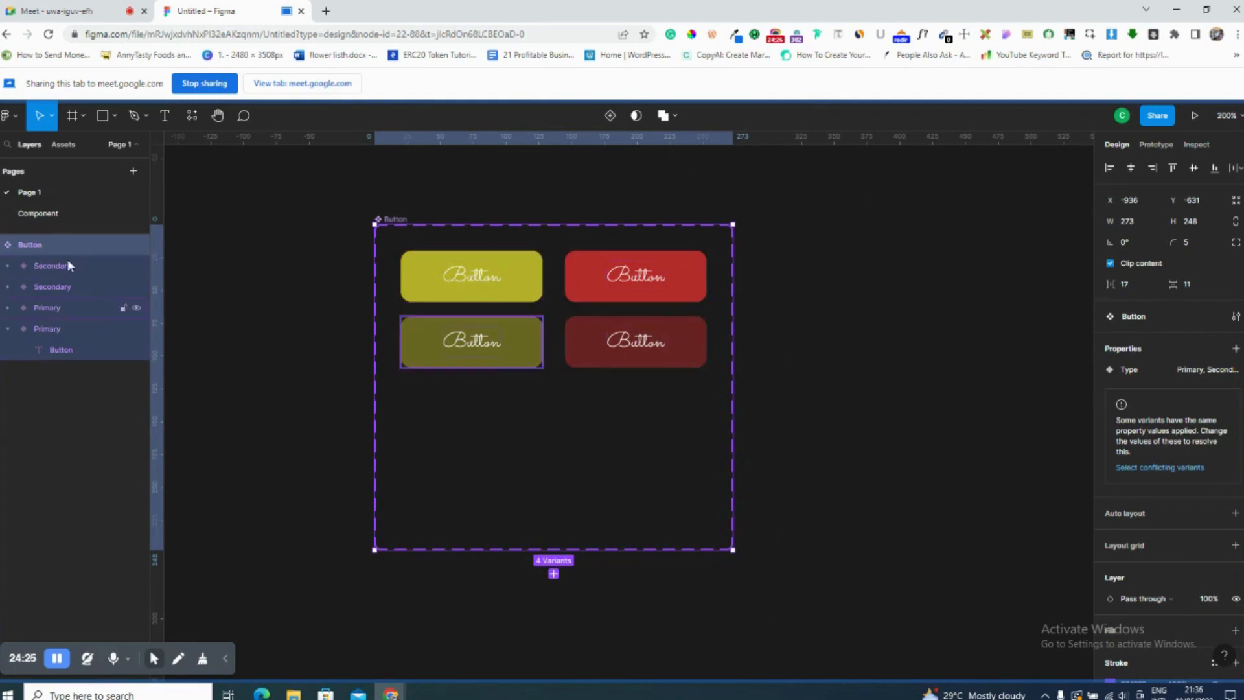
left_click(1231, 352)
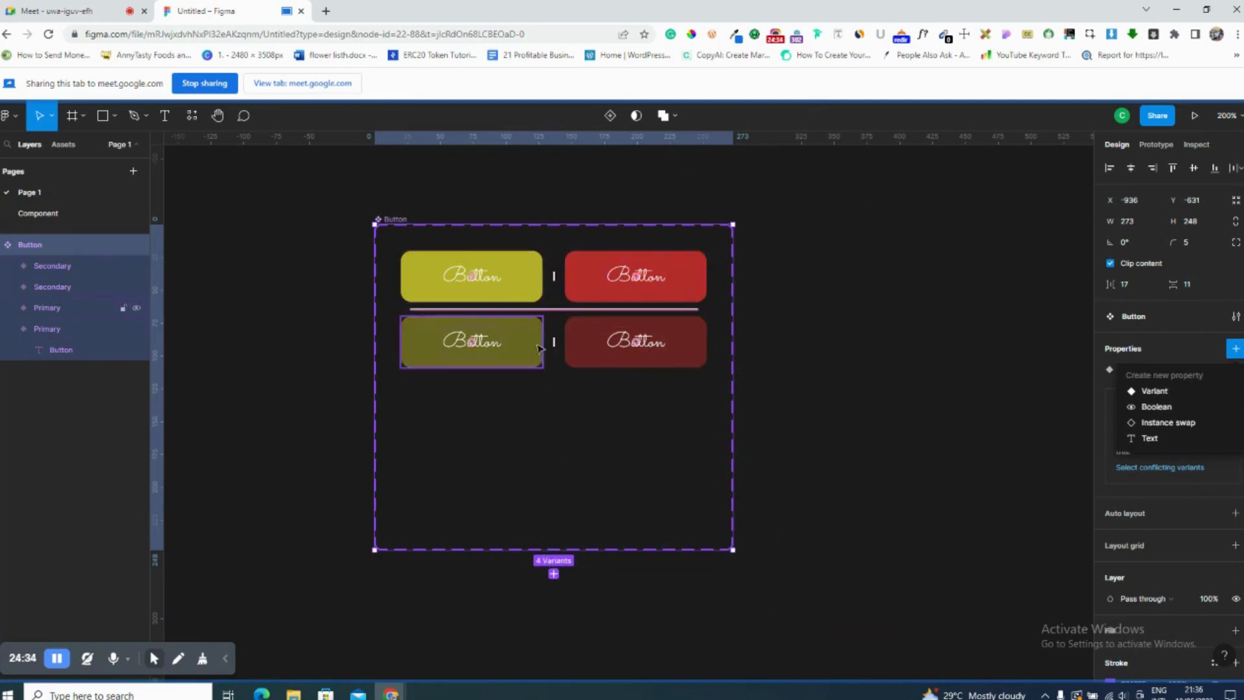
left_click(962, 405)
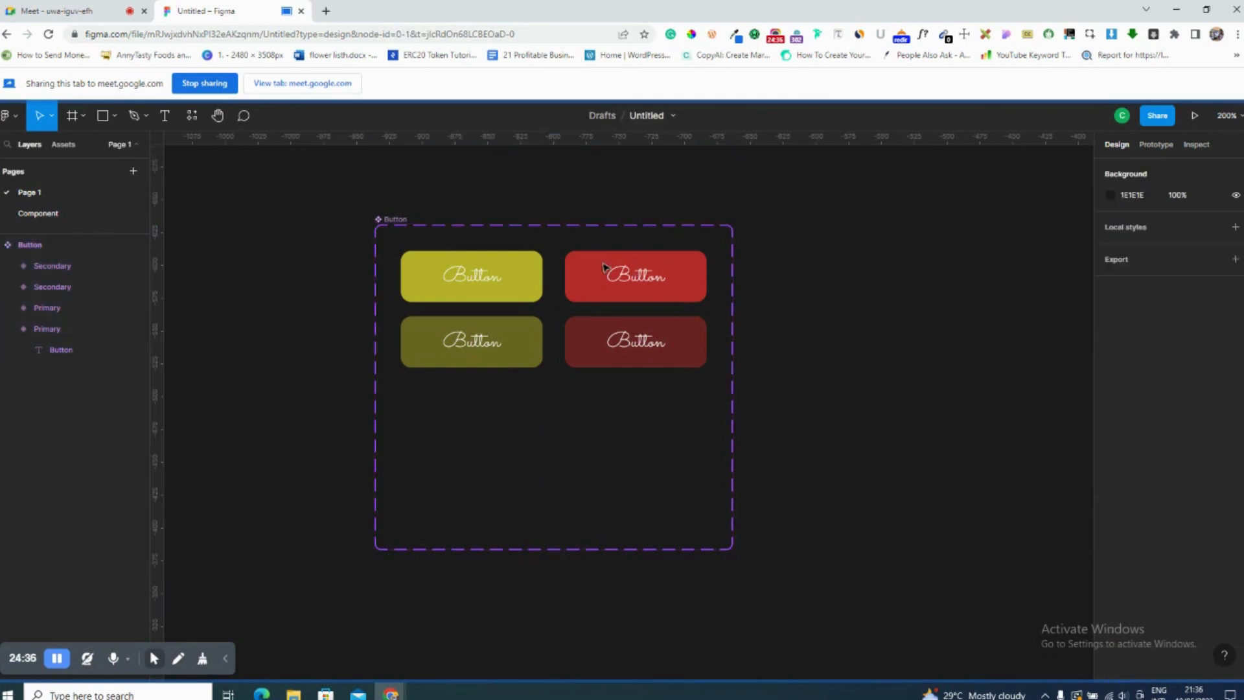
left_click(554, 344)
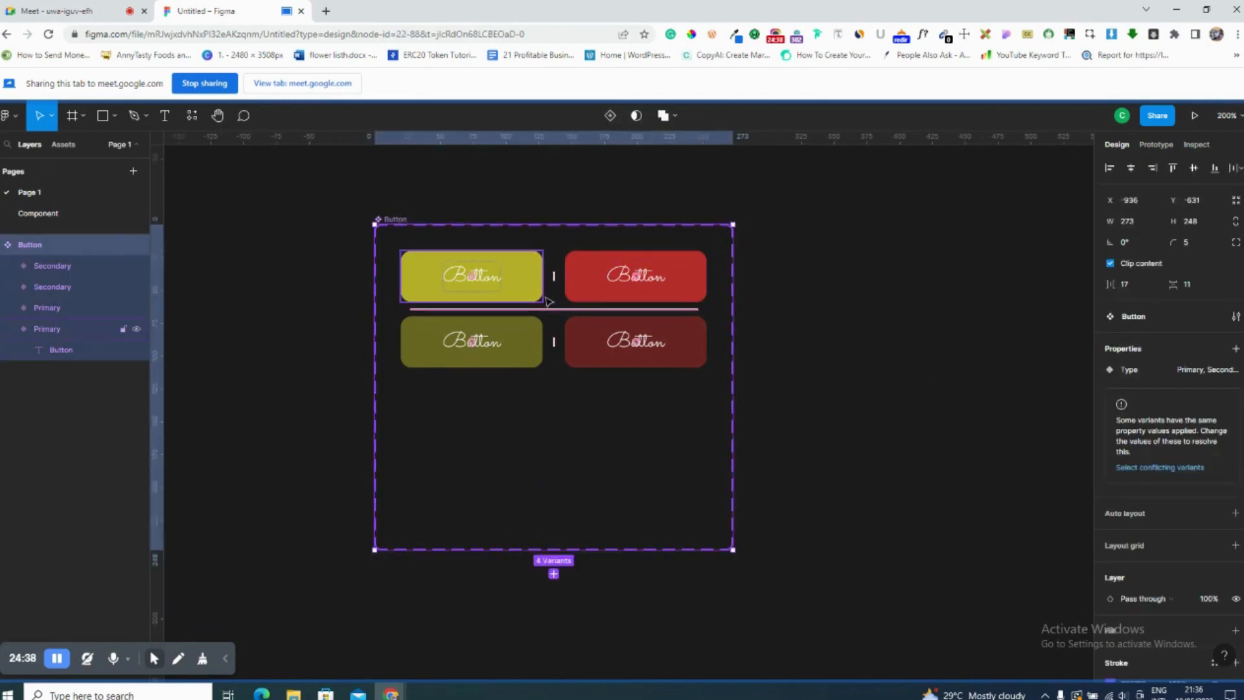
Add a variant property named Hover with the value False to the Button component set.
mouse_move(1133, 378)
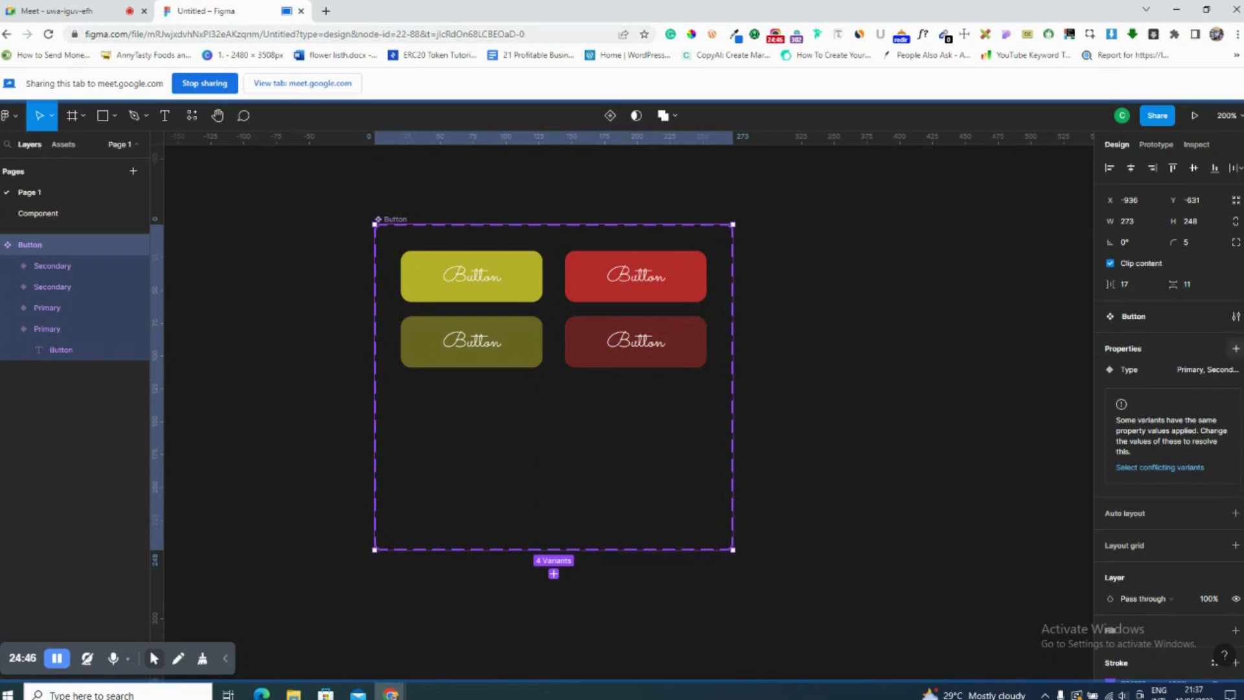
left_click(1236, 348)
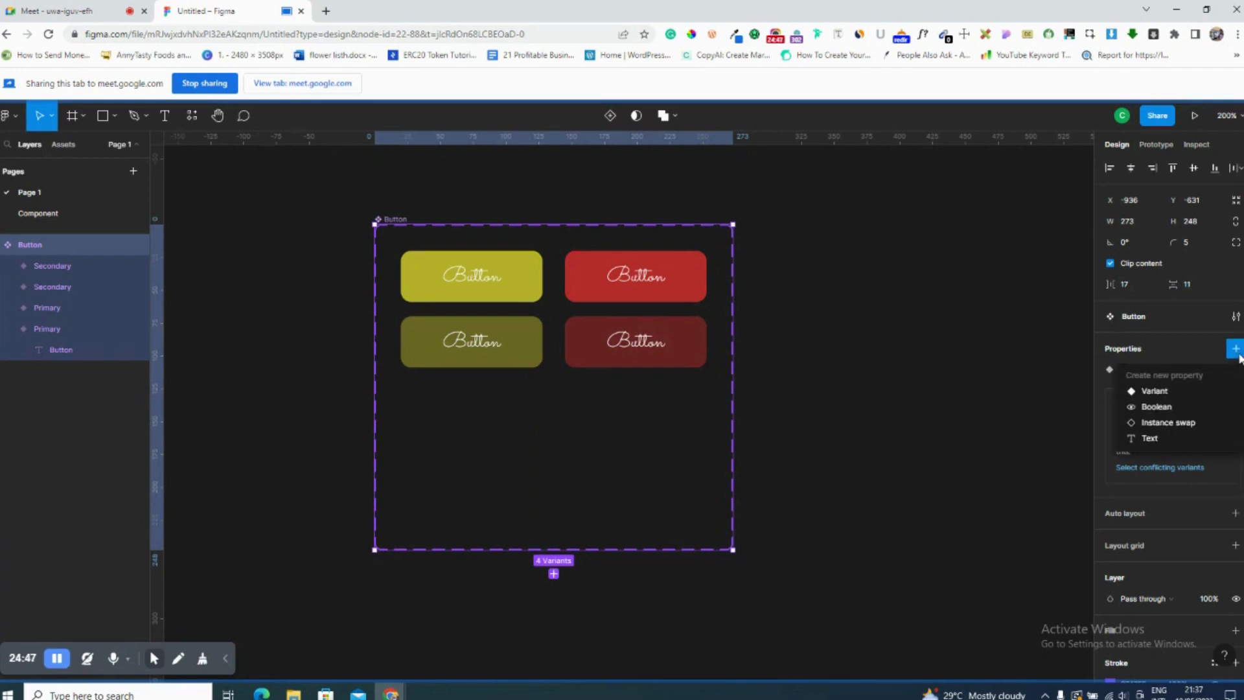
left_click(1188, 396)
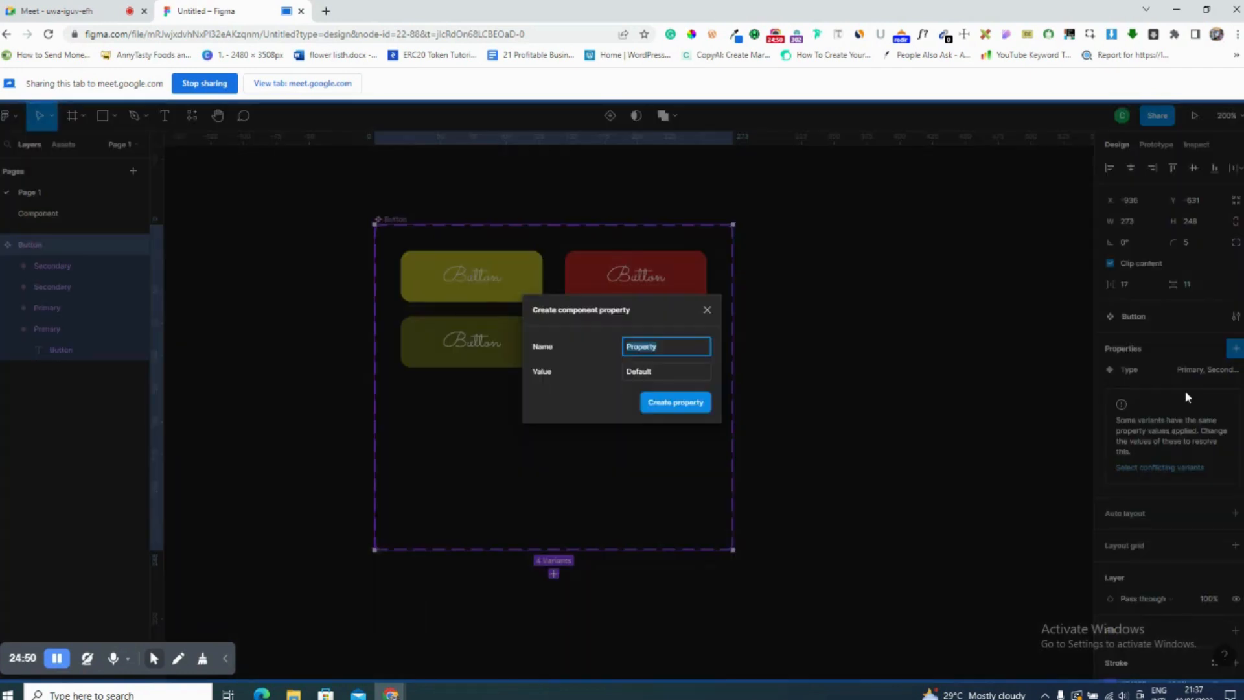
type("Hover")
key("Tab")
type("F")
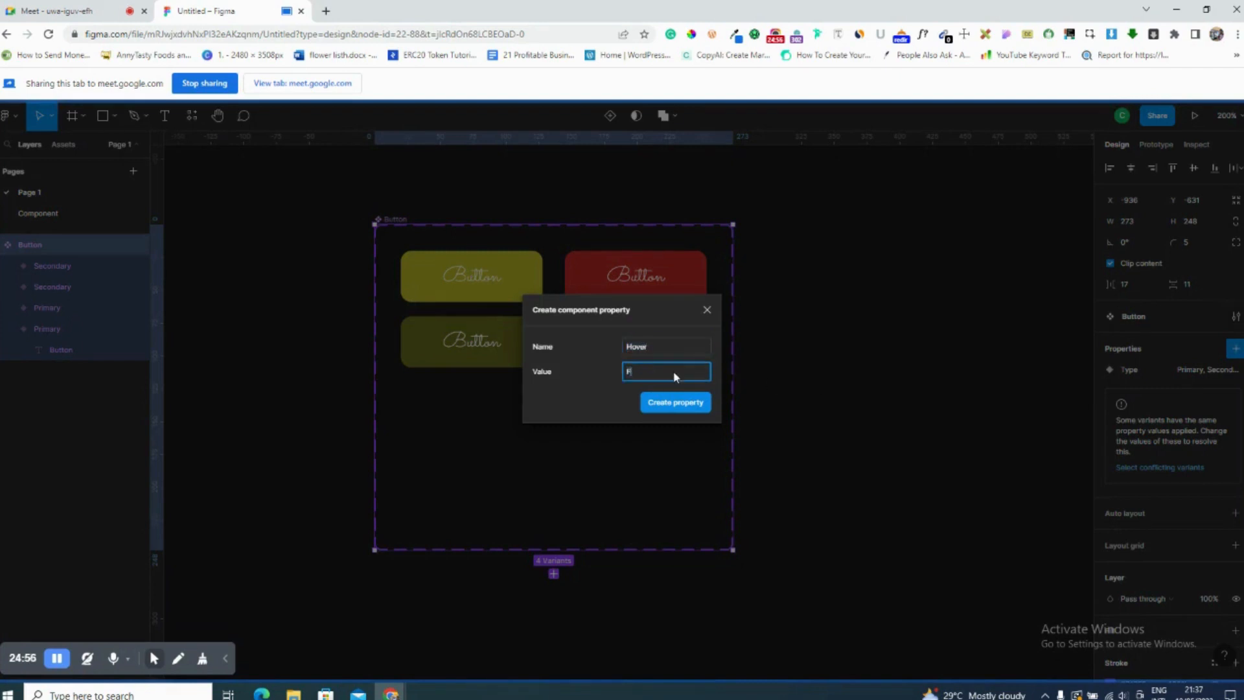
type("als")
key("BackSpace")
type("ls")
left_click(674, 405)
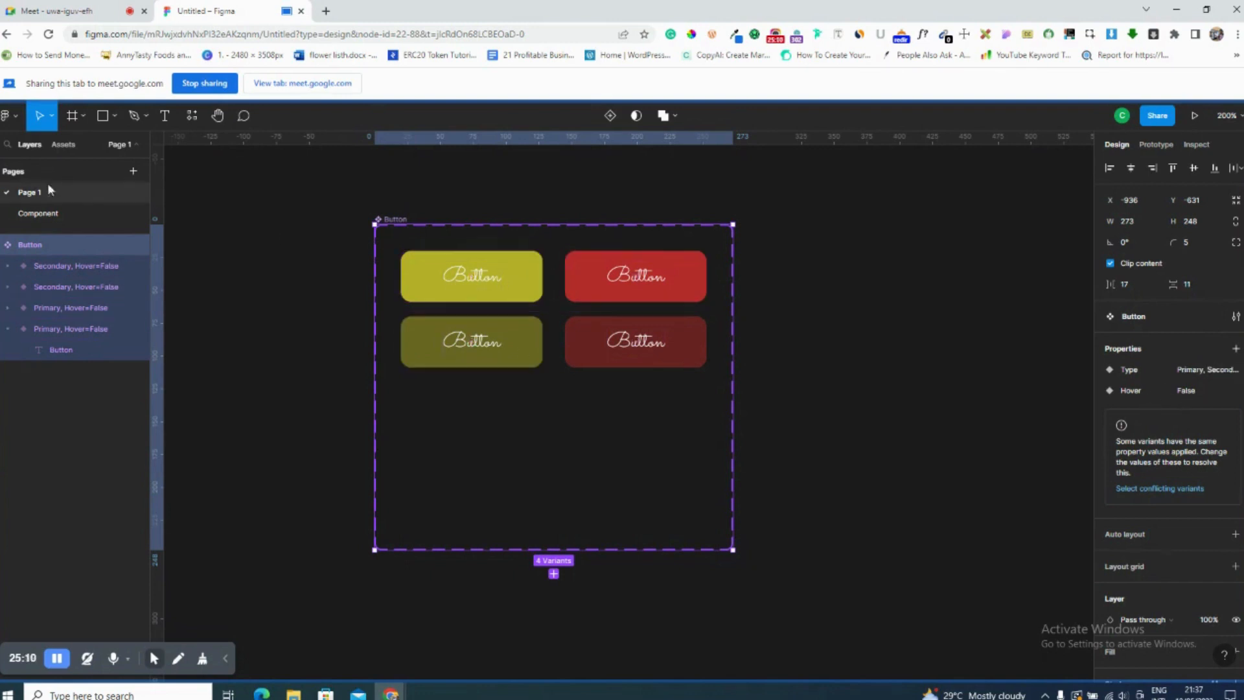
Place a Button instance beside the component set, then switch its Type to Secondary and back to Primary.
left_click(65, 145)
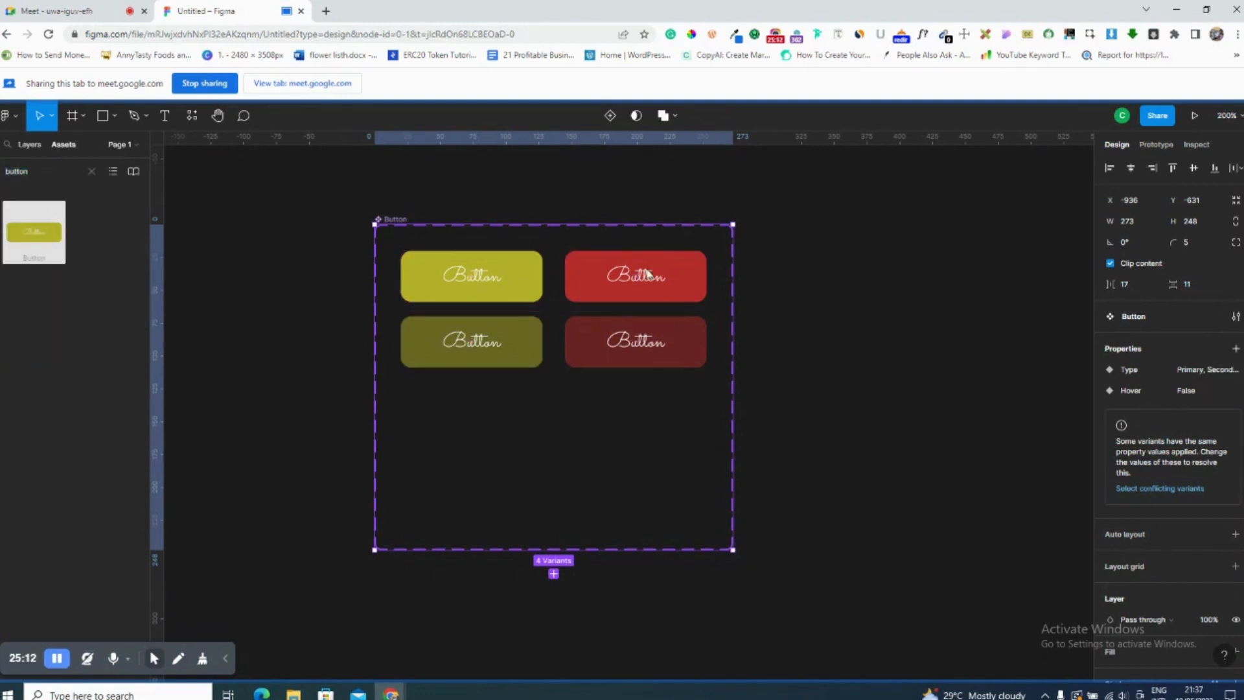
left_click_drag(646, 273, 880, 289)
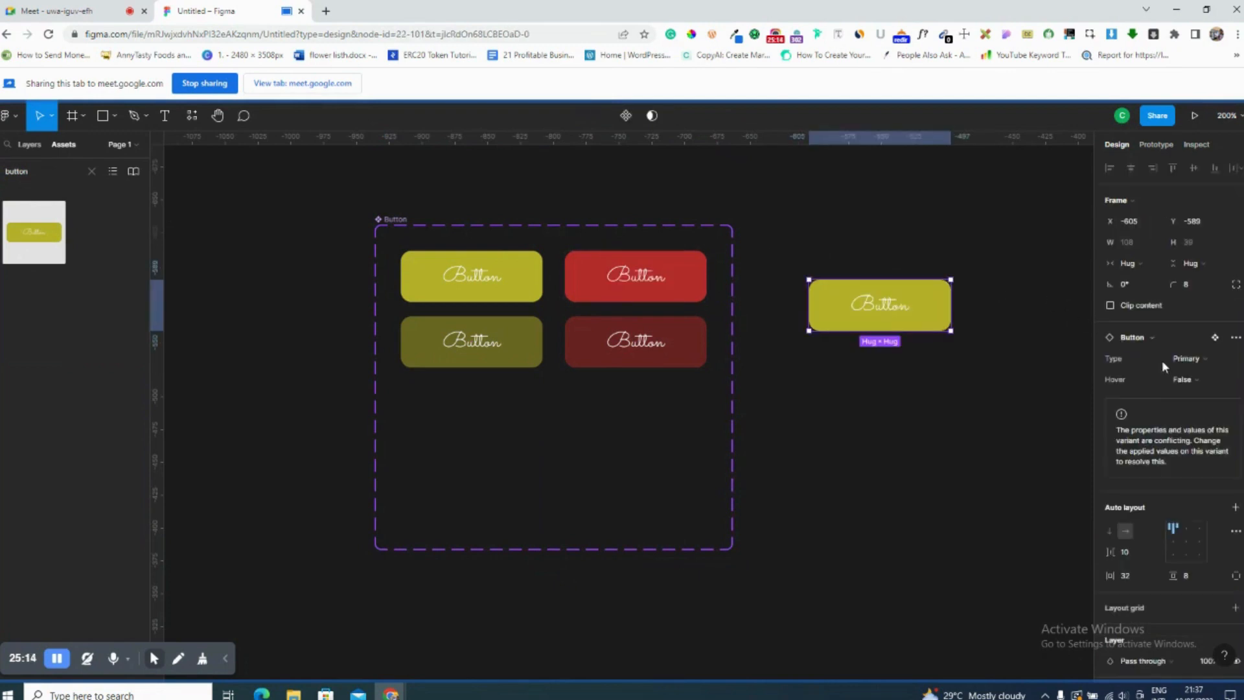
left_click(1183, 379)
left_click(1185, 381)
left_click(1199, 359)
left_click(1200, 376)
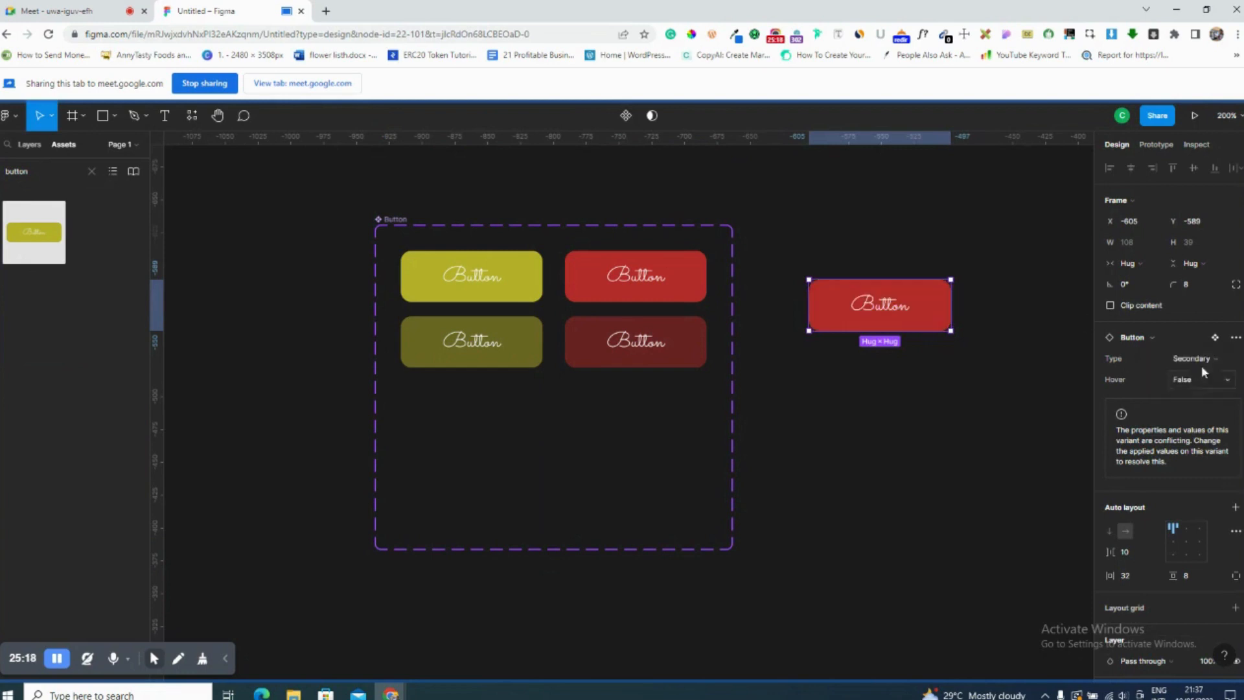
left_click(1208, 360)
left_click(1163, 338)
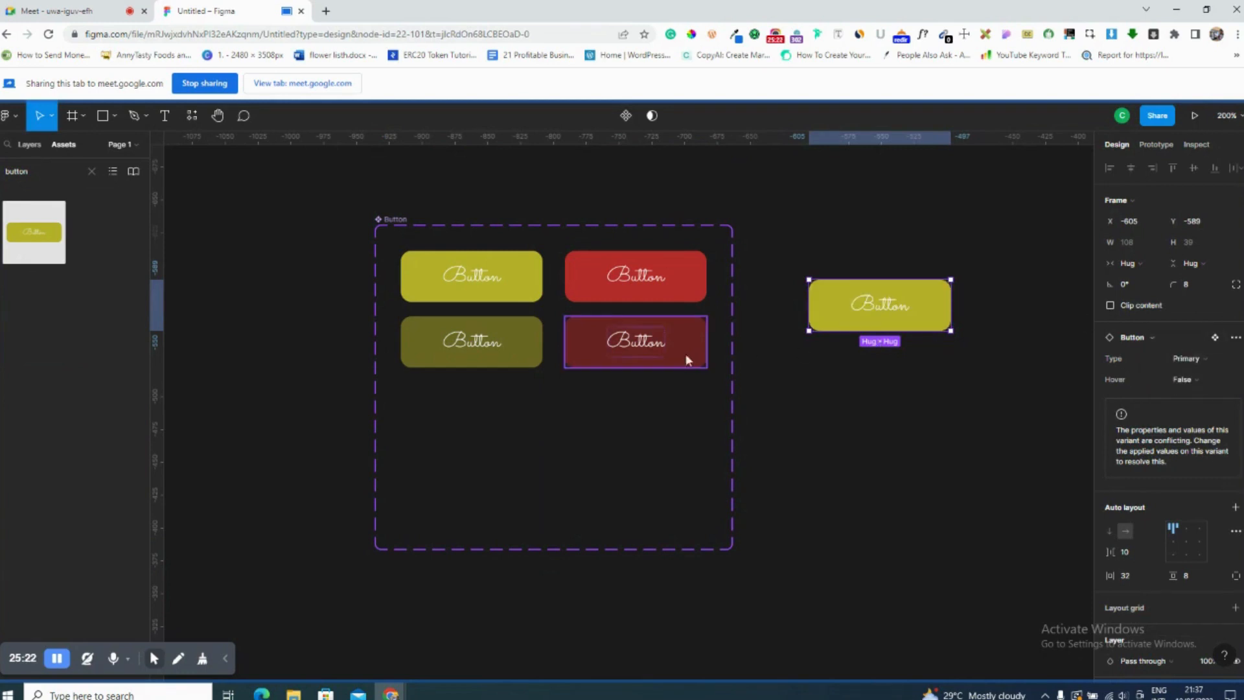
Set the Hover value of both second-row variants to True.
left_click(524, 348)
left_click(616, 347, "shift")
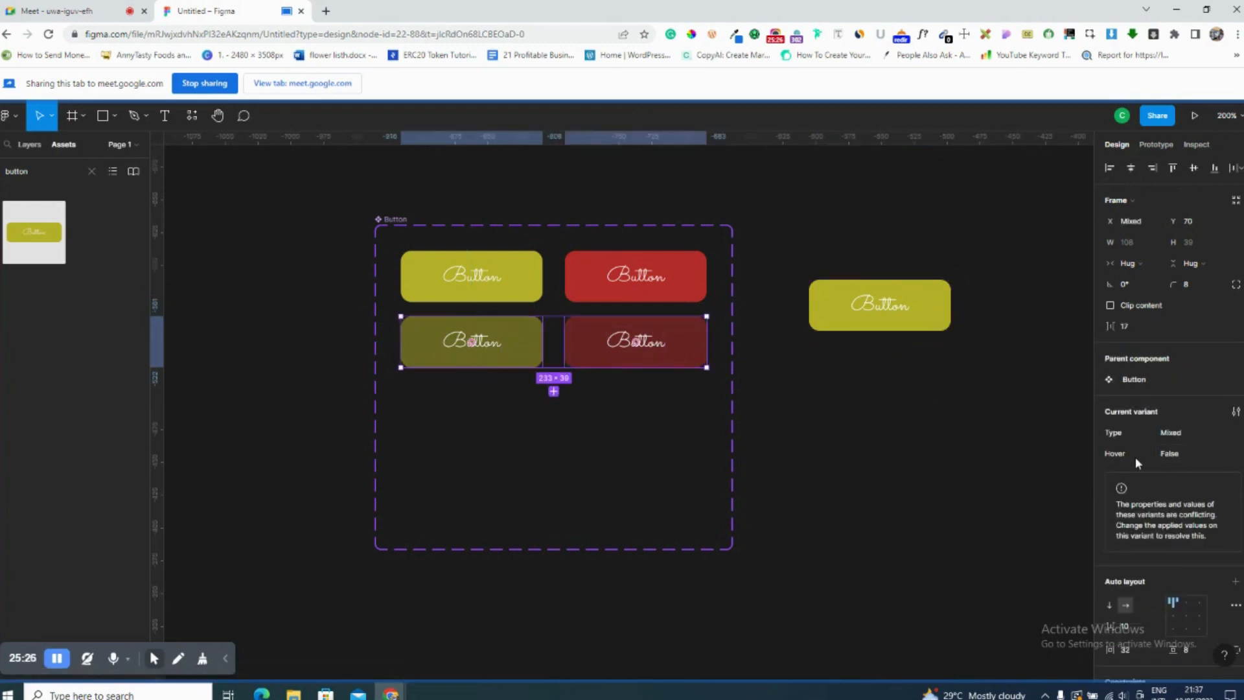
left_click(1179, 453)
type("True")
key("Return")
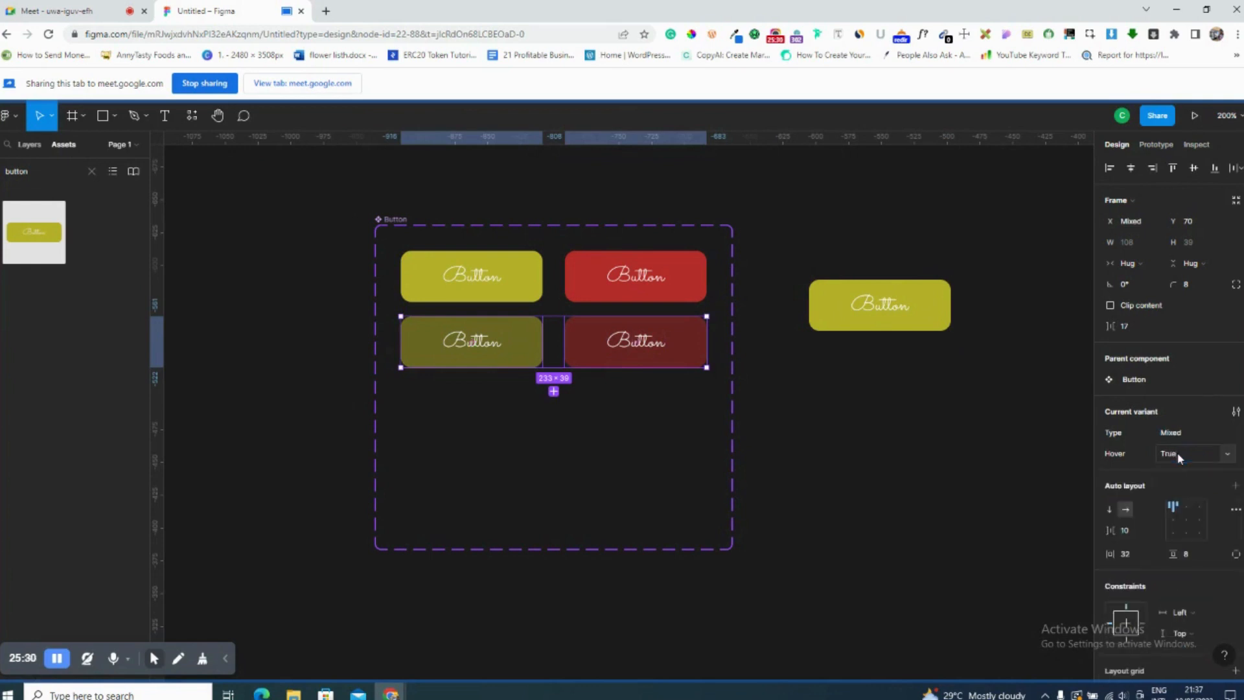
Test the Primary instance beside the component set by toggling its Hover property on and off several times, ending with it off.
left_click(876, 322)
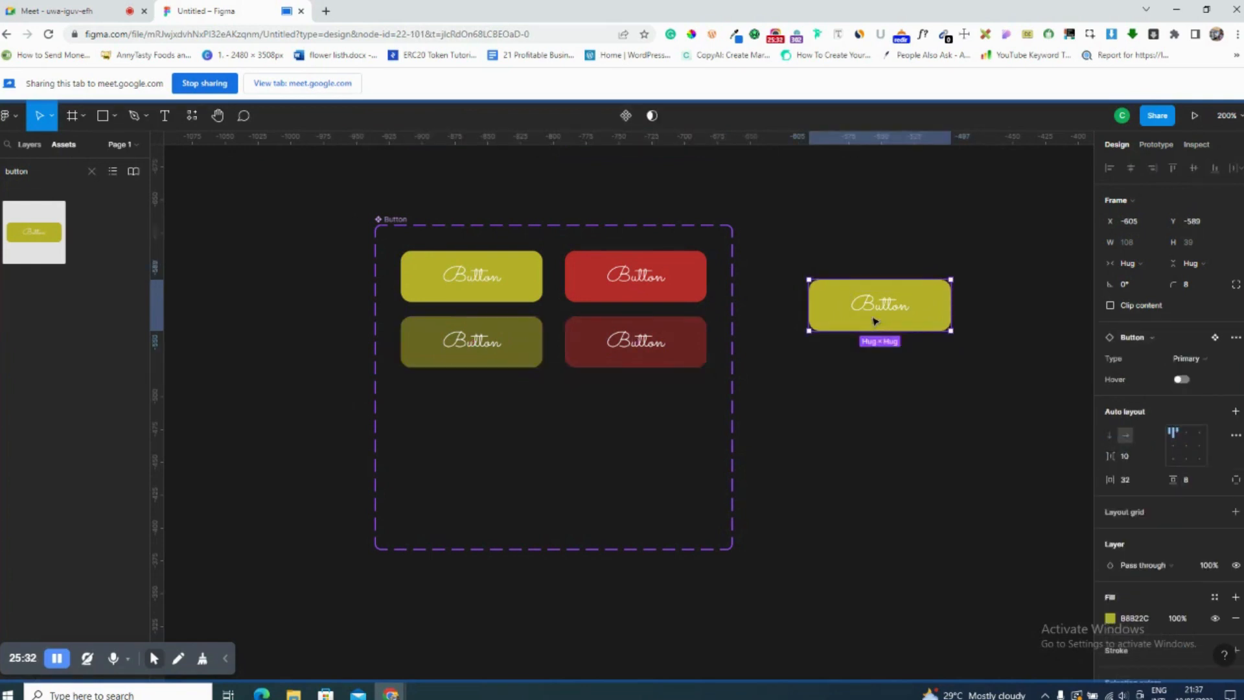
left_click(1181, 380)
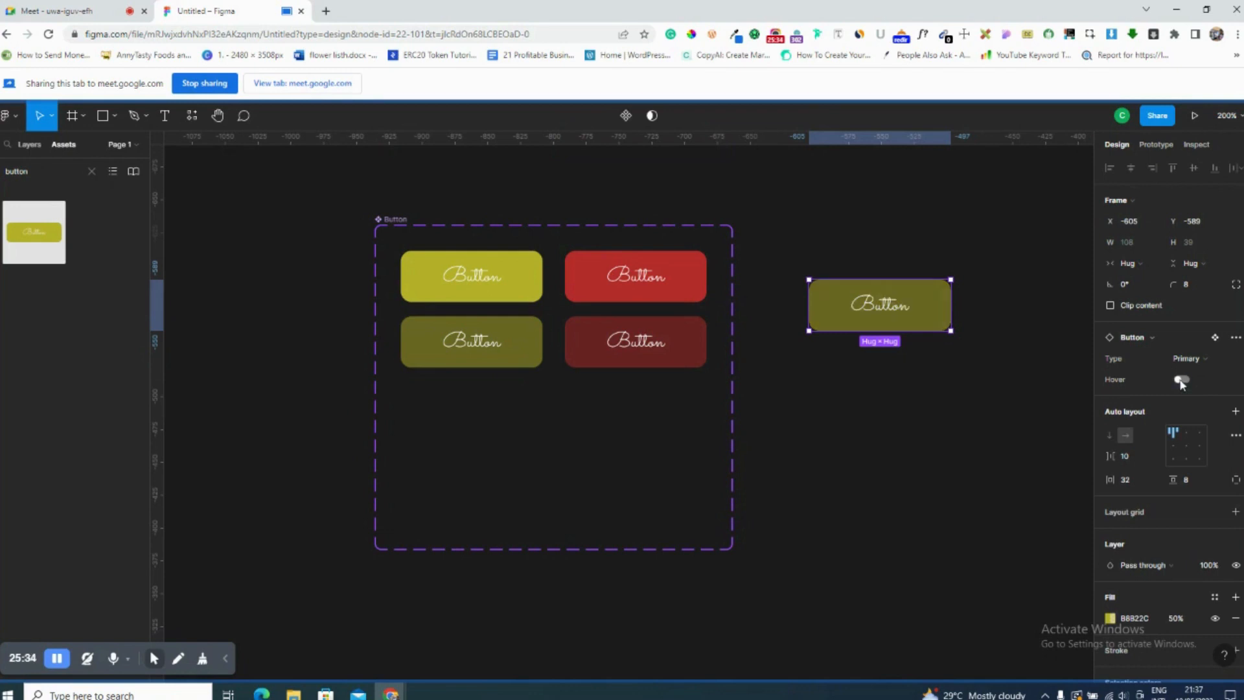
left_click(1183, 381)
left_click(1183, 380)
left_click(1183, 381)
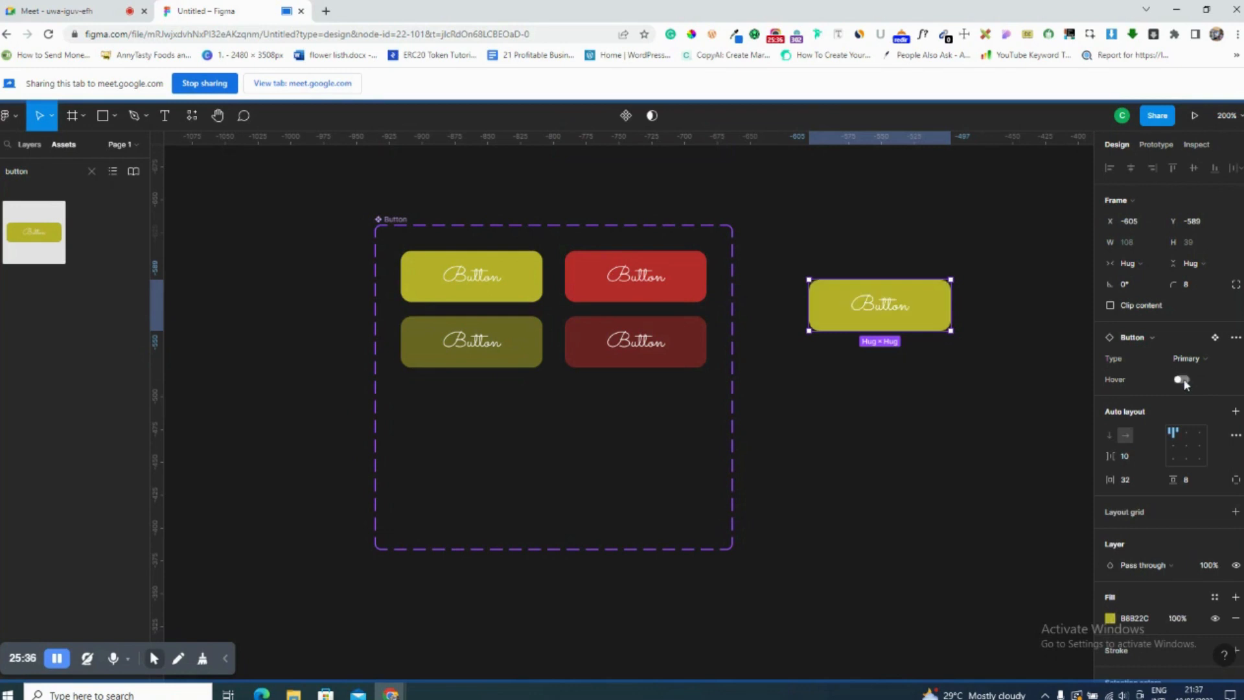
left_click(1183, 381)
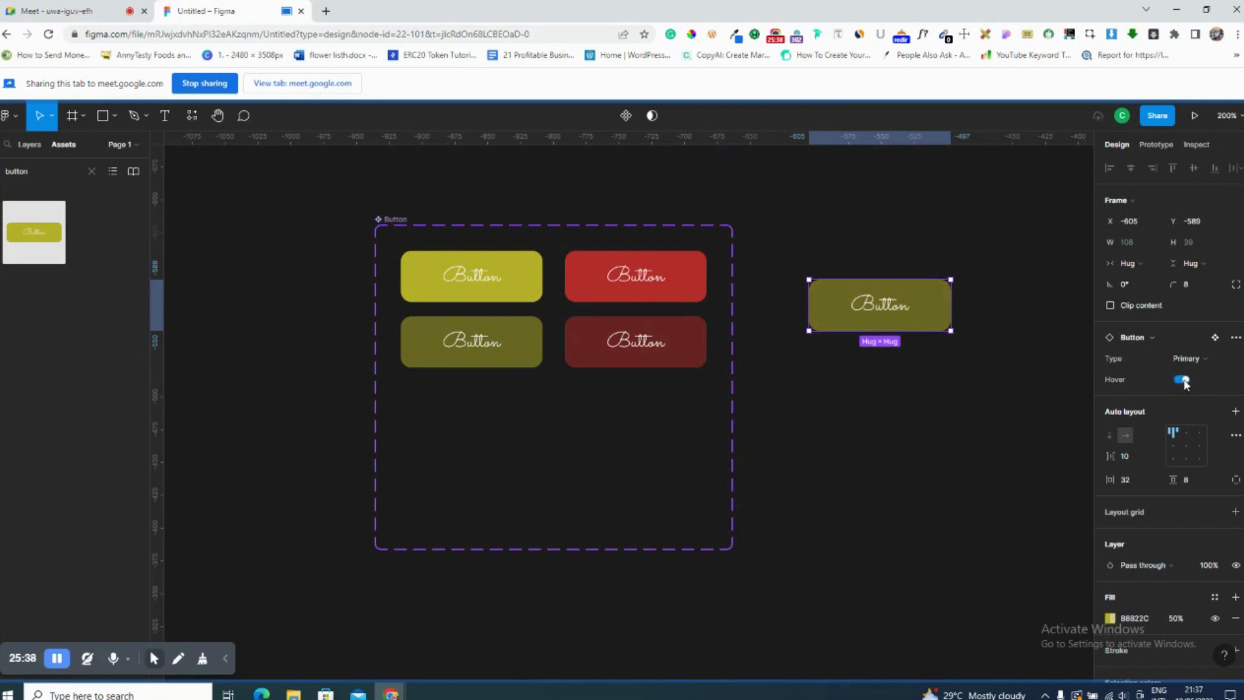
left_click(1184, 381)
left_click(1183, 381)
left_click(1184, 381)
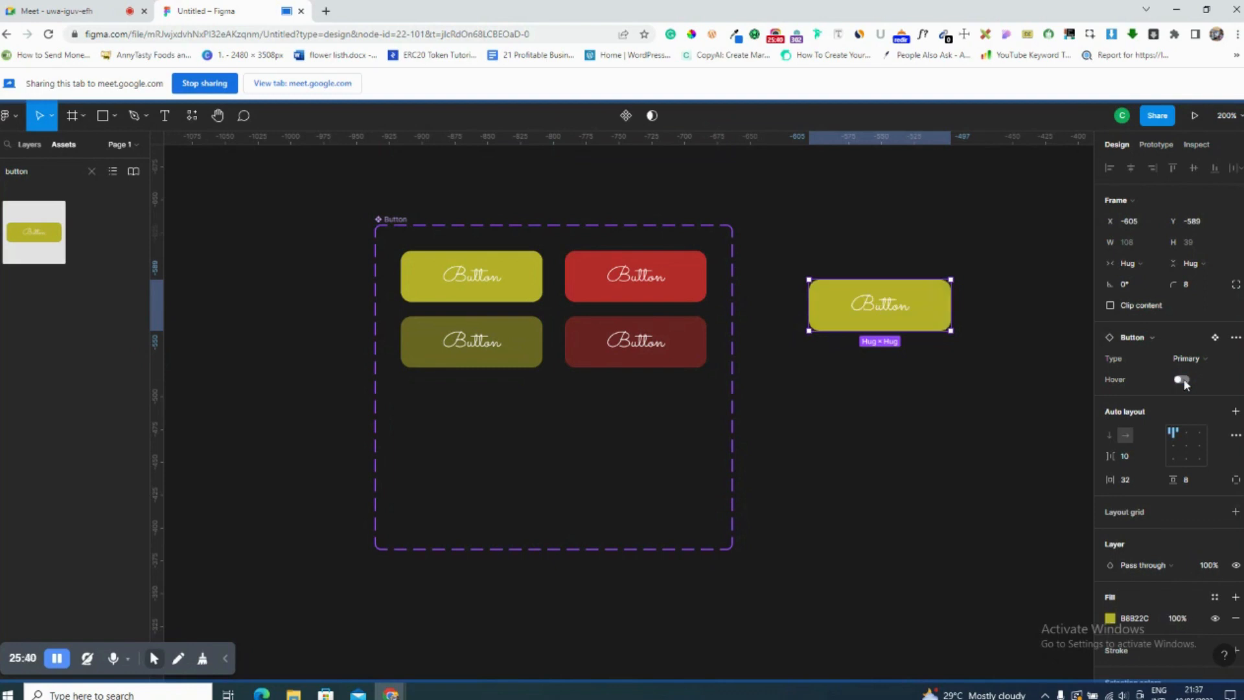
left_click(1183, 381)
left_click(1183, 381)
Switch the test instance's Type to Secondary and toggle its Hover property repeatedly, ending with it on.
left_click(1193, 359)
left_click(1190, 374)
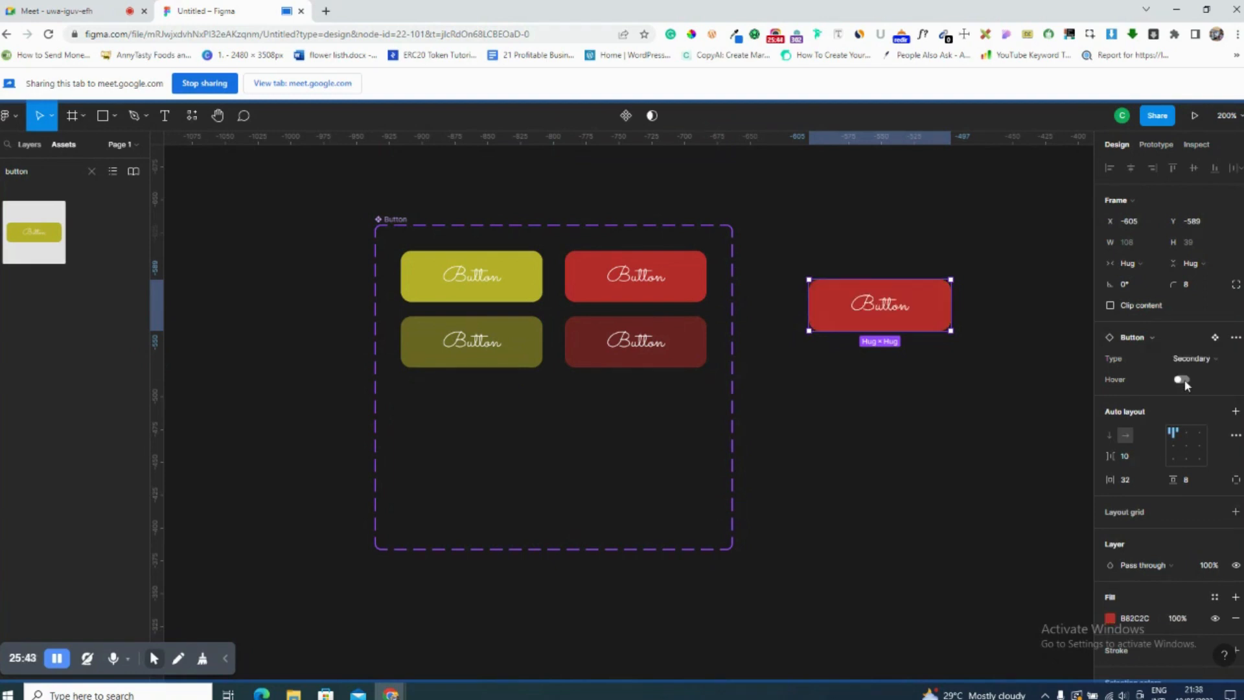
left_click(1183, 380)
left_click(1183, 380)
left_click(1183, 380)
left_click(1184, 380)
left_click(1183, 381)
left_click(1183, 381)
left_click(1183, 381)
left_click(1183, 381)
left_click(1184, 380)
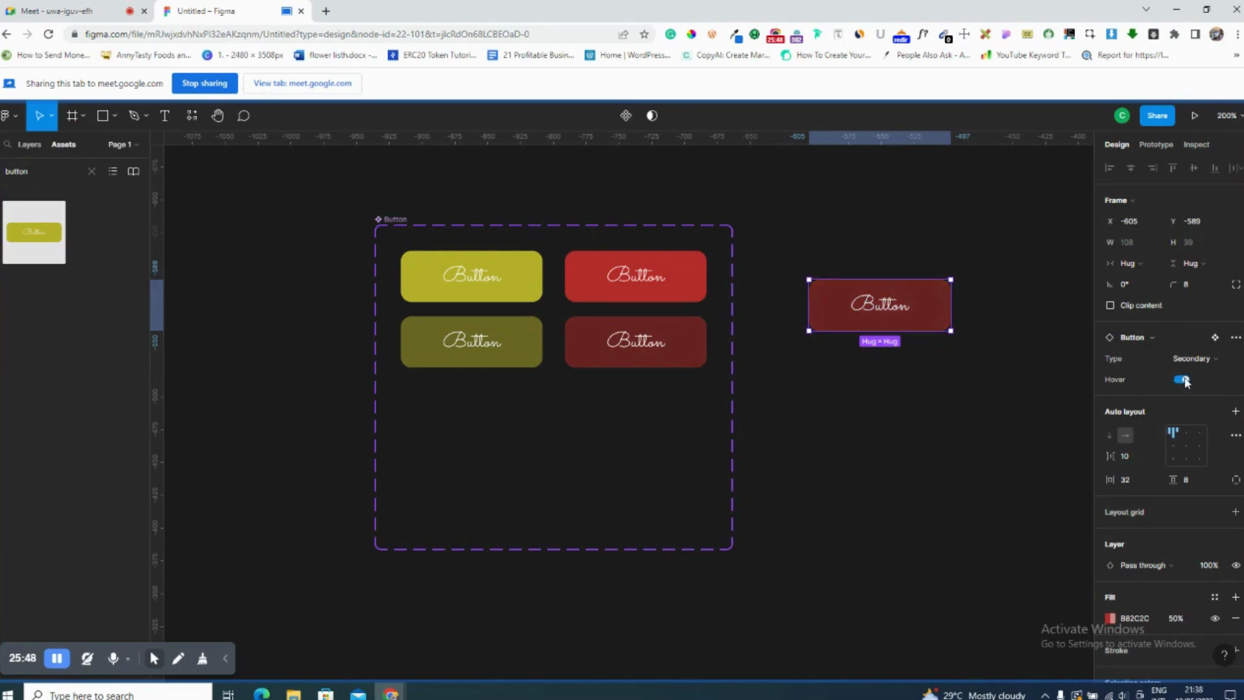
Turn off the Secondary test instance's Hover property and delete the instance from the canvas.
left_click(1183, 380)
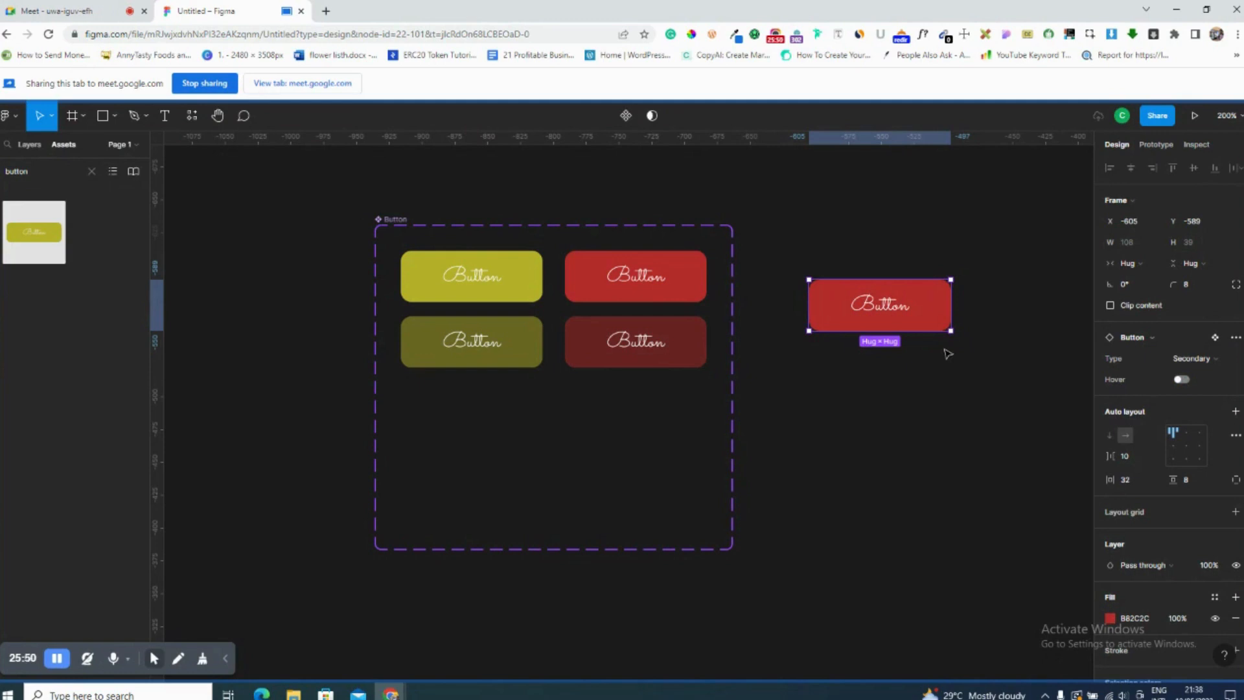
key("Delete")
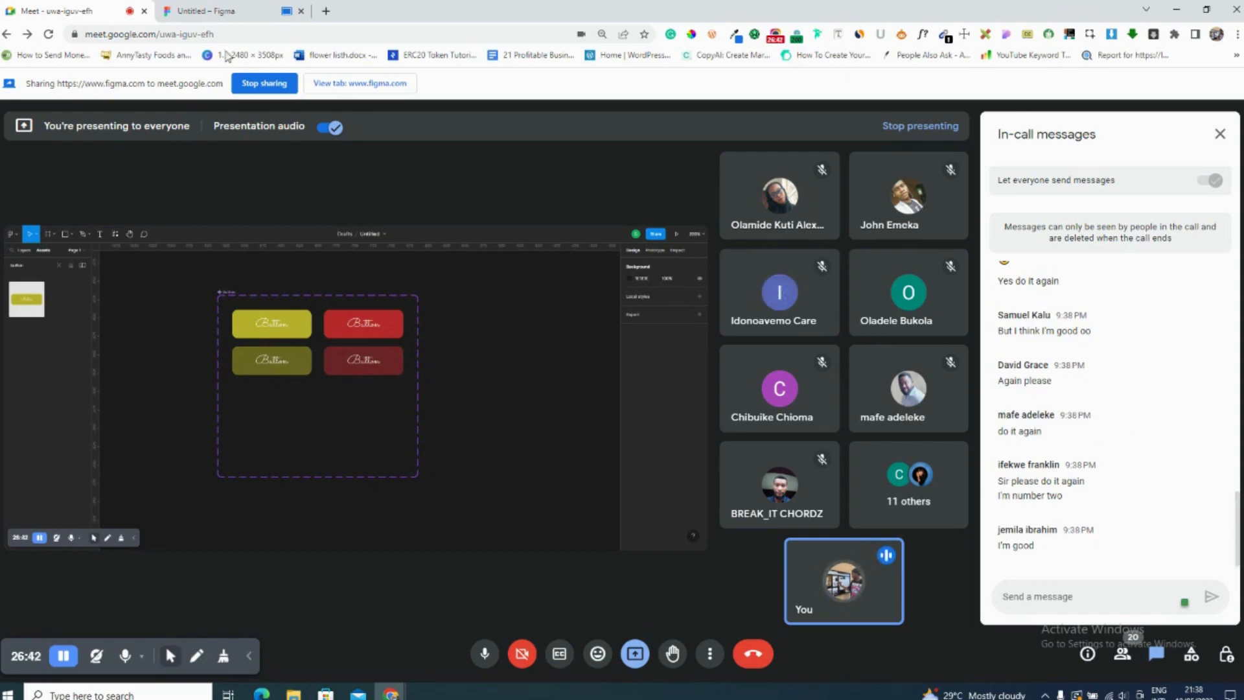
Return to the Figma file and check which kinds of new property the Button component set offers.
left_click(205, 9)
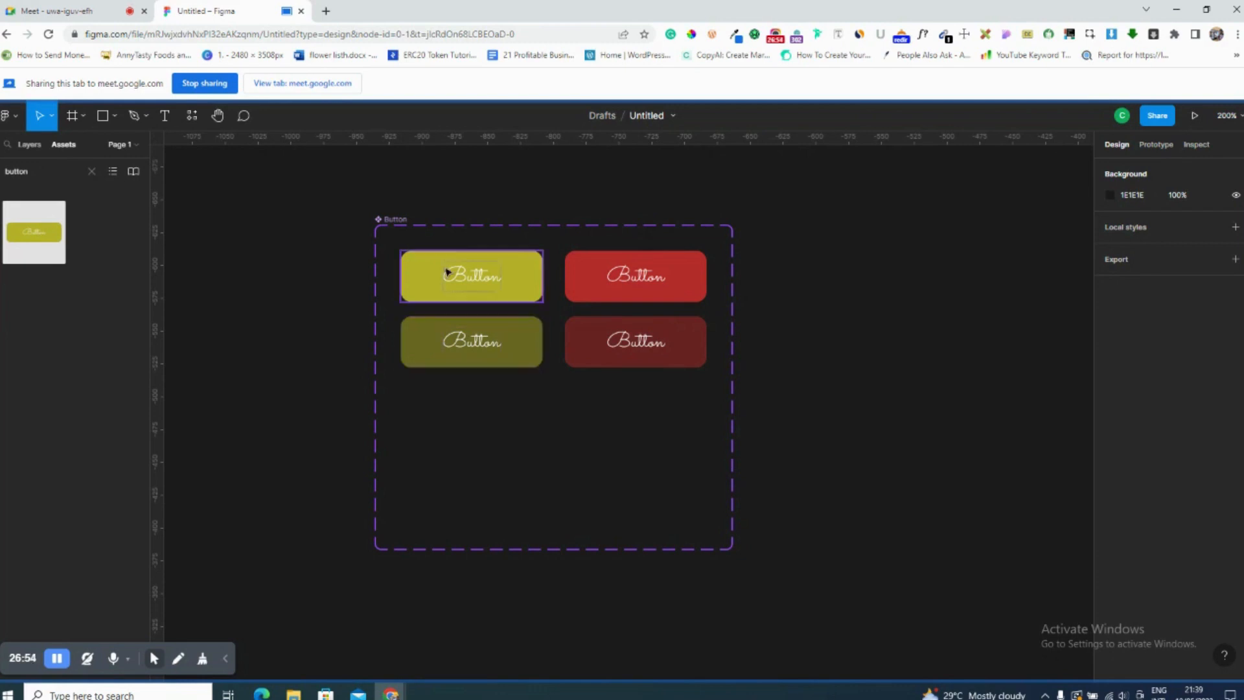
left_click(396, 221)
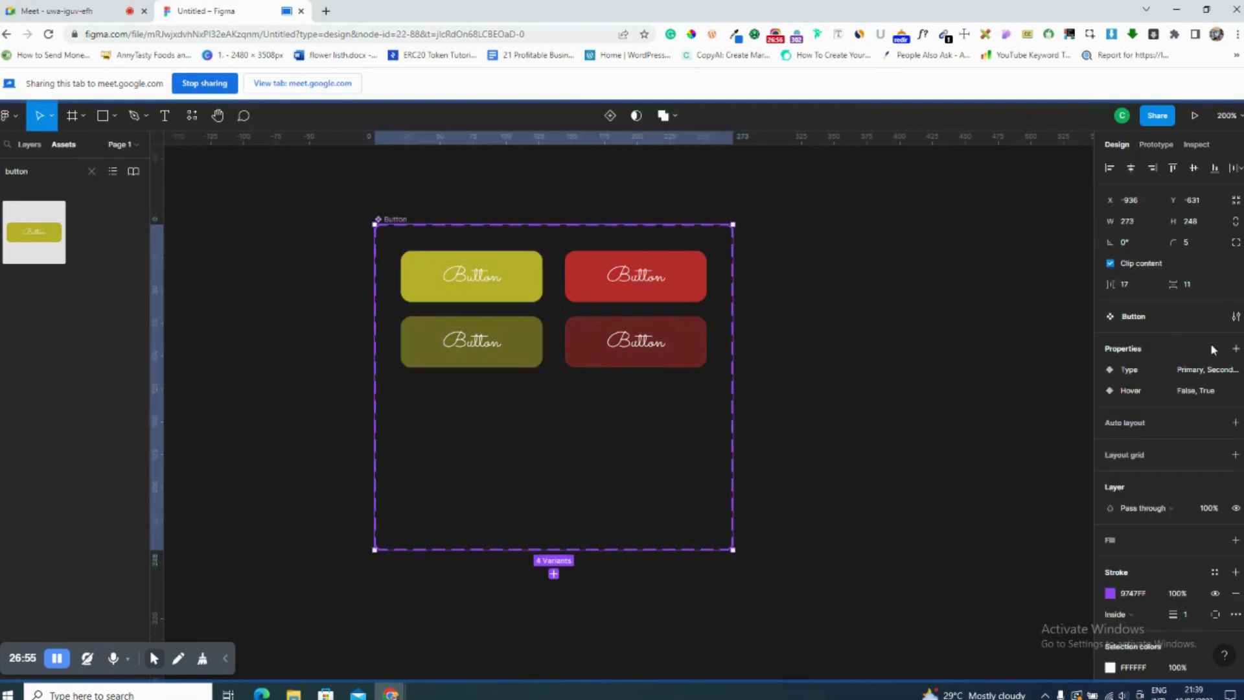
left_click(1235, 348)
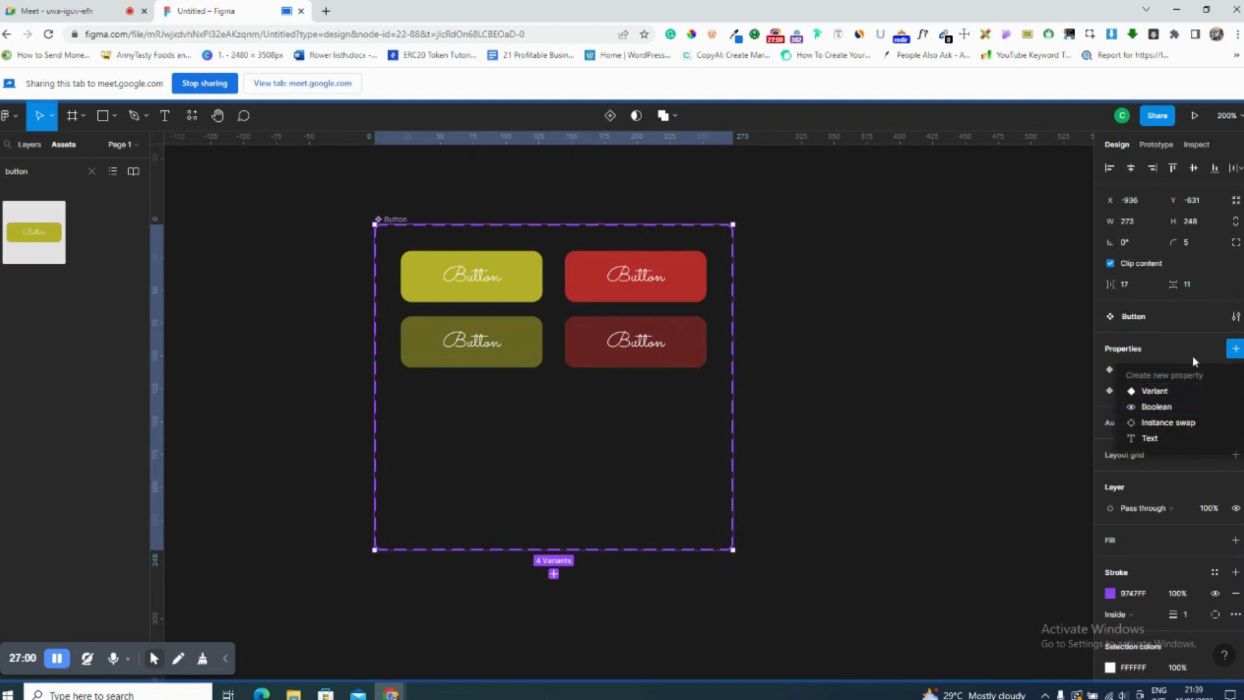
left_click(1149, 351)
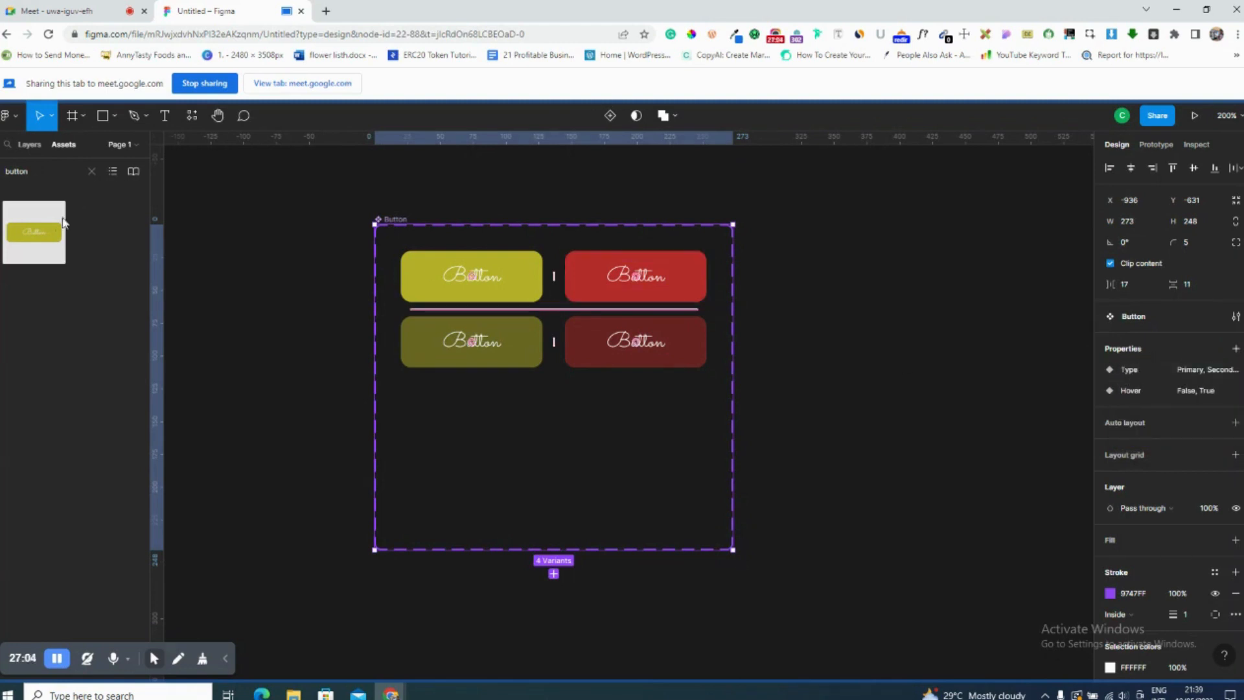
Place a new Button instance beside the component set and toggle its Hover property on and back off.
left_click_drag(409, 214, 923, 225)
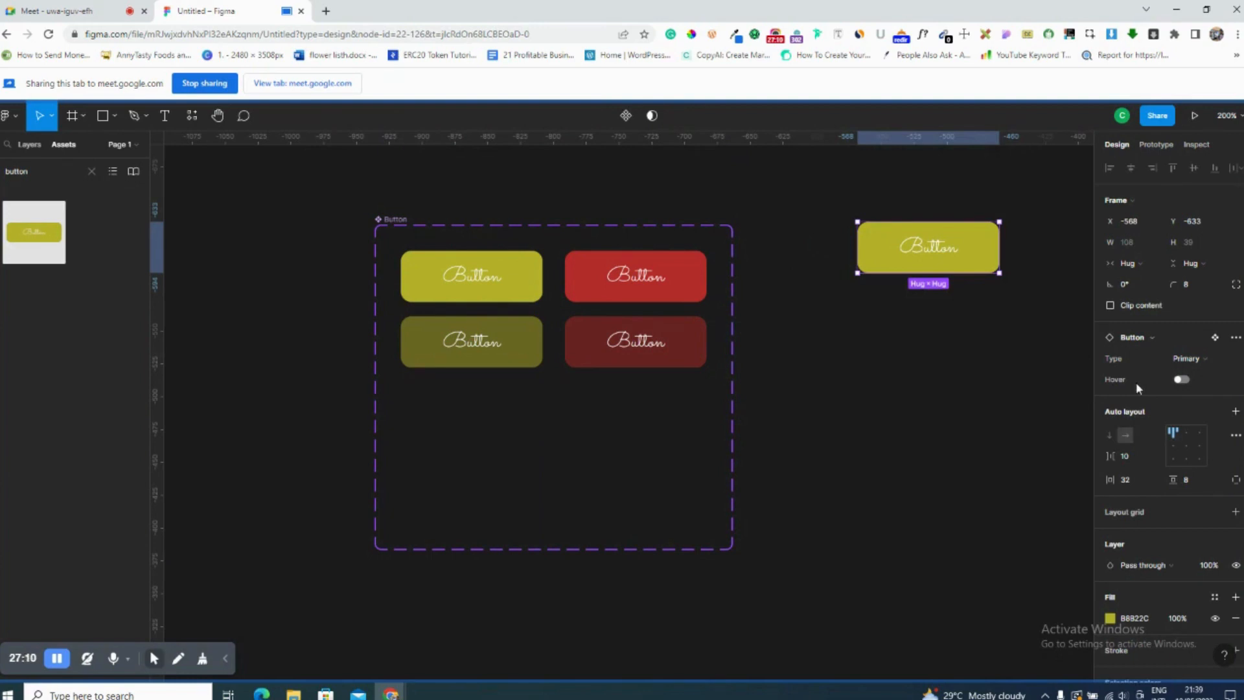
left_click(1181, 380)
left_click(1181, 380)
Examine the second-row variants and the Button component set's property type options, including Text.
left_click(513, 337)
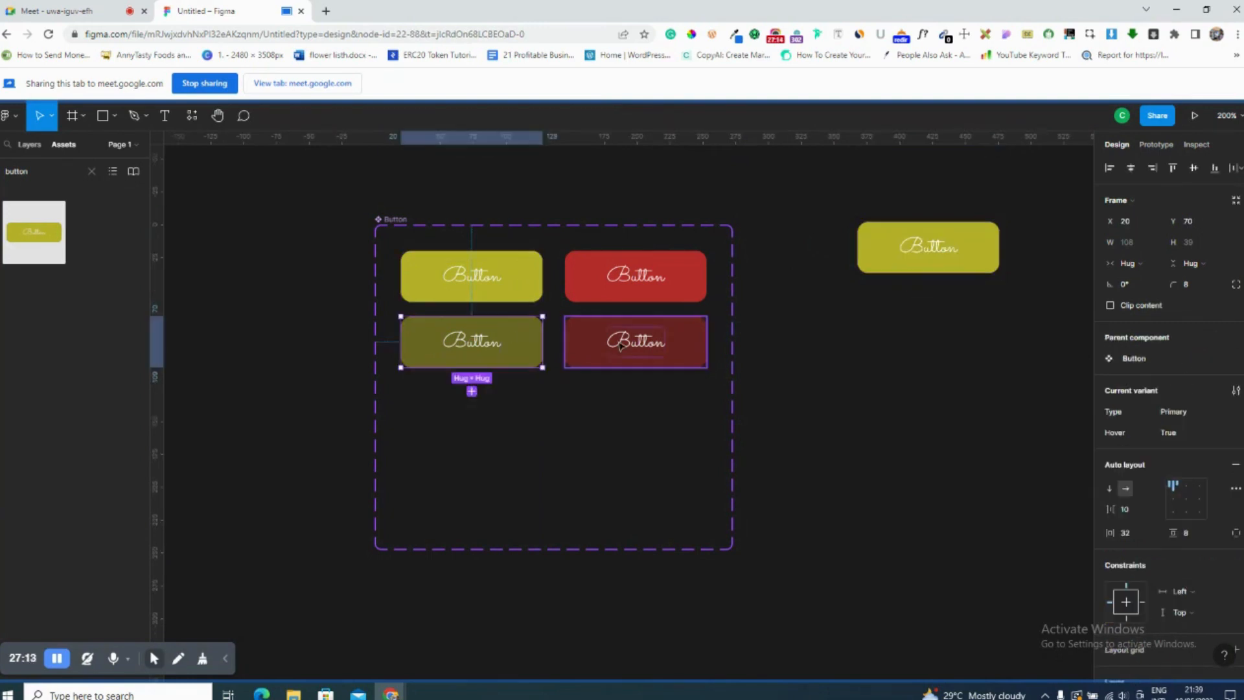
left_click(619, 342, "shift")
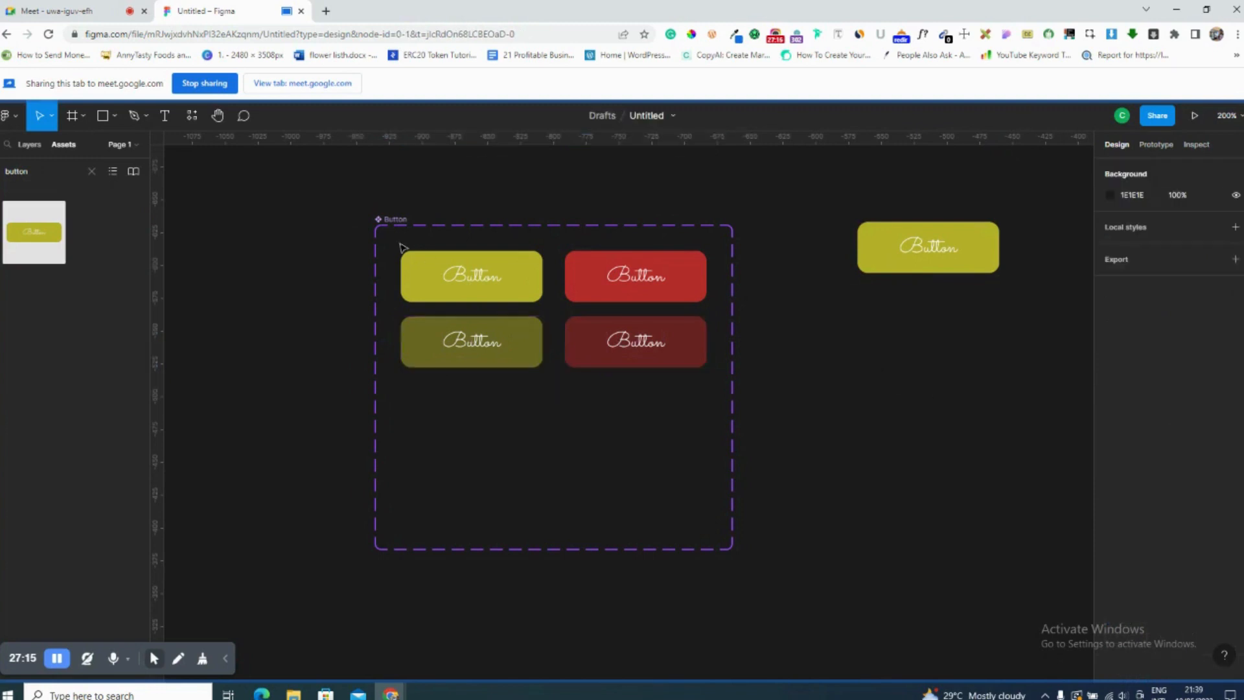
left_click(397, 219)
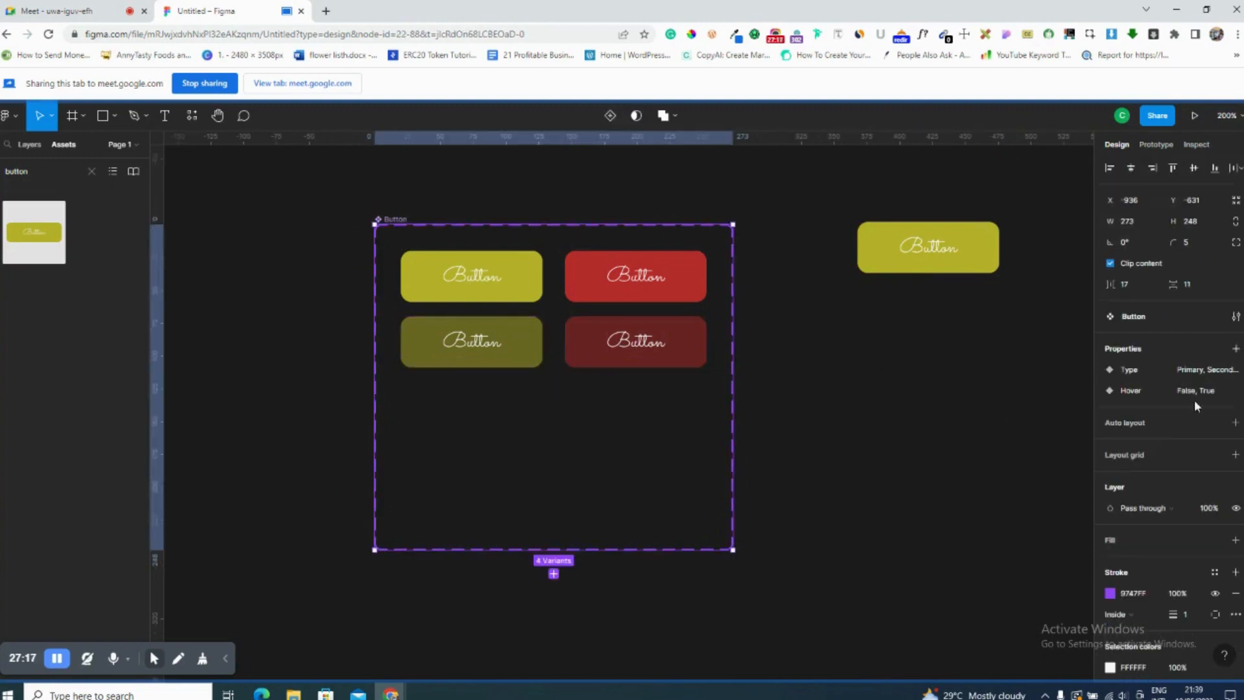
left_click(1236, 348)
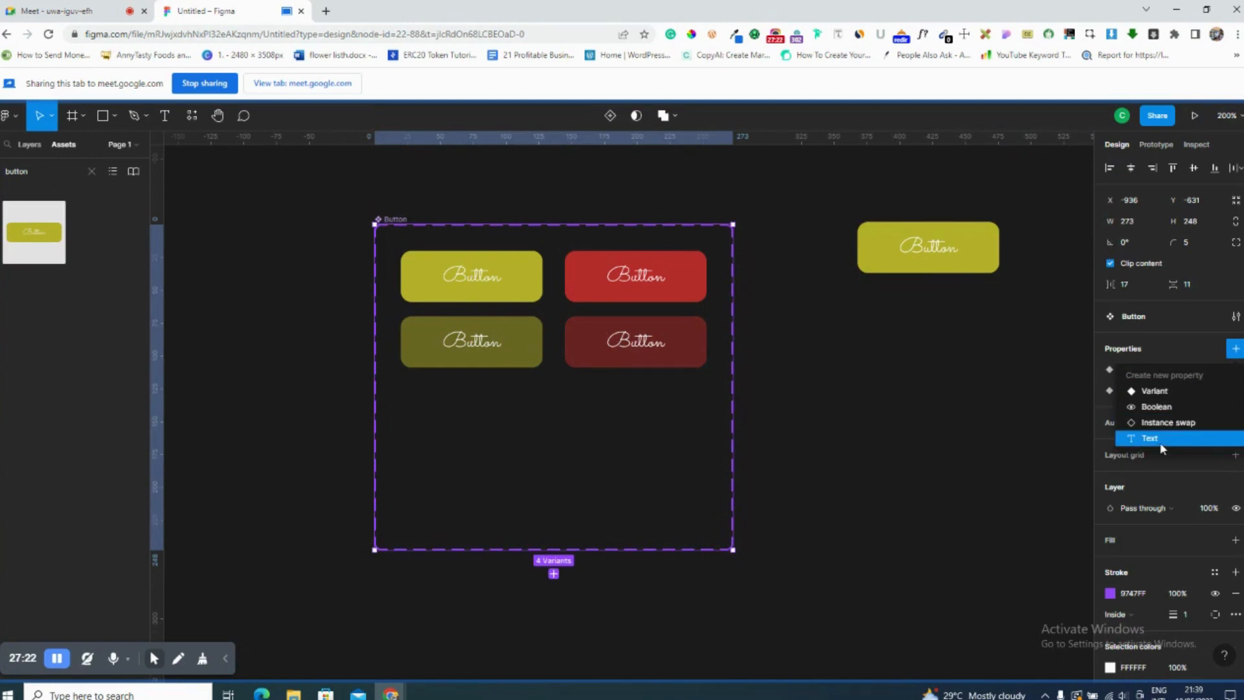
left_click(836, 397)
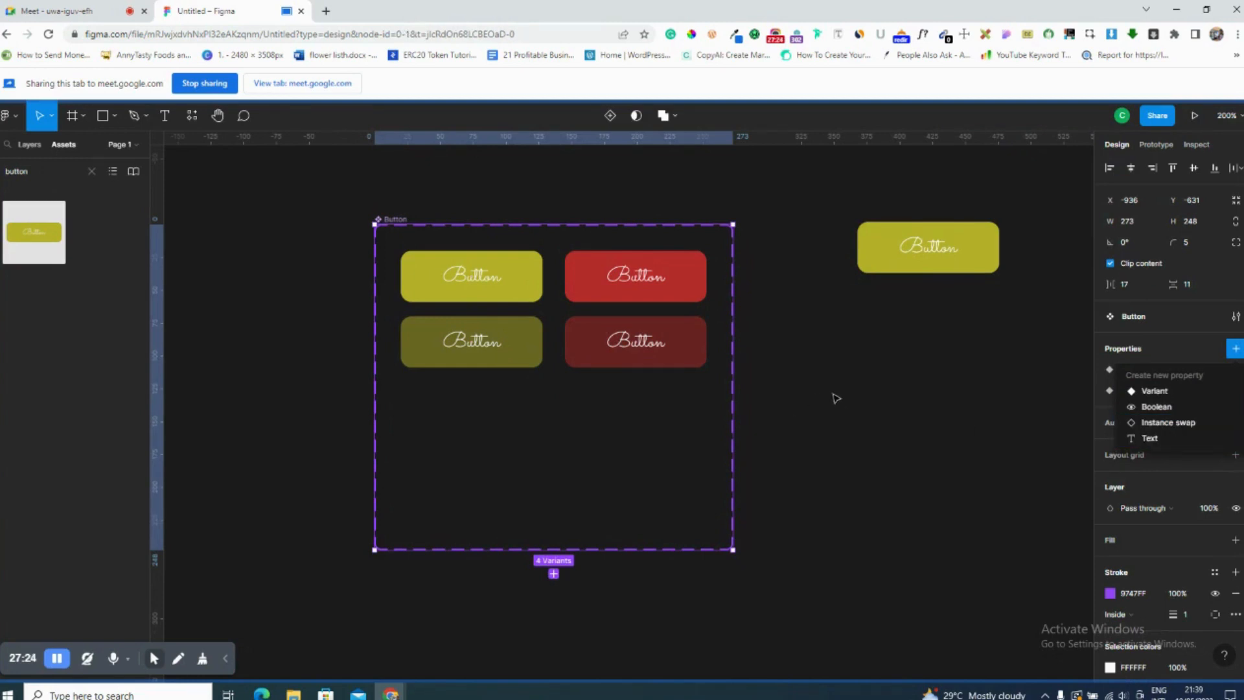
left_click(497, 368)
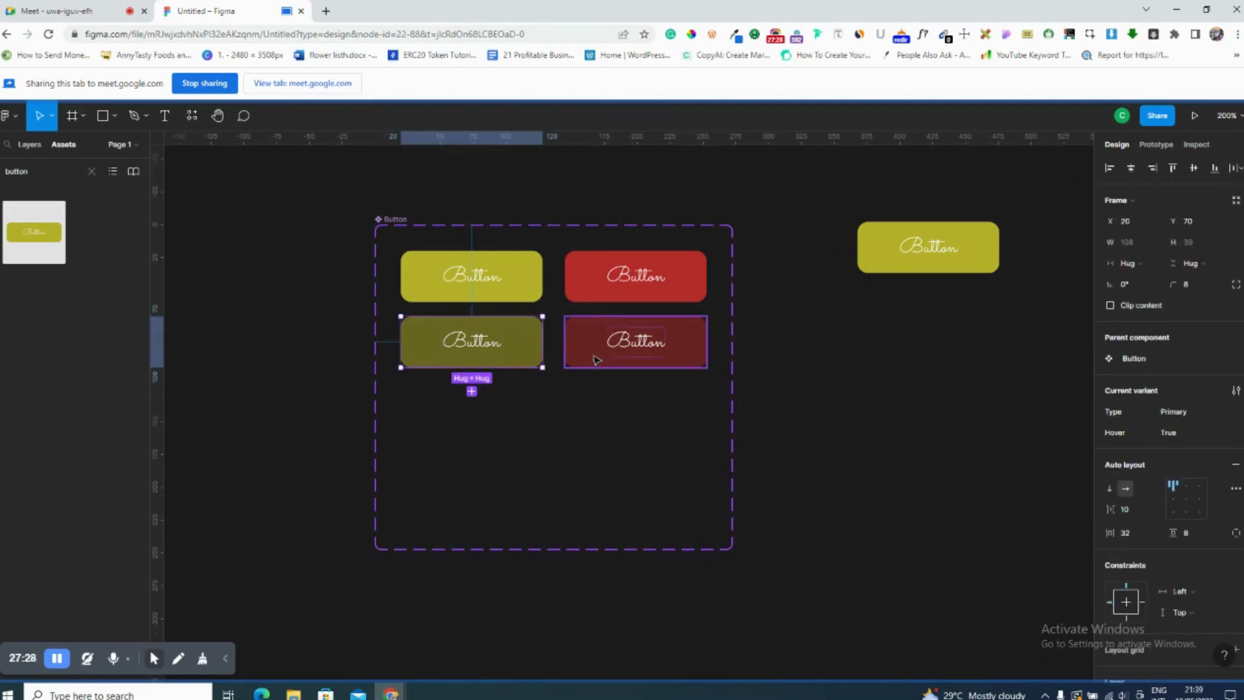
left_click(402, 225)
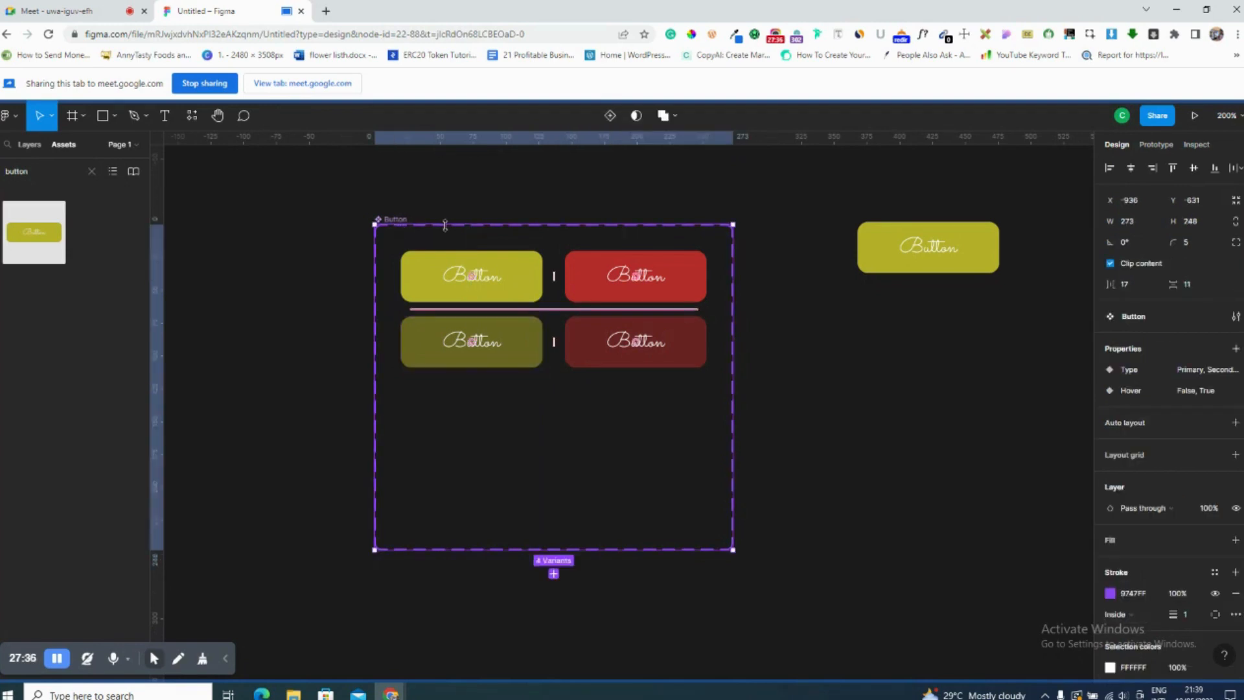
left_click(494, 336)
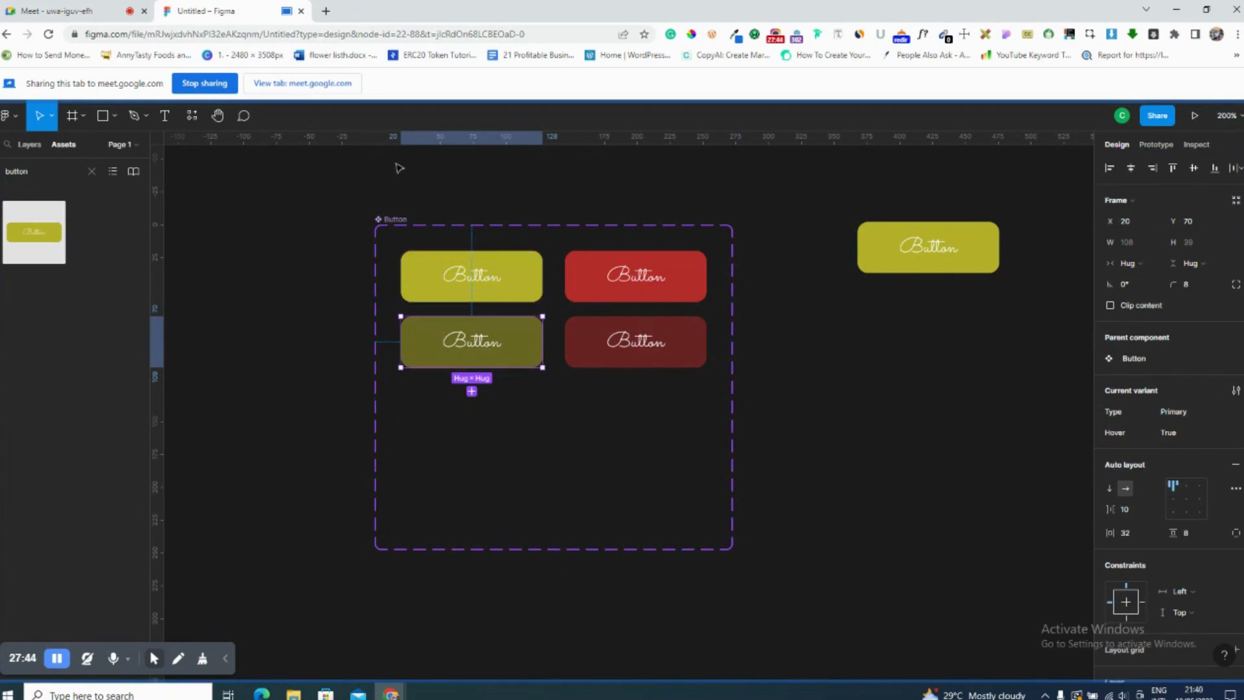
Select the label text in the yellow Primary variant together with the matching text layers in the other variants.
double_click(483, 285)
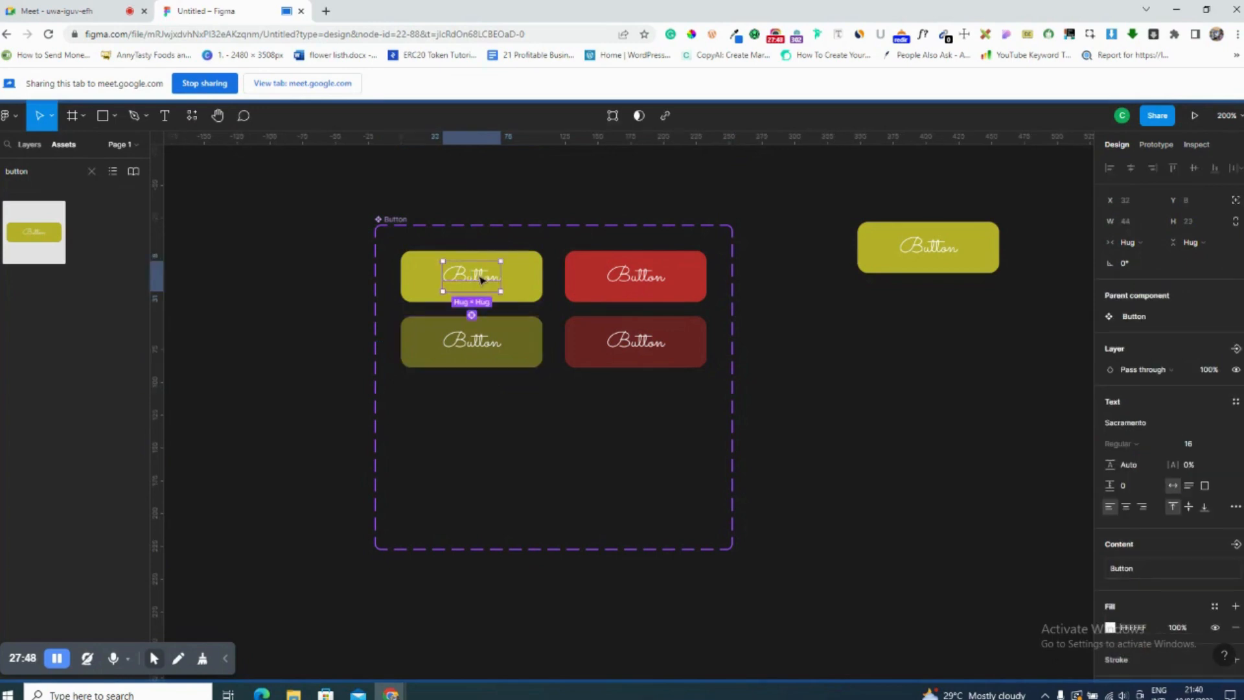
key("shift+2")
key("ctrl+minus")
key("ctrl+minus")
key("ctrl+minus")
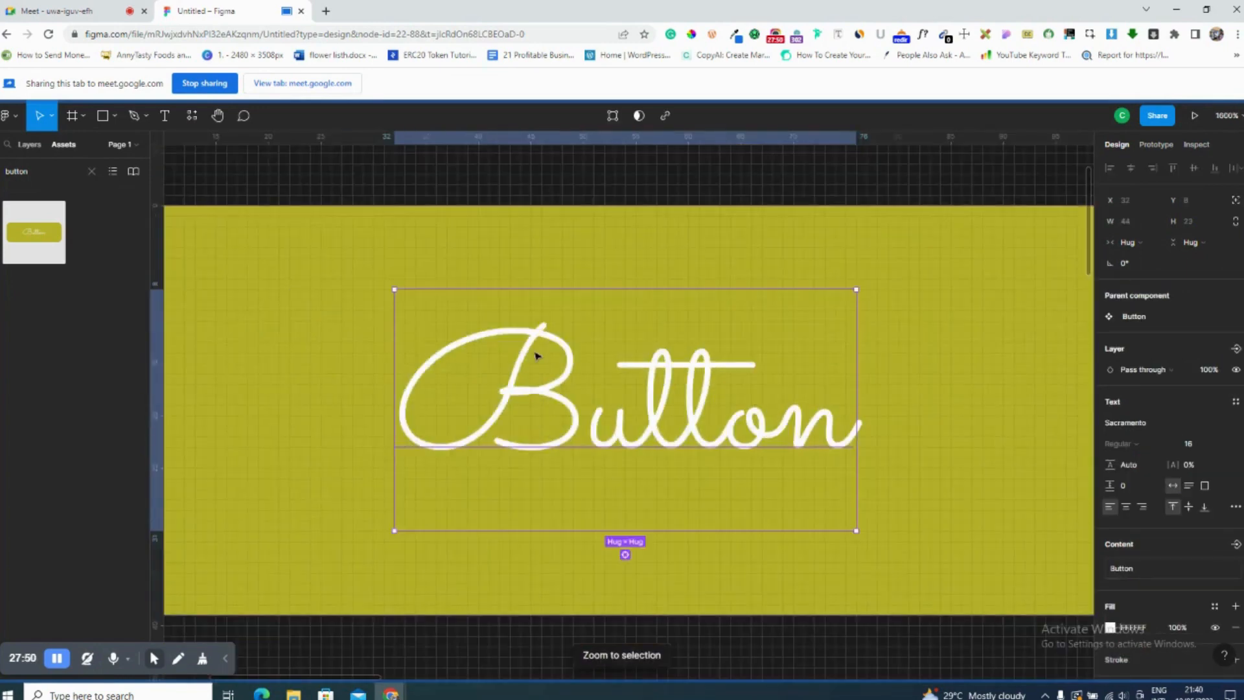
scroll(535, 355, "down", 3)
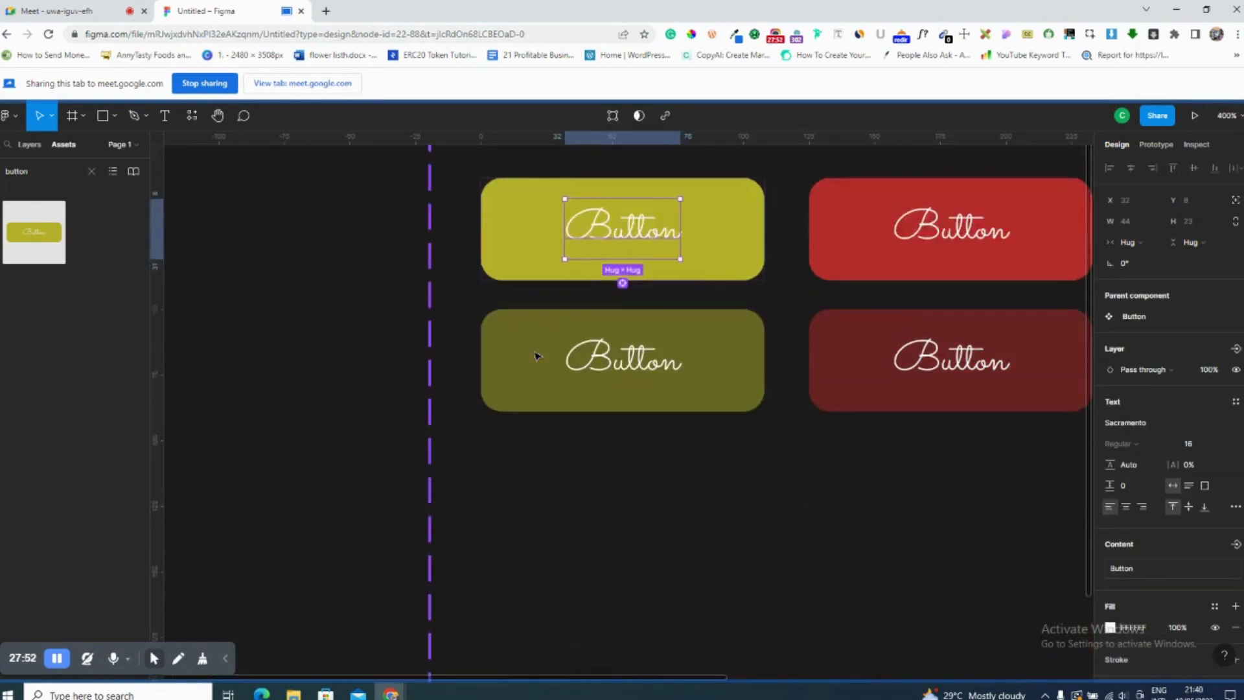
scroll(535, 355, "right", 3)
scroll(535, 355, "down", 3)
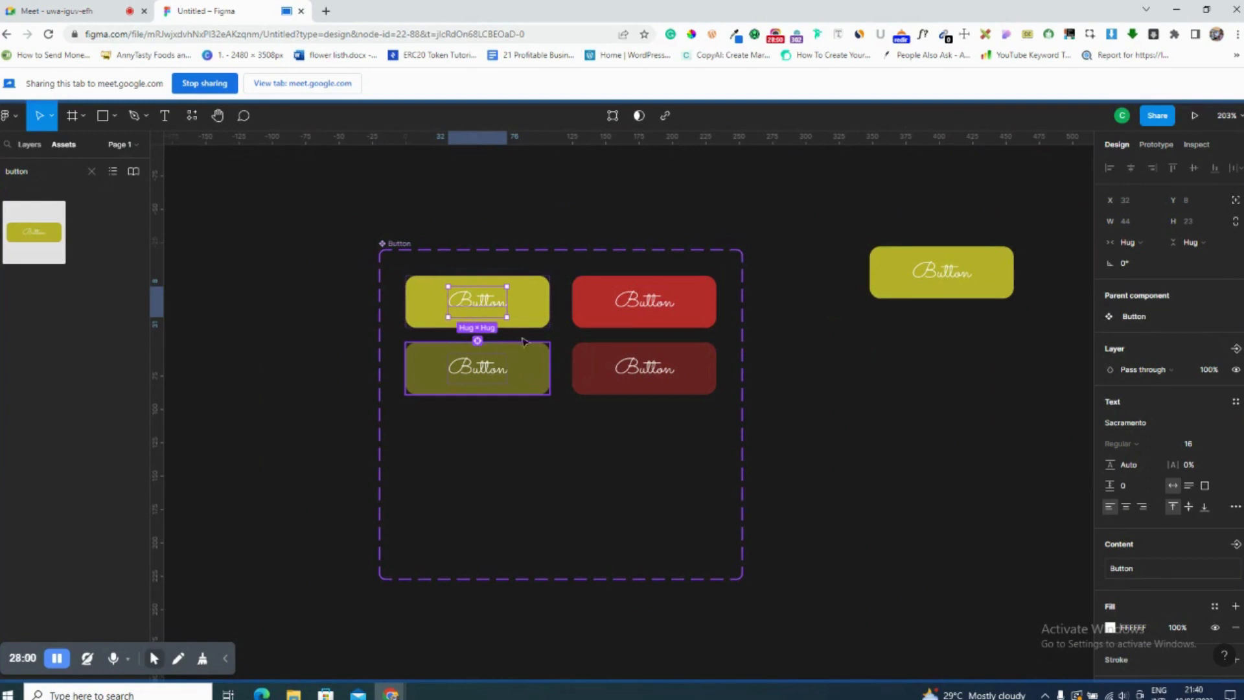
left_click(648, 303)
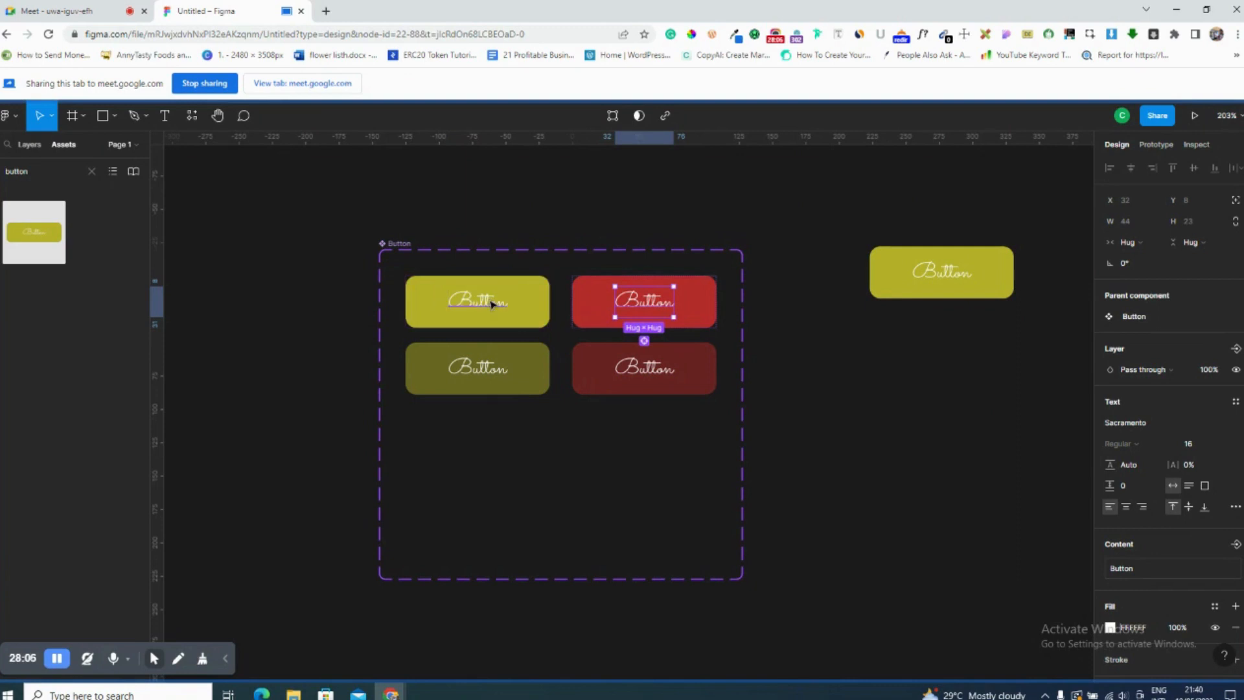
left_click(491, 303)
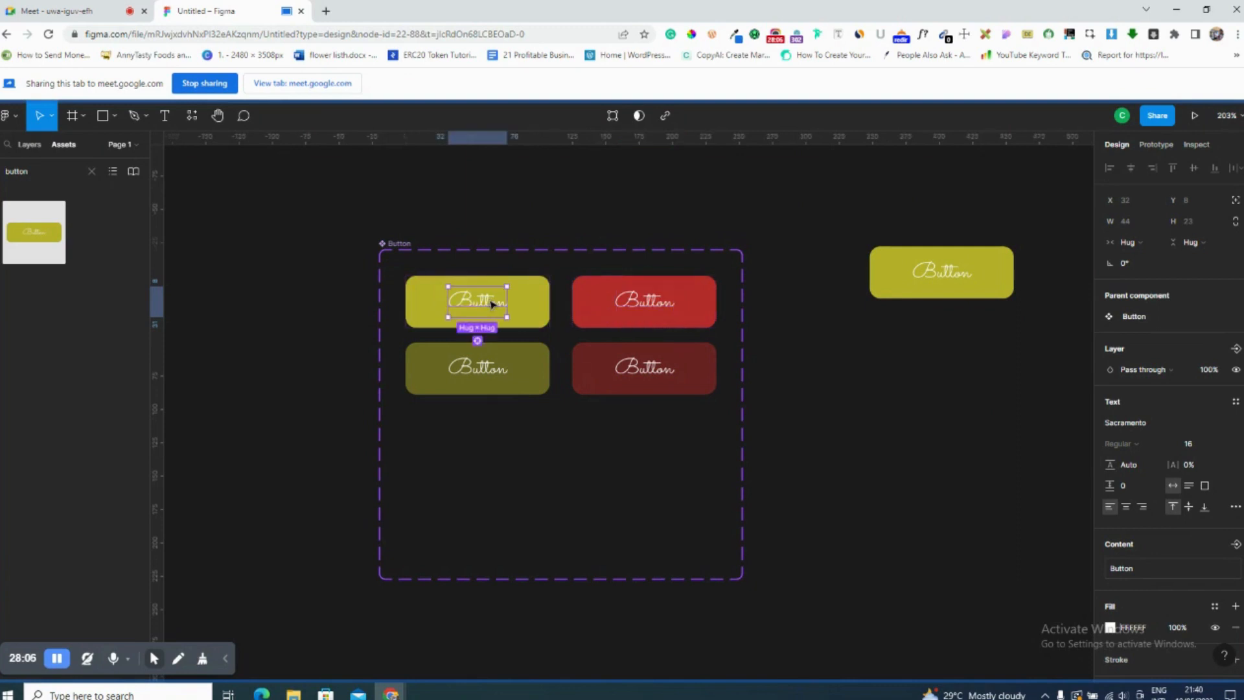
left_click(479, 342)
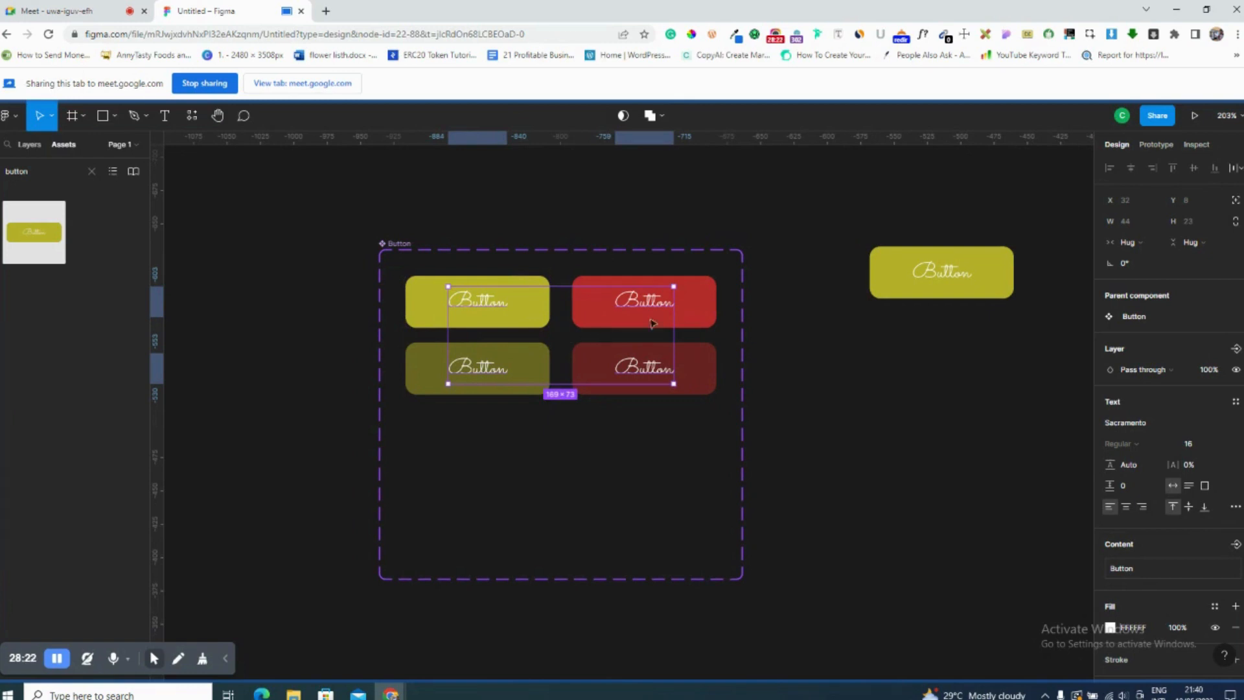
Create a text property named Text with the value "Sign up" from the selected labels' content.
scroll(1229, 517, "down", 2)
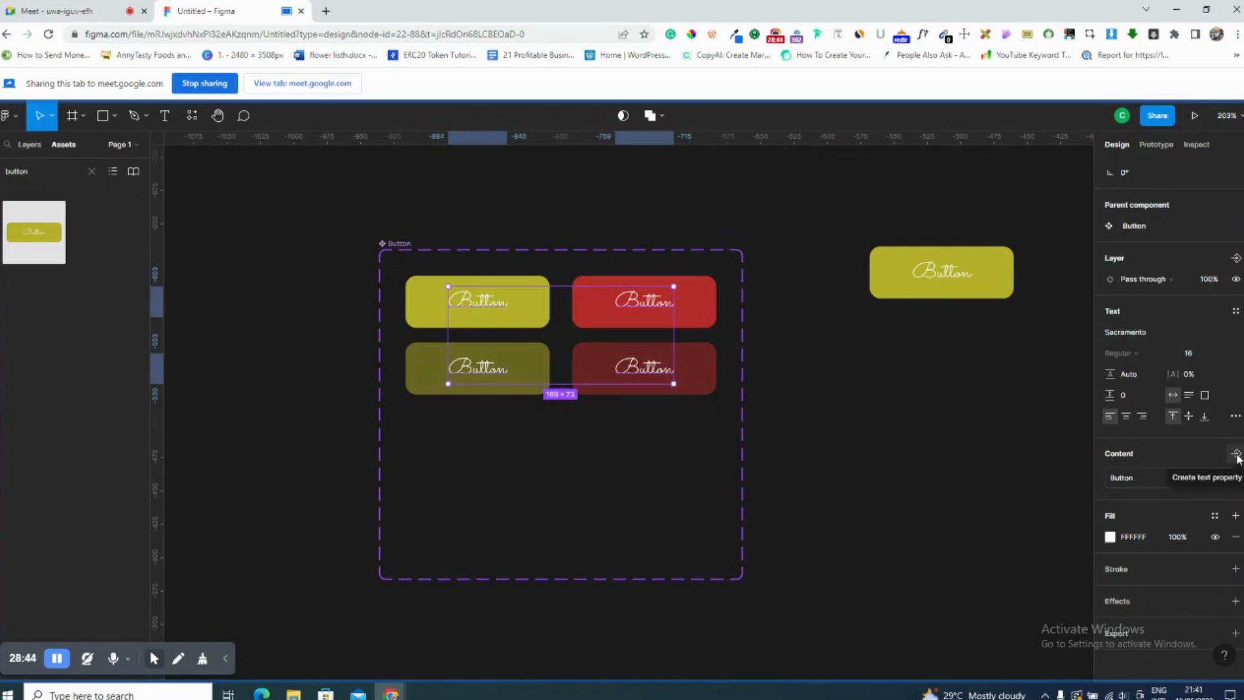
left_click(1237, 454)
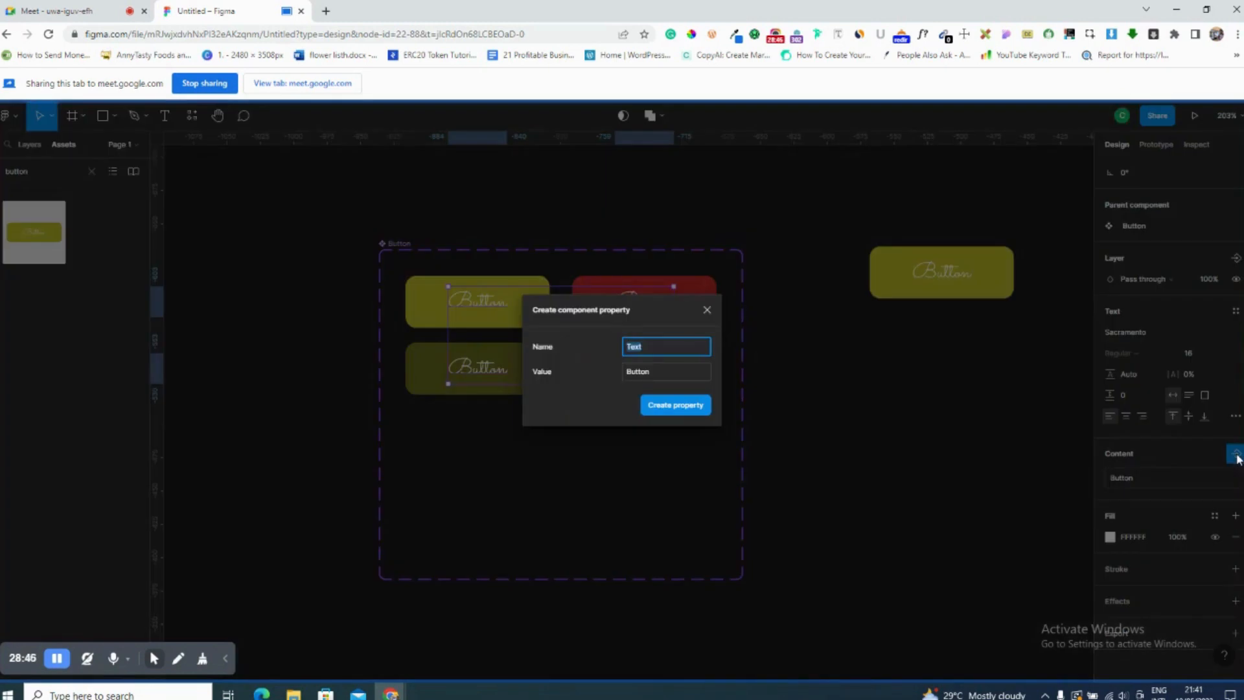
left_click(656, 371)
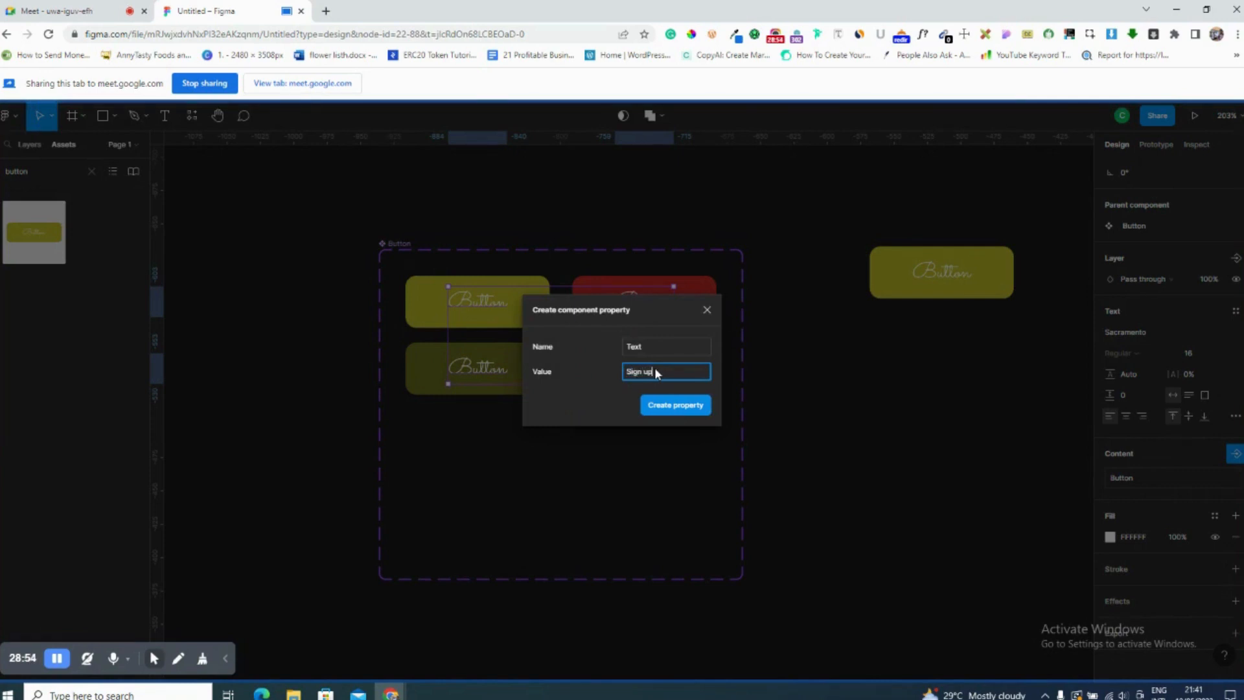
left_click(679, 405)
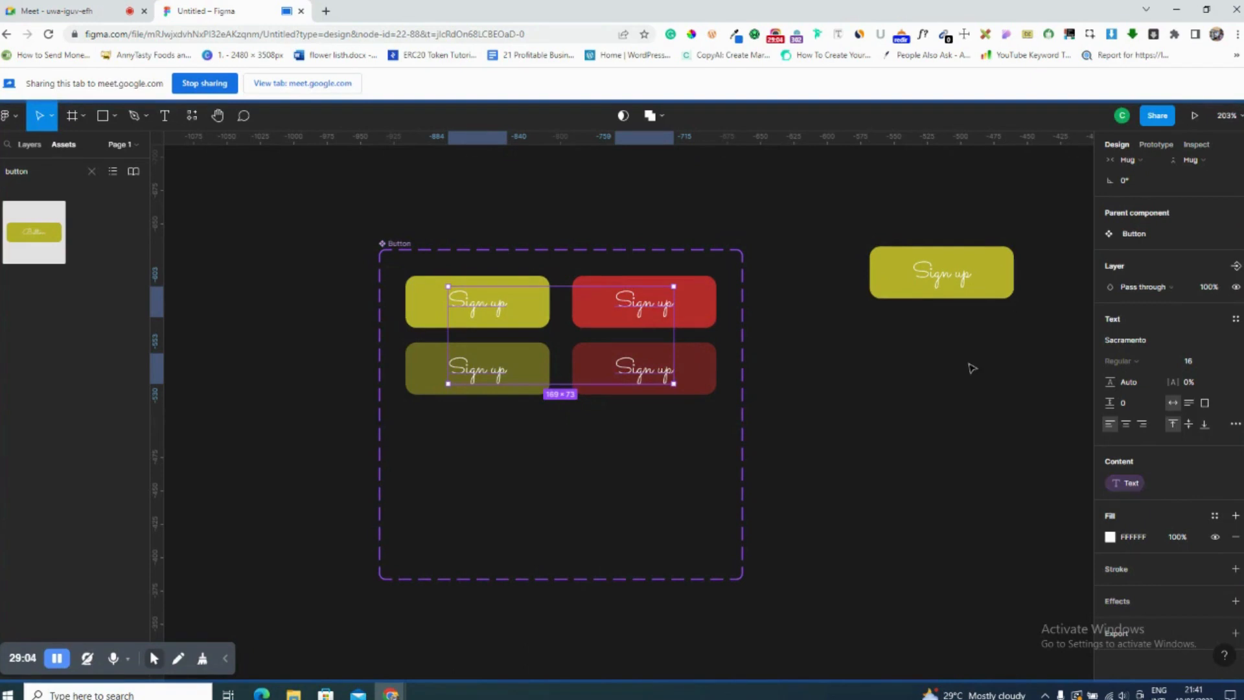
Set the Text property of the instance beside the component set to "Thisi is a button".
left_click(995, 281)
left_click(995, 281)
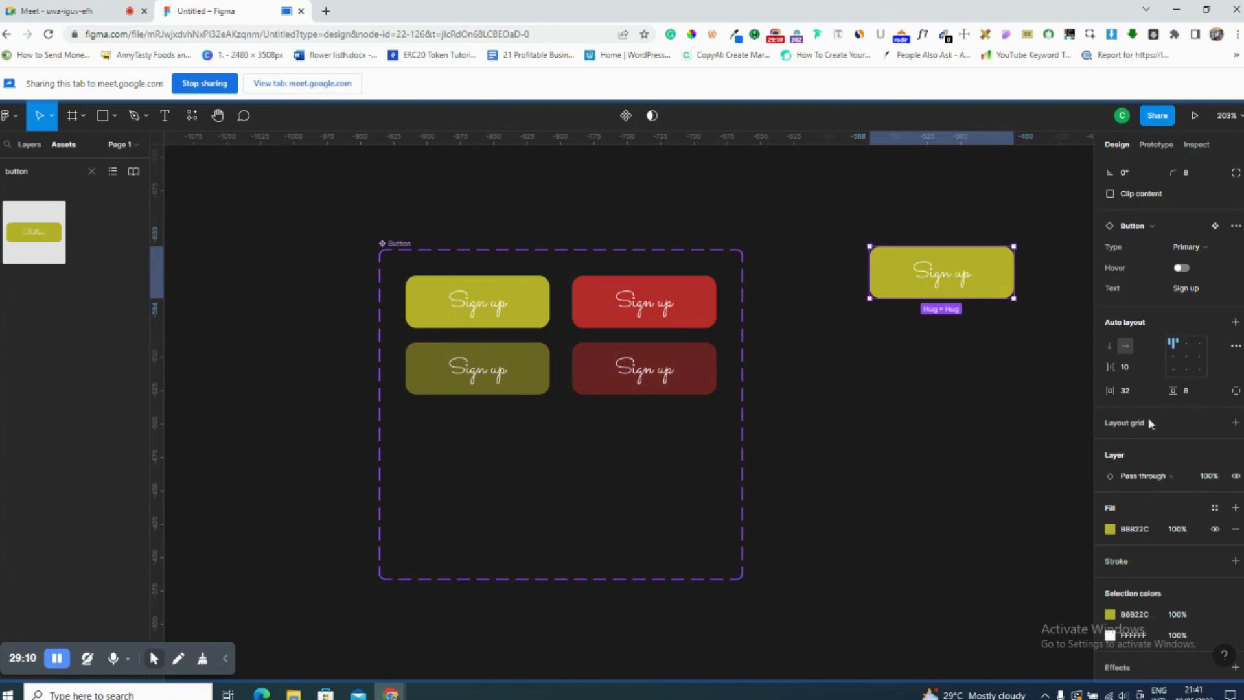
scroll(1115, 317, "up", 2)
scroll(1116, 318, "up", 1)
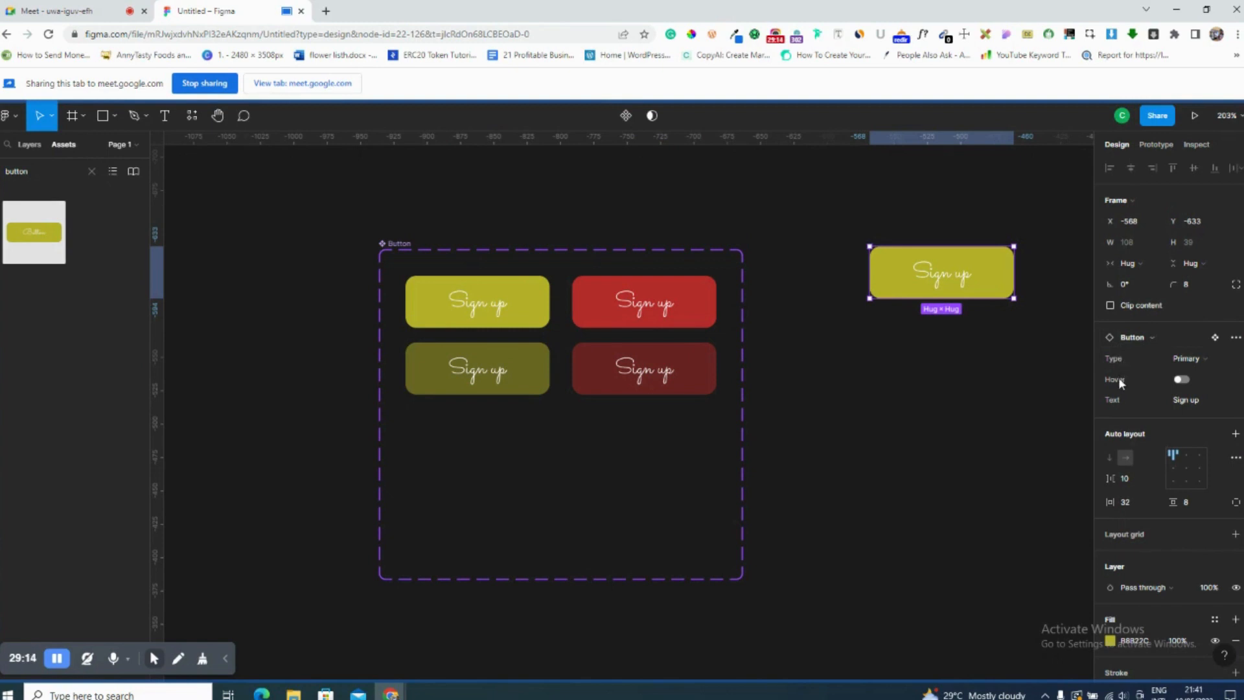
left_click(1204, 407)
type("Thisi is a button")
key("Return")
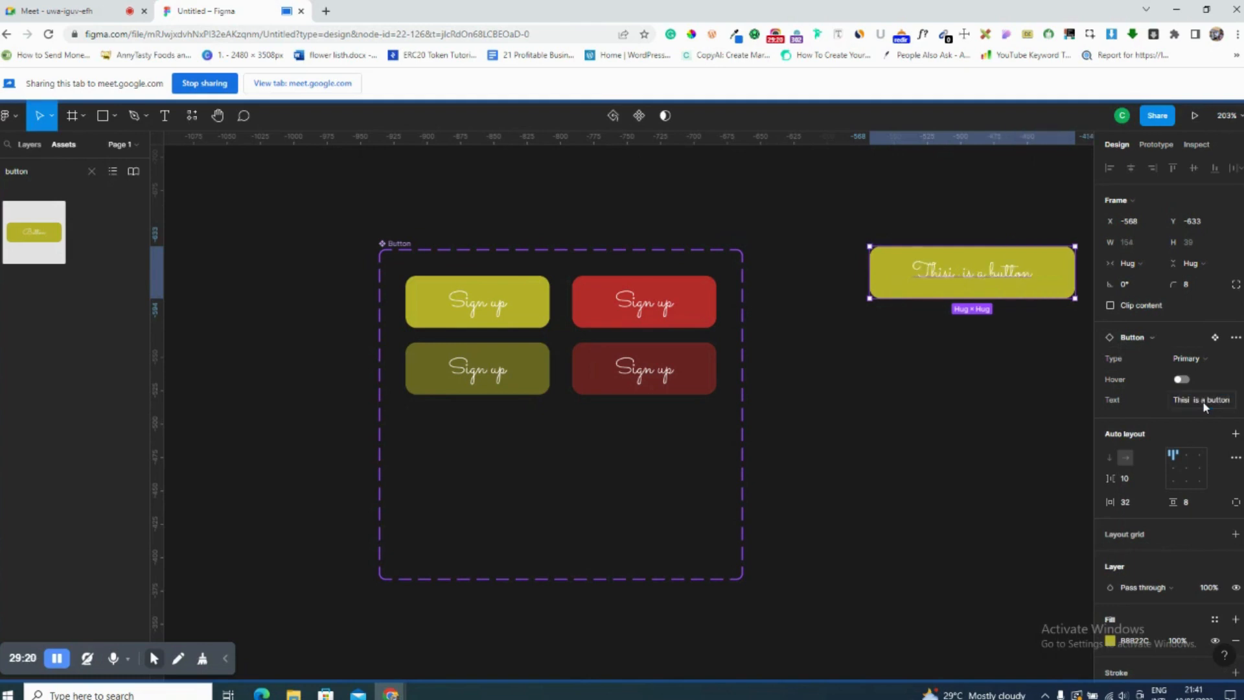
Inspect the relabelled test instance up close and next to the Button component set.
key("shift+2")
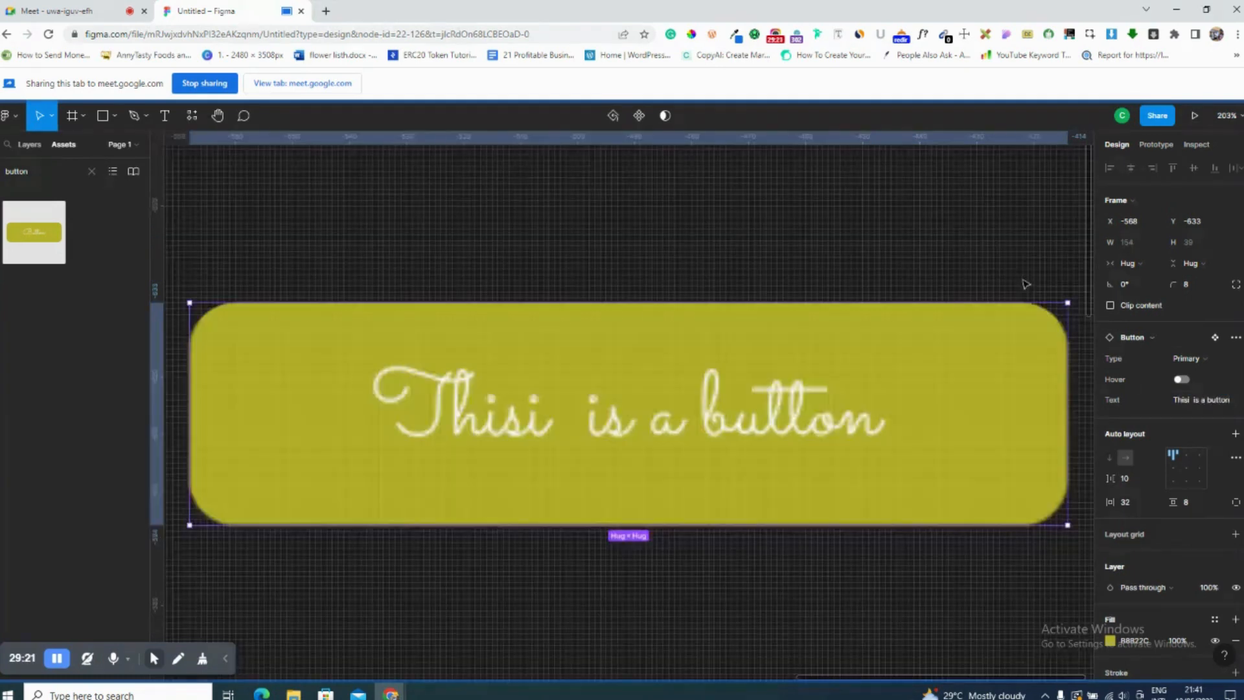
key("minus")
key("minus")
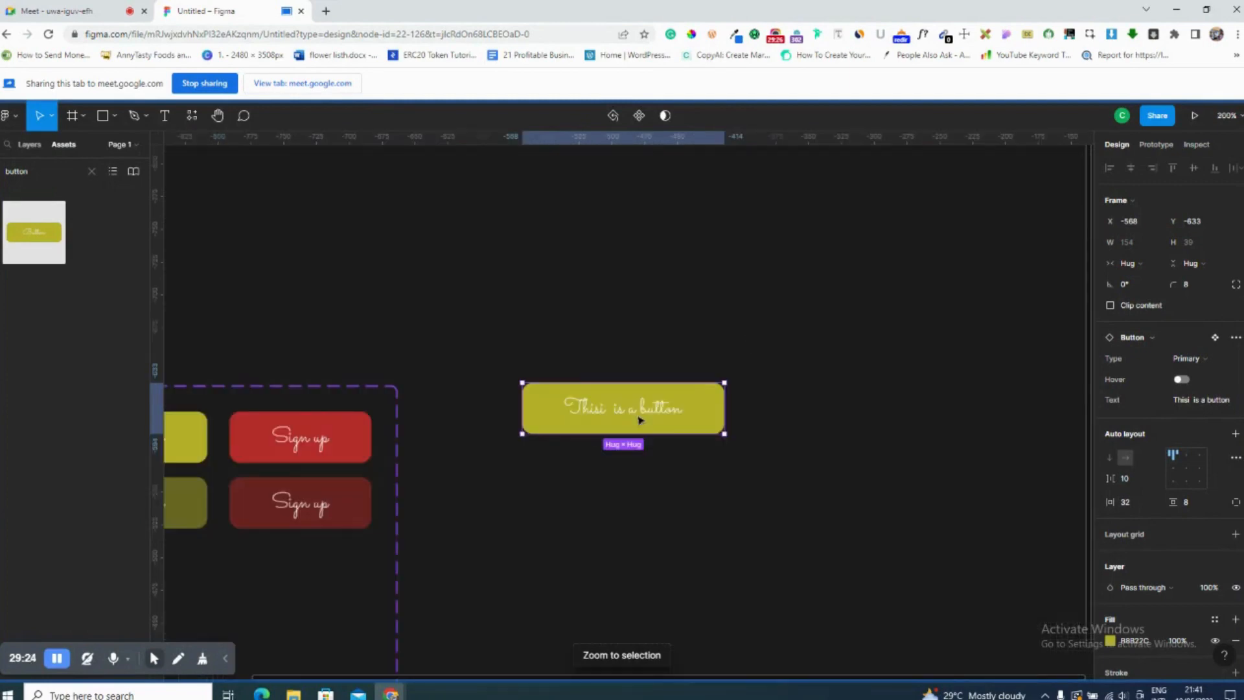
scroll(742, 369, "down", 1)
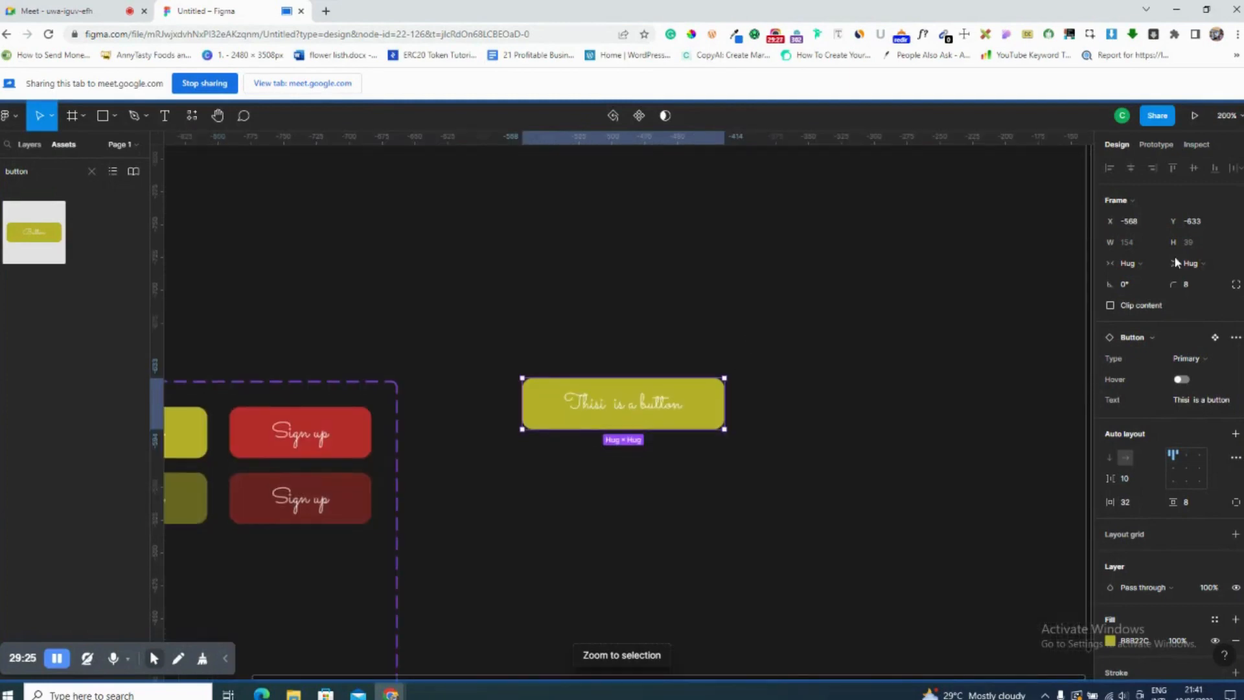
scroll(1117, 275, "down", 3)
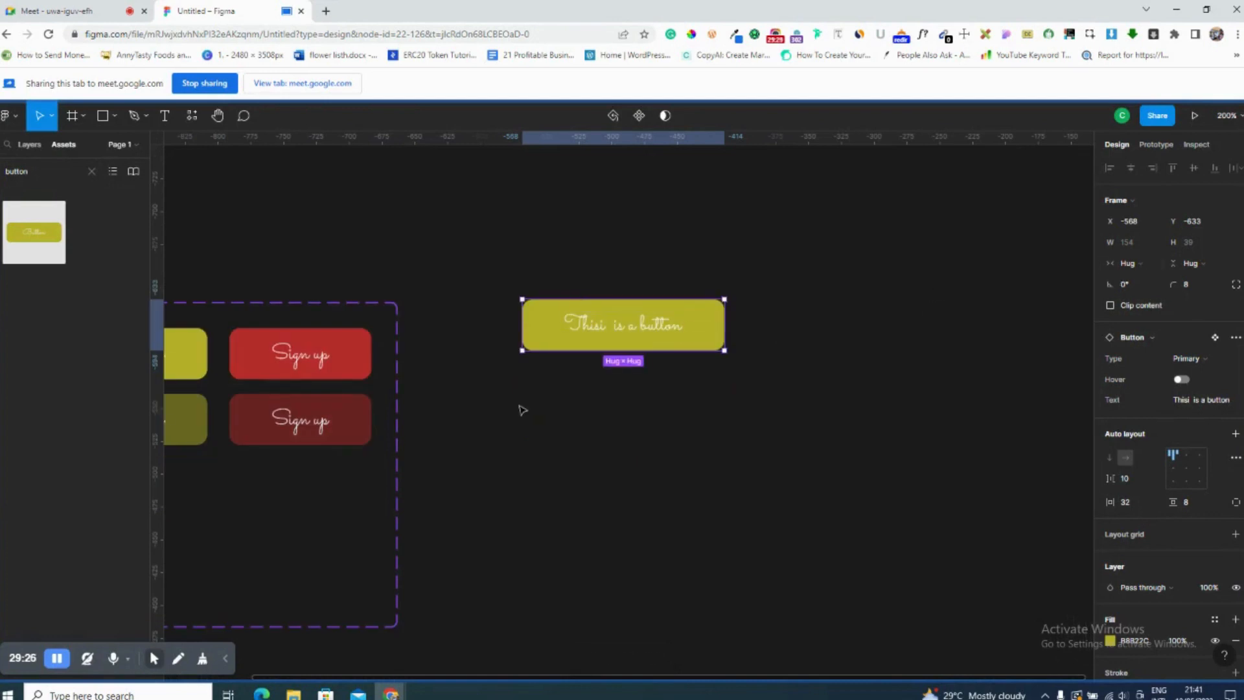
scroll(522, 409, "left", 3)
scroll(519, 408, "down", 2)
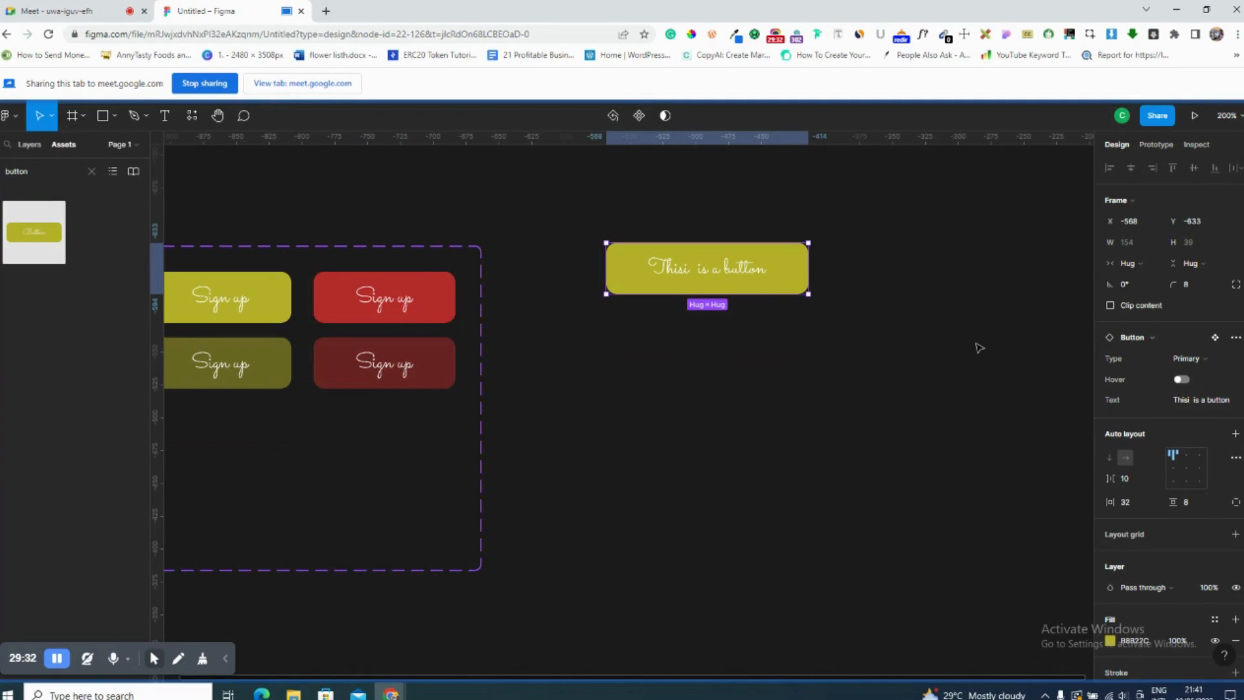
scroll(676, 499, "left", 2)
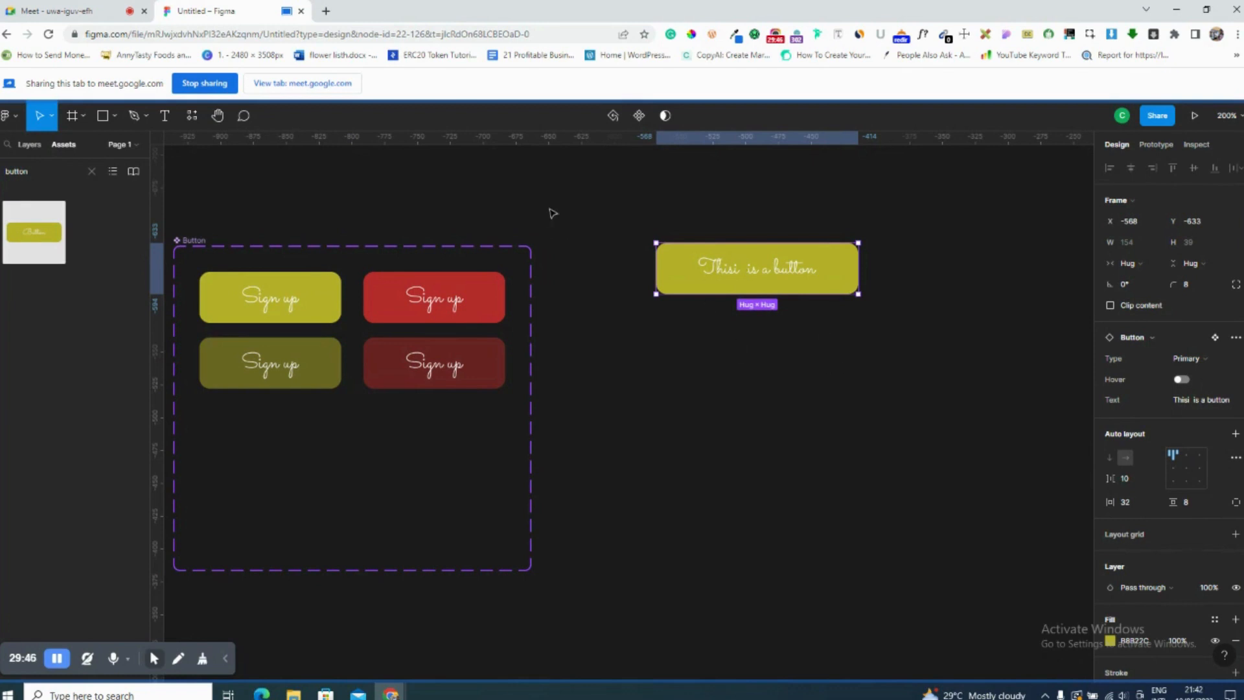
Clear the test instance's label directly on the canvas, undo the deletion, and reselect the instance.
key("t")
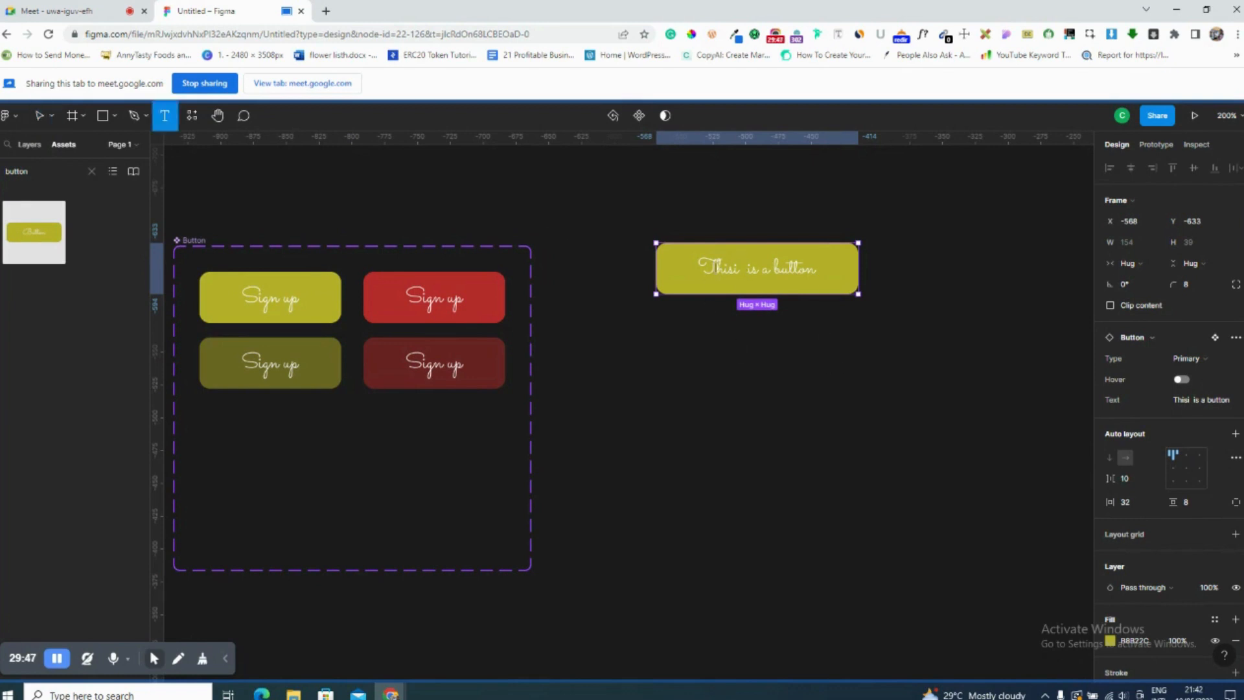
double_click(751, 270)
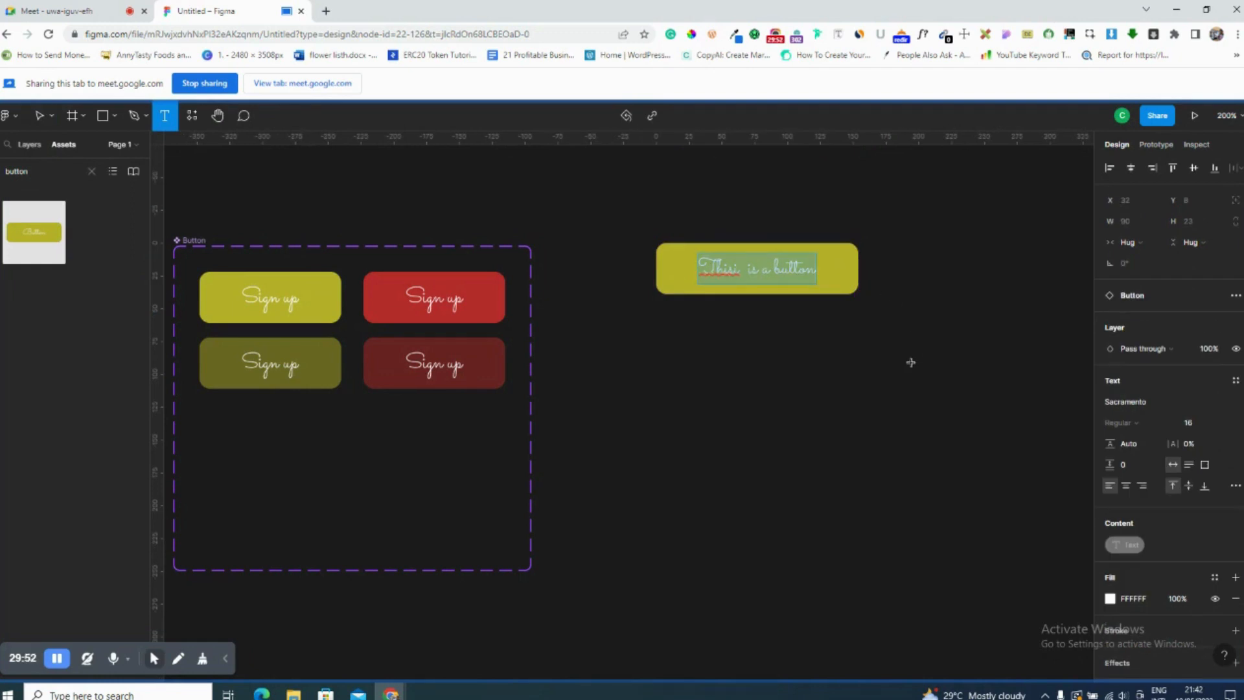
key("BackSpace")
key("ctrl+z")
key("Escape")
left_click(694, 245)
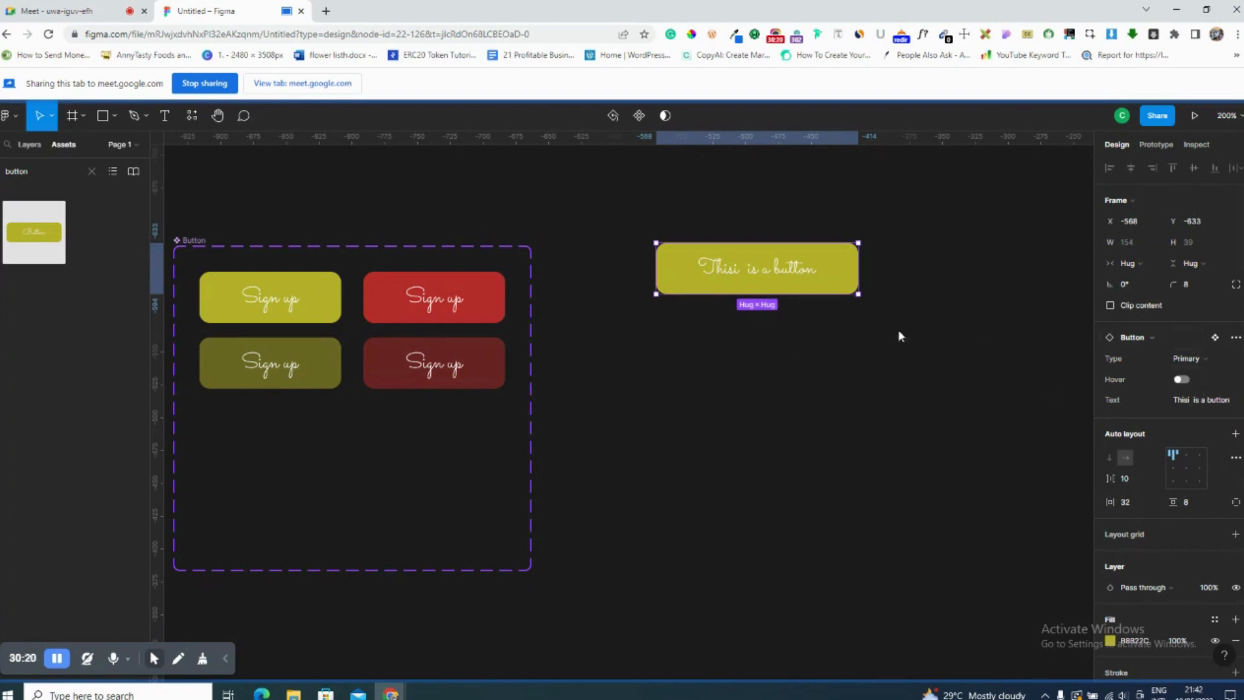
Switch to the Google Meet call to check the in-call messages.
left_click(77, 8)
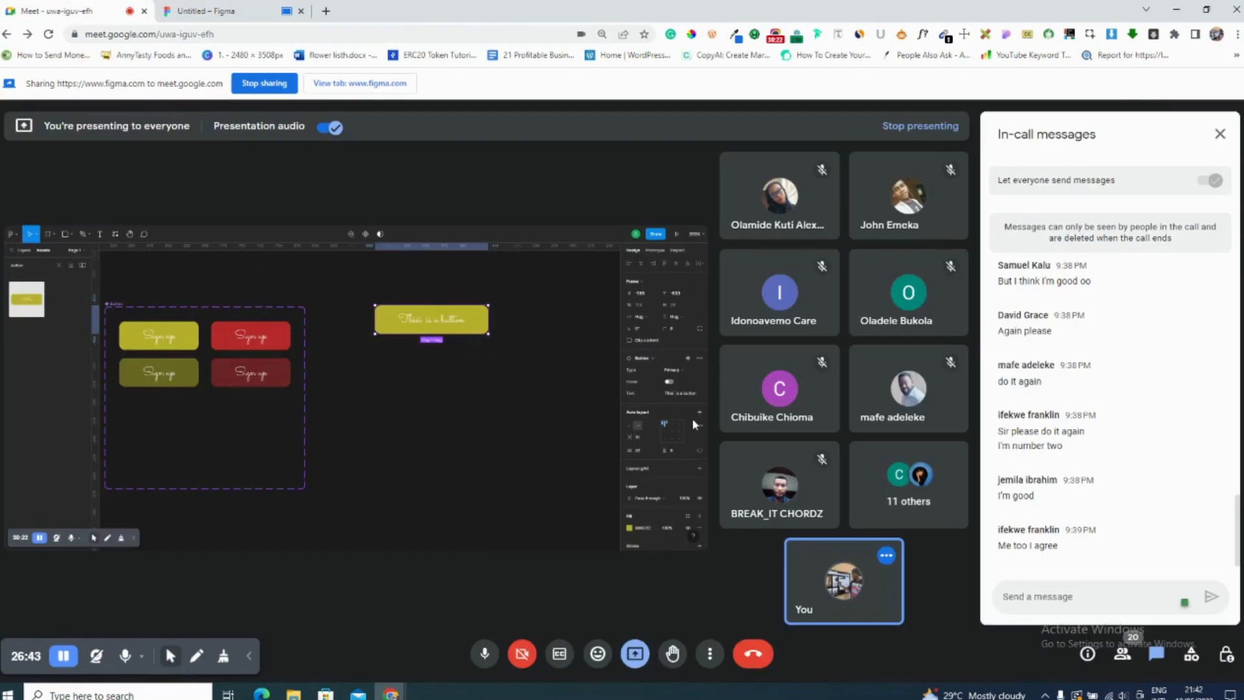